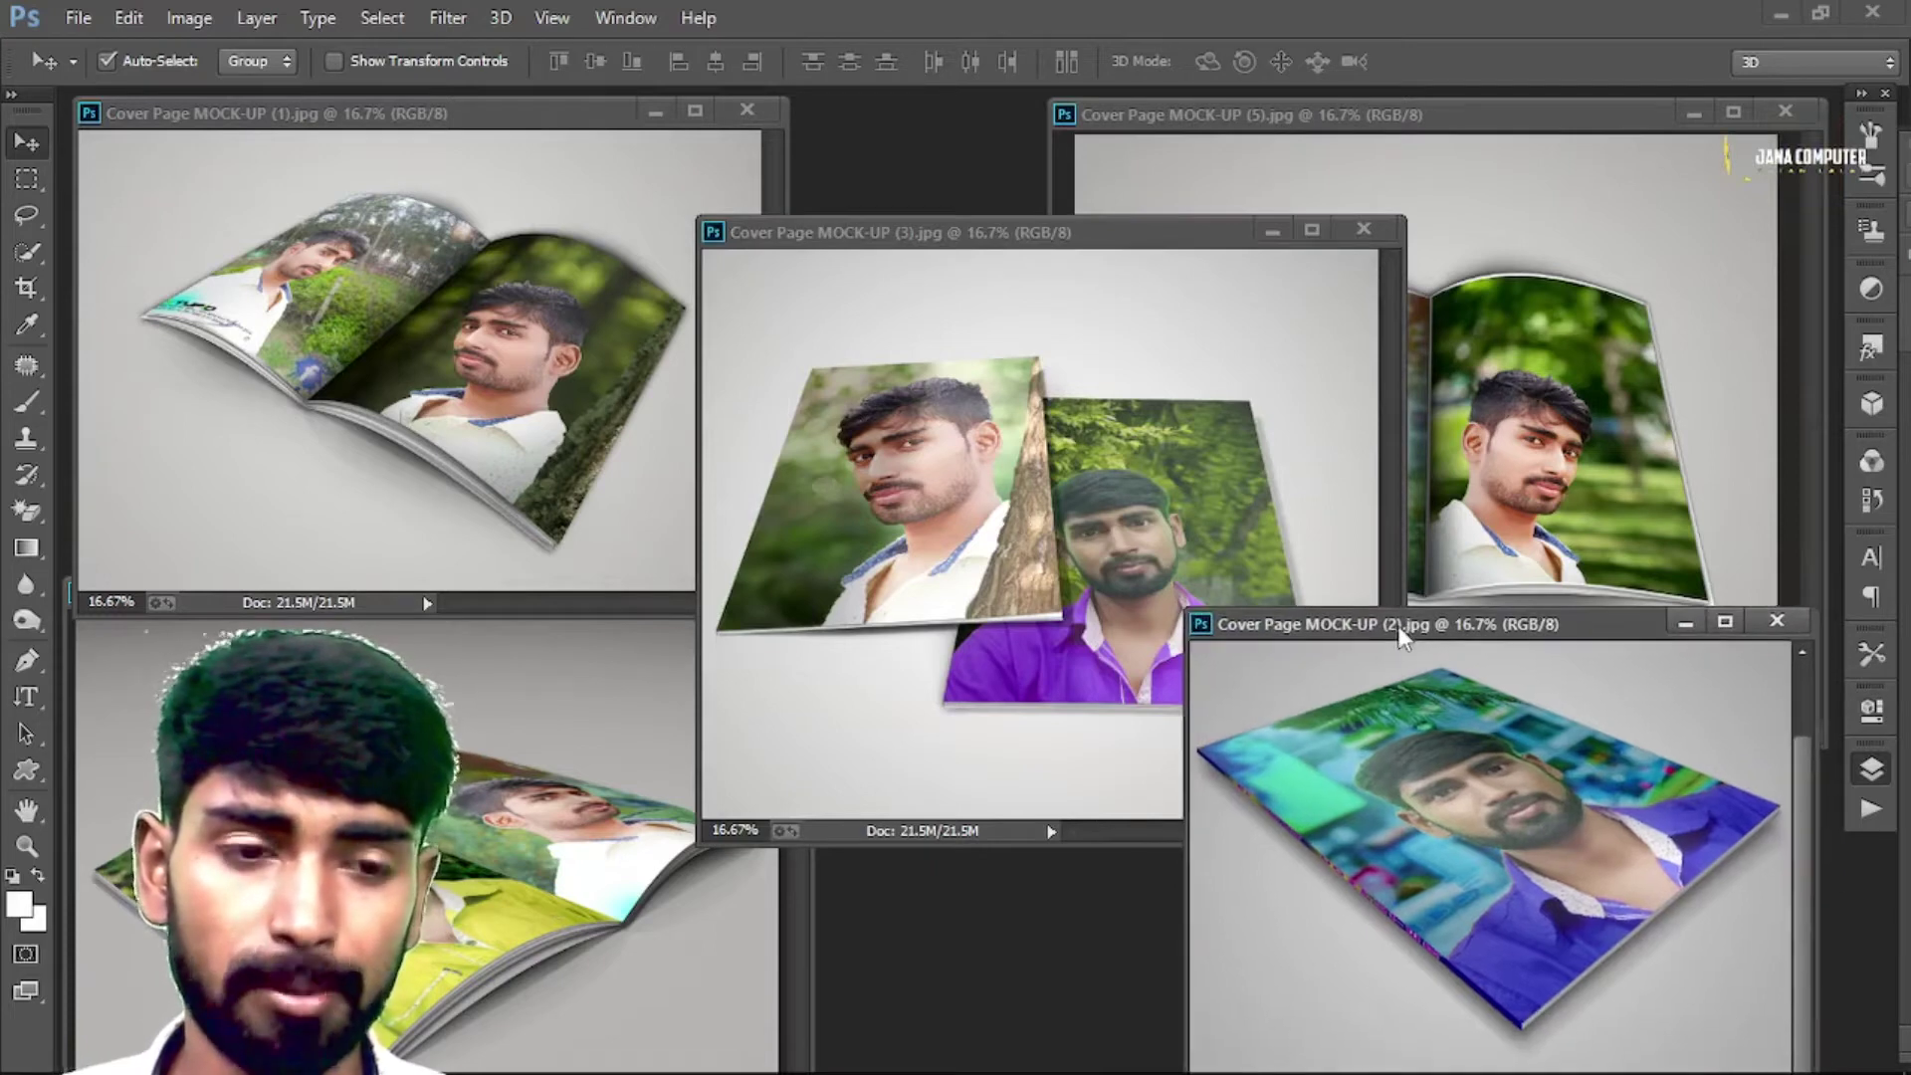
Step: Review the five open cover page mock-up images, bringing each one to the front in turn
{"action": "left_click", "coordinate": [952, 408]}
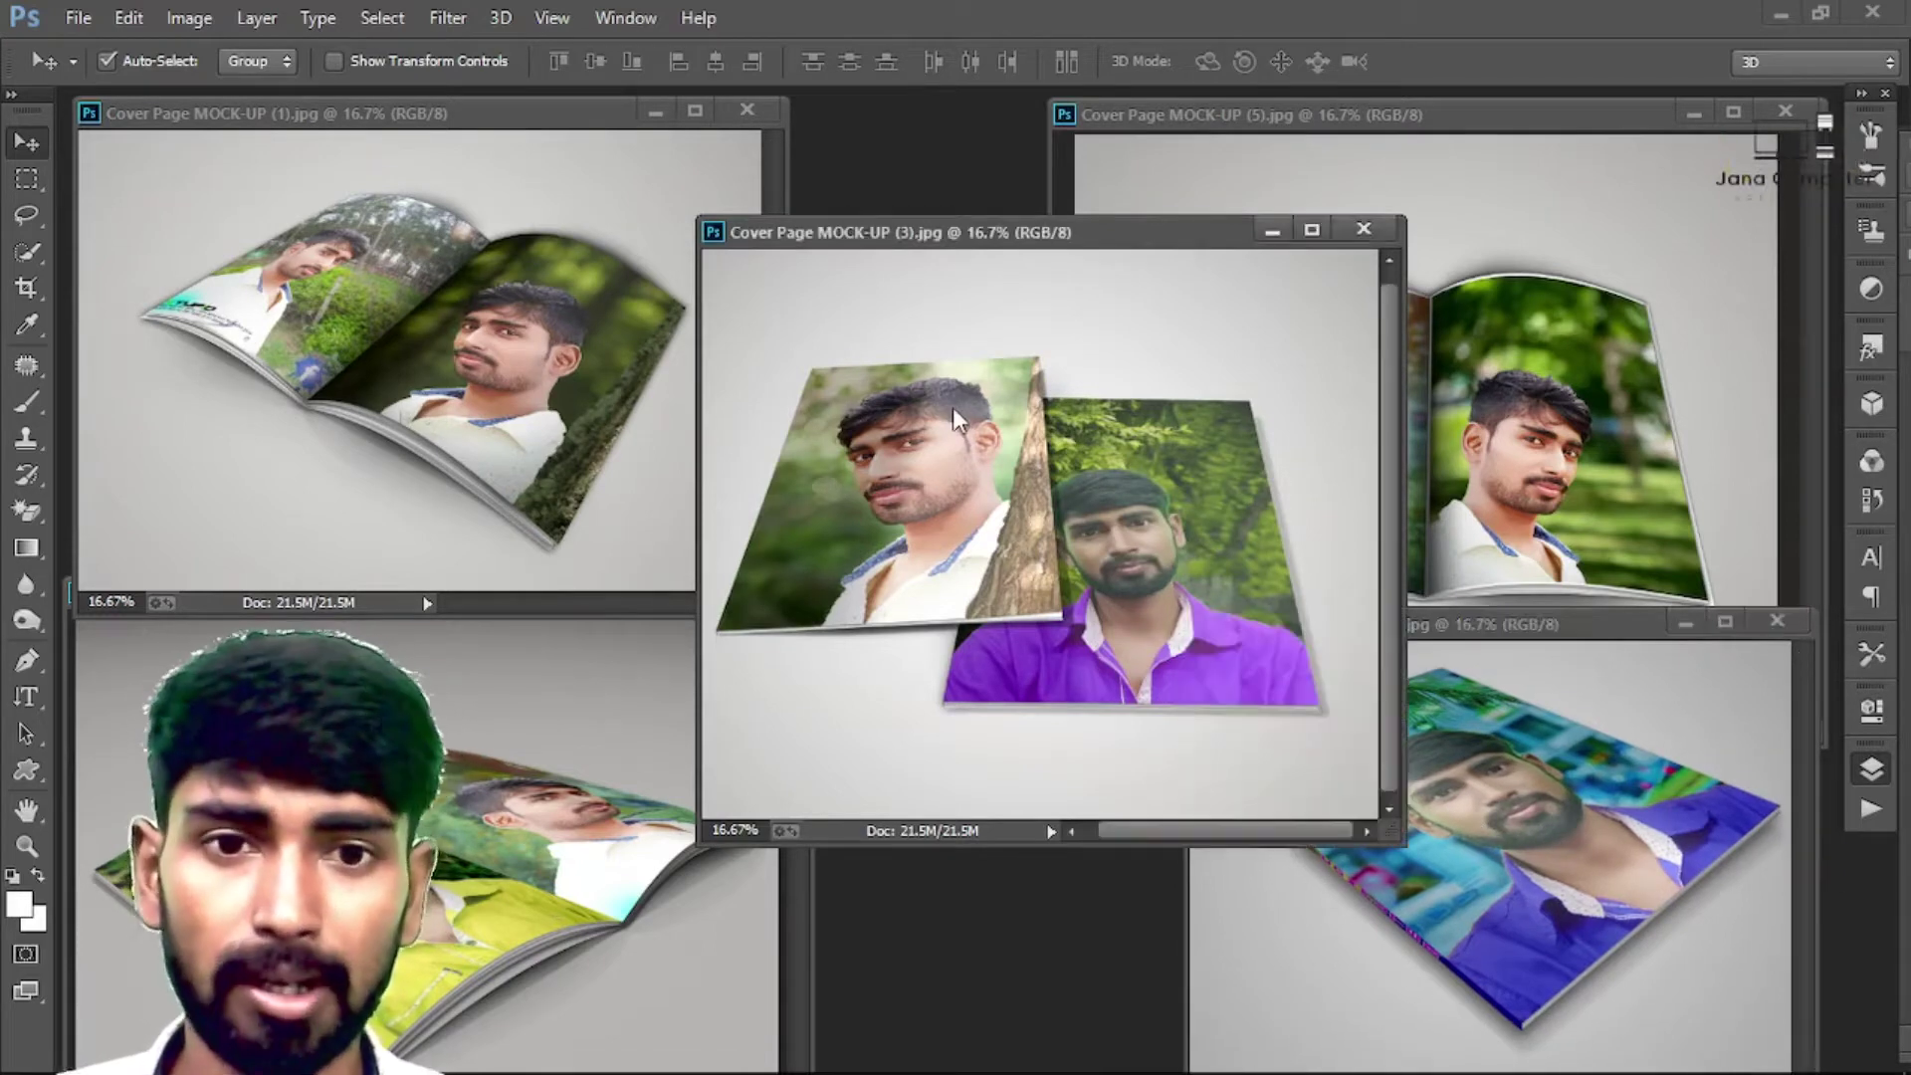
{"action": "left_click", "coordinate": [464, 779]}
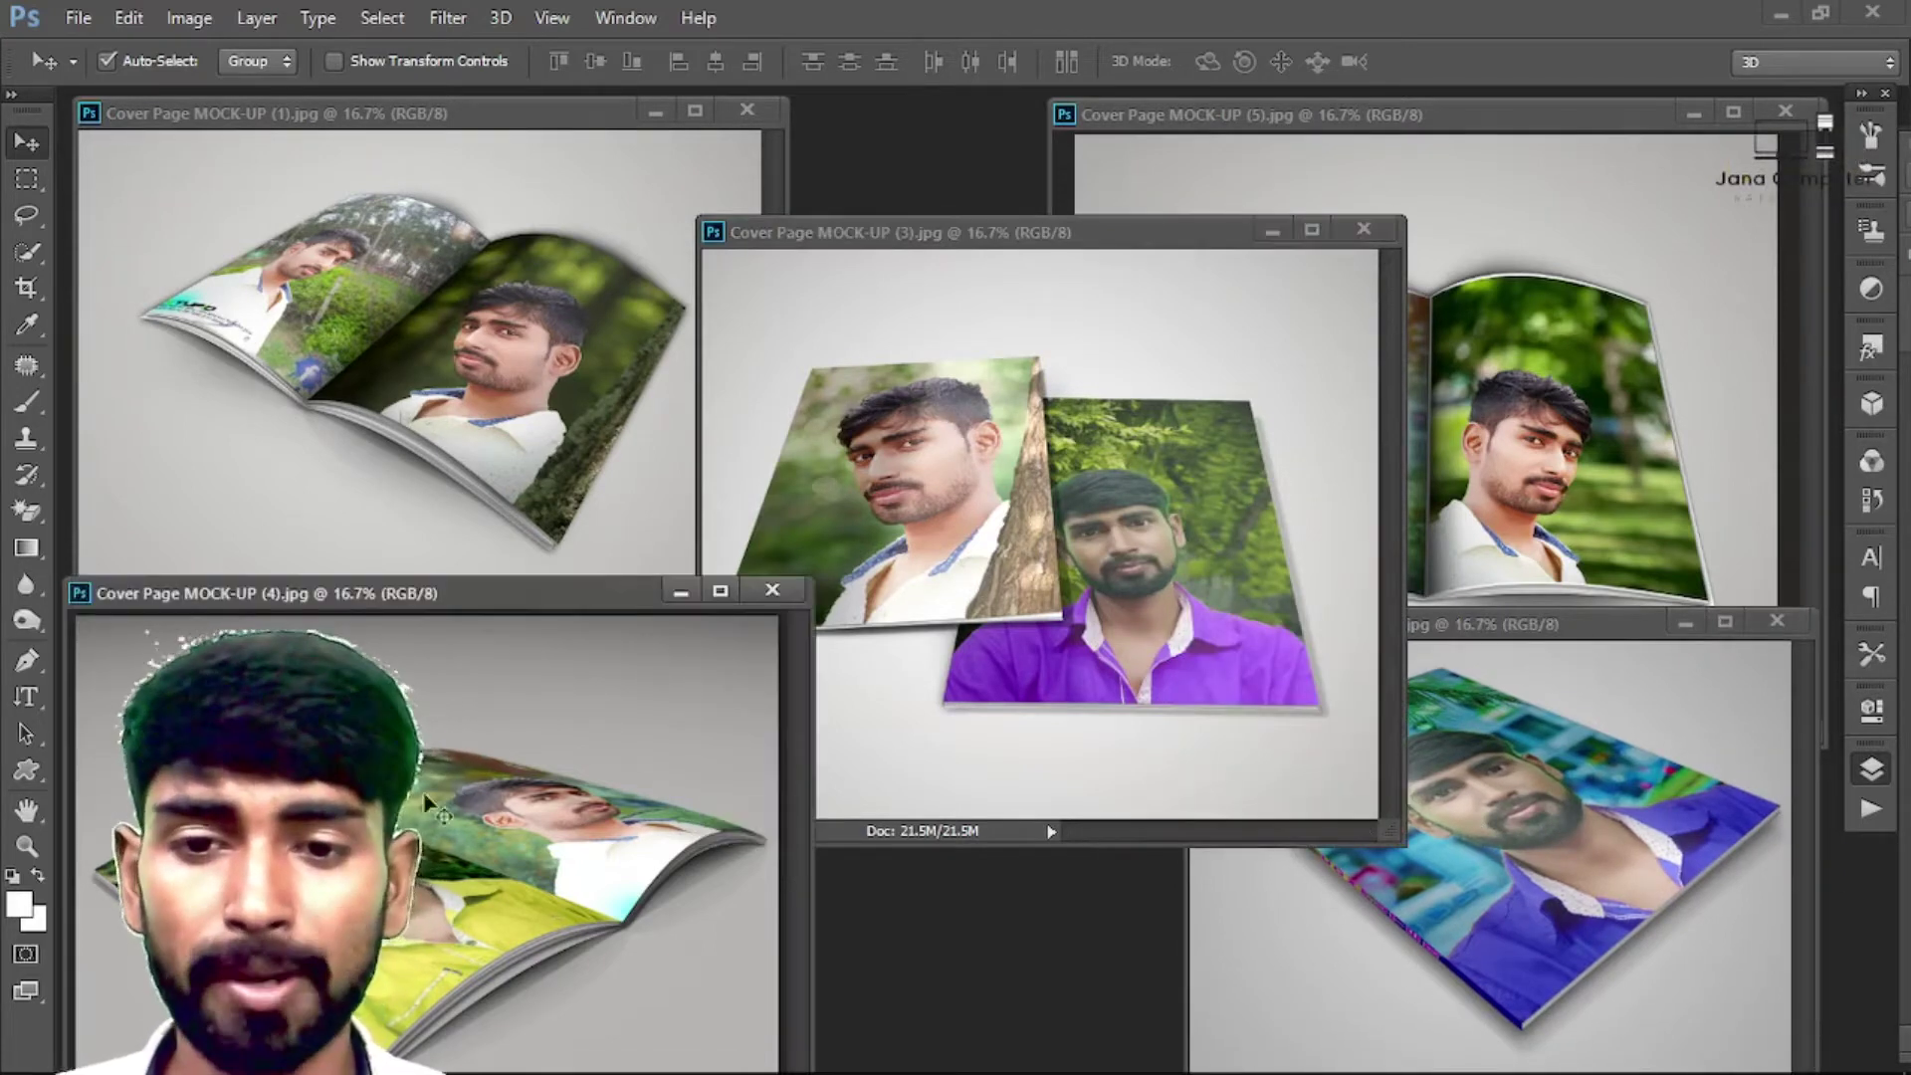
{"action": "left_click", "coordinate": [1561, 342]}
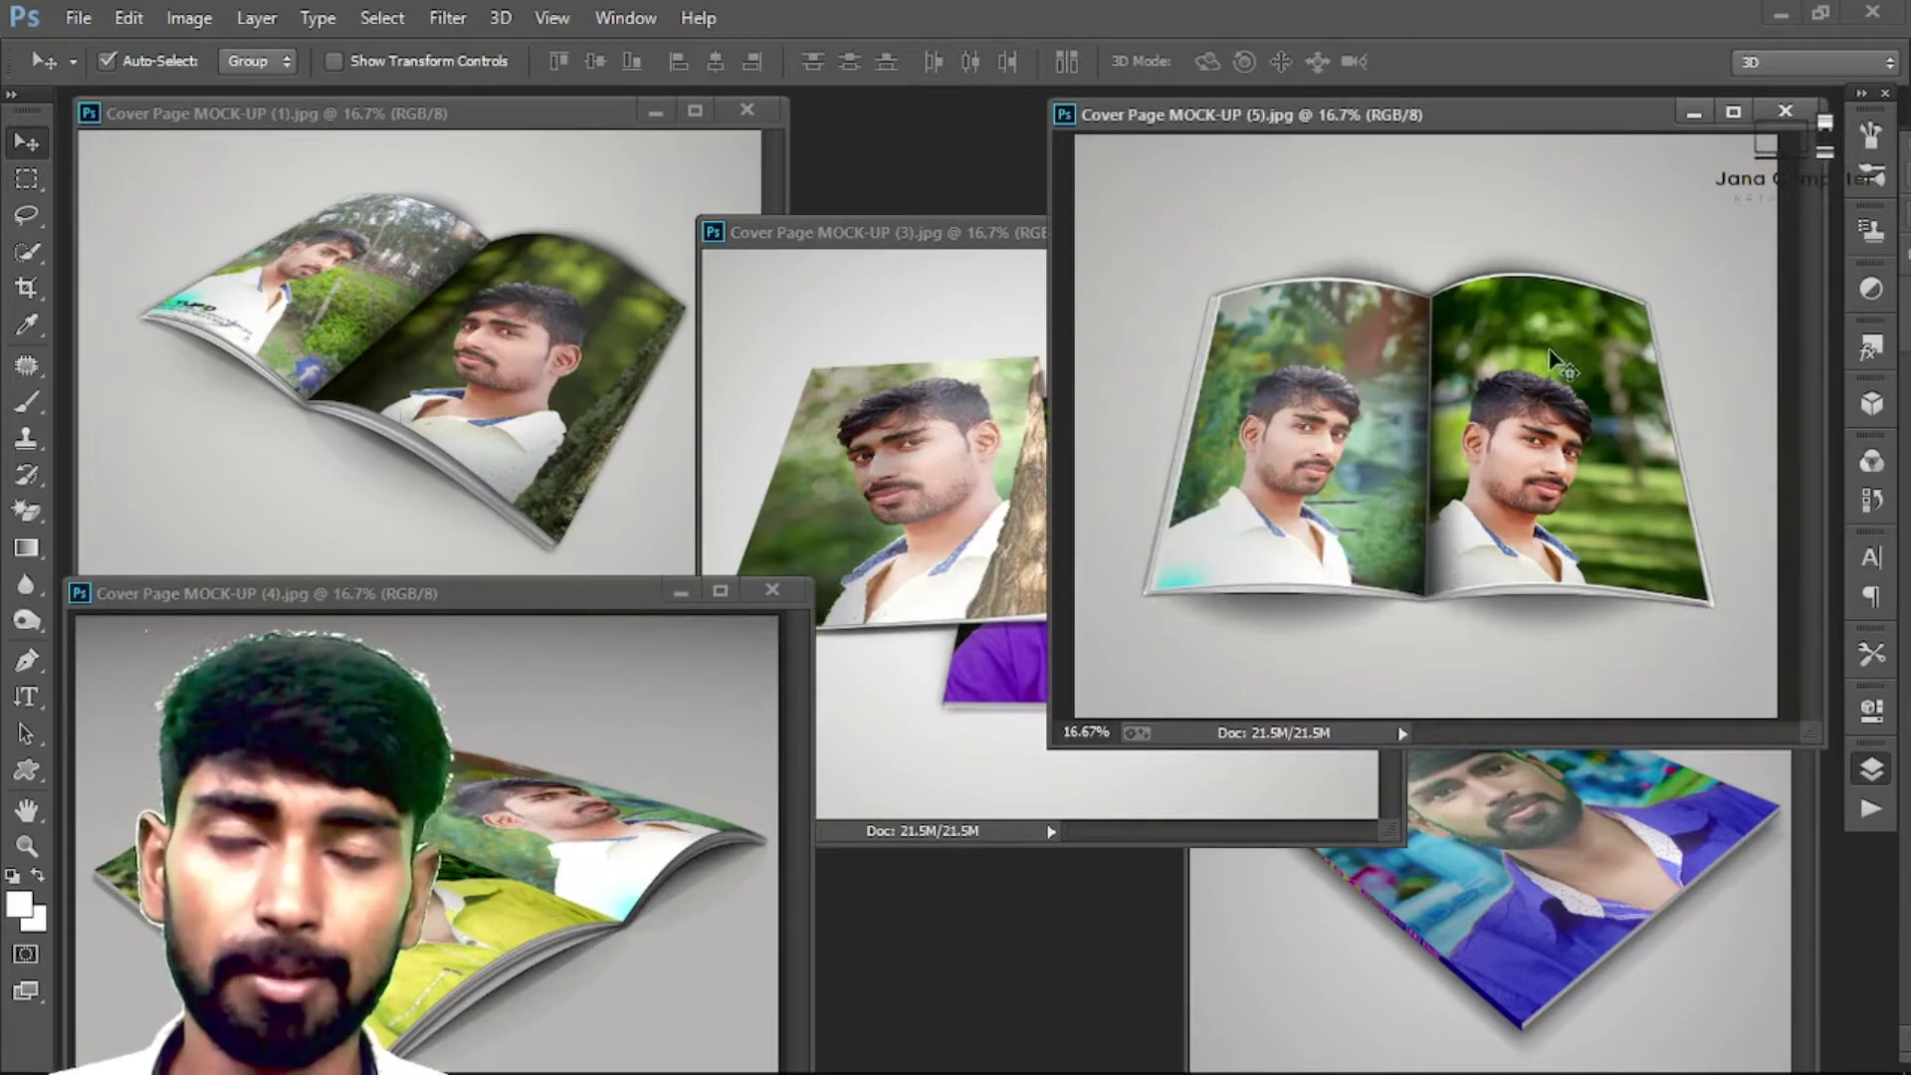
{"action": "left_click", "coordinate": [601, 162]}
{"action": "left_click", "coordinate": [1122, 833]}
{"action": "left_click", "coordinate": [1526, 893]}
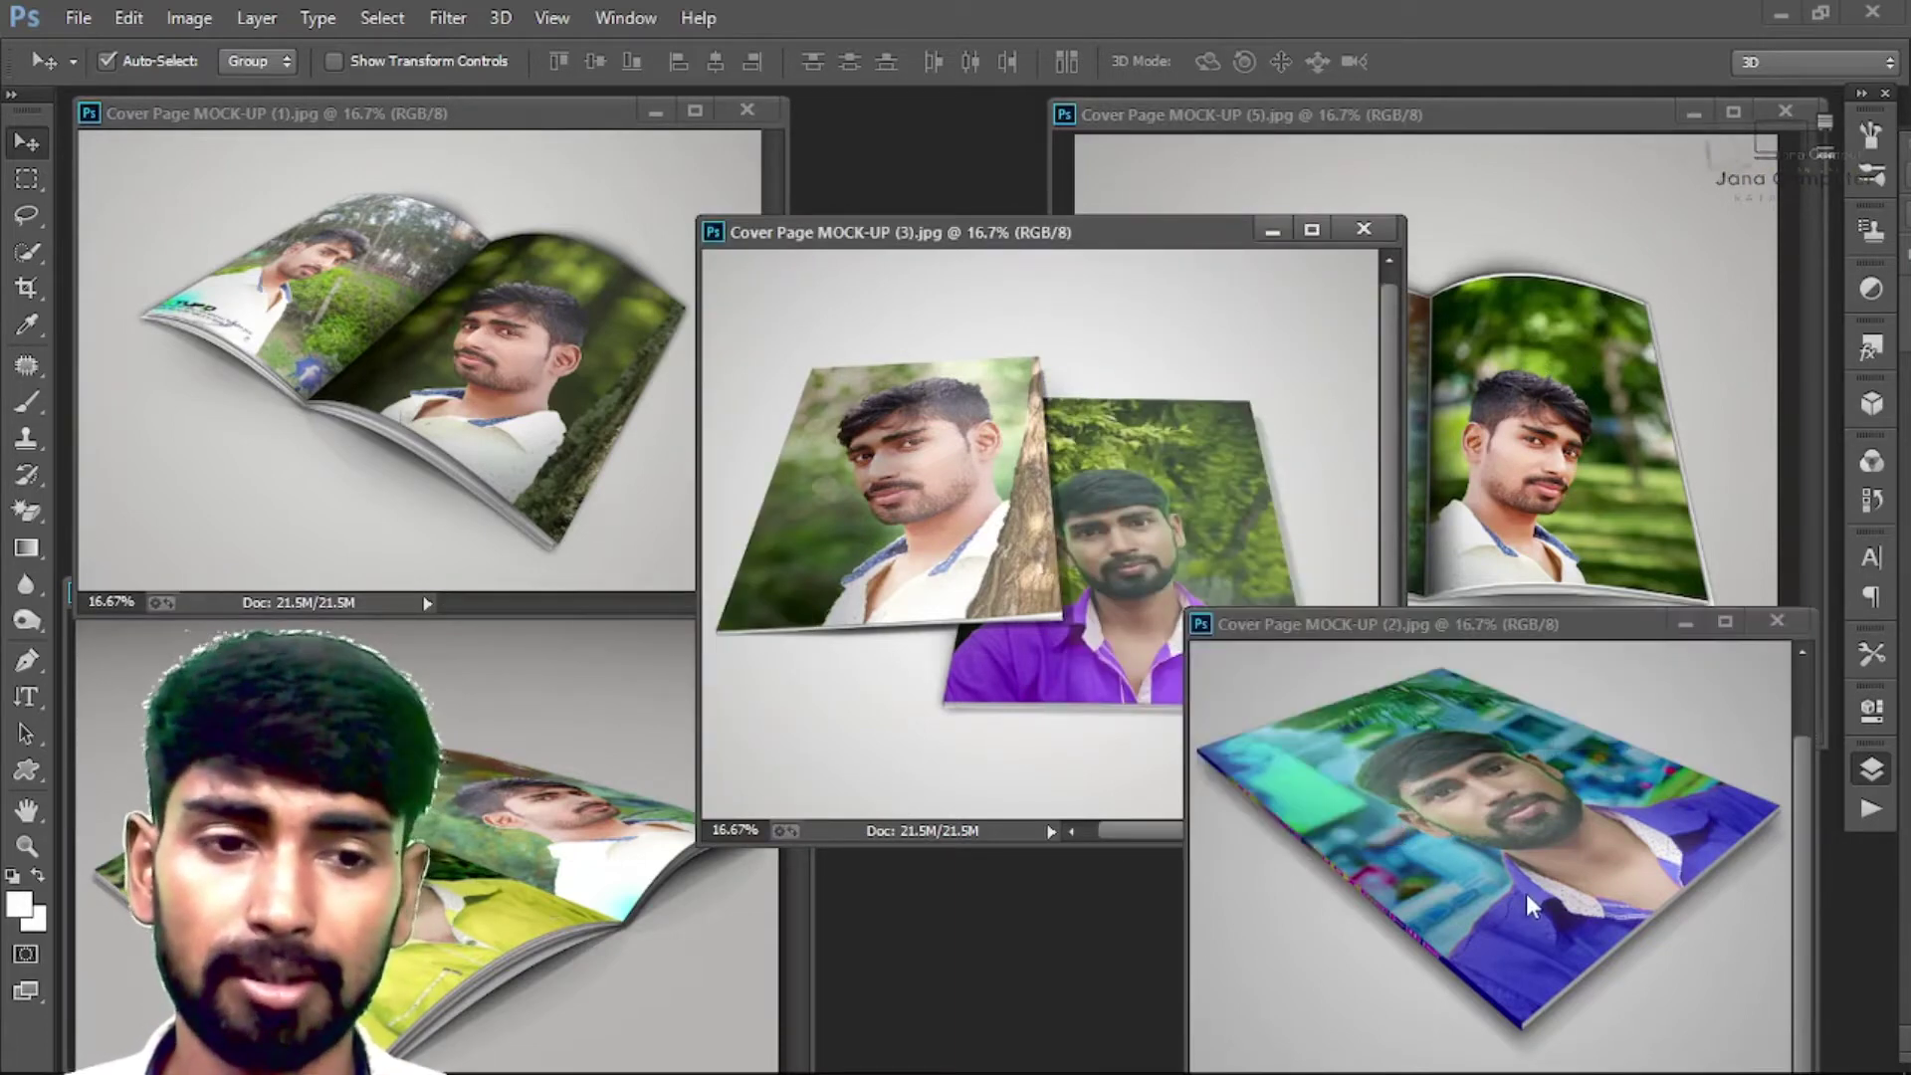
{"action": "left_click", "coordinate": [592, 506]}
{"action": "left_click", "coordinate": [1545, 420]}
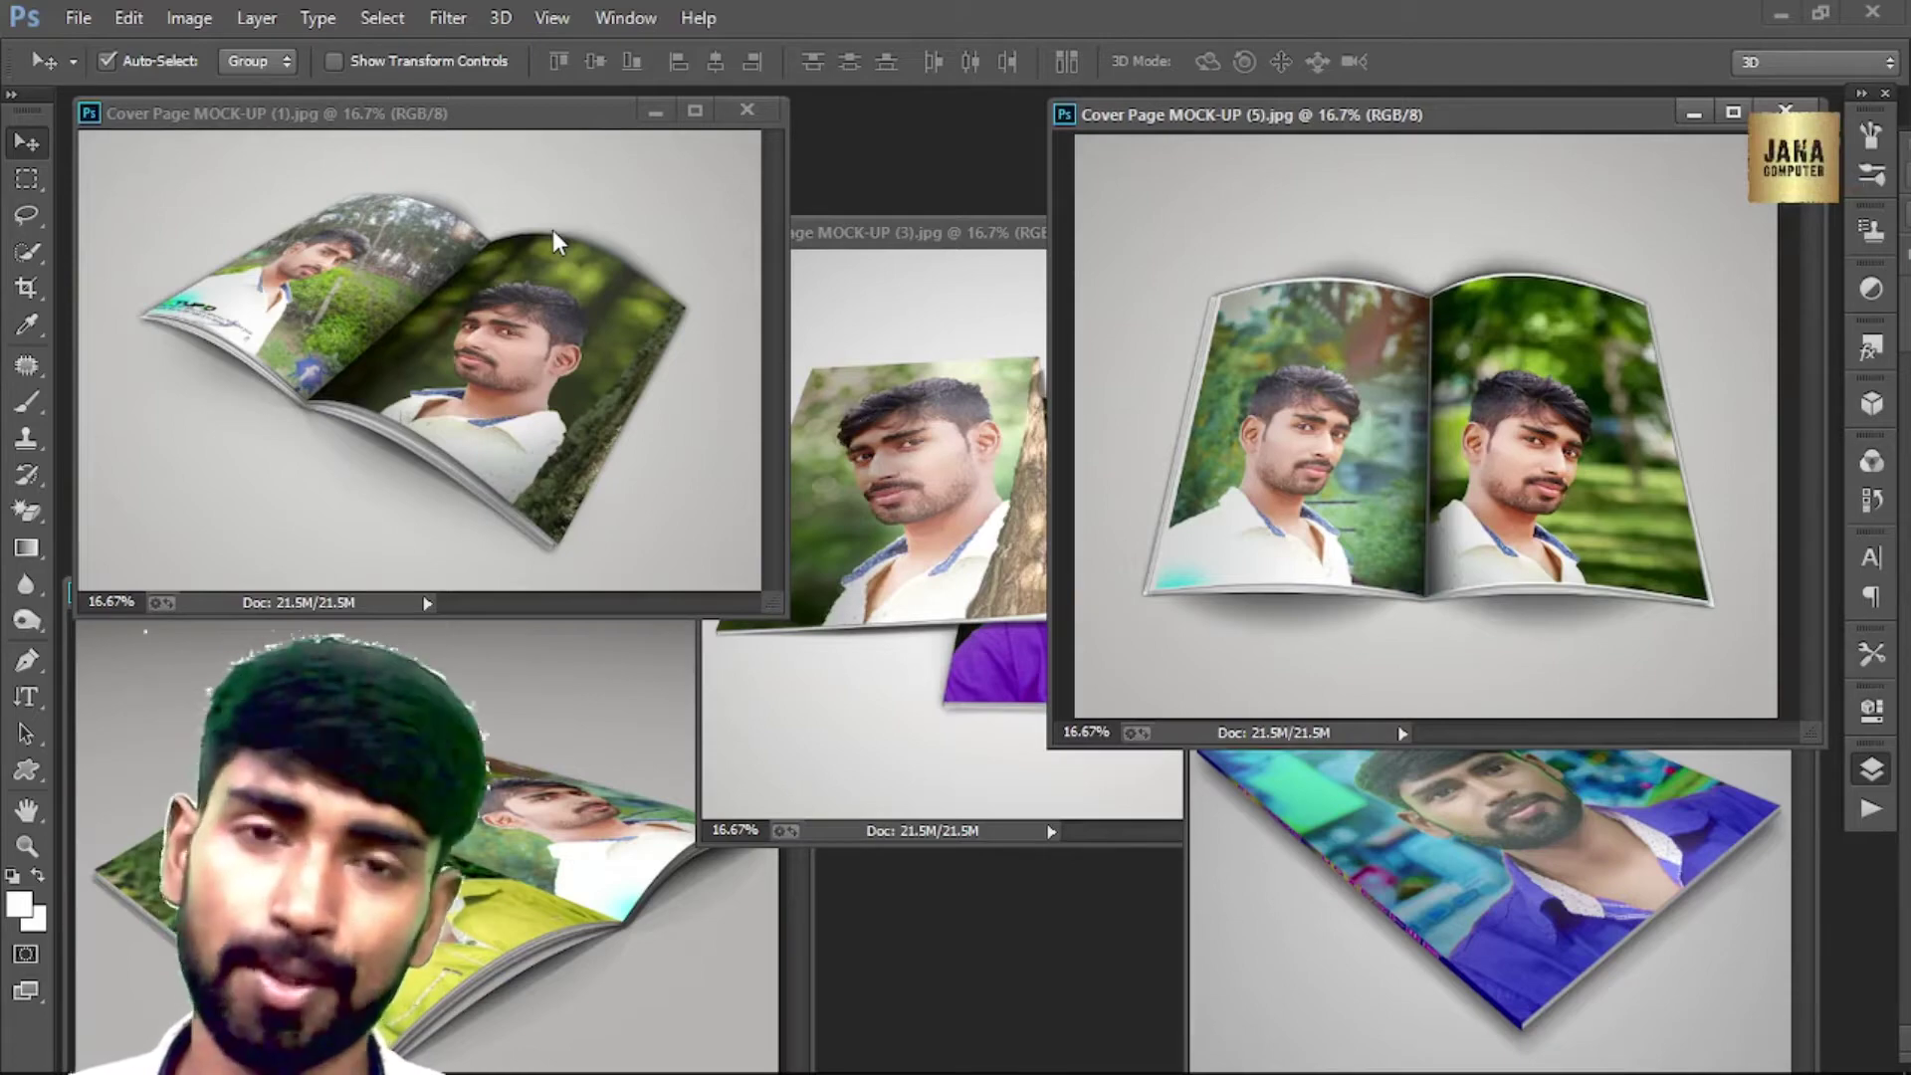
{"action": "left_click", "coordinate": [510, 730]}
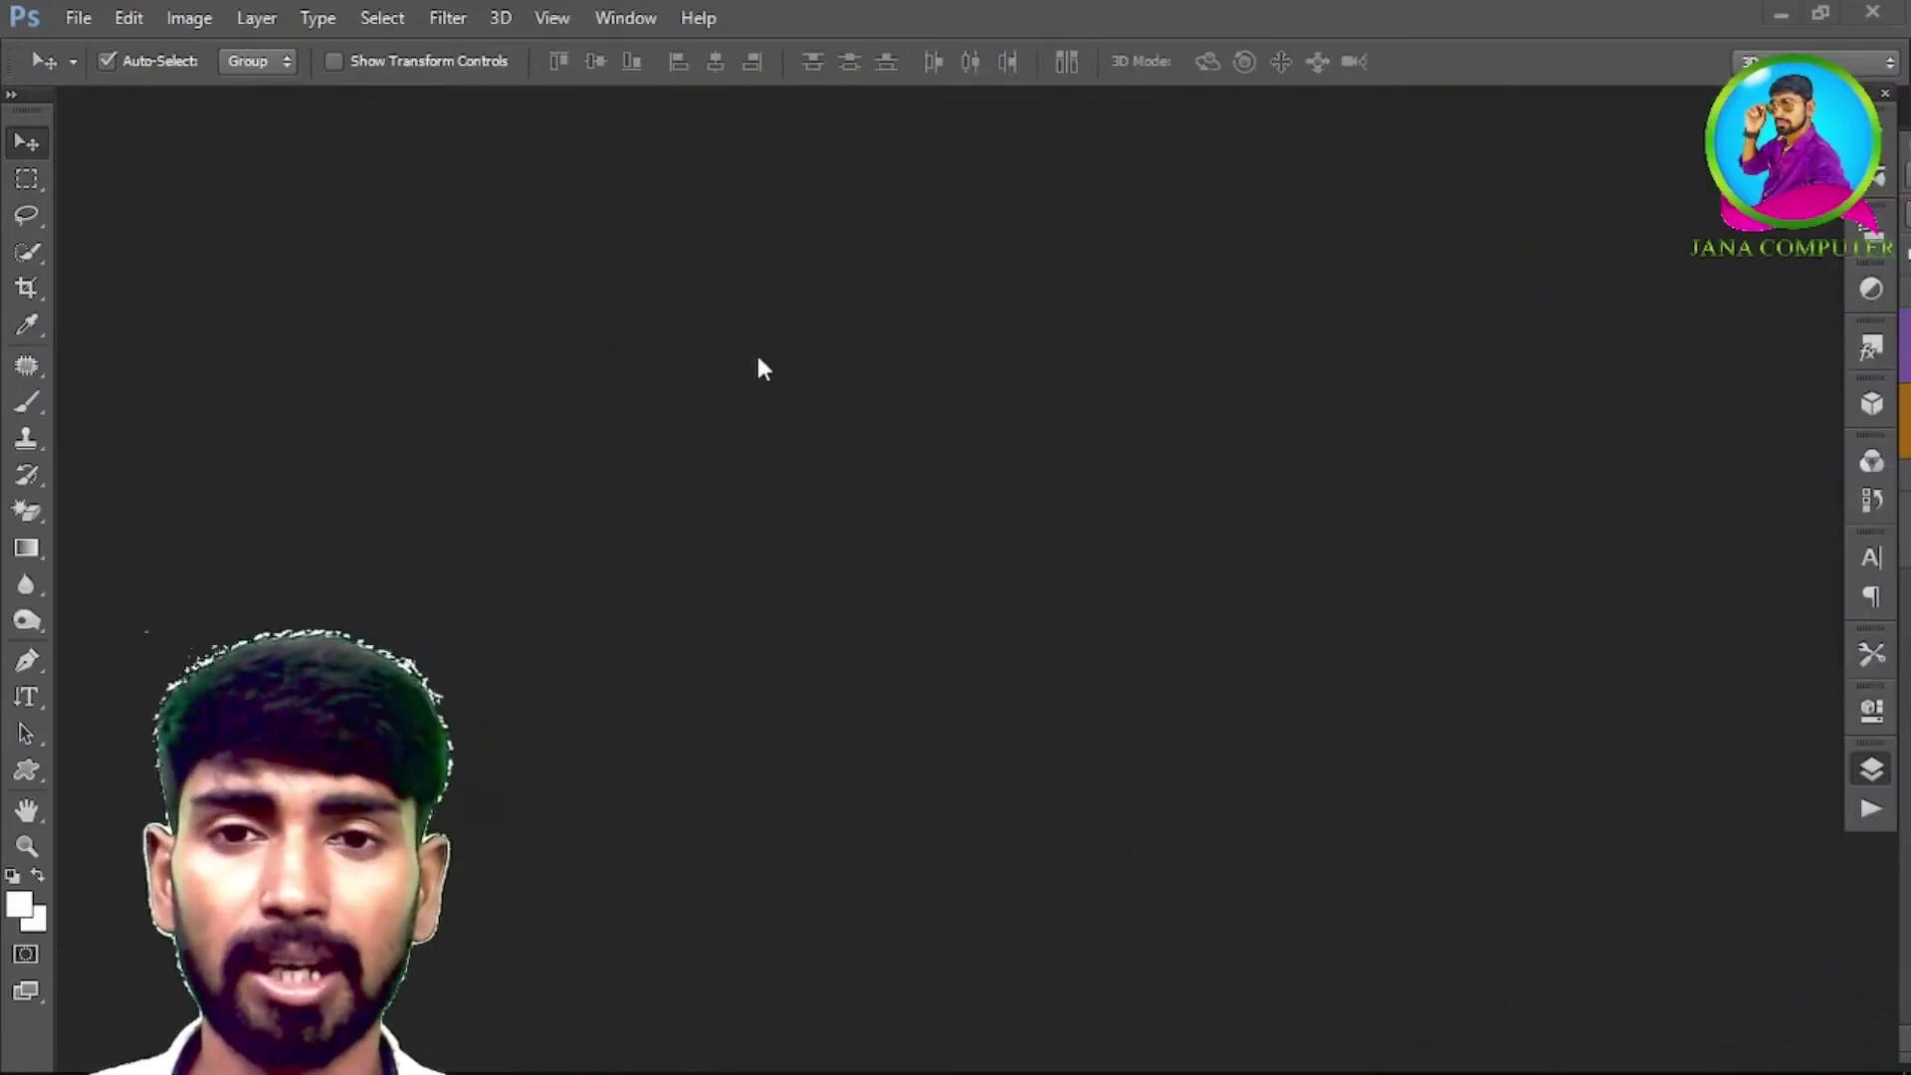
Step: Look through the JPG and PSD mock-up files in the Cover Fold Page Psd folder, comparing list and larger thumbnail views
{"action": "key", "text": "ctrl+o"}
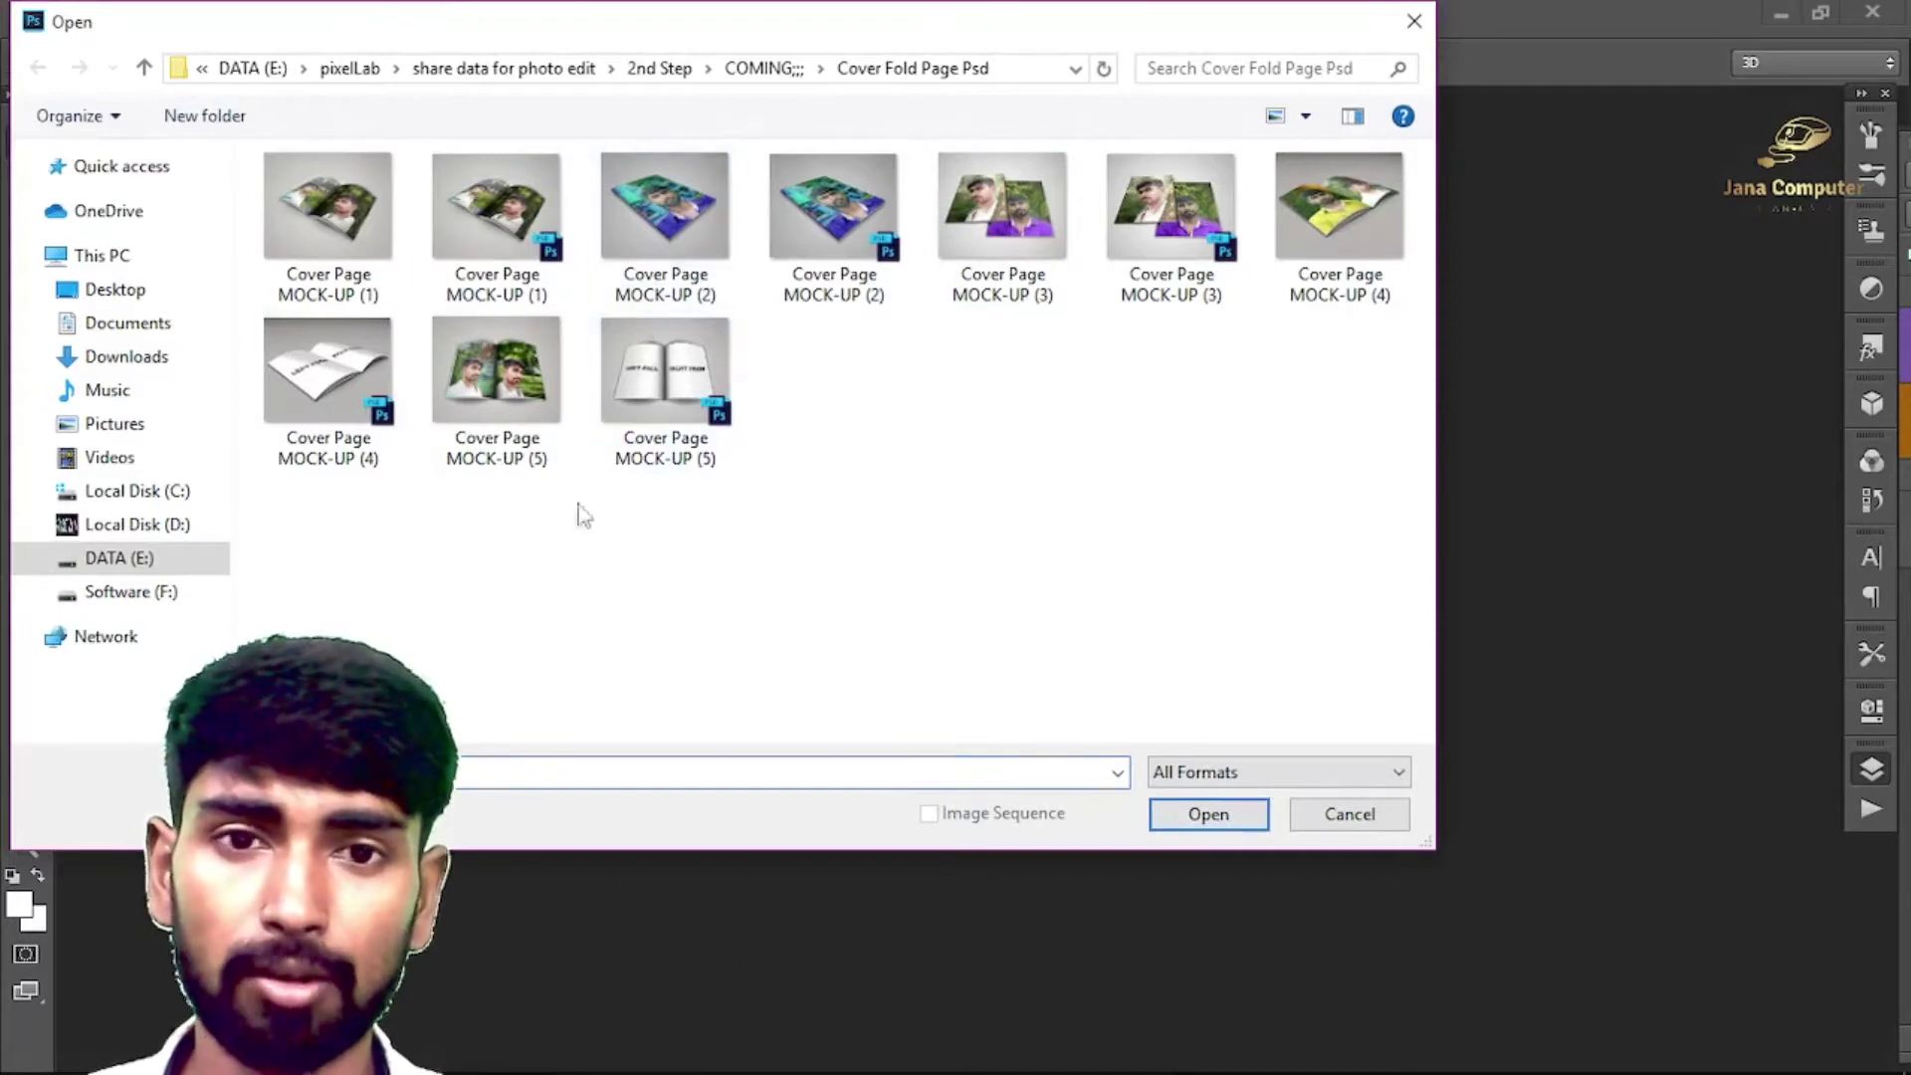
{"action": "left_click_drag", "start_coordinate": [1369, 512], "coordinate": [339, 173]}
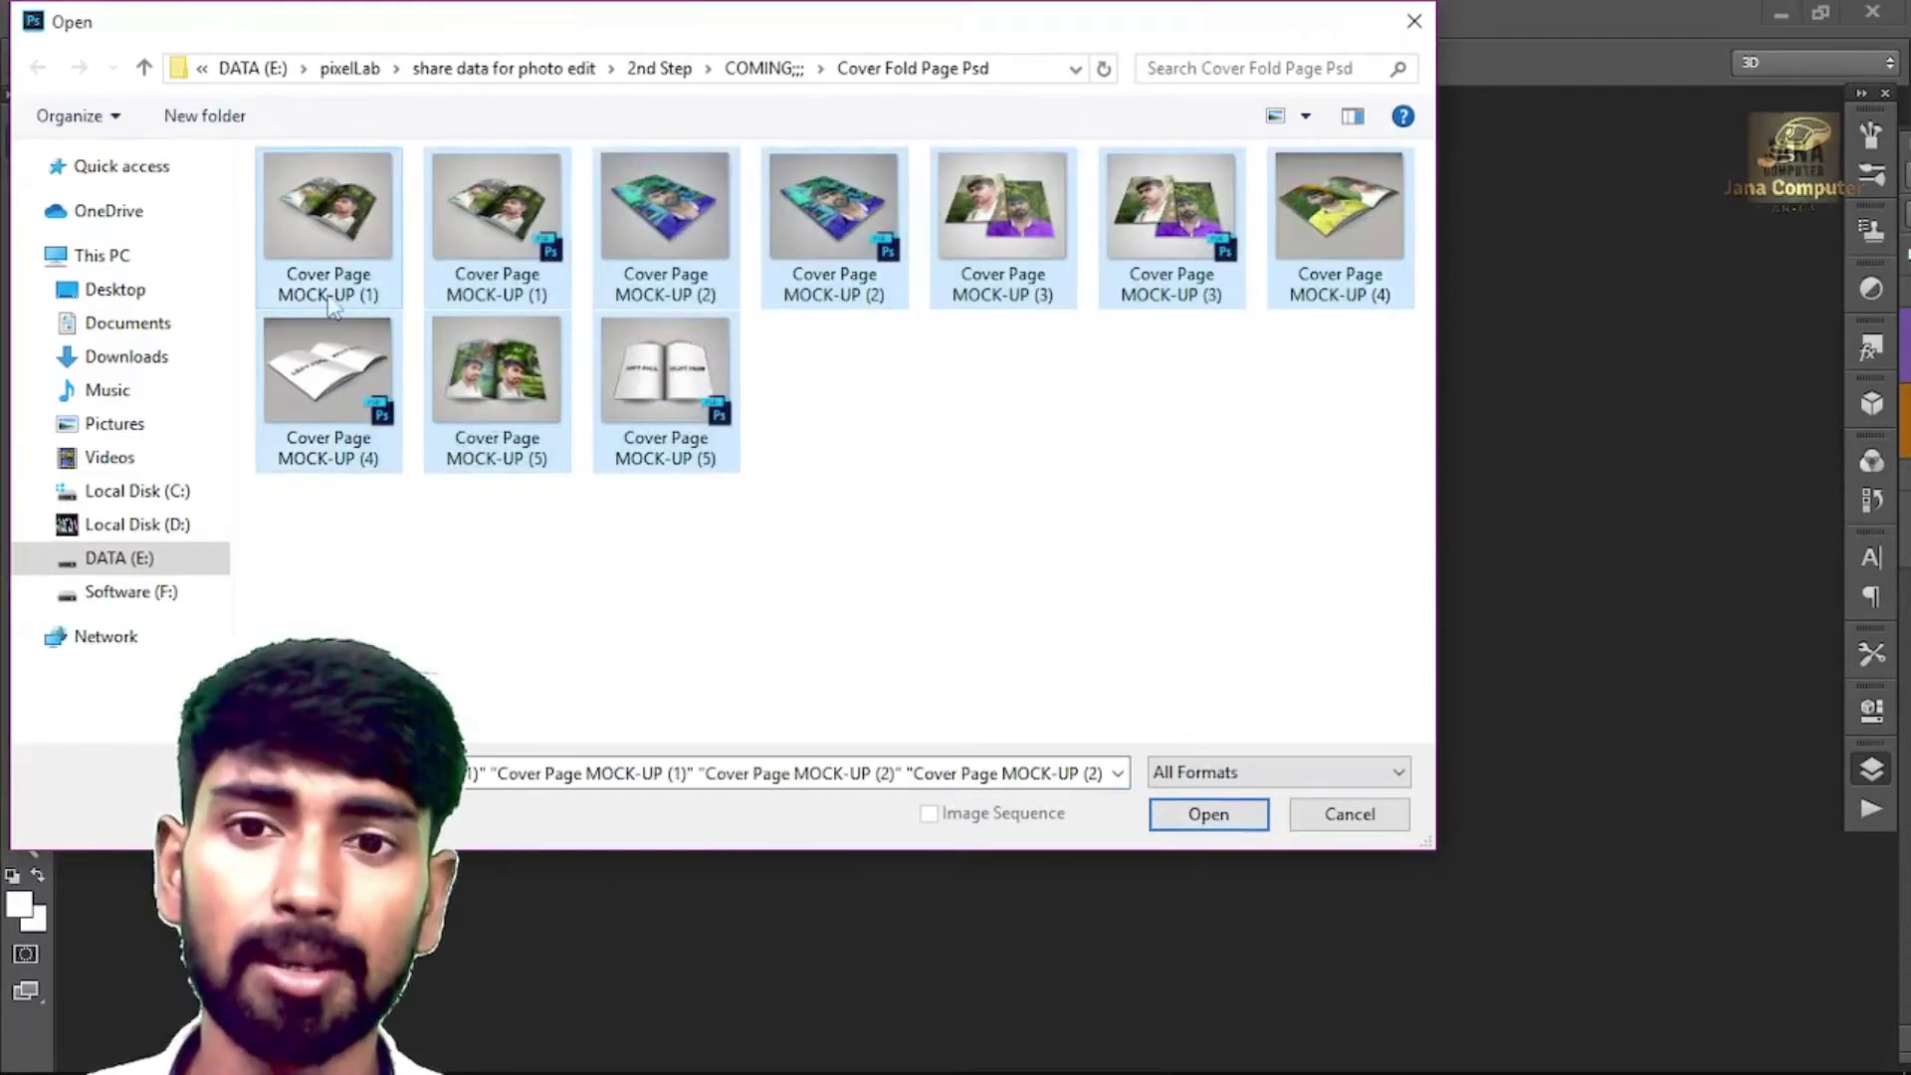
{"action": "left_click", "coordinate": [866, 481]}
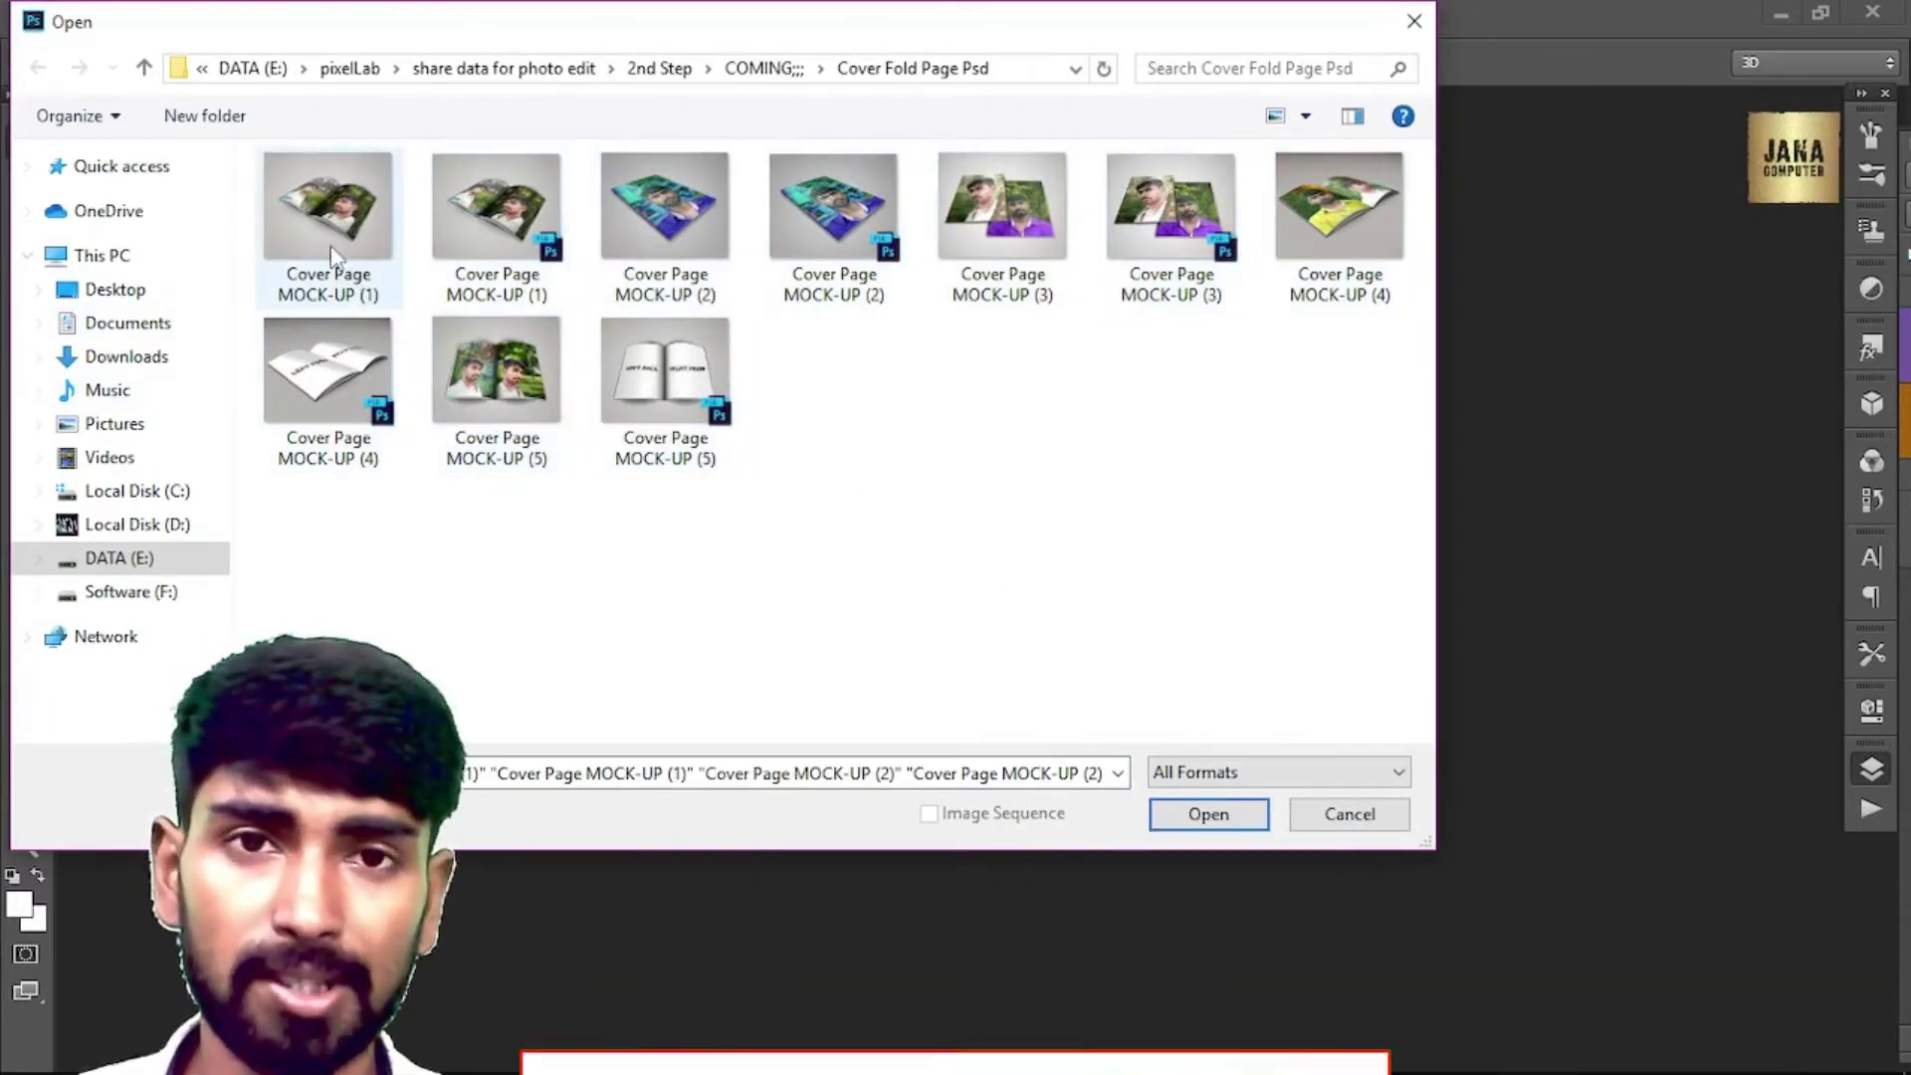
{"action": "left_click", "coordinate": [819, 254]}
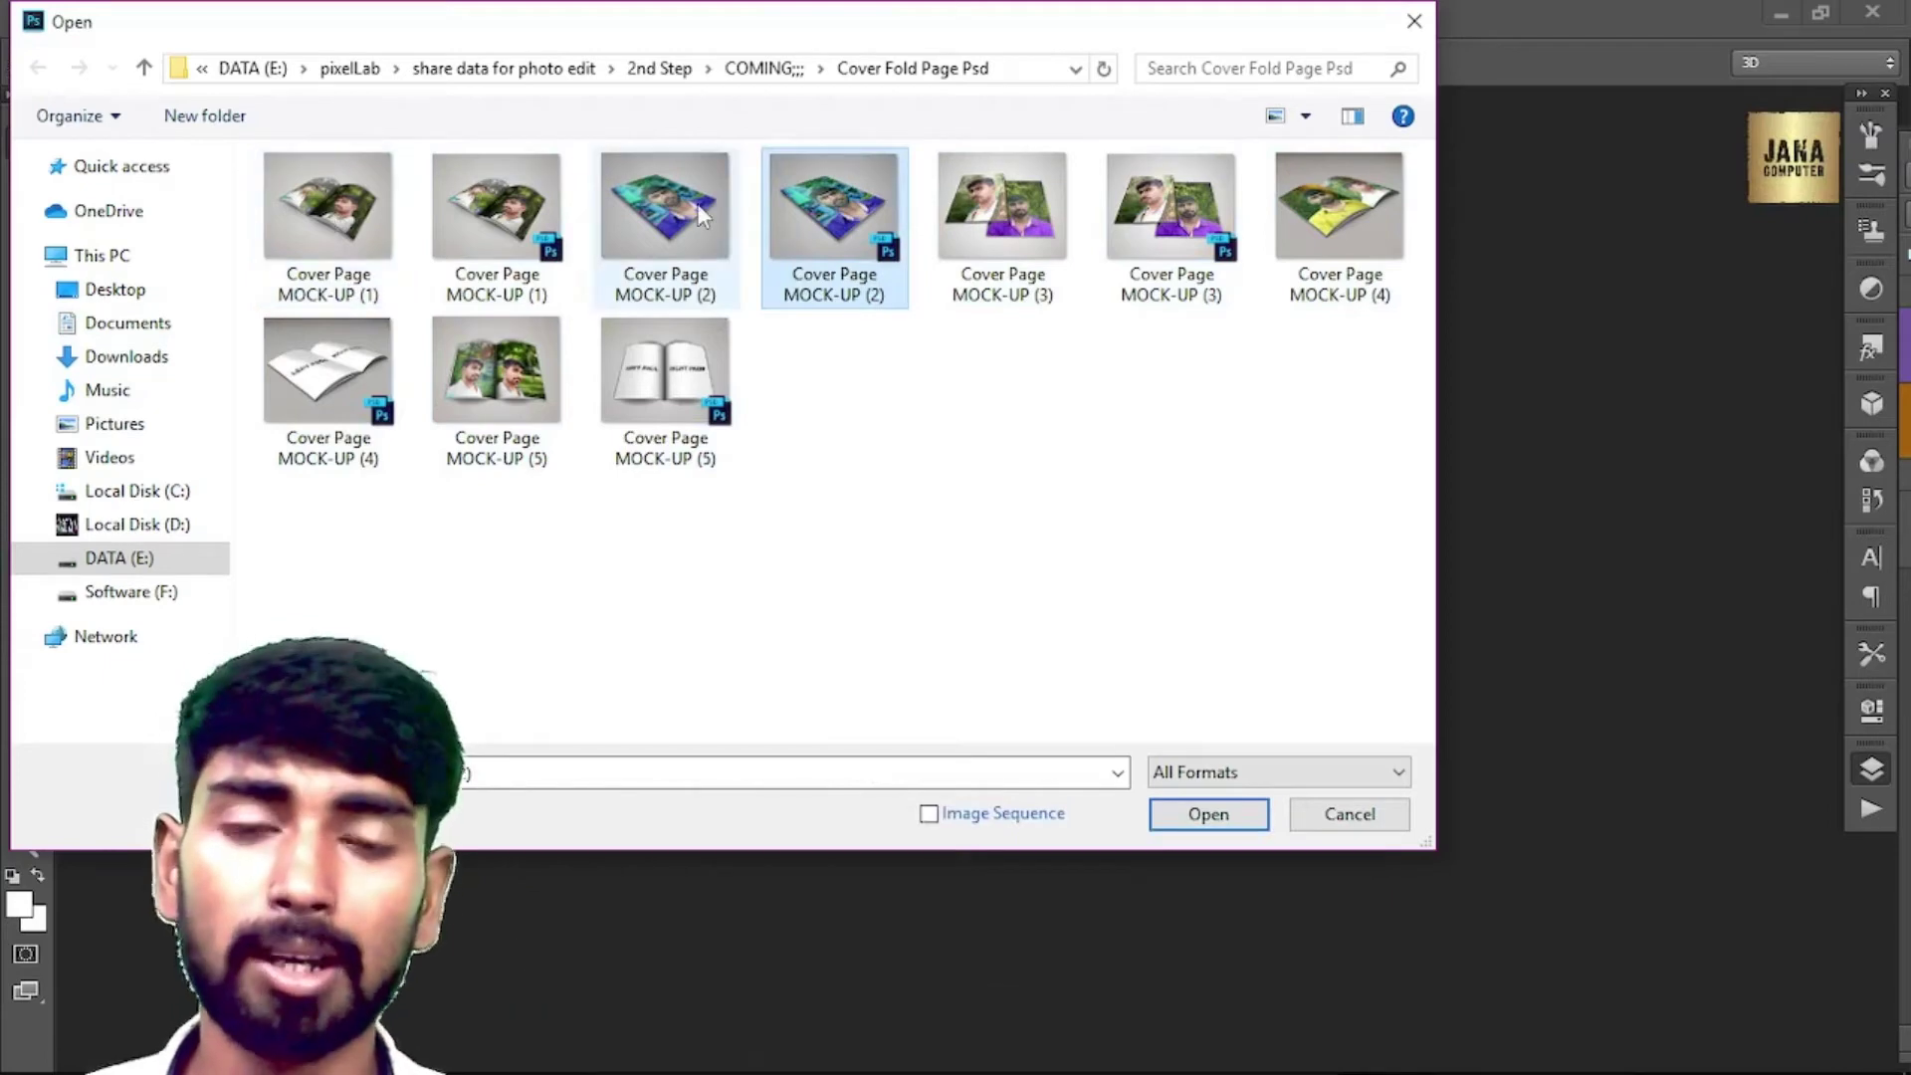
{"action": "scroll", "coordinate": [808, 491], "scroll_direction": "up", "scroll_amount": 1}
{"action": "scroll", "coordinate": [807, 486], "scroll_direction": "up", "scroll_amount": 1}
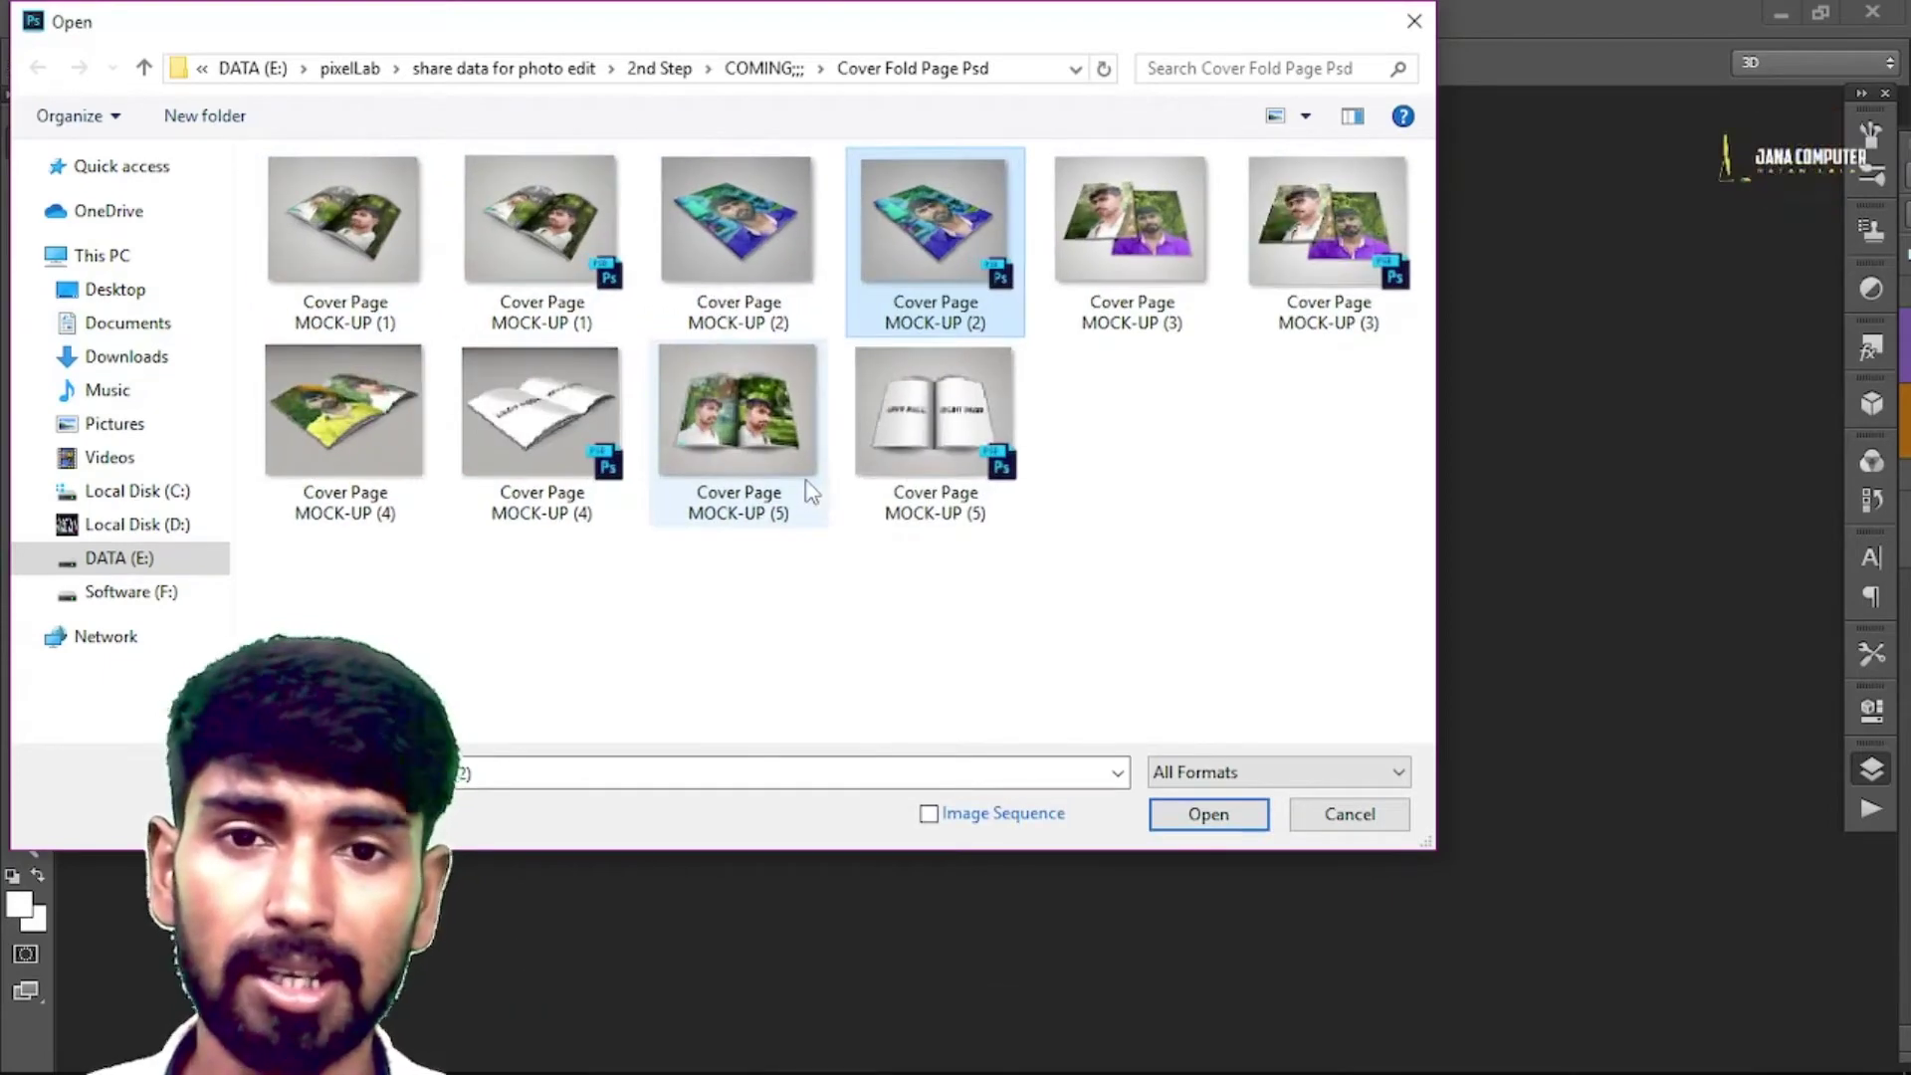
{"action": "left_click", "coordinate": [394, 224]}
{"action": "left_click", "coordinate": [548, 229]}
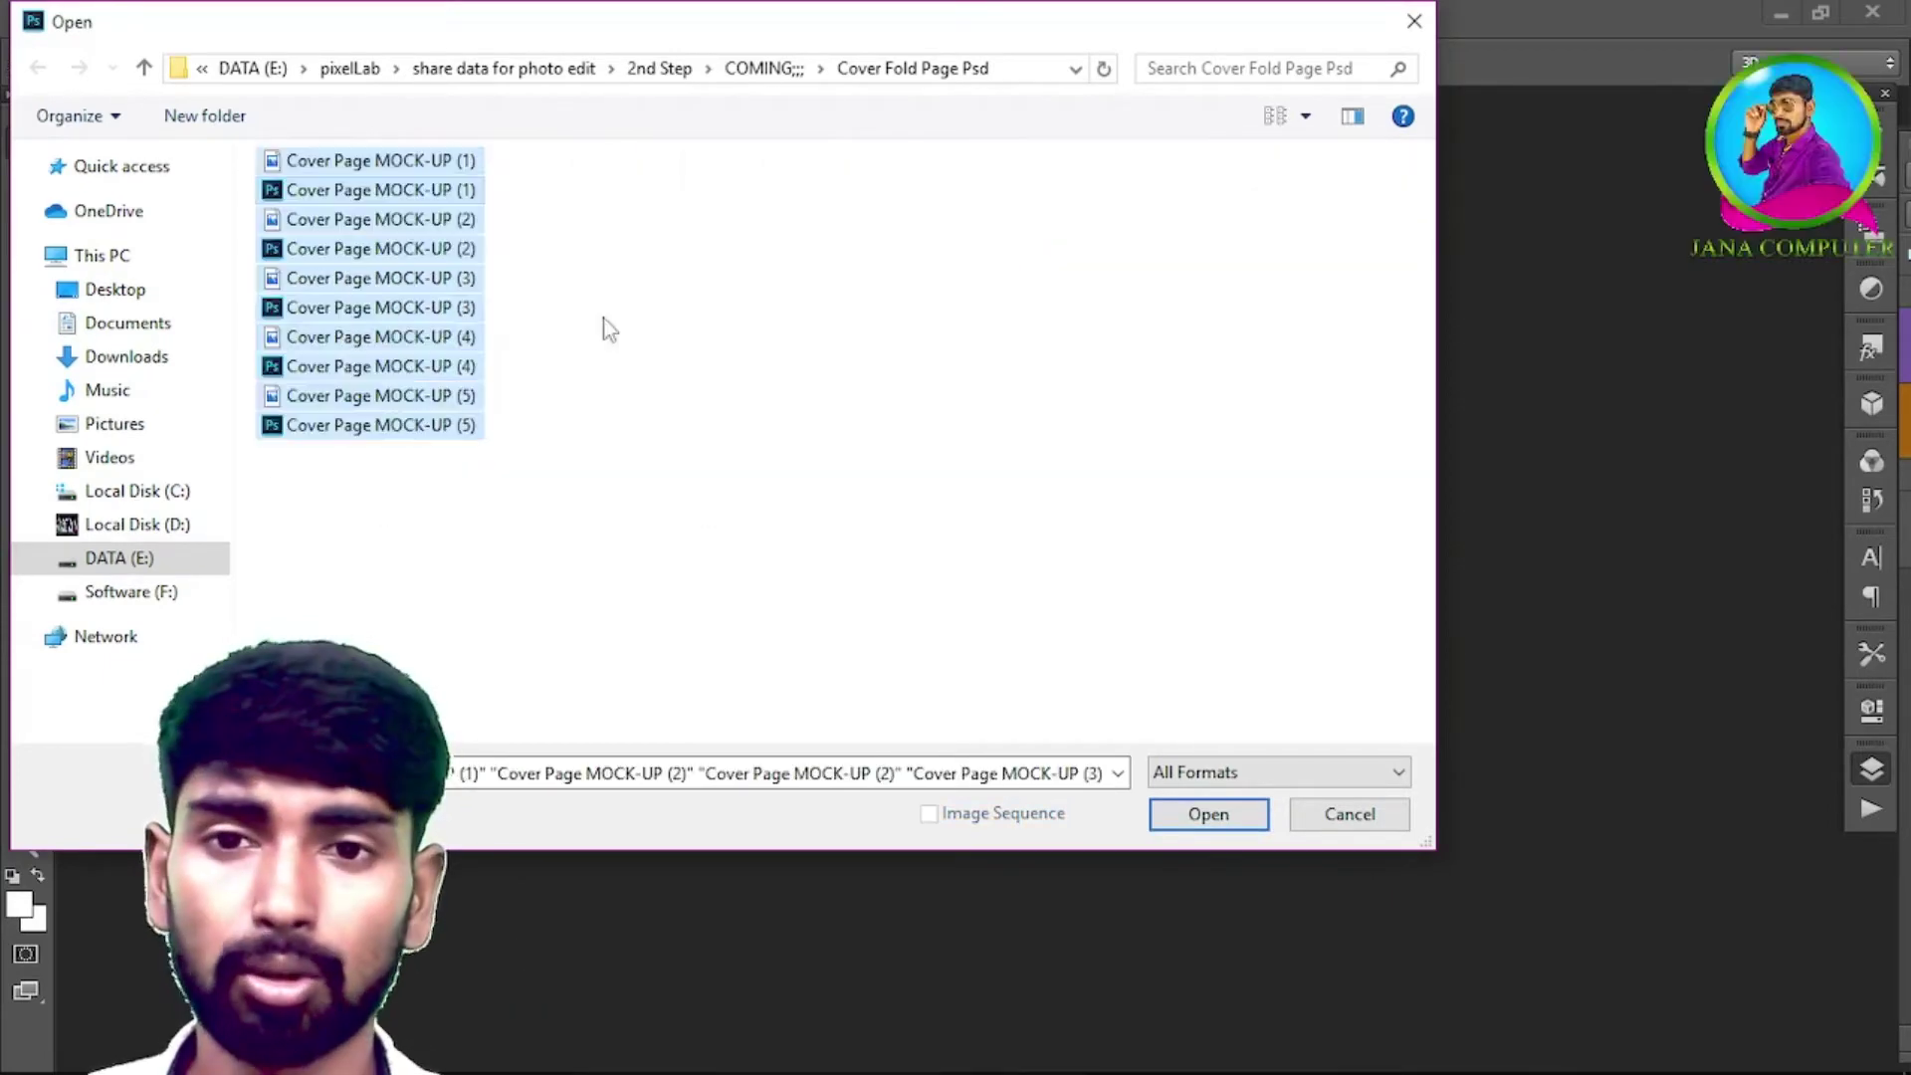
{"action": "left_click", "coordinate": [603, 321]}
{"action": "left_click_drag", "start_coordinate": [465, 515], "coordinate": [287, 155]}
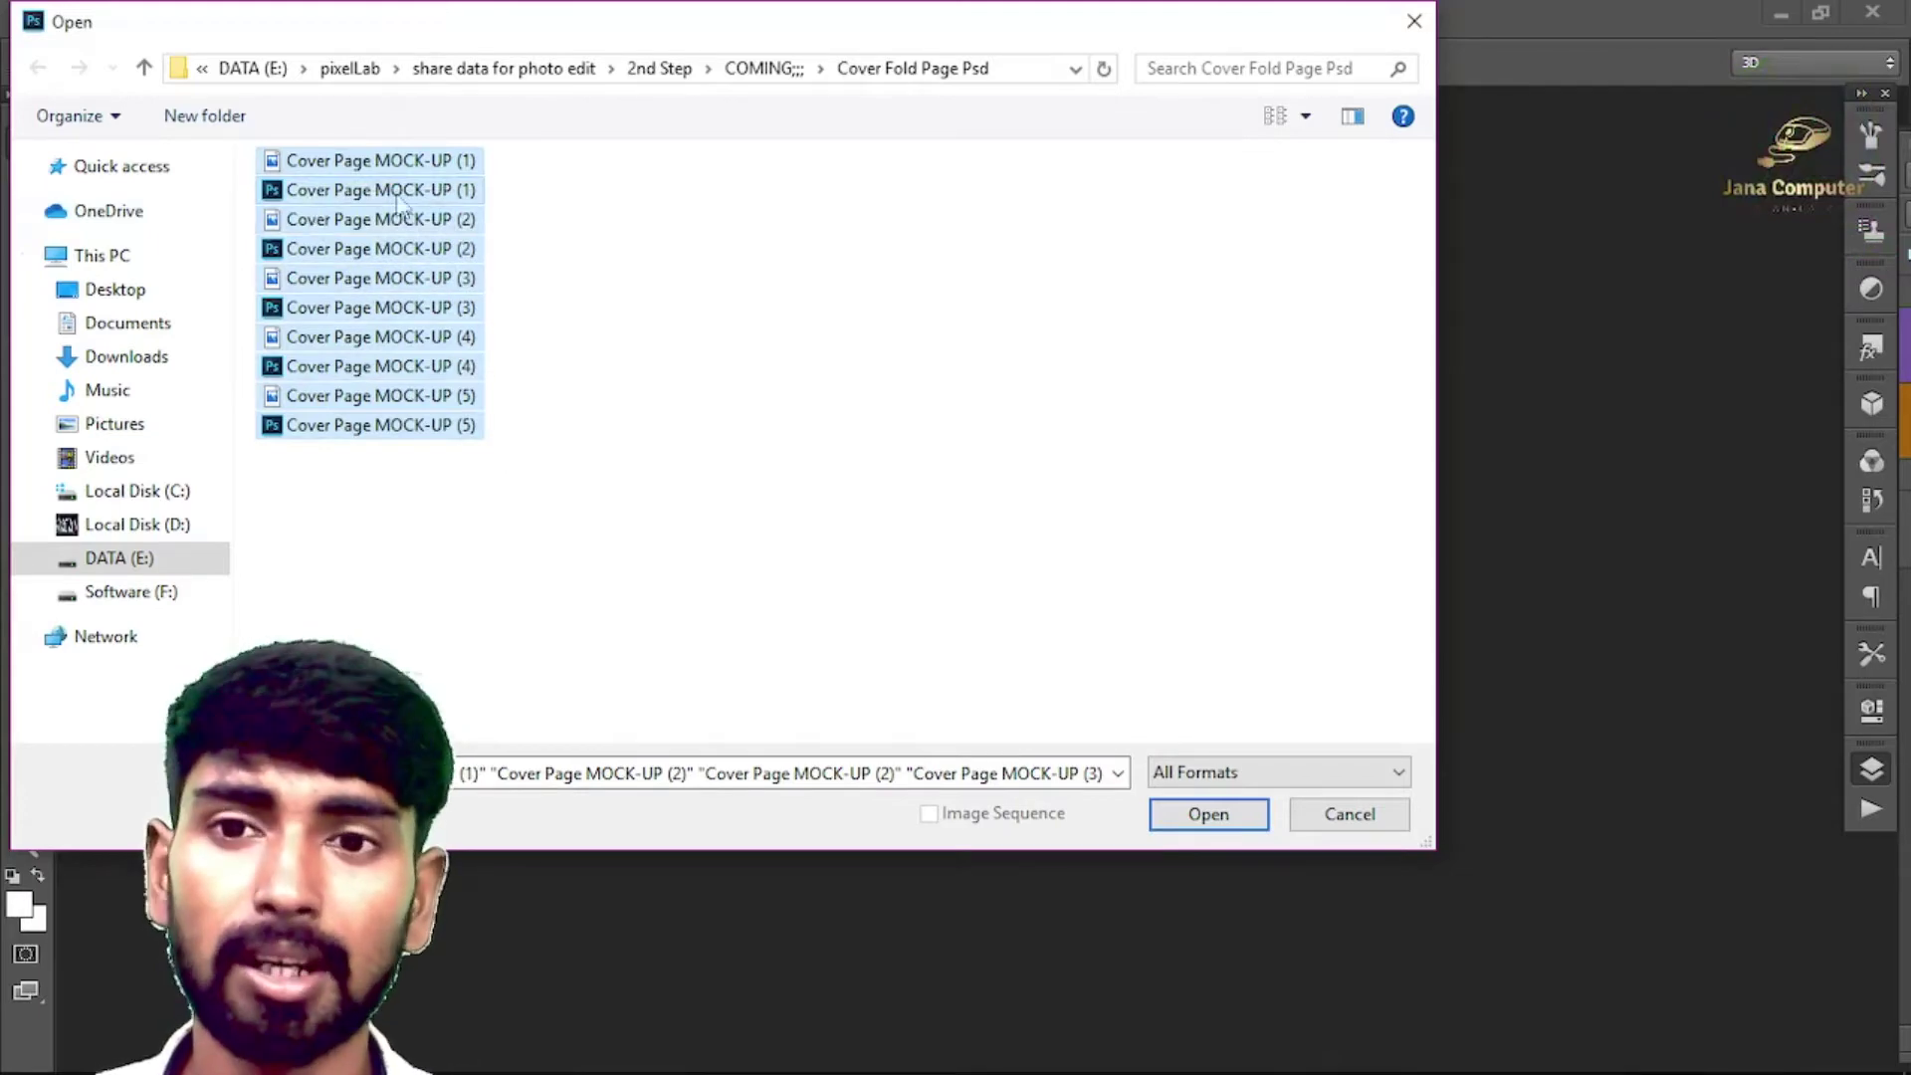
{"action": "left_click", "coordinate": [591, 463]}
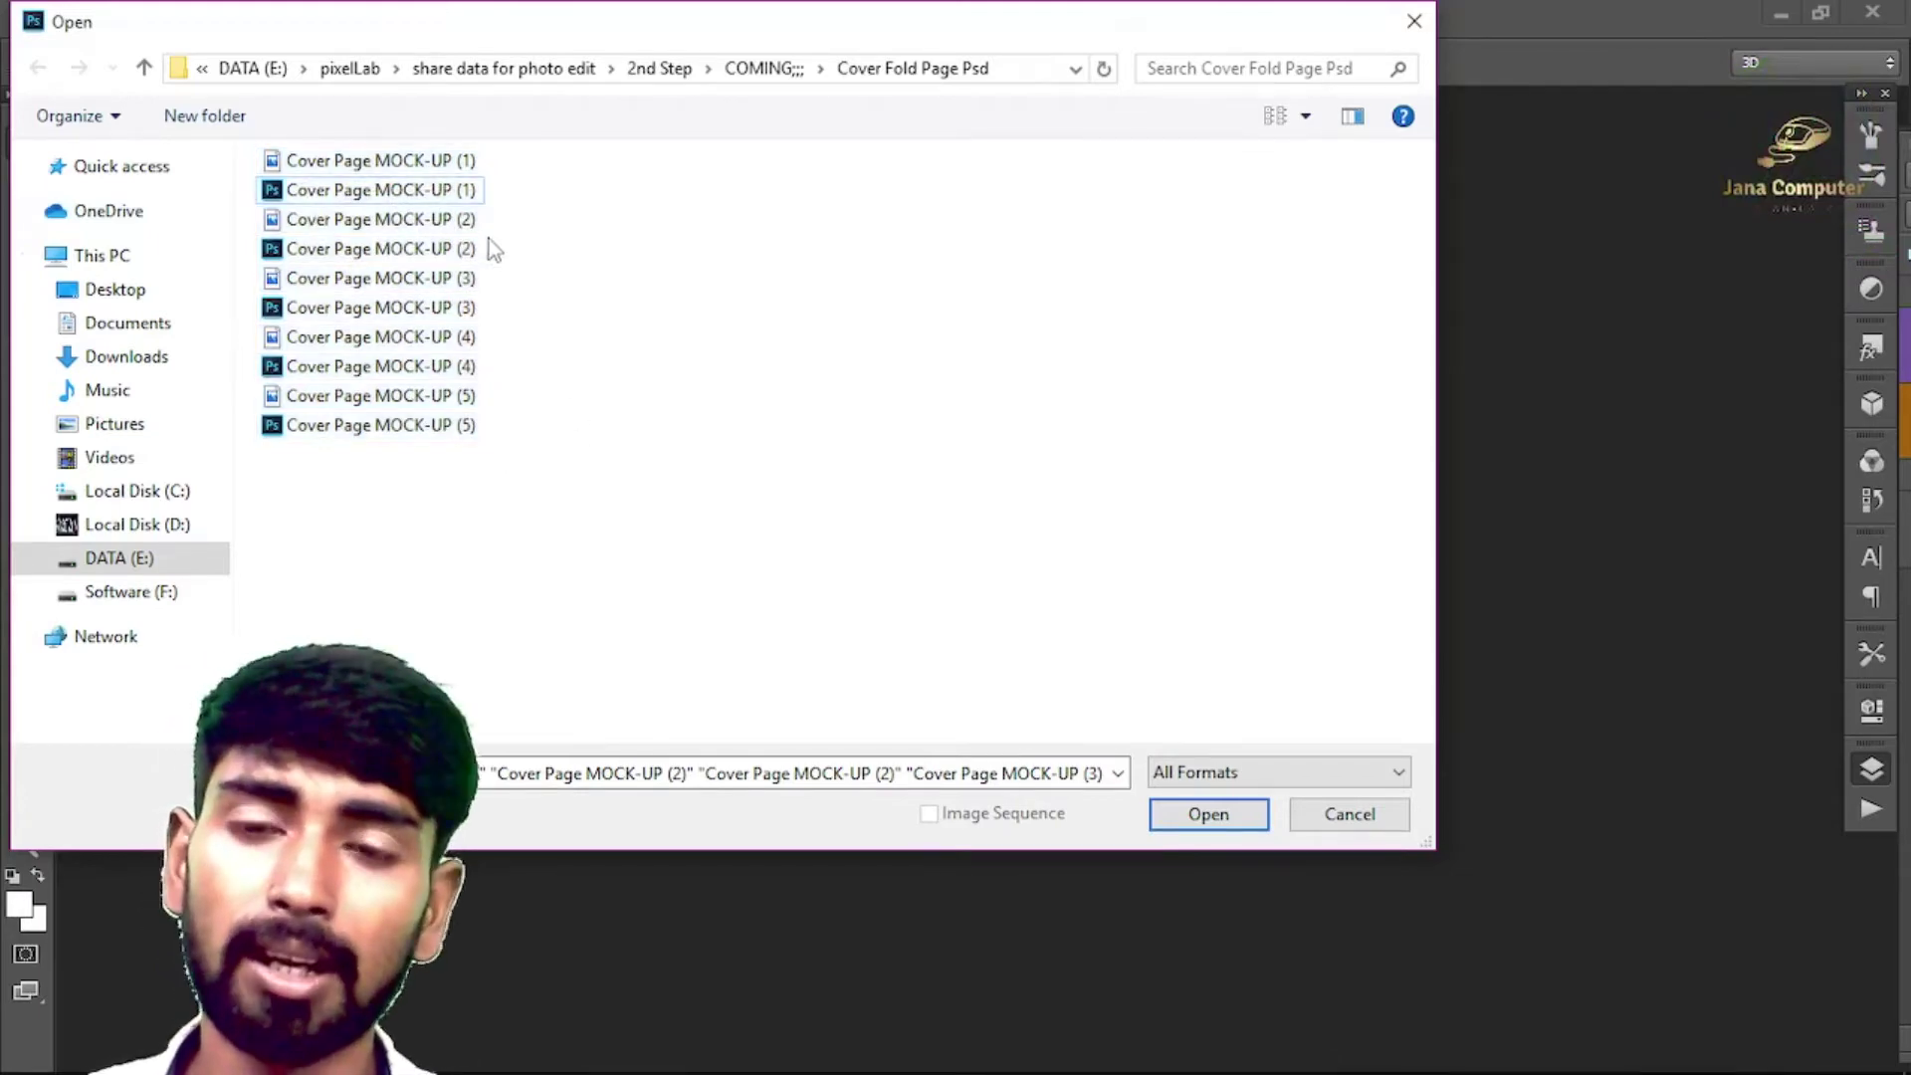
{"action": "left_click", "coordinate": [266, 196]}
{"action": "left_click", "coordinate": [277, 314]}
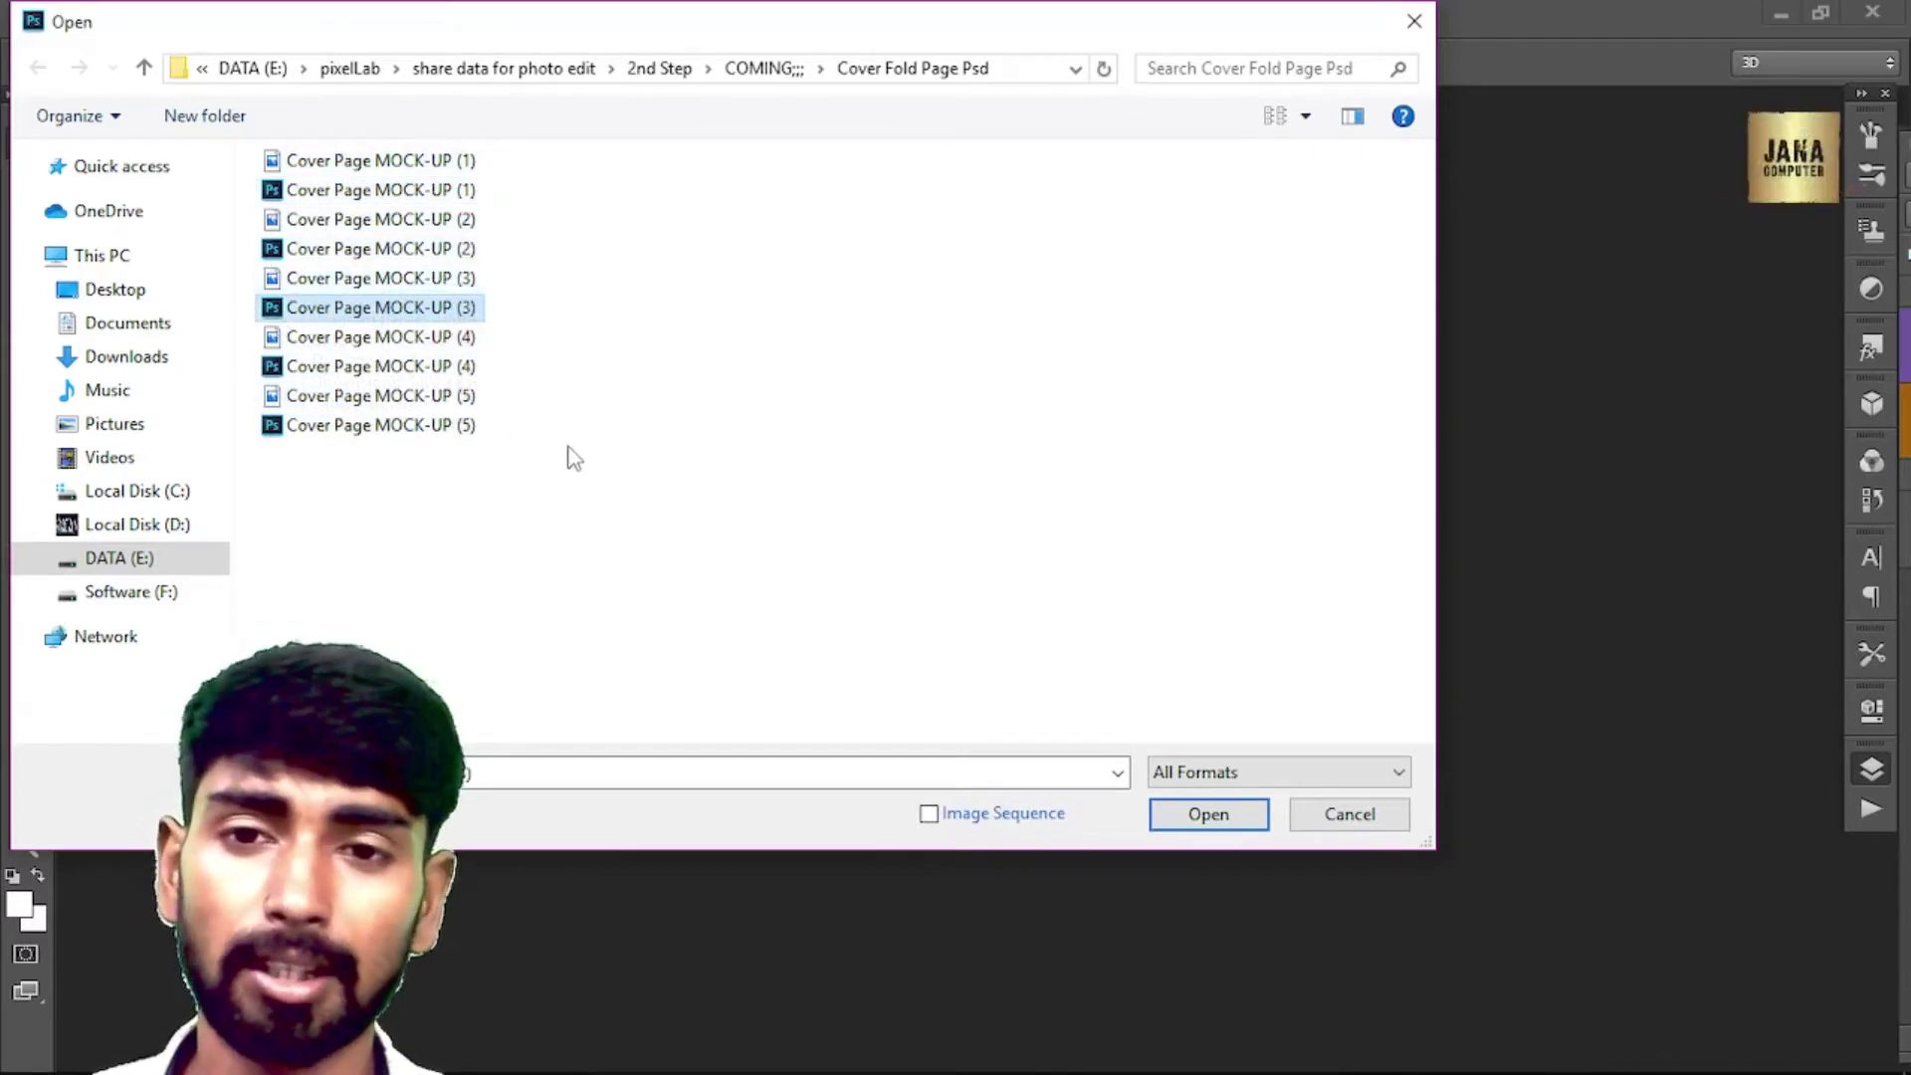
{"action": "scroll", "coordinate": [572, 454], "scroll_direction": "up", "scroll_amount": 7}
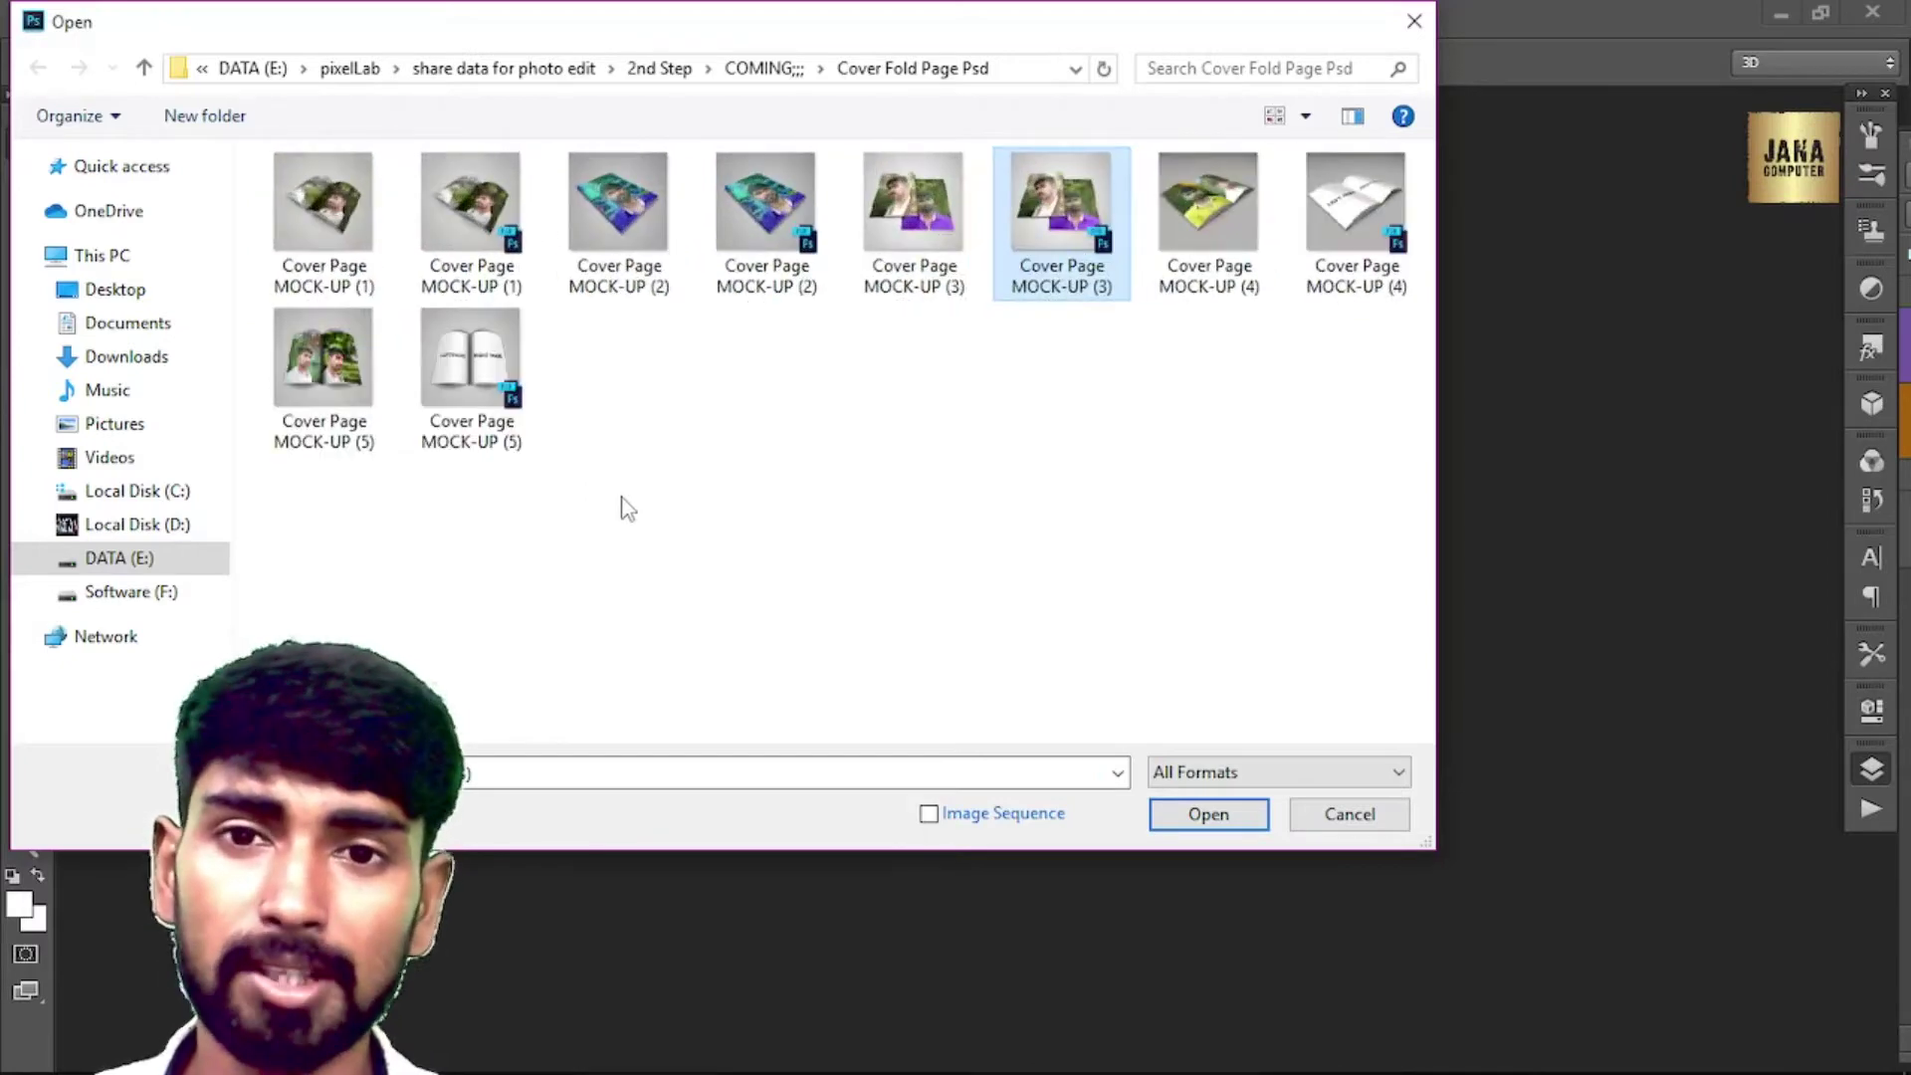
{"action": "scroll", "coordinate": [628, 508], "scroll_direction": "up", "scroll_amount": 3}
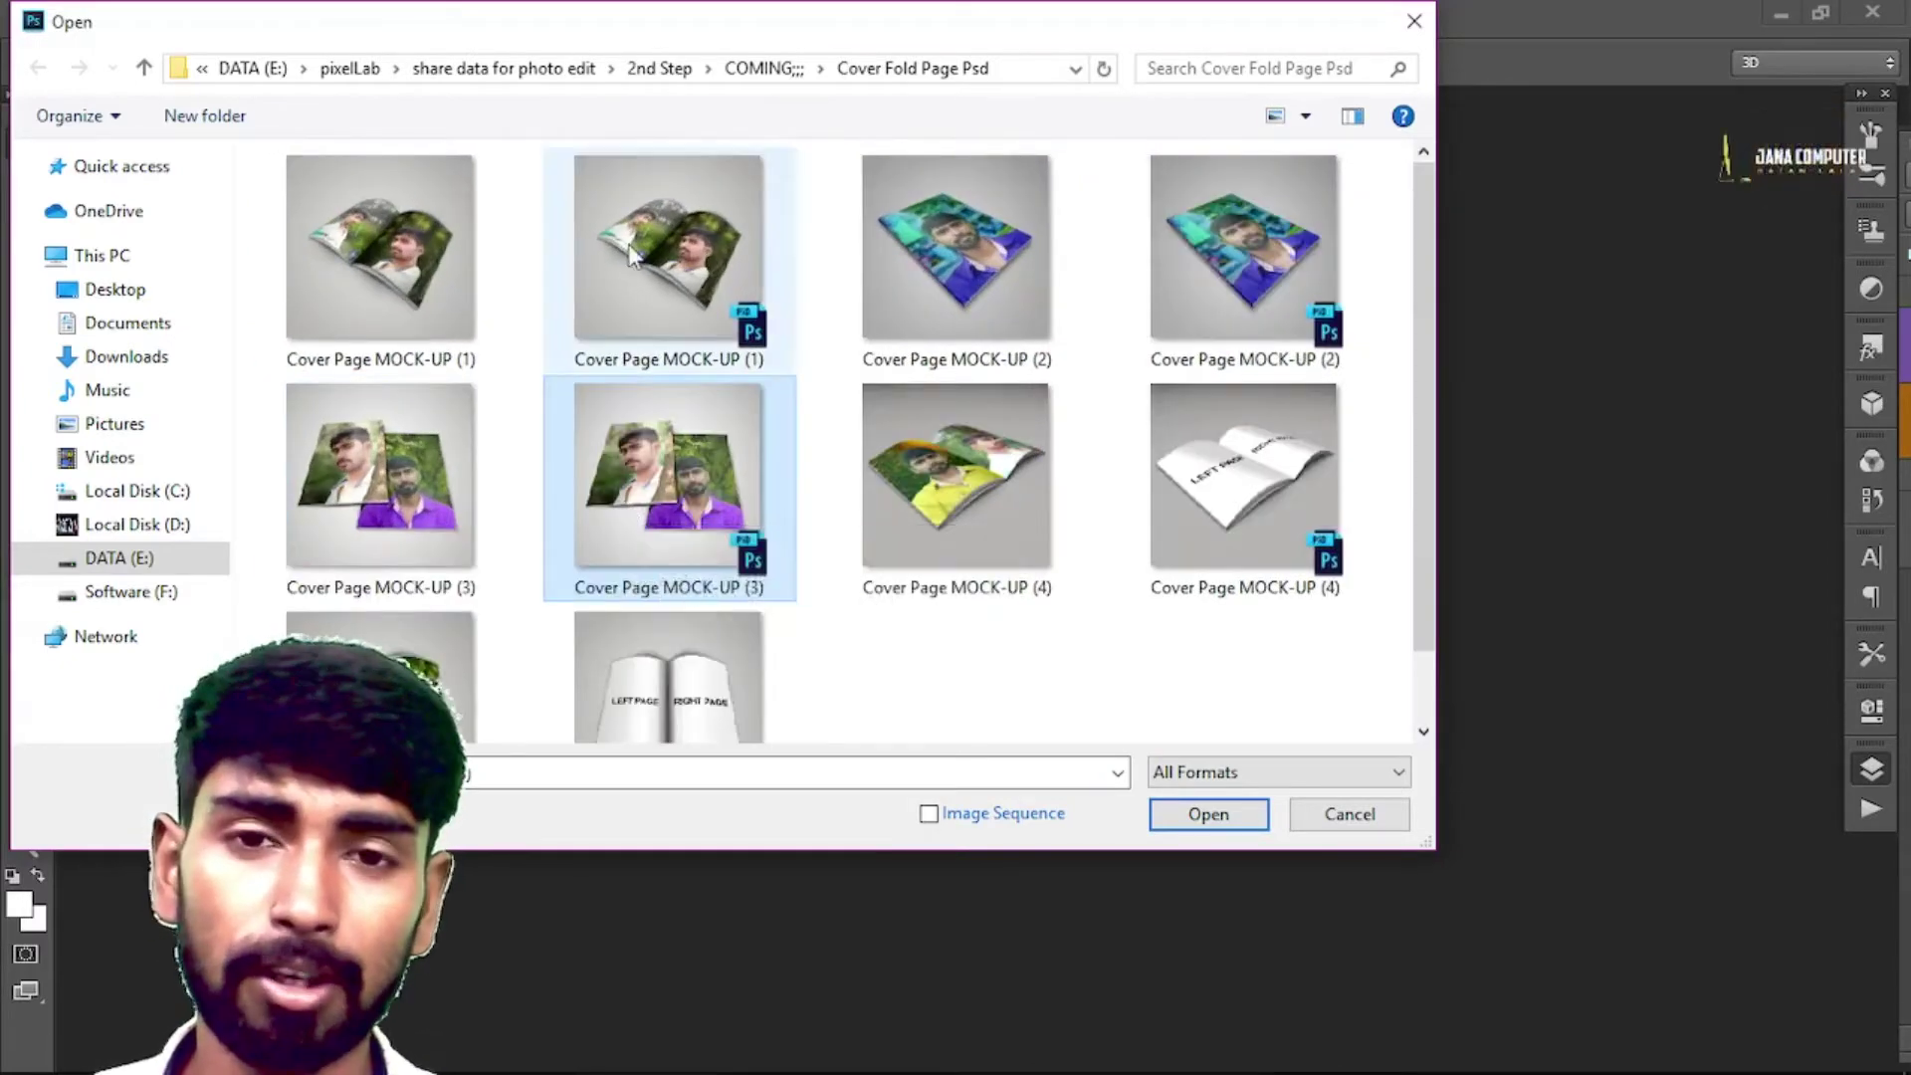
Step: Open the PSD version of Cover Page MOCK-UP (4) from the Cover Fold Page Psd folder
{"action": "left_click", "coordinate": [356, 266]}
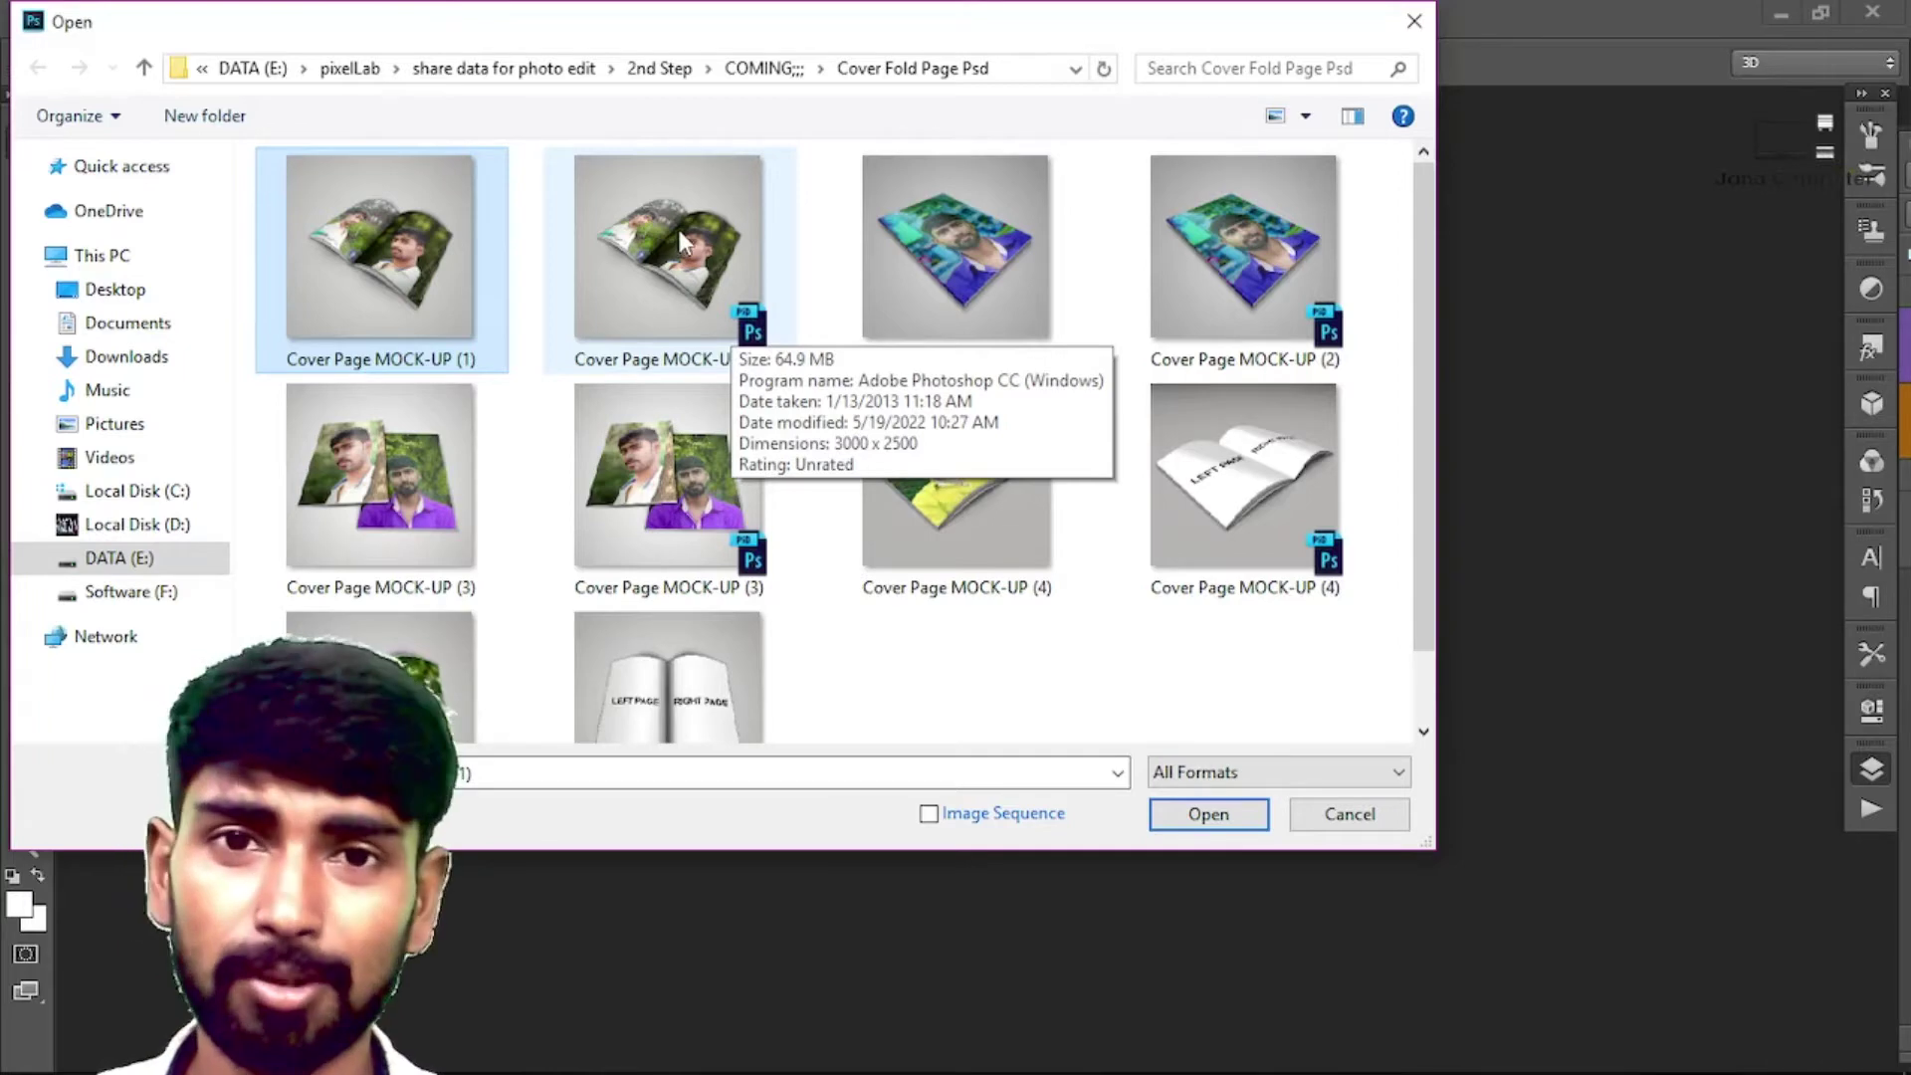
{"action": "left_click", "coordinate": [661, 274]}
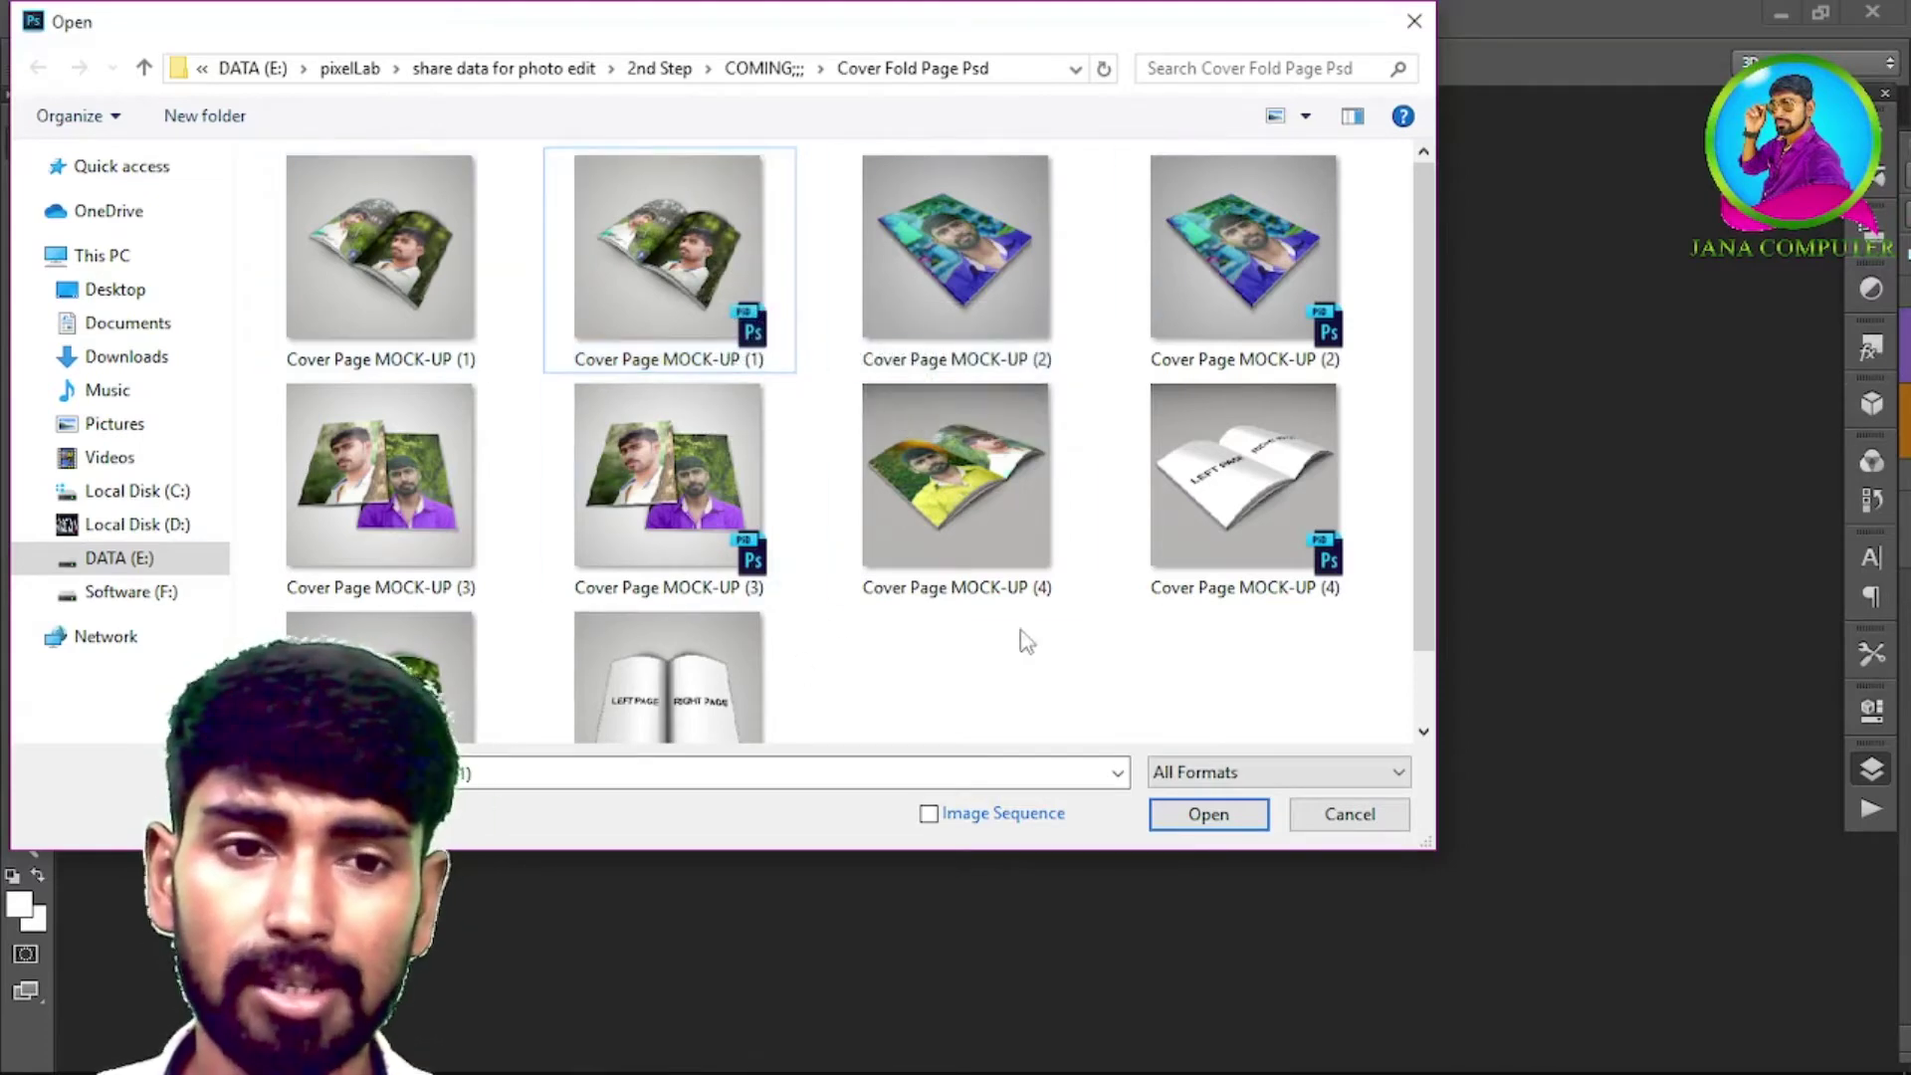
{"action": "left_click", "coordinate": [740, 678]}
{"action": "left_click", "coordinate": [1245, 418], "text": "ctrl"}
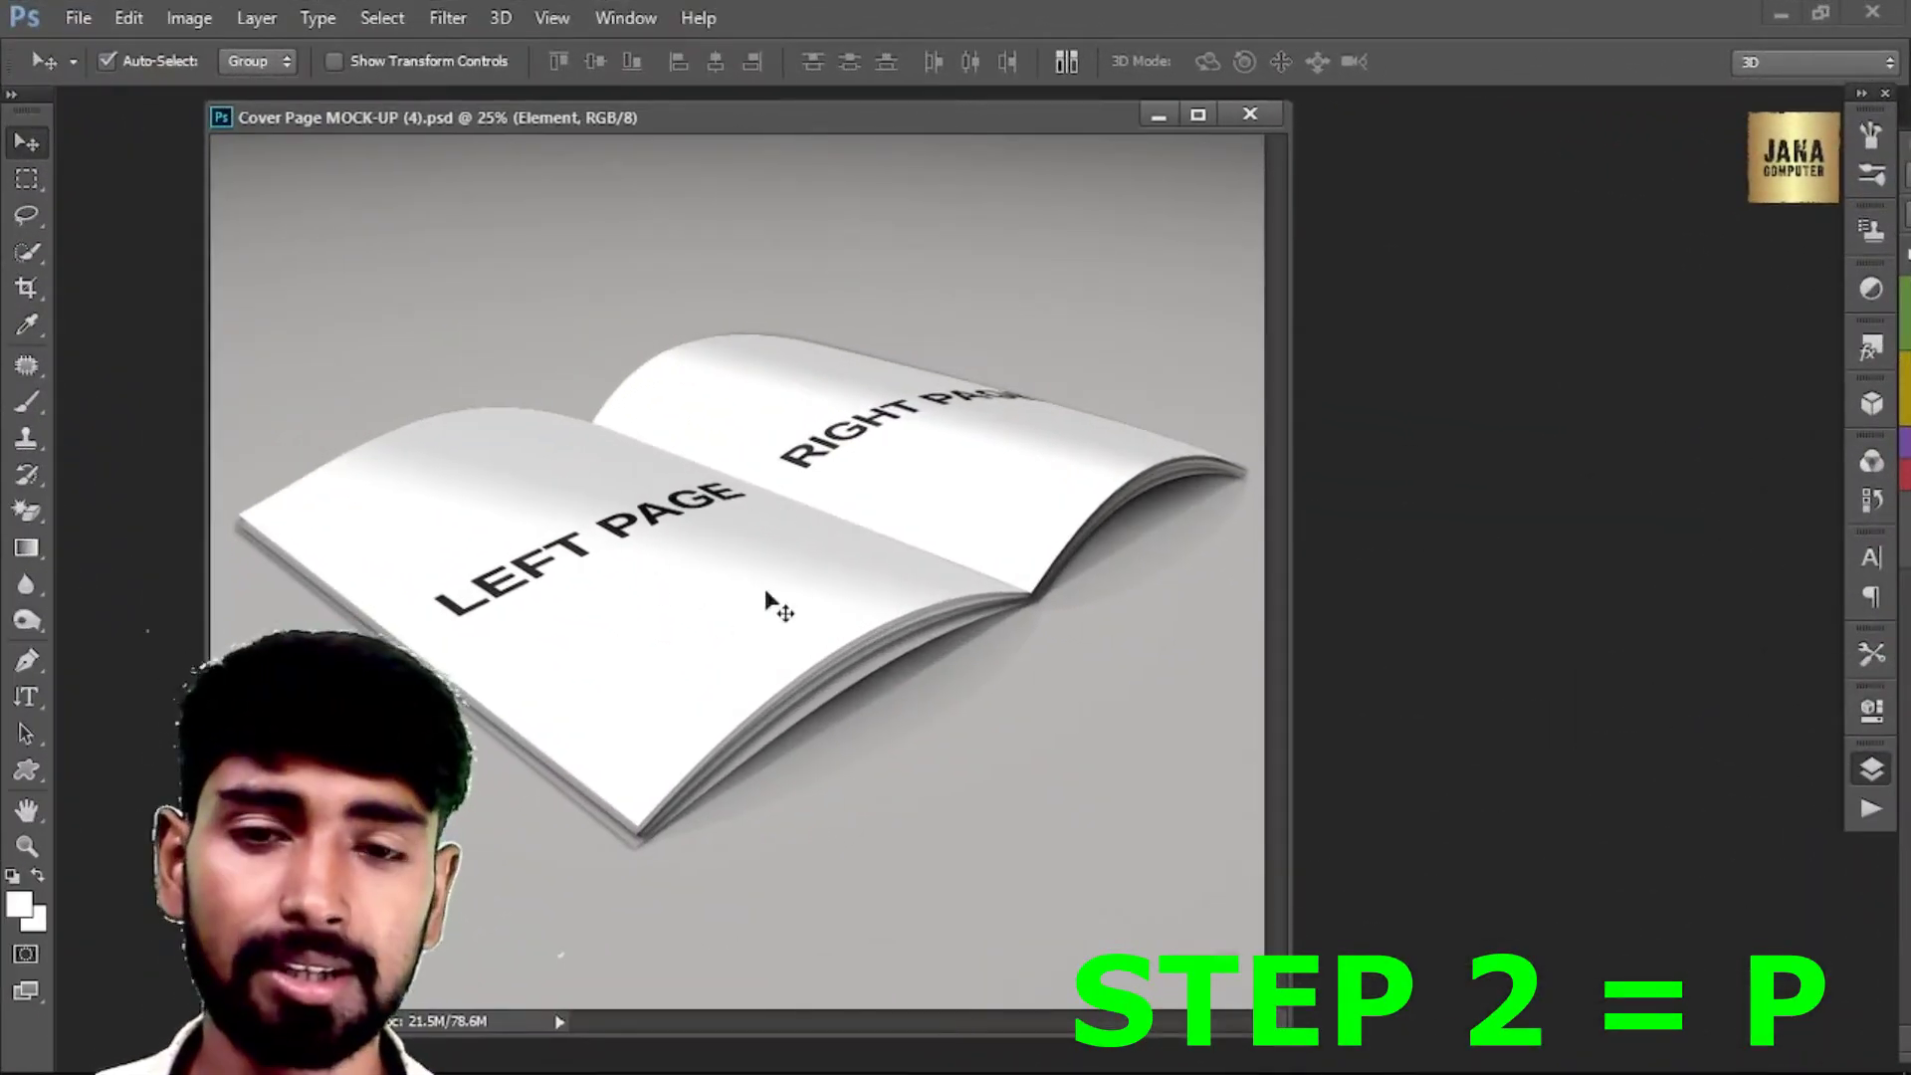
Step: Display the mock-up's layers and widen the layer list to fit the full left and right page layer names
{"action": "left_click", "coordinate": [1870, 771]}
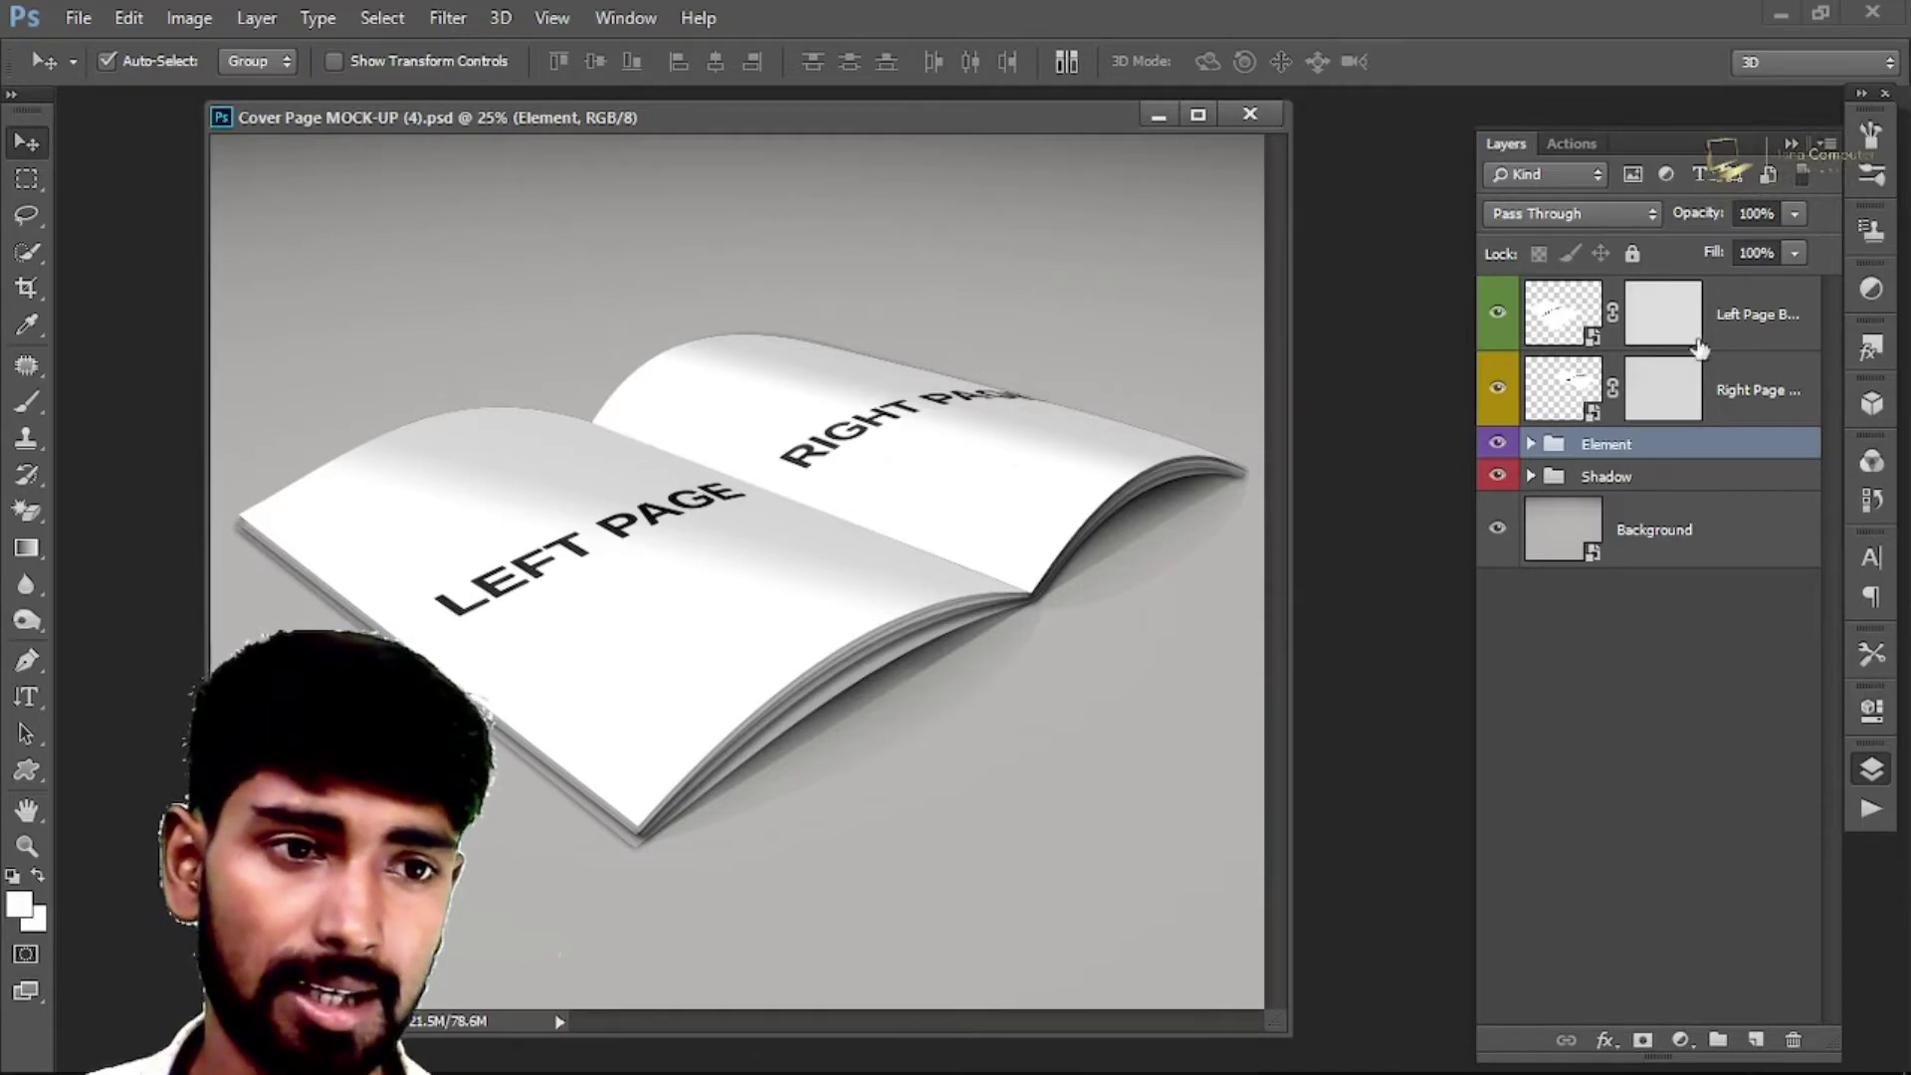
{"action": "left_click", "coordinate": [1738, 323]}
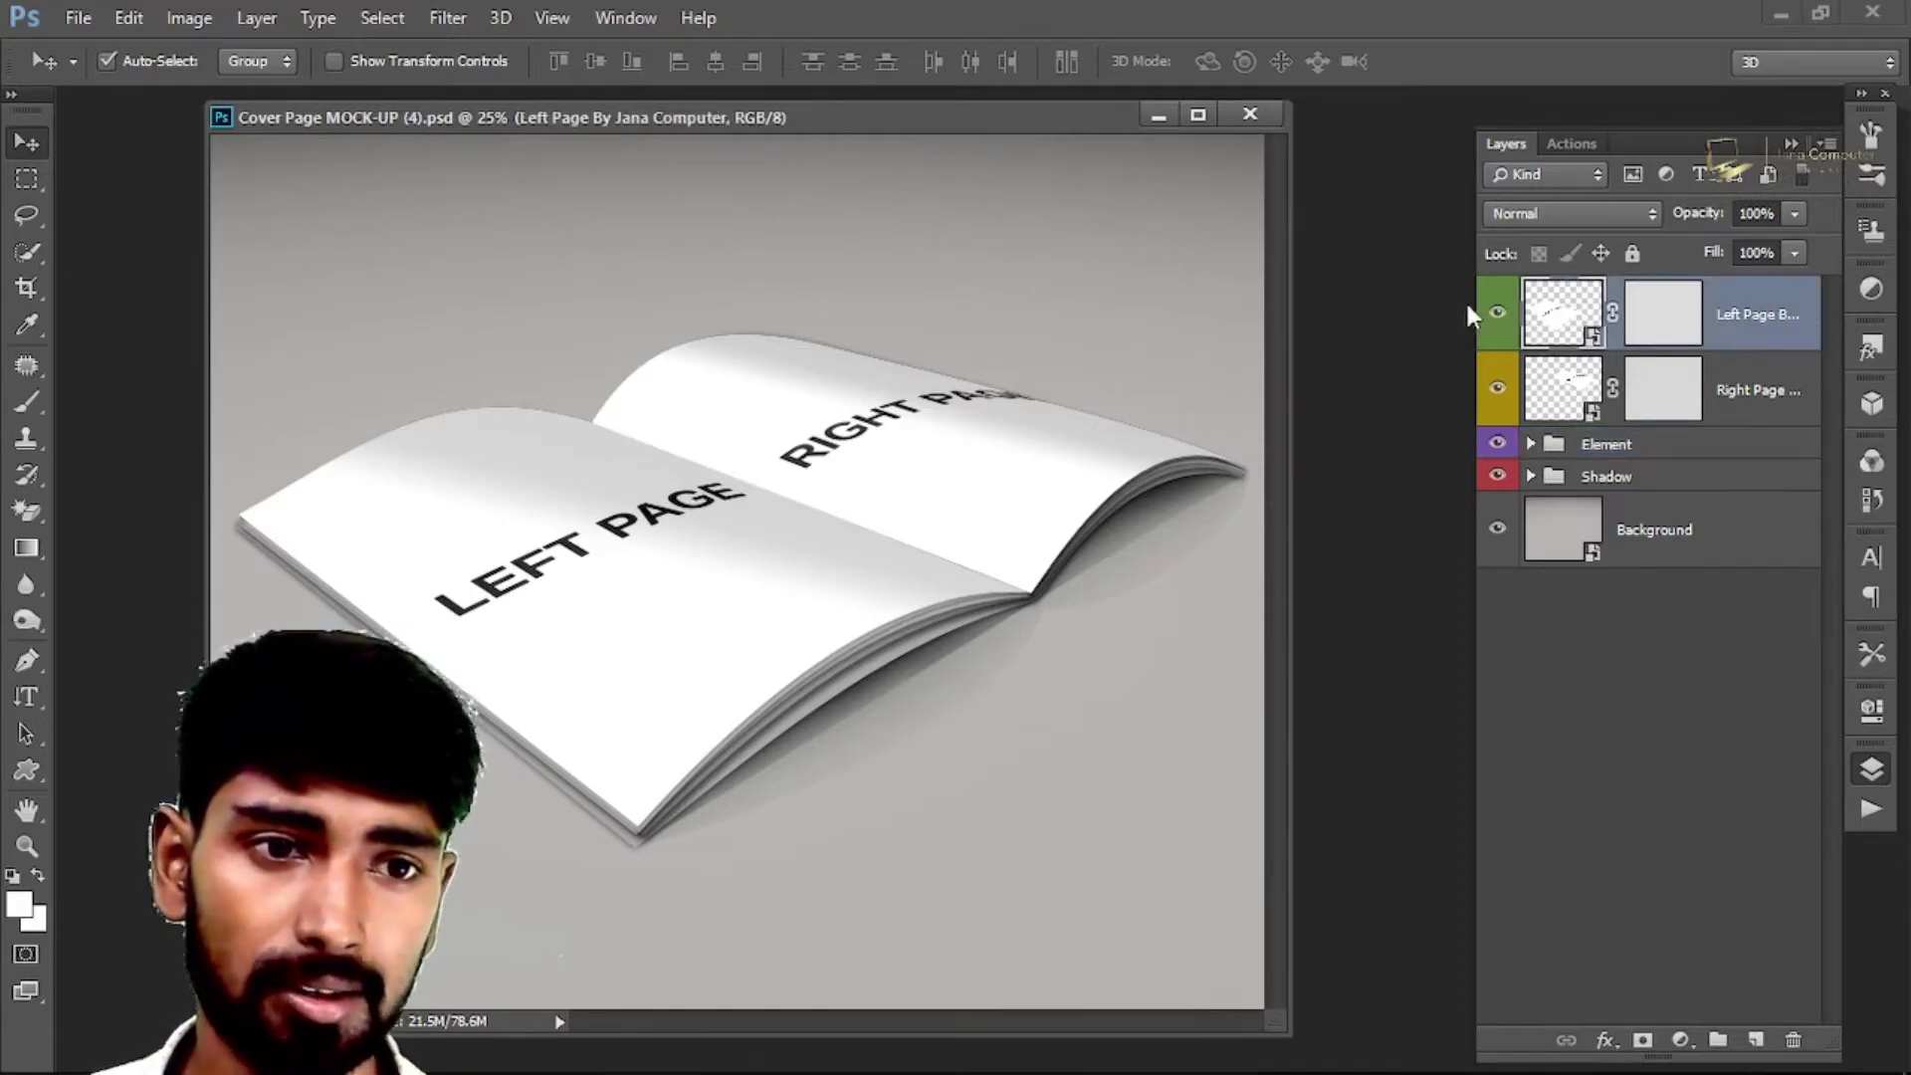
{"action": "left_click_drag", "start_coordinate": [1471, 307], "coordinate": [1358, 308]}
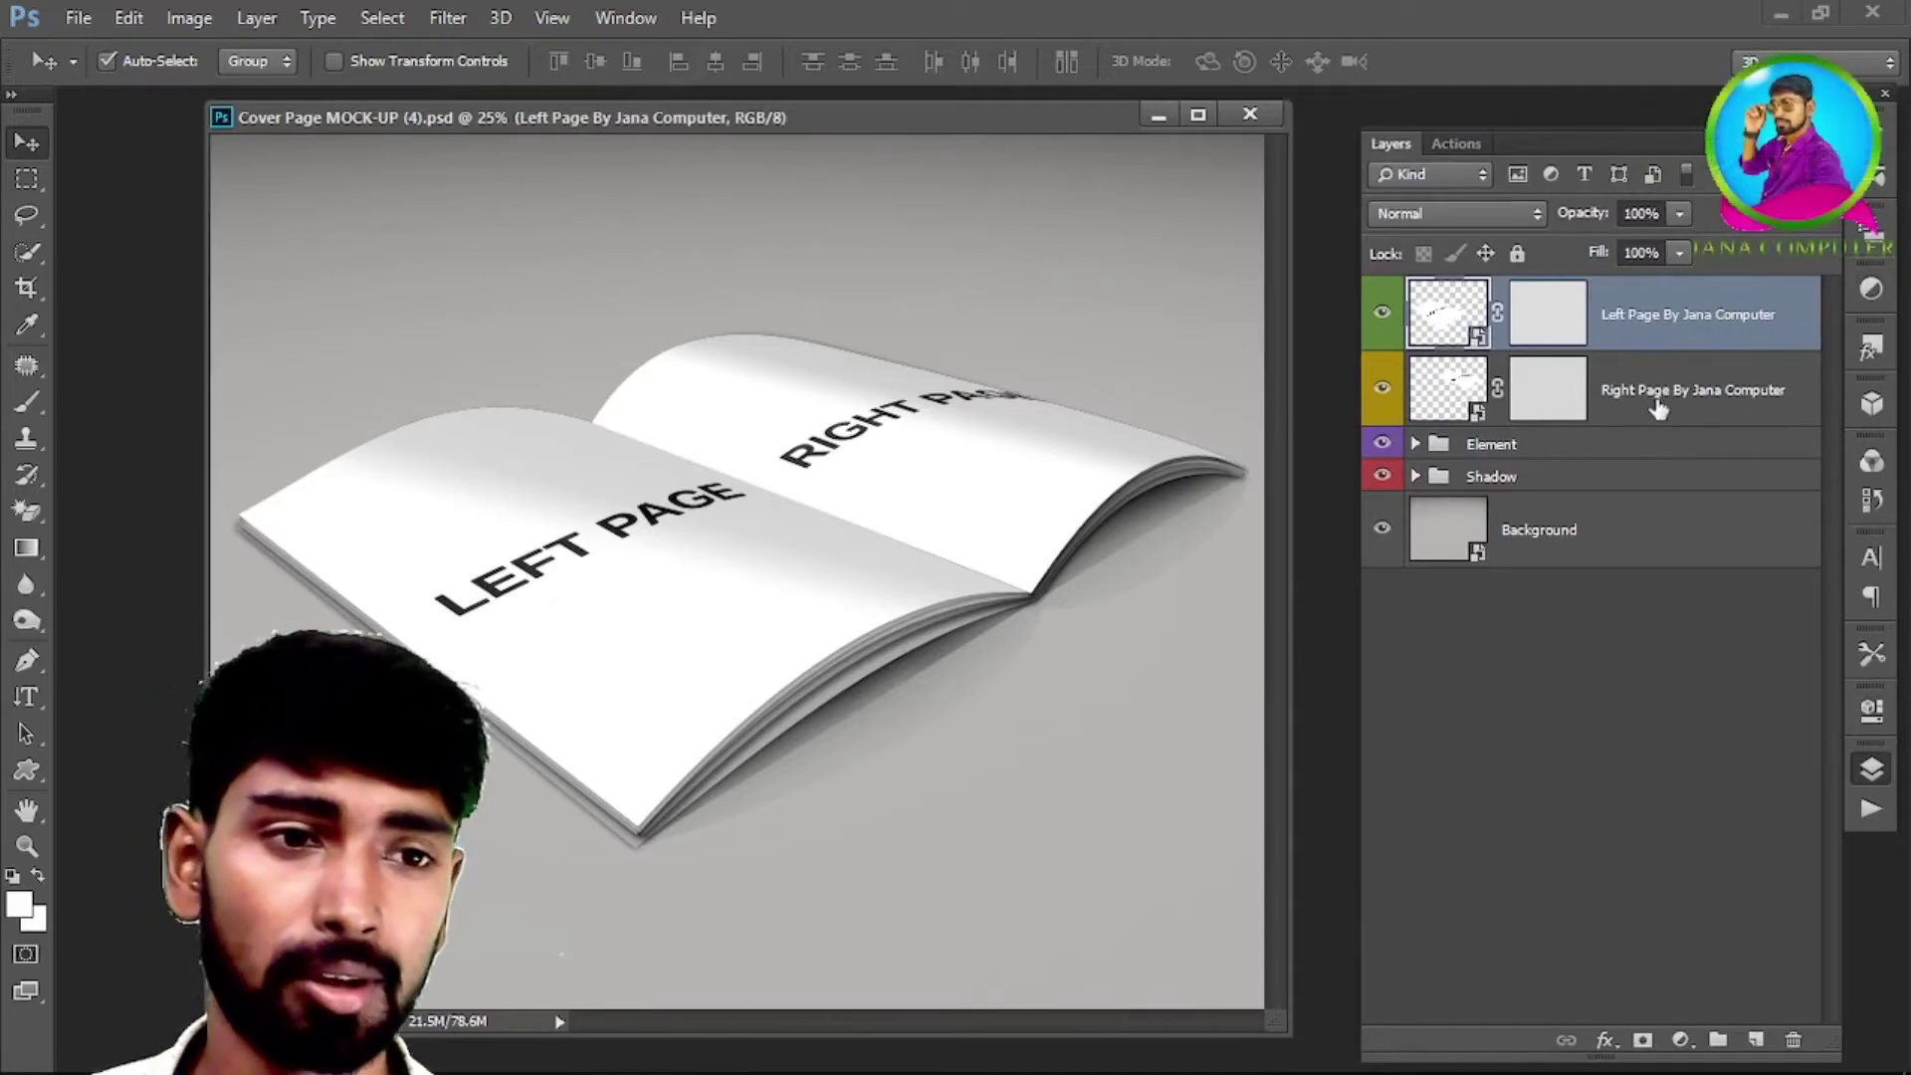
{"action": "left_click", "coordinate": [583, 579]}
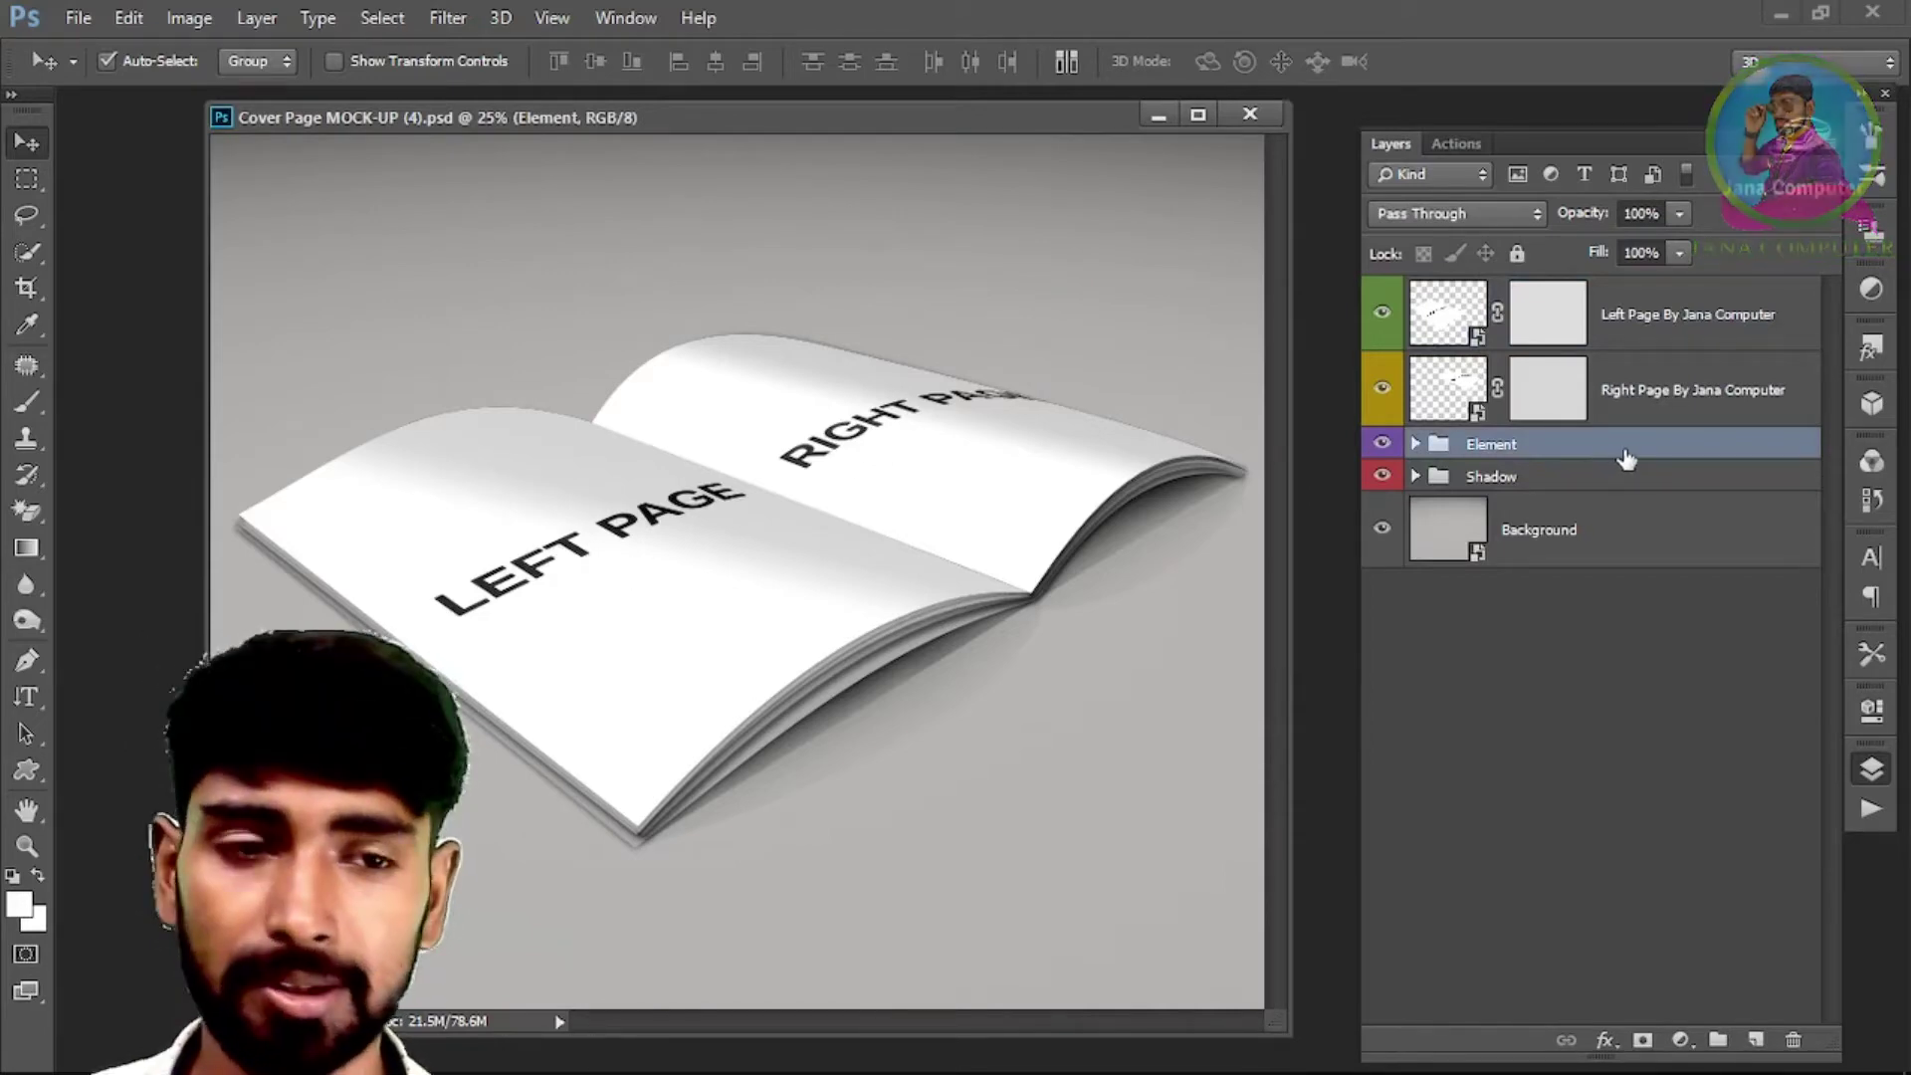
Step: Hide and reshow the Background layer and the Shadow group to examine what each contributes to the mock-up
{"action": "left_click", "coordinate": [1382, 531]}
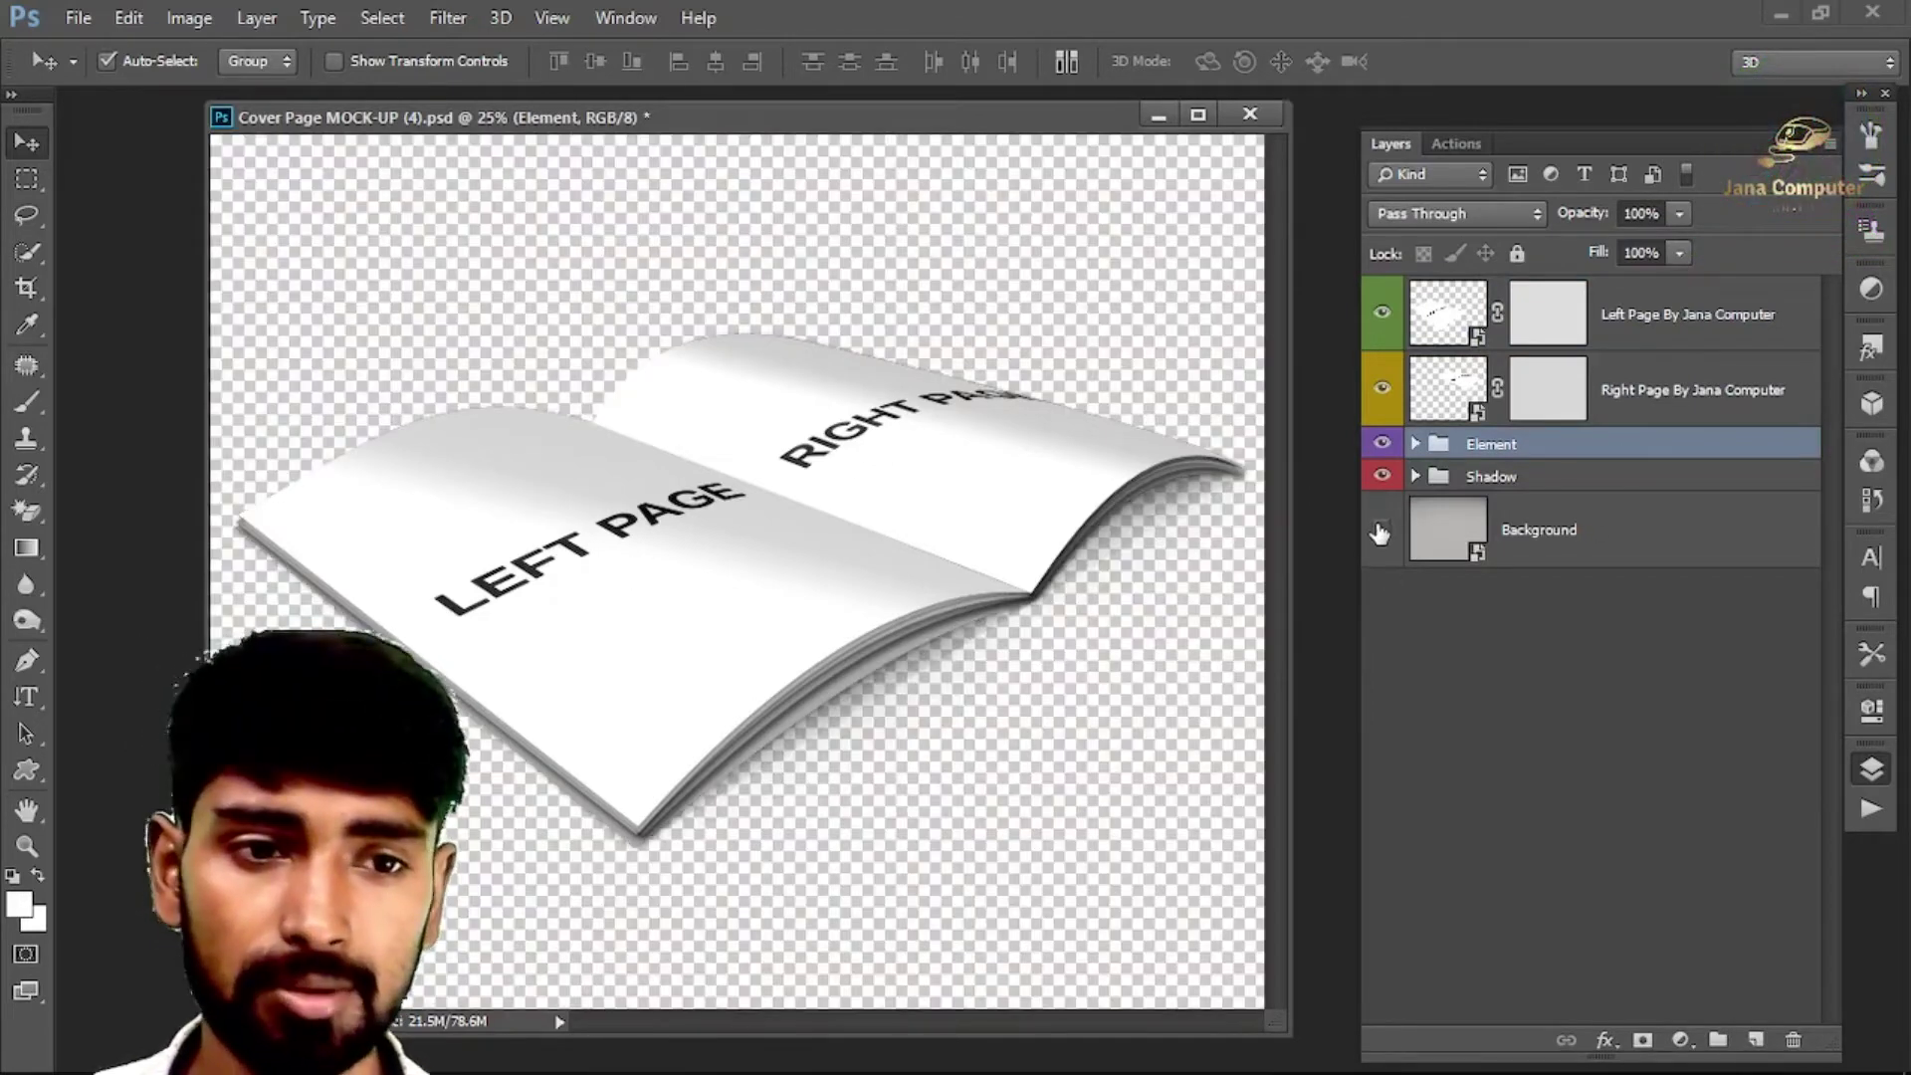
{"action": "left_click", "coordinate": [1382, 531]}
{"action": "left_click", "coordinate": [1383, 531]}
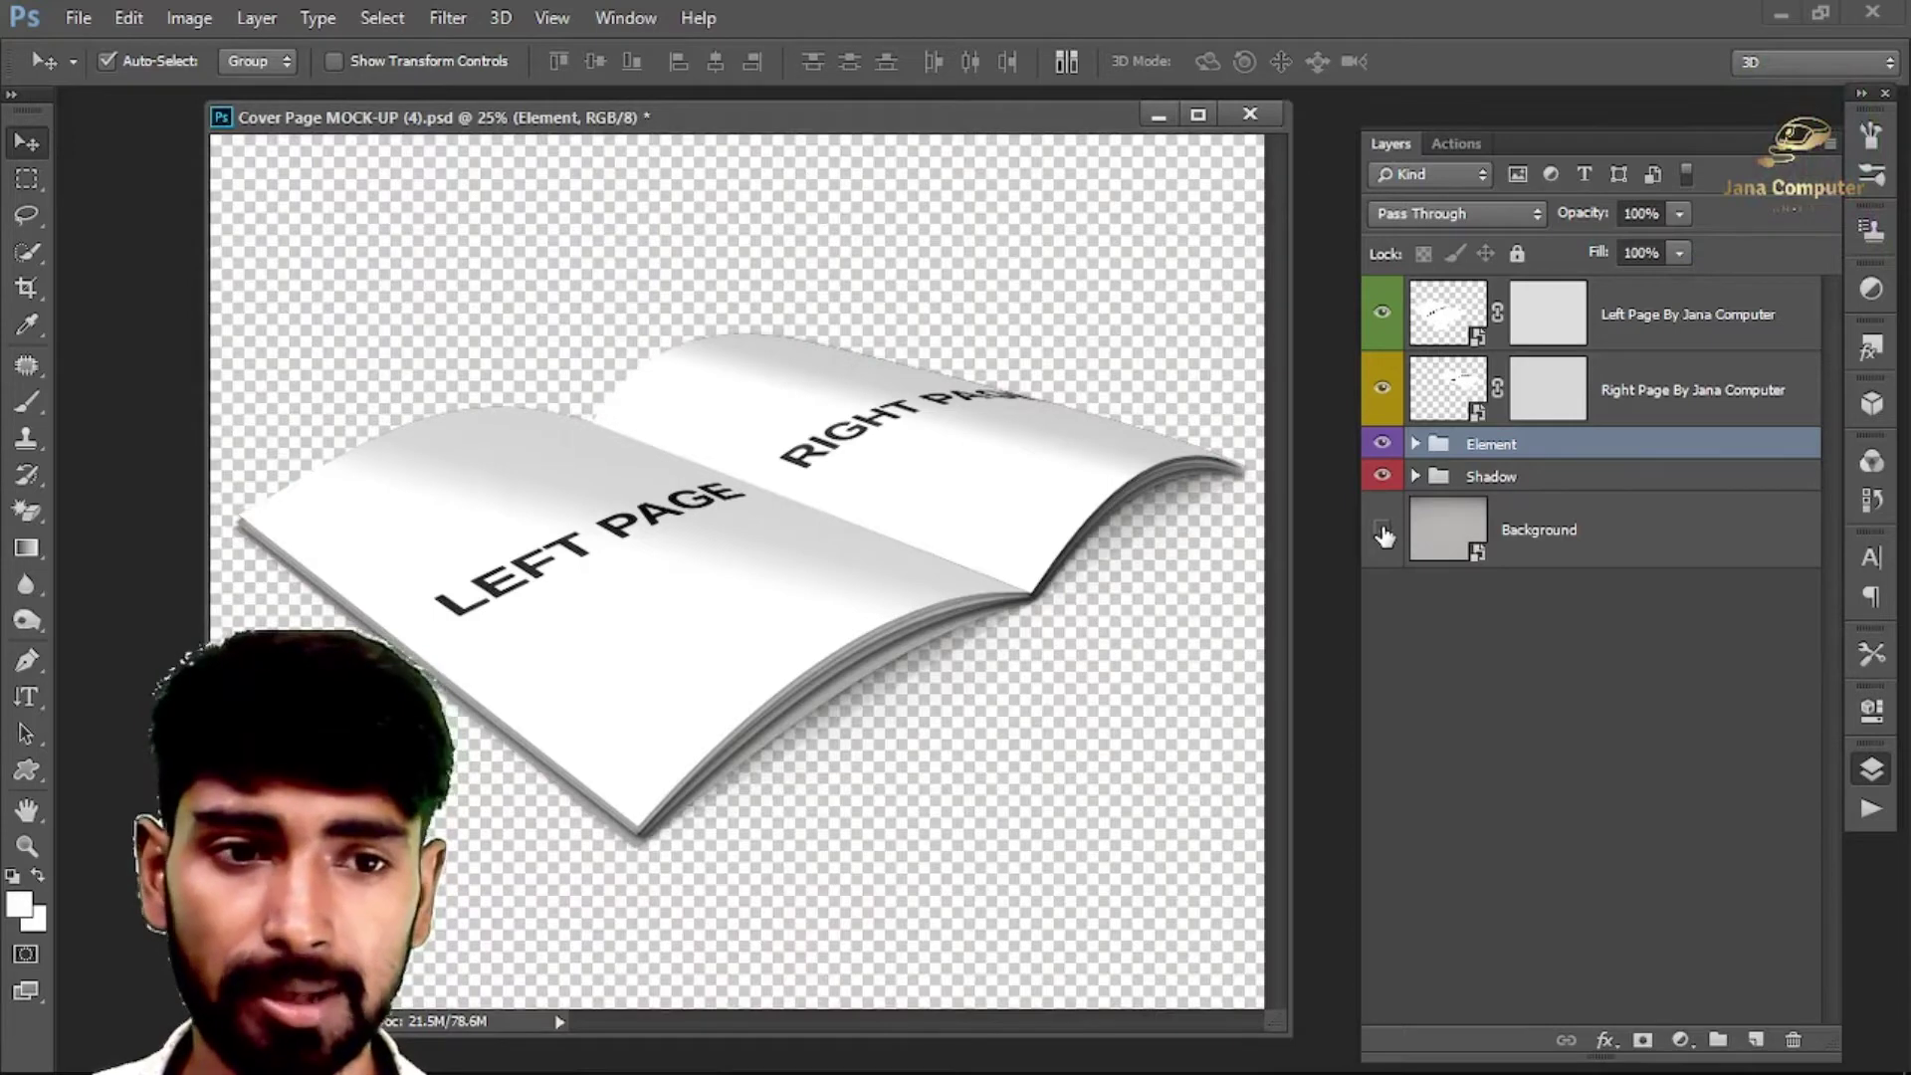
{"action": "left_click", "coordinate": [1383, 530]}
{"action": "left_click", "coordinate": [1381, 478]}
{"action": "left_click", "coordinate": [1381, 478]}
Step: Toggle the Element group's visibility to examine its effect on the pages, and inspect the group's contents
{"action": "left_click", "coordinate": [1382, 445]}
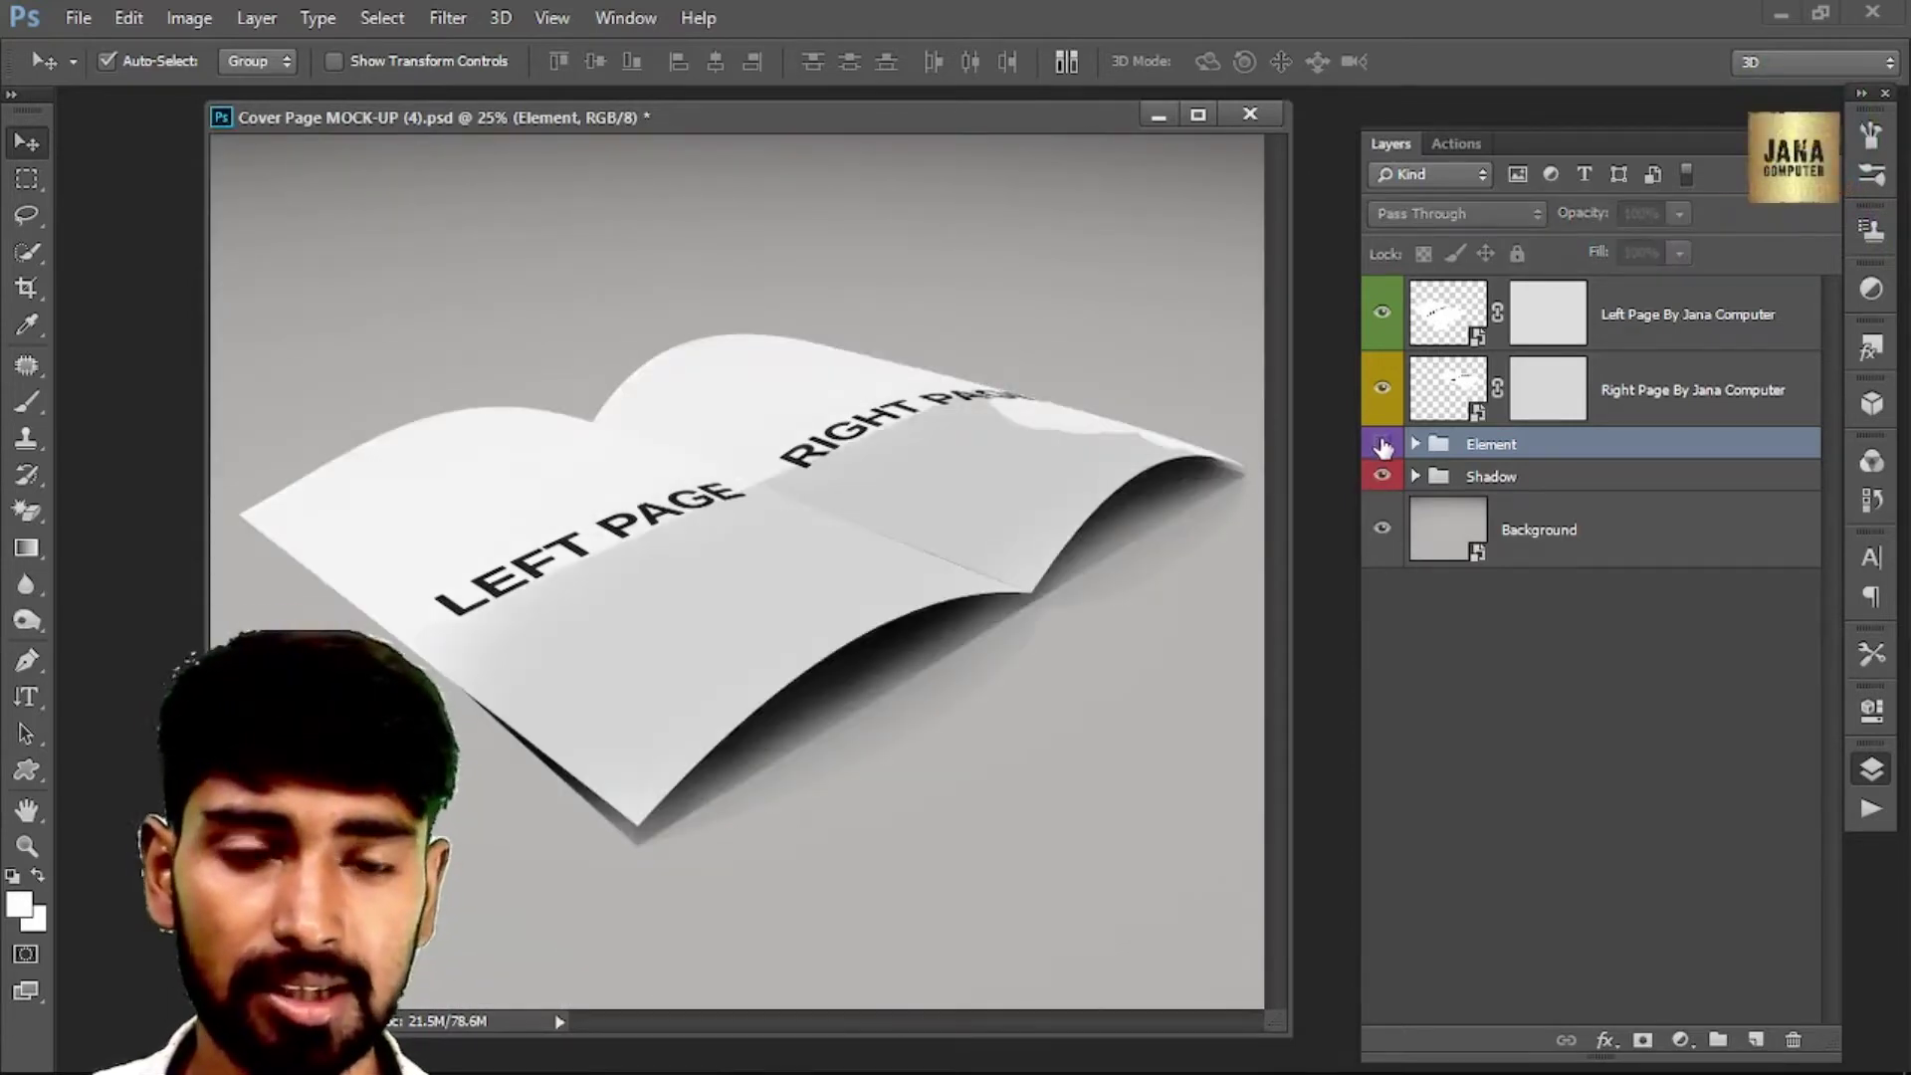
{"action": "left_click", "coordinate": [1383, 445]}
{"action": "left_click", "coordinate": [1383, 450]}
{"action": "left_click", "coordinate": [1384, 450]}
{"action": "left_click", "coordinate": [1384, 450]}
{"action": "left_click", "coordinate": [1384, 450]}
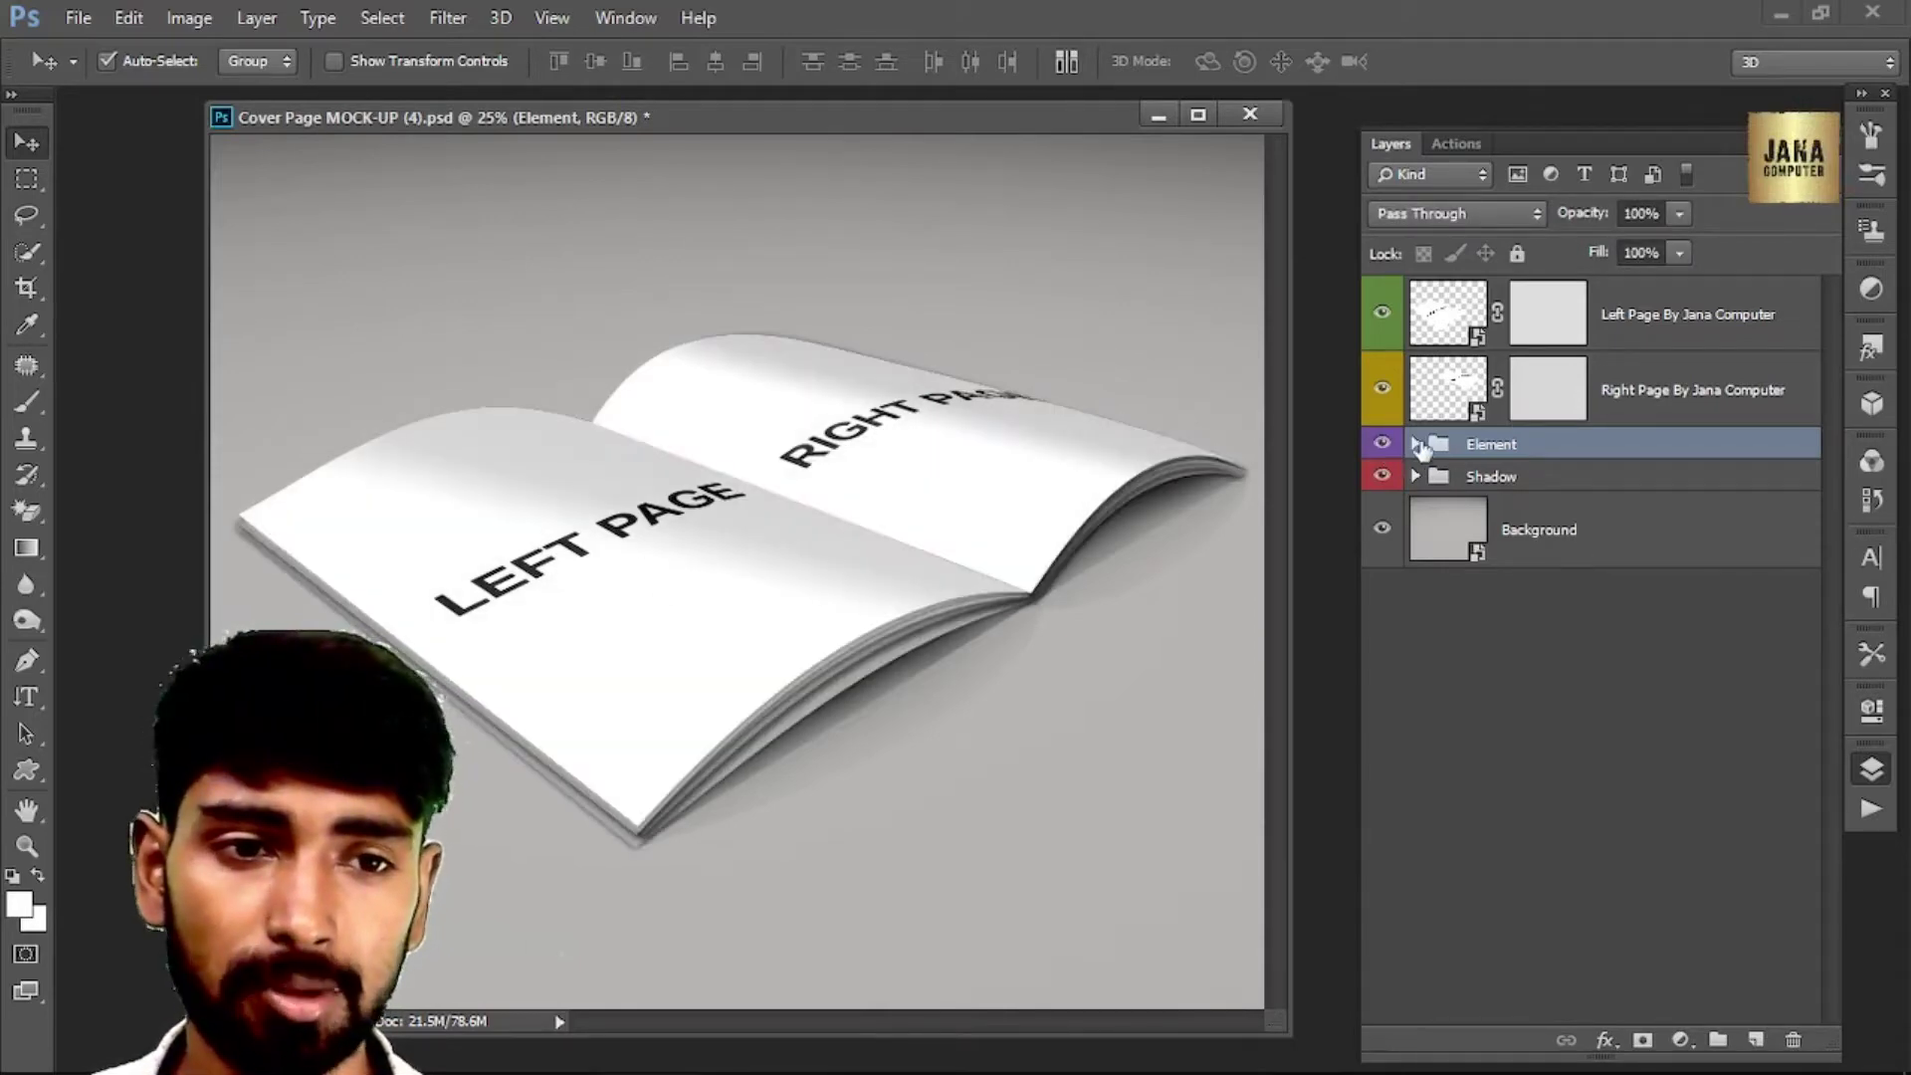
{"action": "left_click", "coordinate": [1416, 445]}
{"action": "left_click", "coordinate": [1418, 447]}
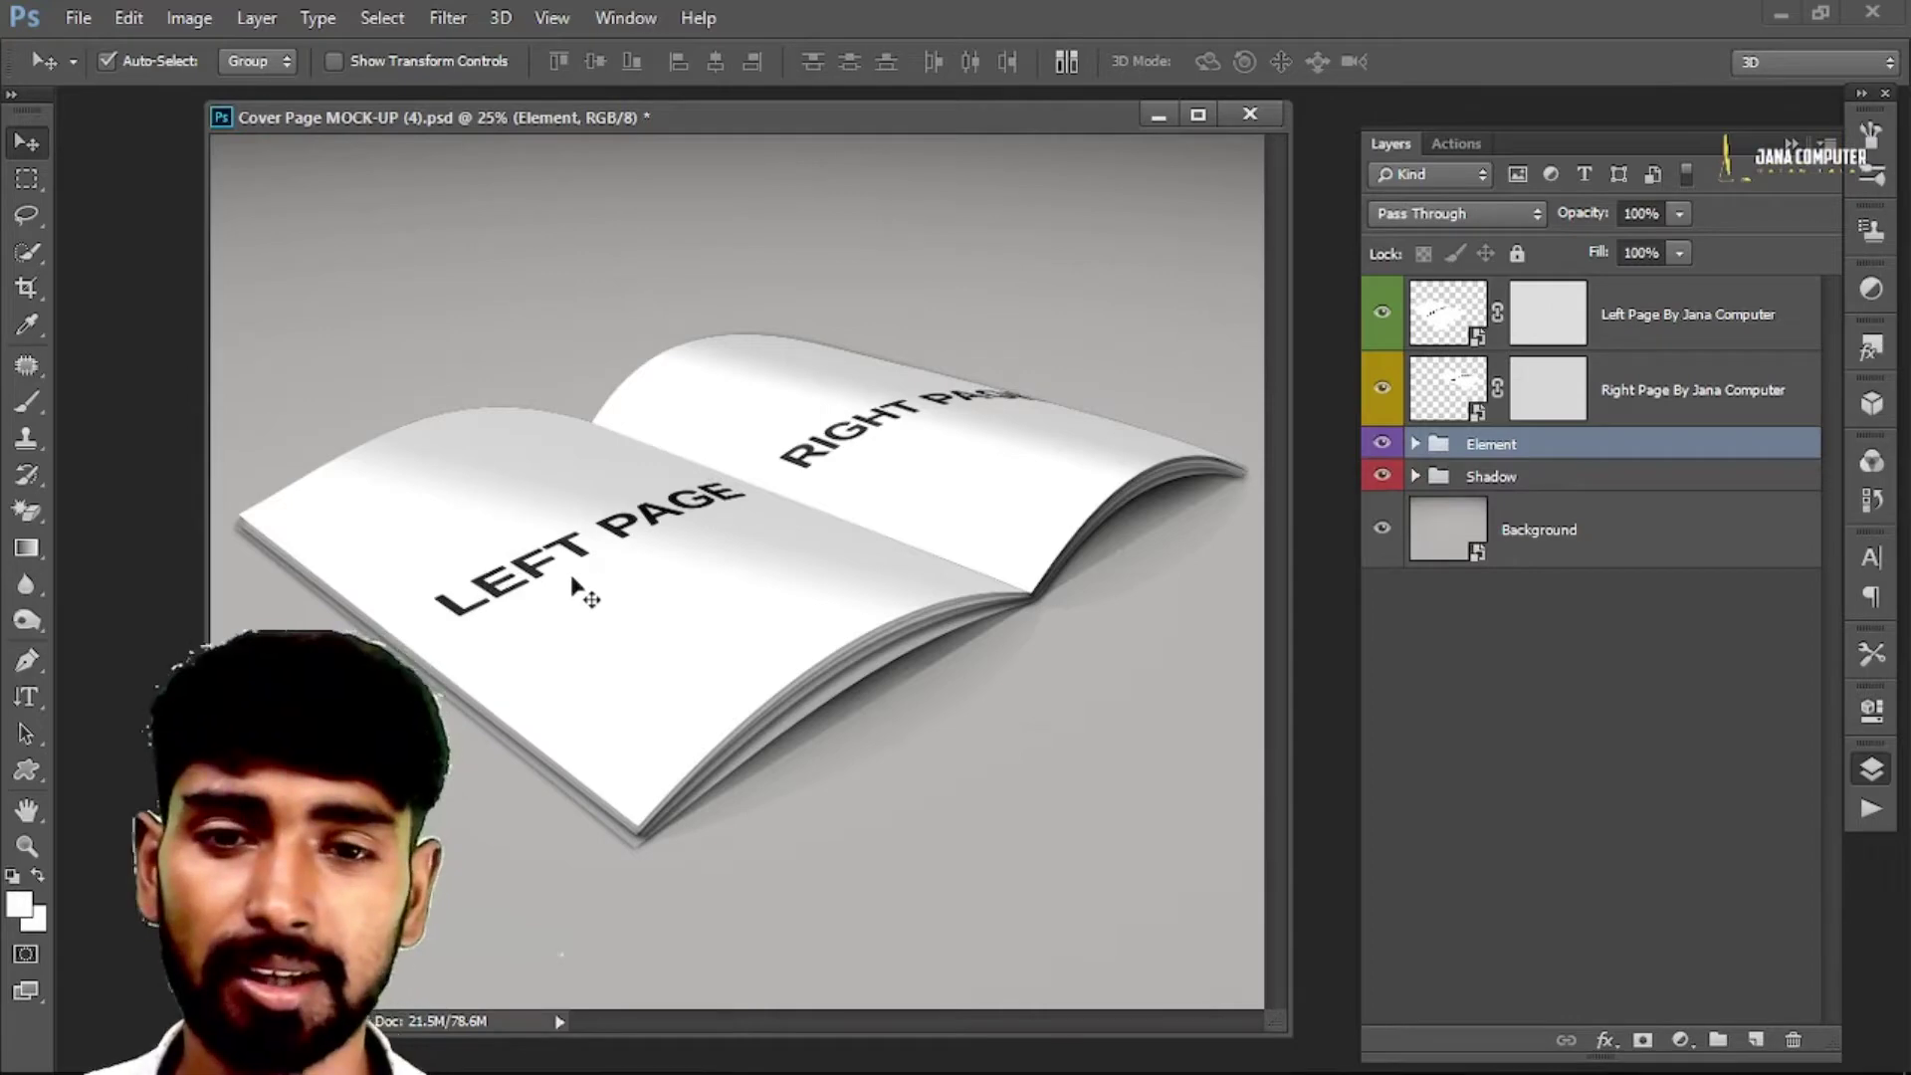
Step: Open the contents of the Left Page By Jana Computer smart object and move its window clear of the mock-up's left side
{"action": "left_click", "coordinate": [1677, 321]}
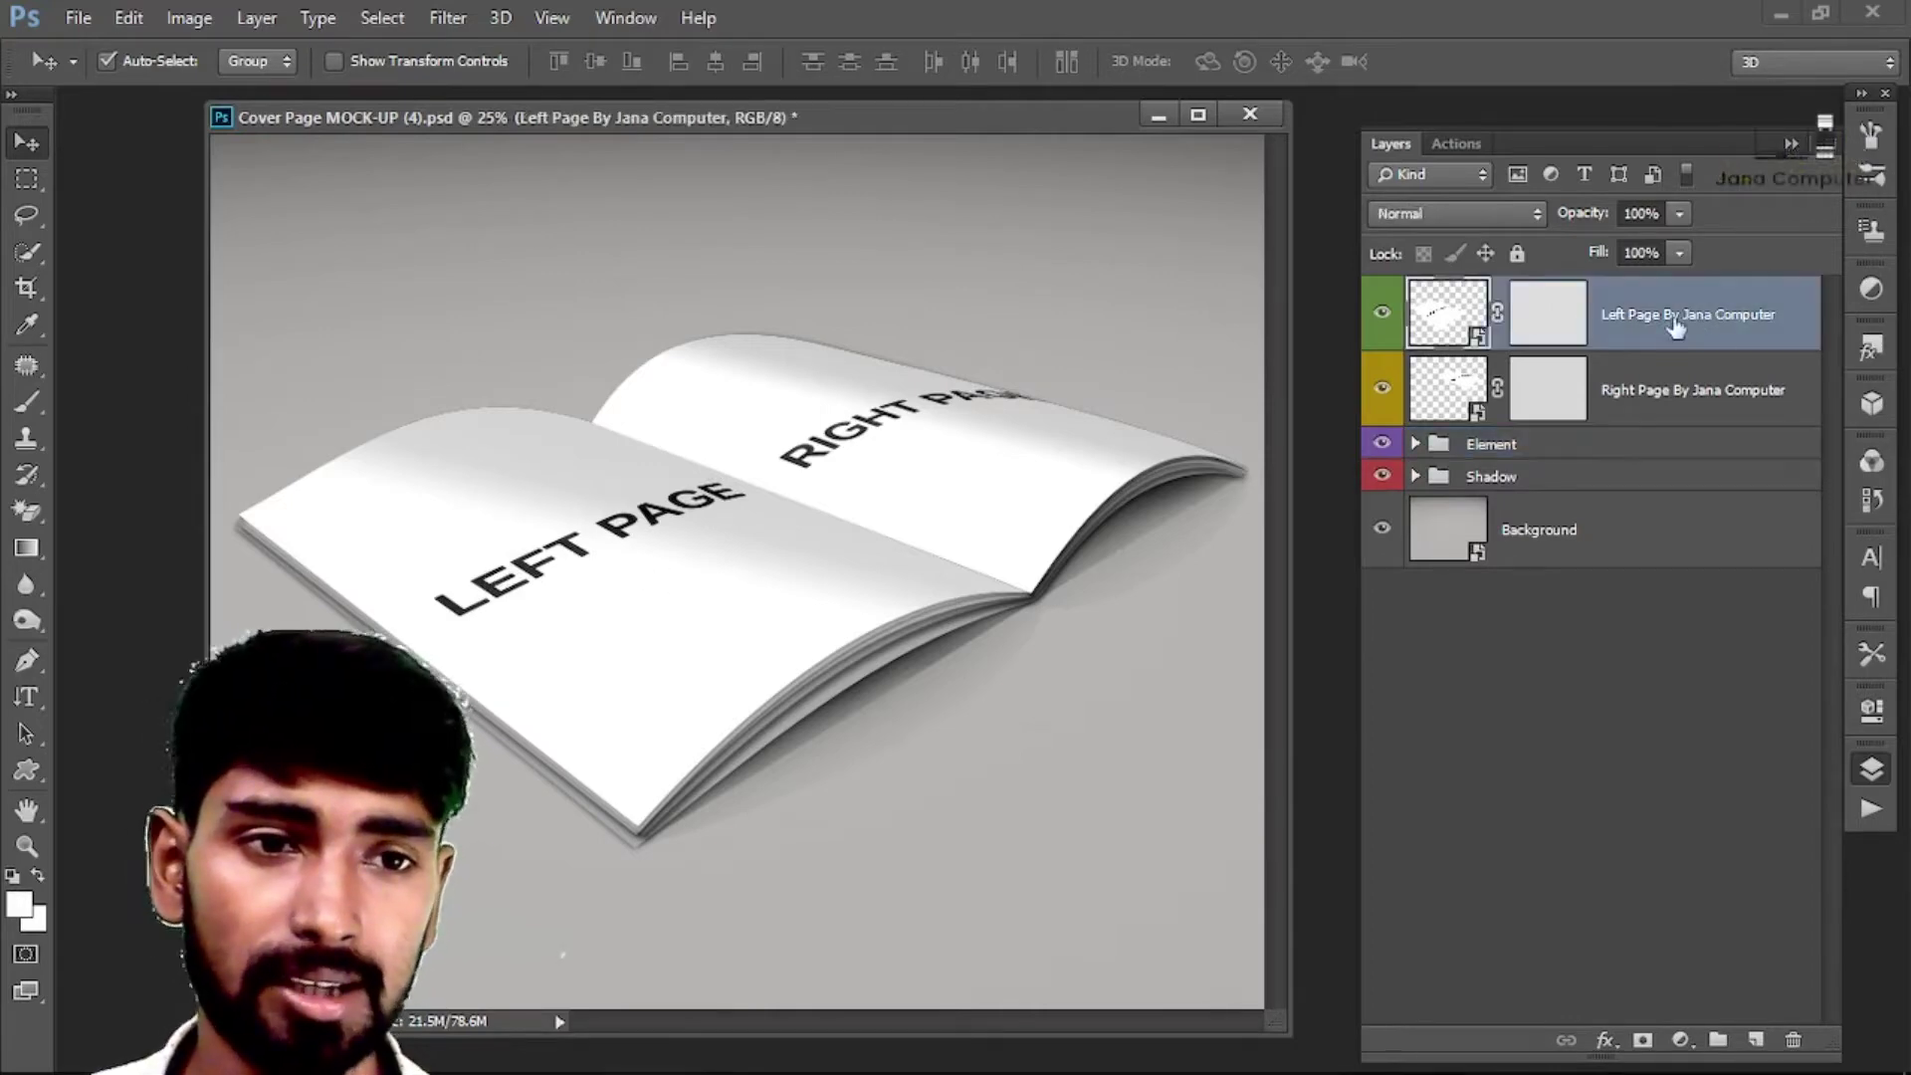
{"action": "double_click", "coordinate": [1478, 335]}
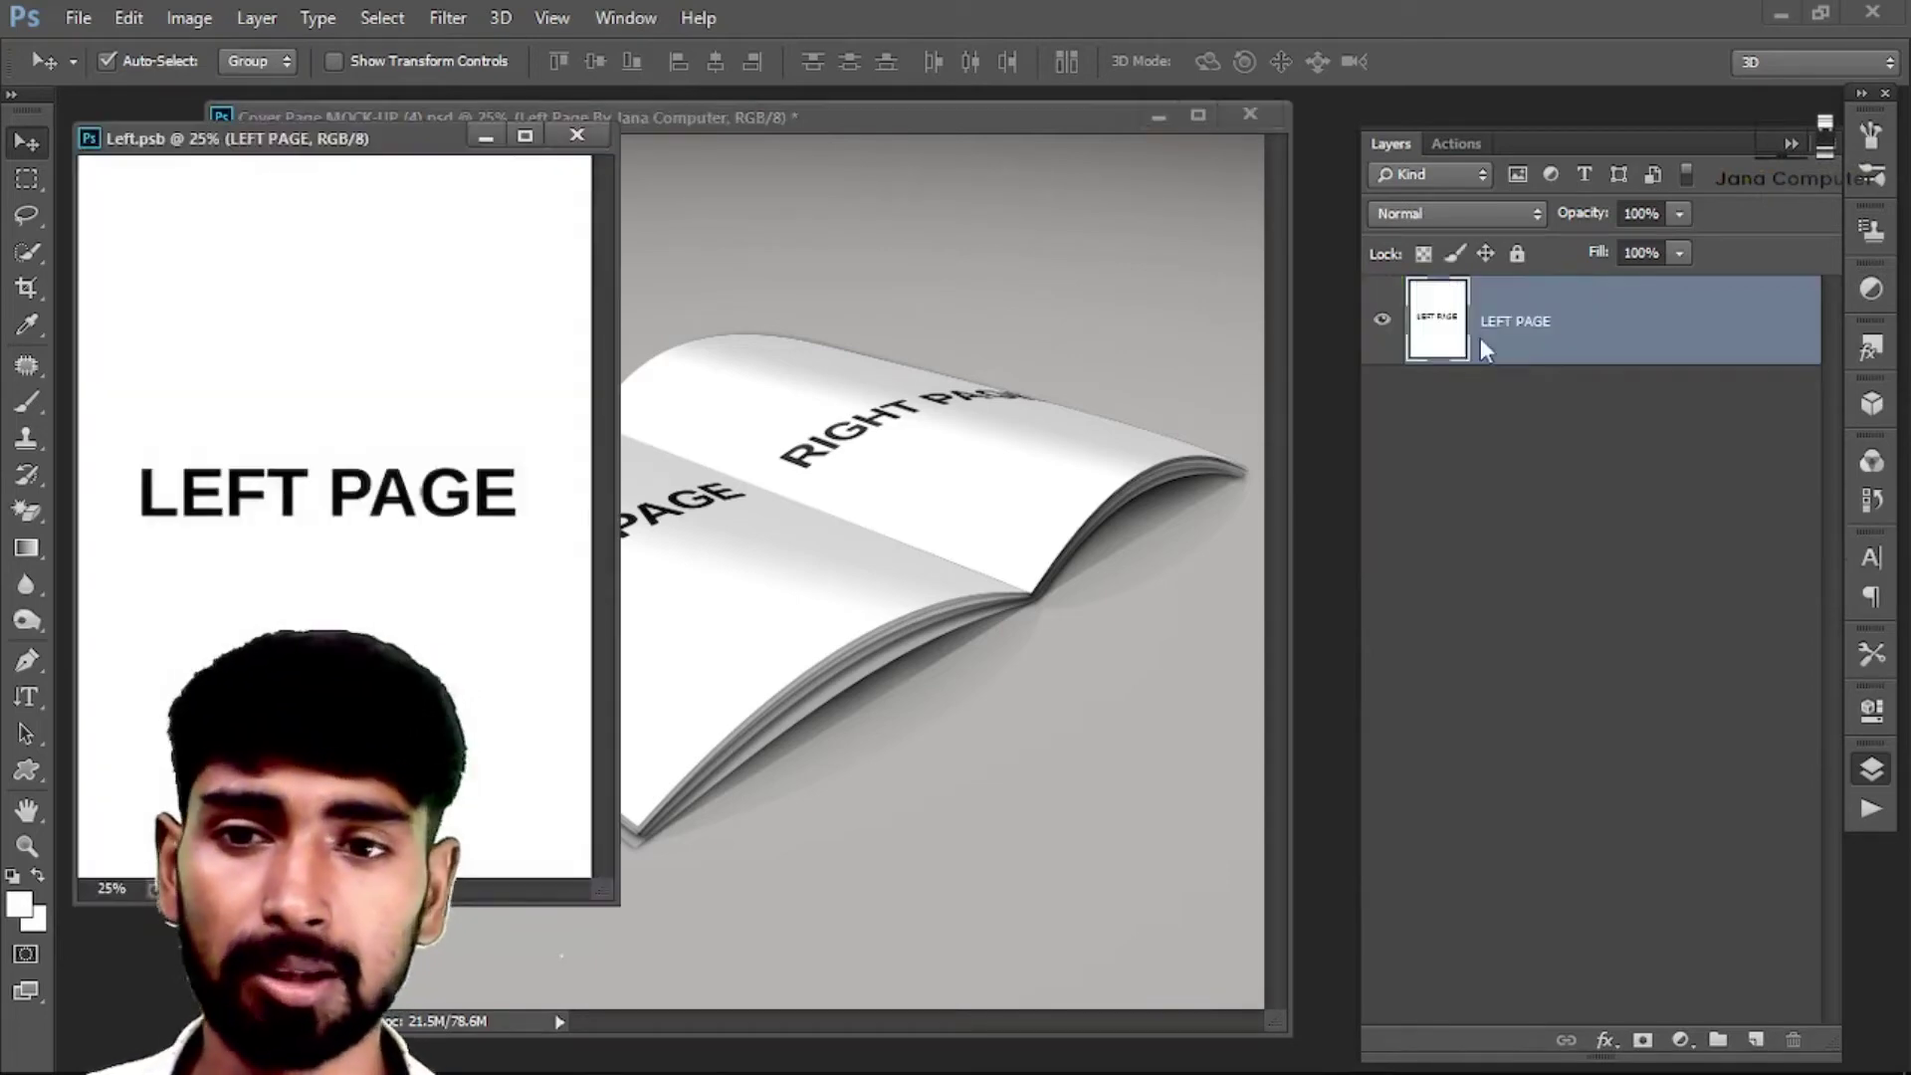
{"action": "left_click_drag", "start_coordinate": [258, 153], "coordinate": [847, 233]}
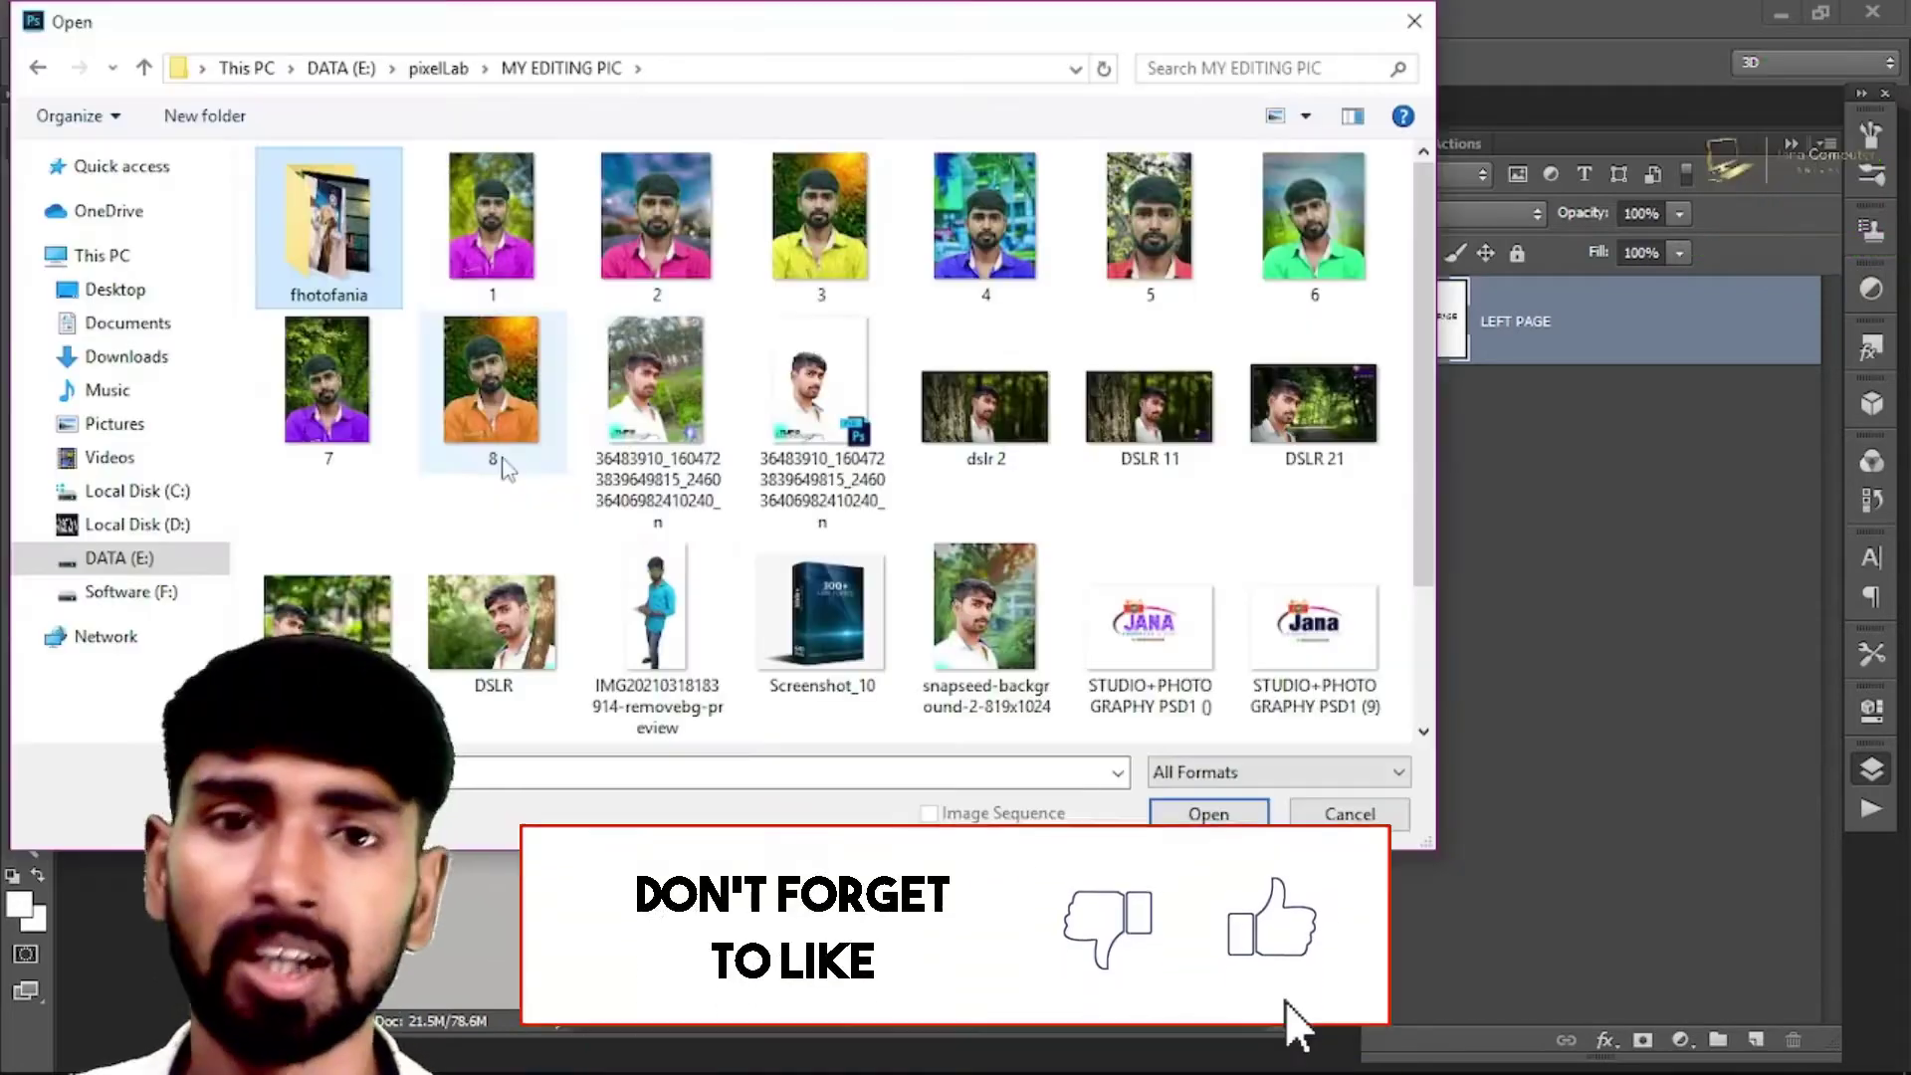
Step: Open photo 7 and the white-shirt portrait with the long numeric name from MY EDITING PIC, and return to the Left.psb document
{"action": "left_click", "coordinate": [650, 393]}
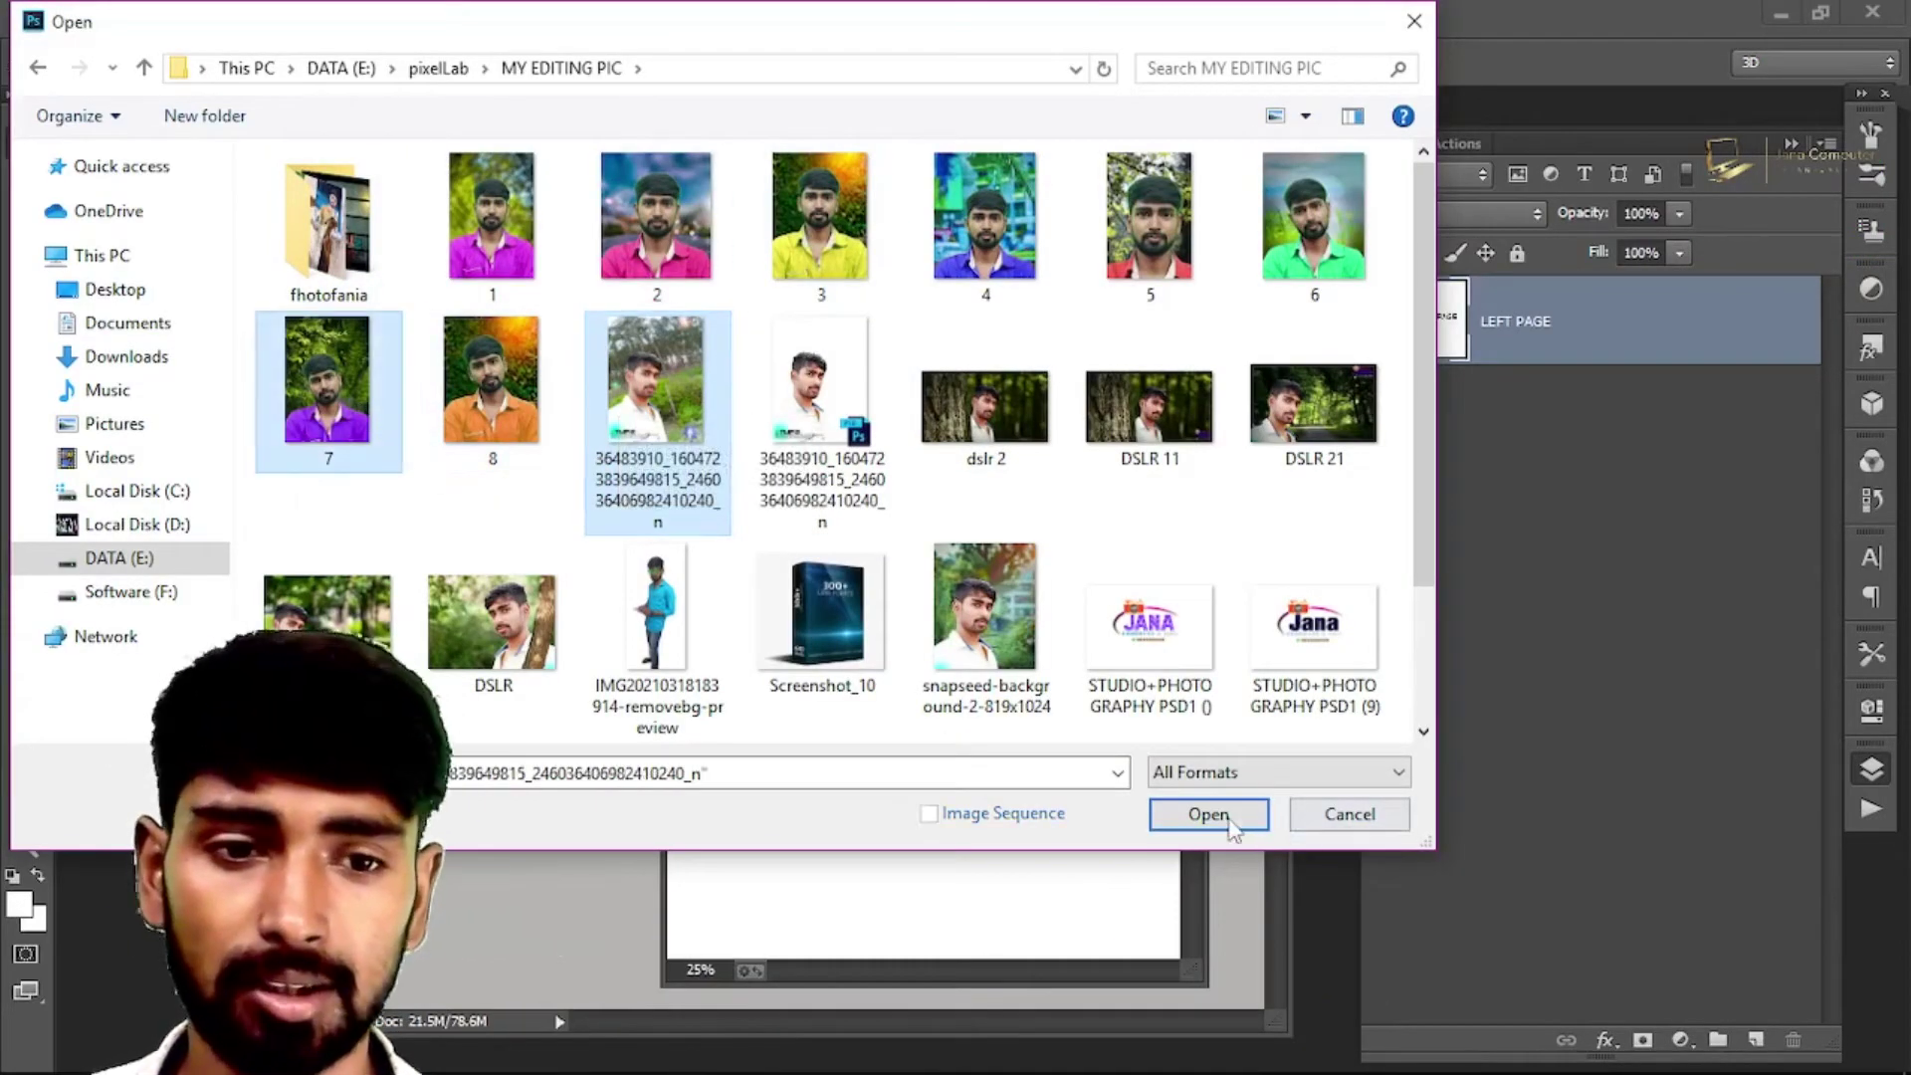
{"action": "left_click", "coordinate": [1227, 816]}
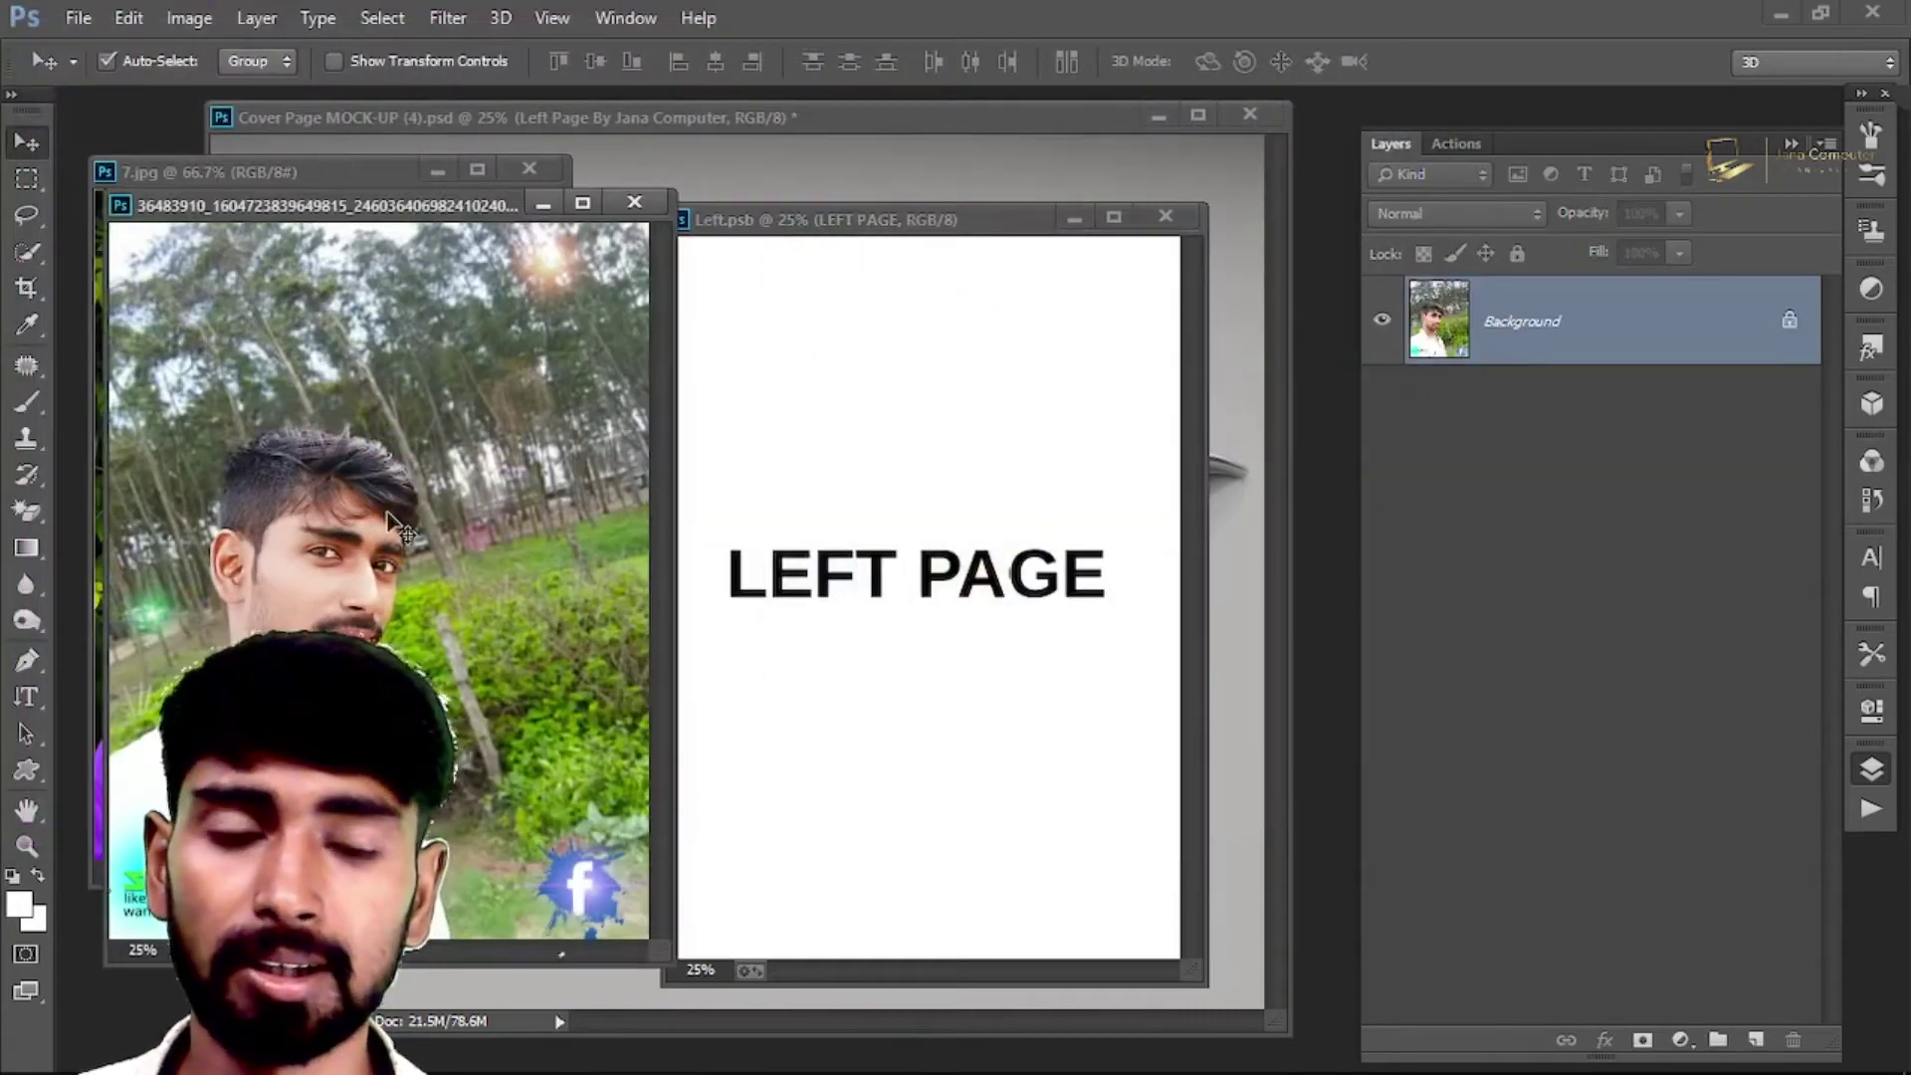
{"action": "left_click", "coordinate": [721, 421]}
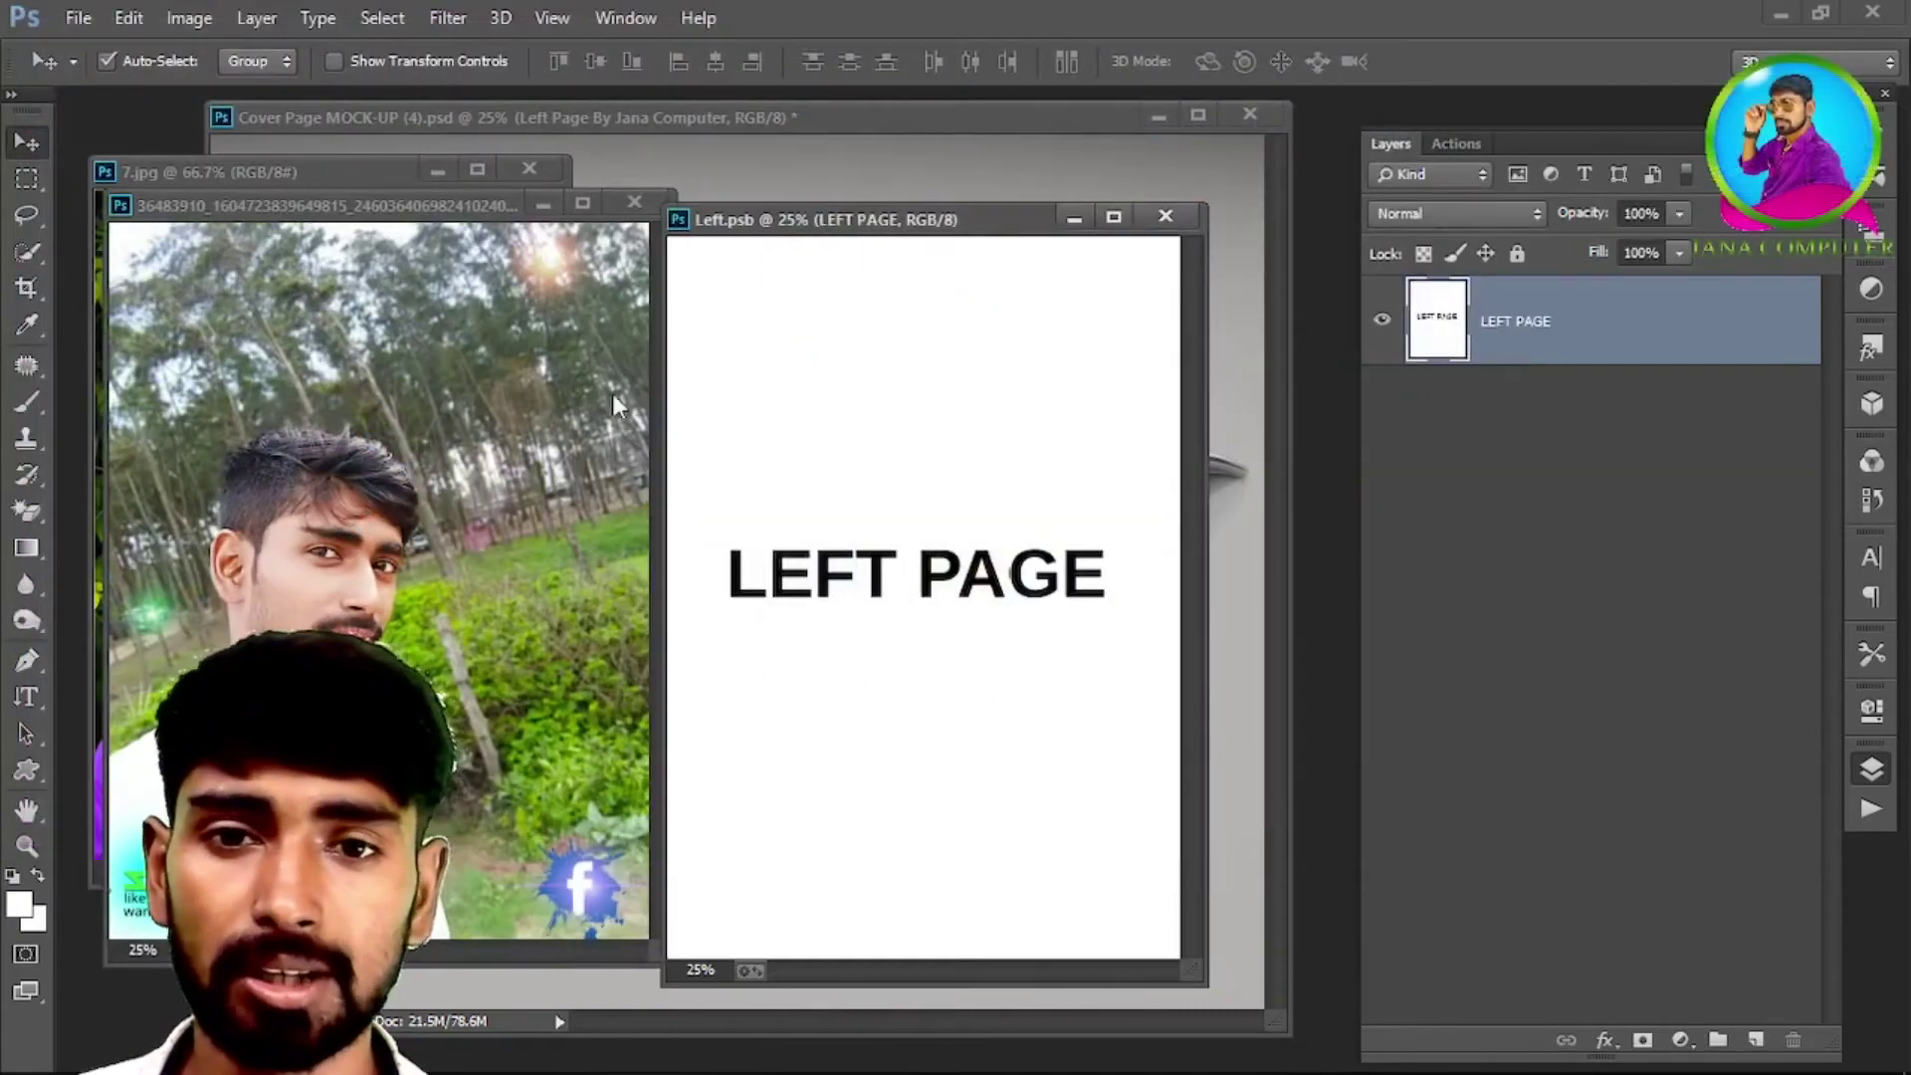
{"action": "left_click", "coordinate": [242, 386]}
{"action": "left_click_drag", "start_coordinate": [393, 545], "coordinate": [941, 564]}
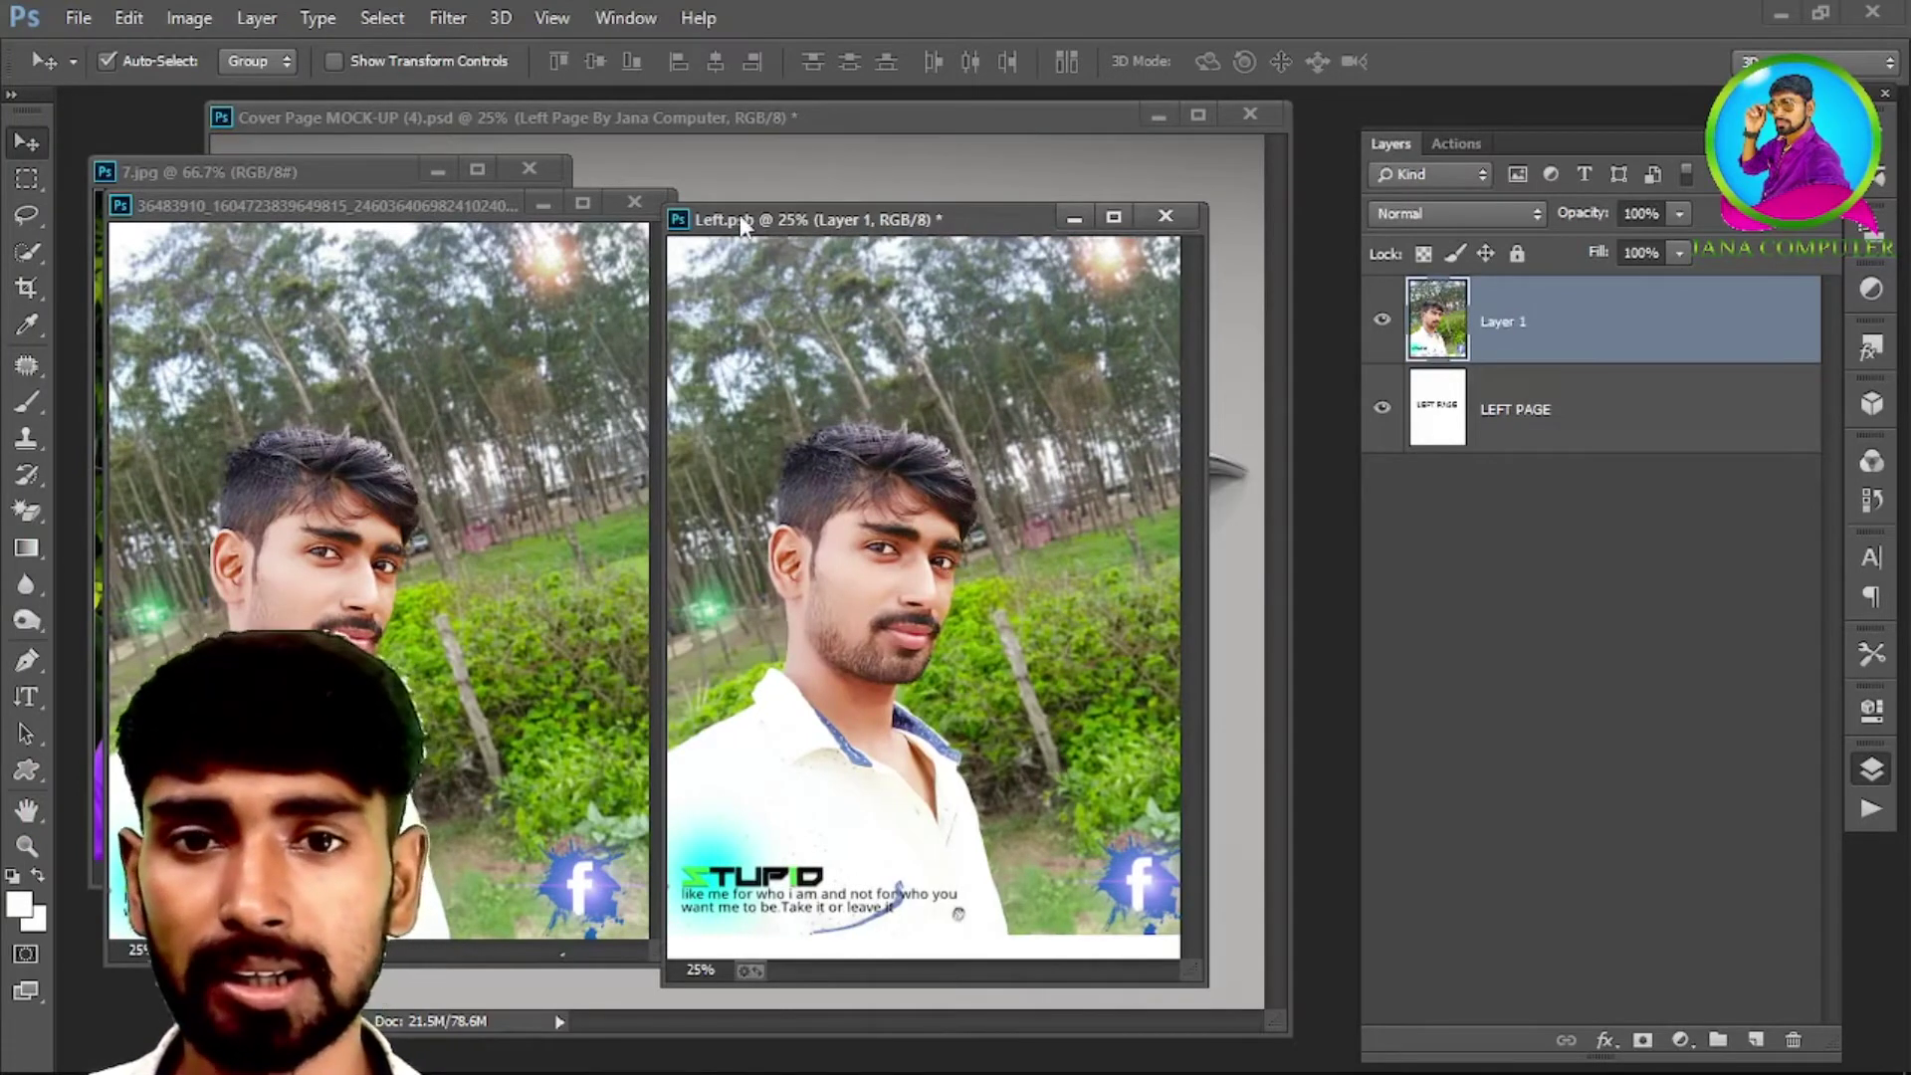
{"action": "key", "text": "Delete"}
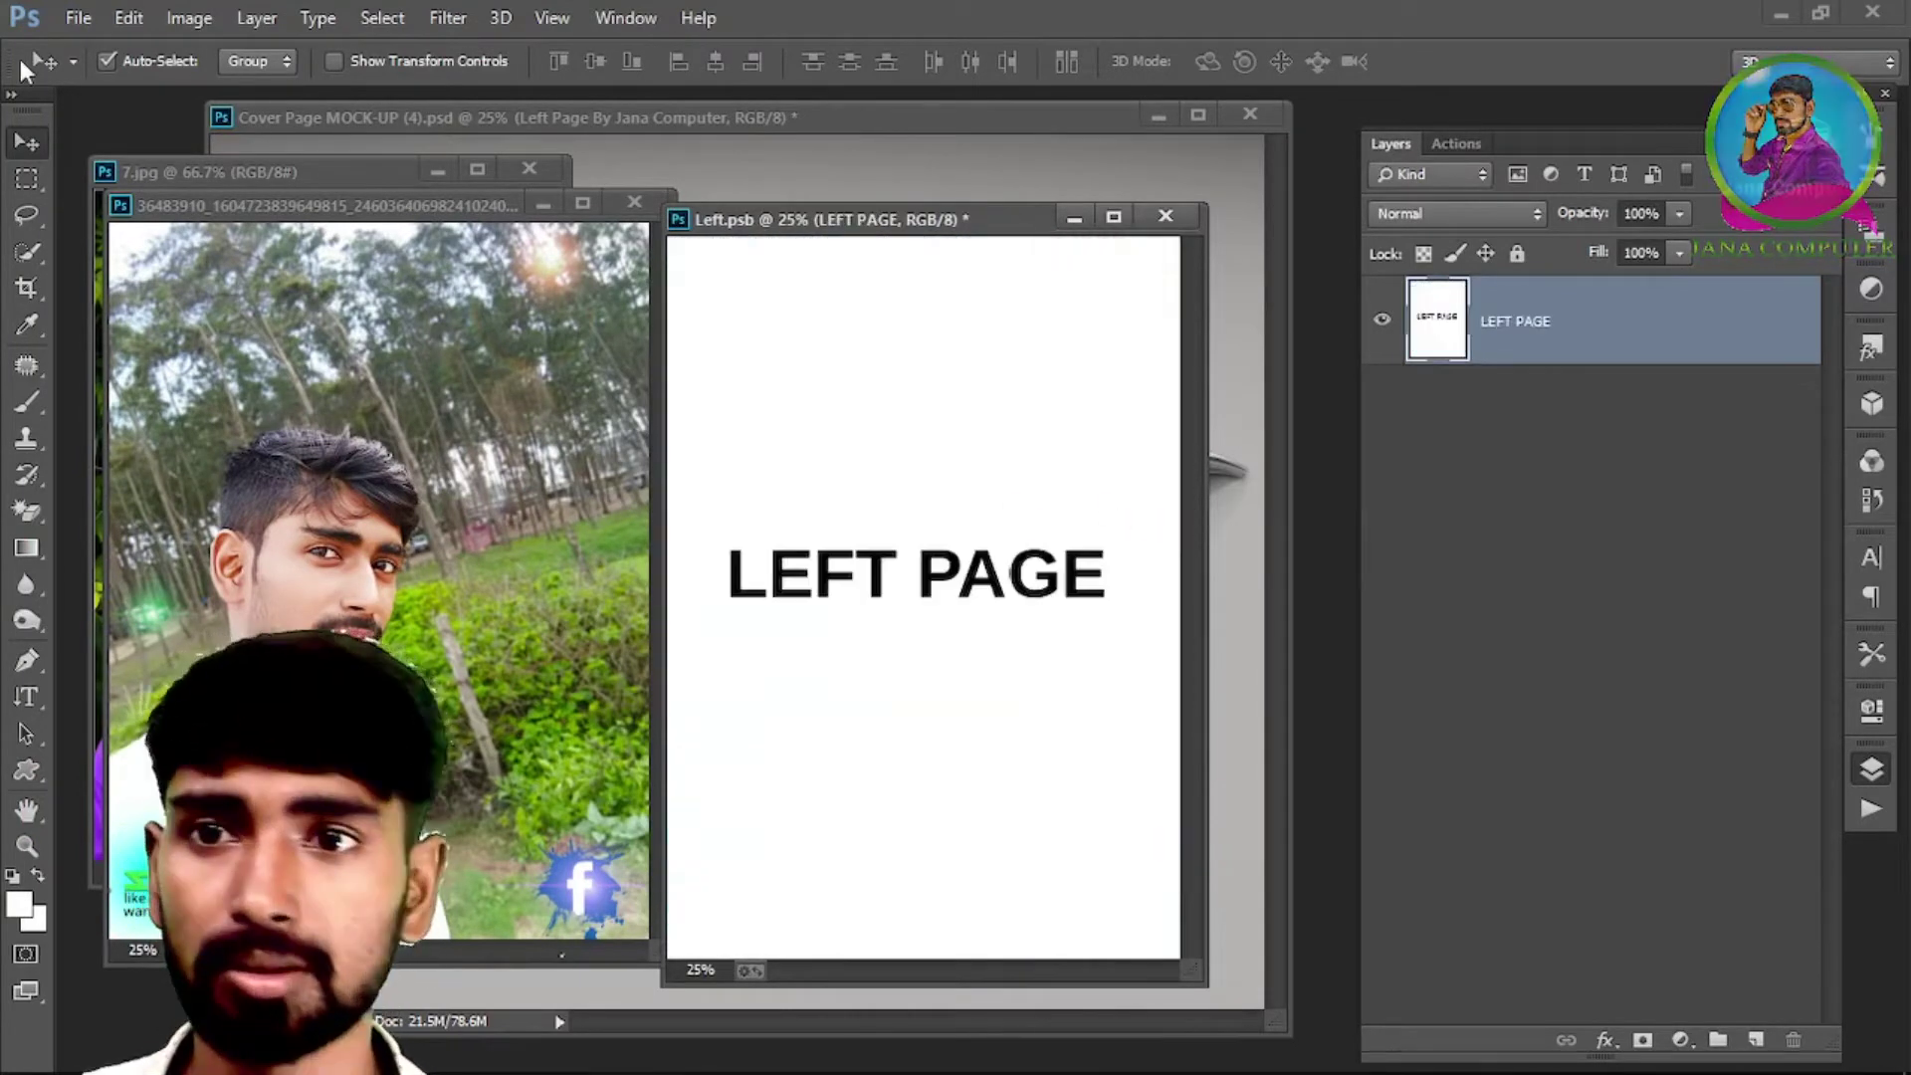
Step: Place photo 8 from MY EDITING PIC as an embedded image in Left.psb, enlarged to about 277% to fill the page
{"action": "left_click", "coordinate": [76, 22]}
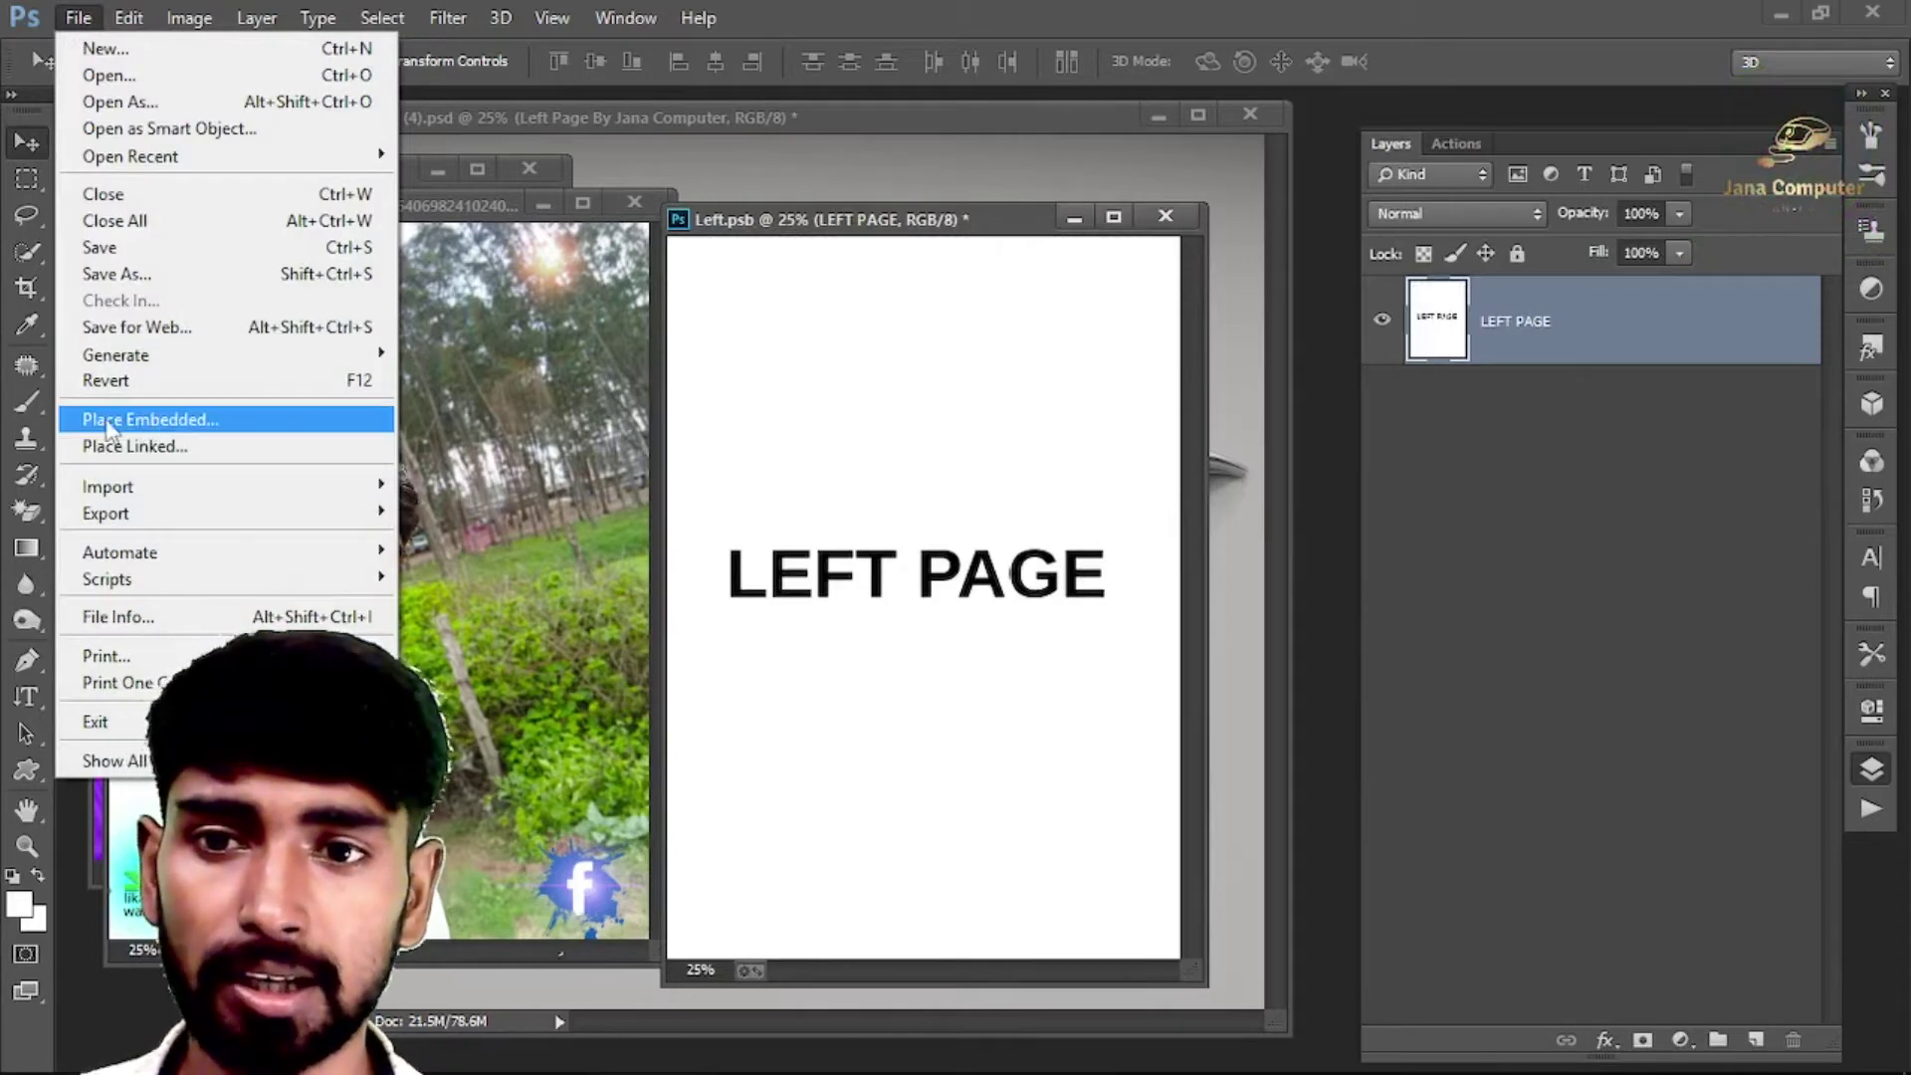
{"action": "left_click", "coordinate": [189, 428]}
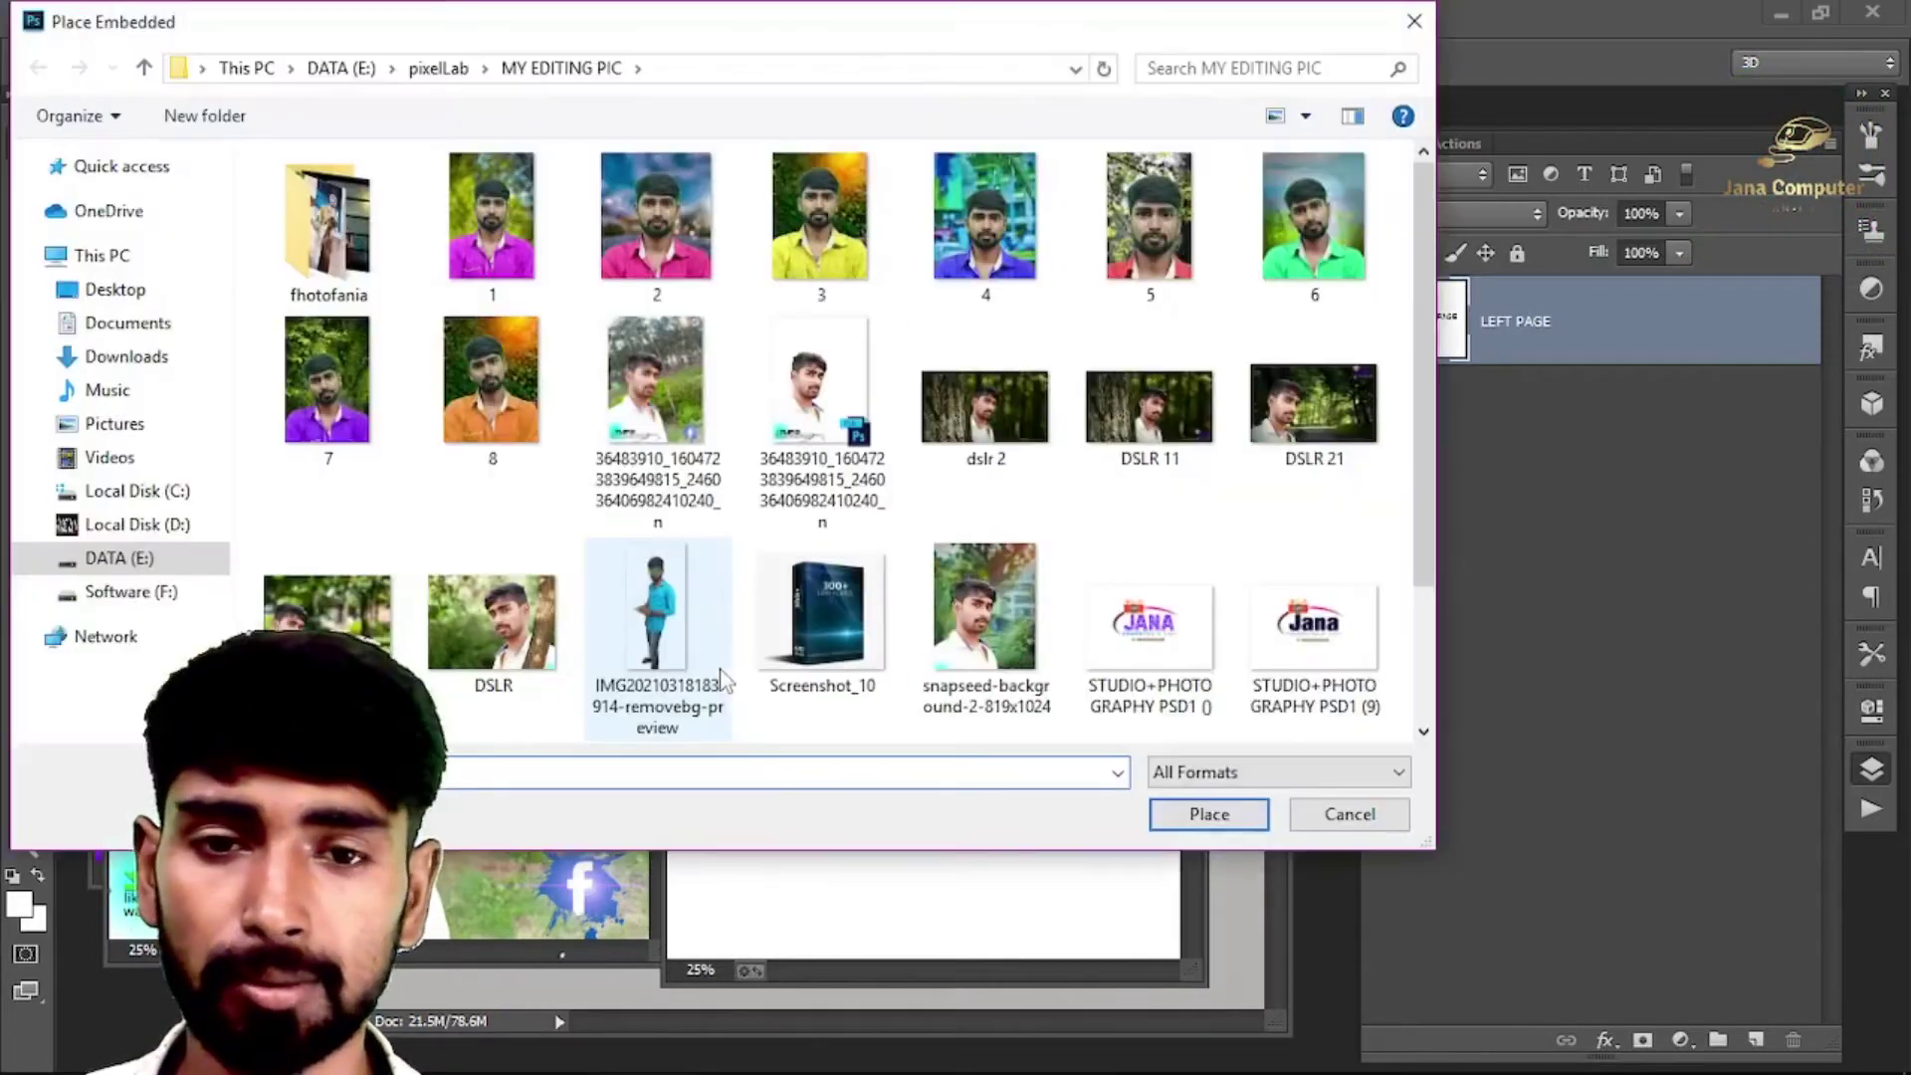
{"action": "double_click", "coordinate": [495, 401]}
{"action": "left_click_drag", "start_coordinate": [954, 609], "coordinate": [800, 385]}
{"action": "left_click_drag", "start_coordinate": [872, 508], "coordinate": [1170, 895]}
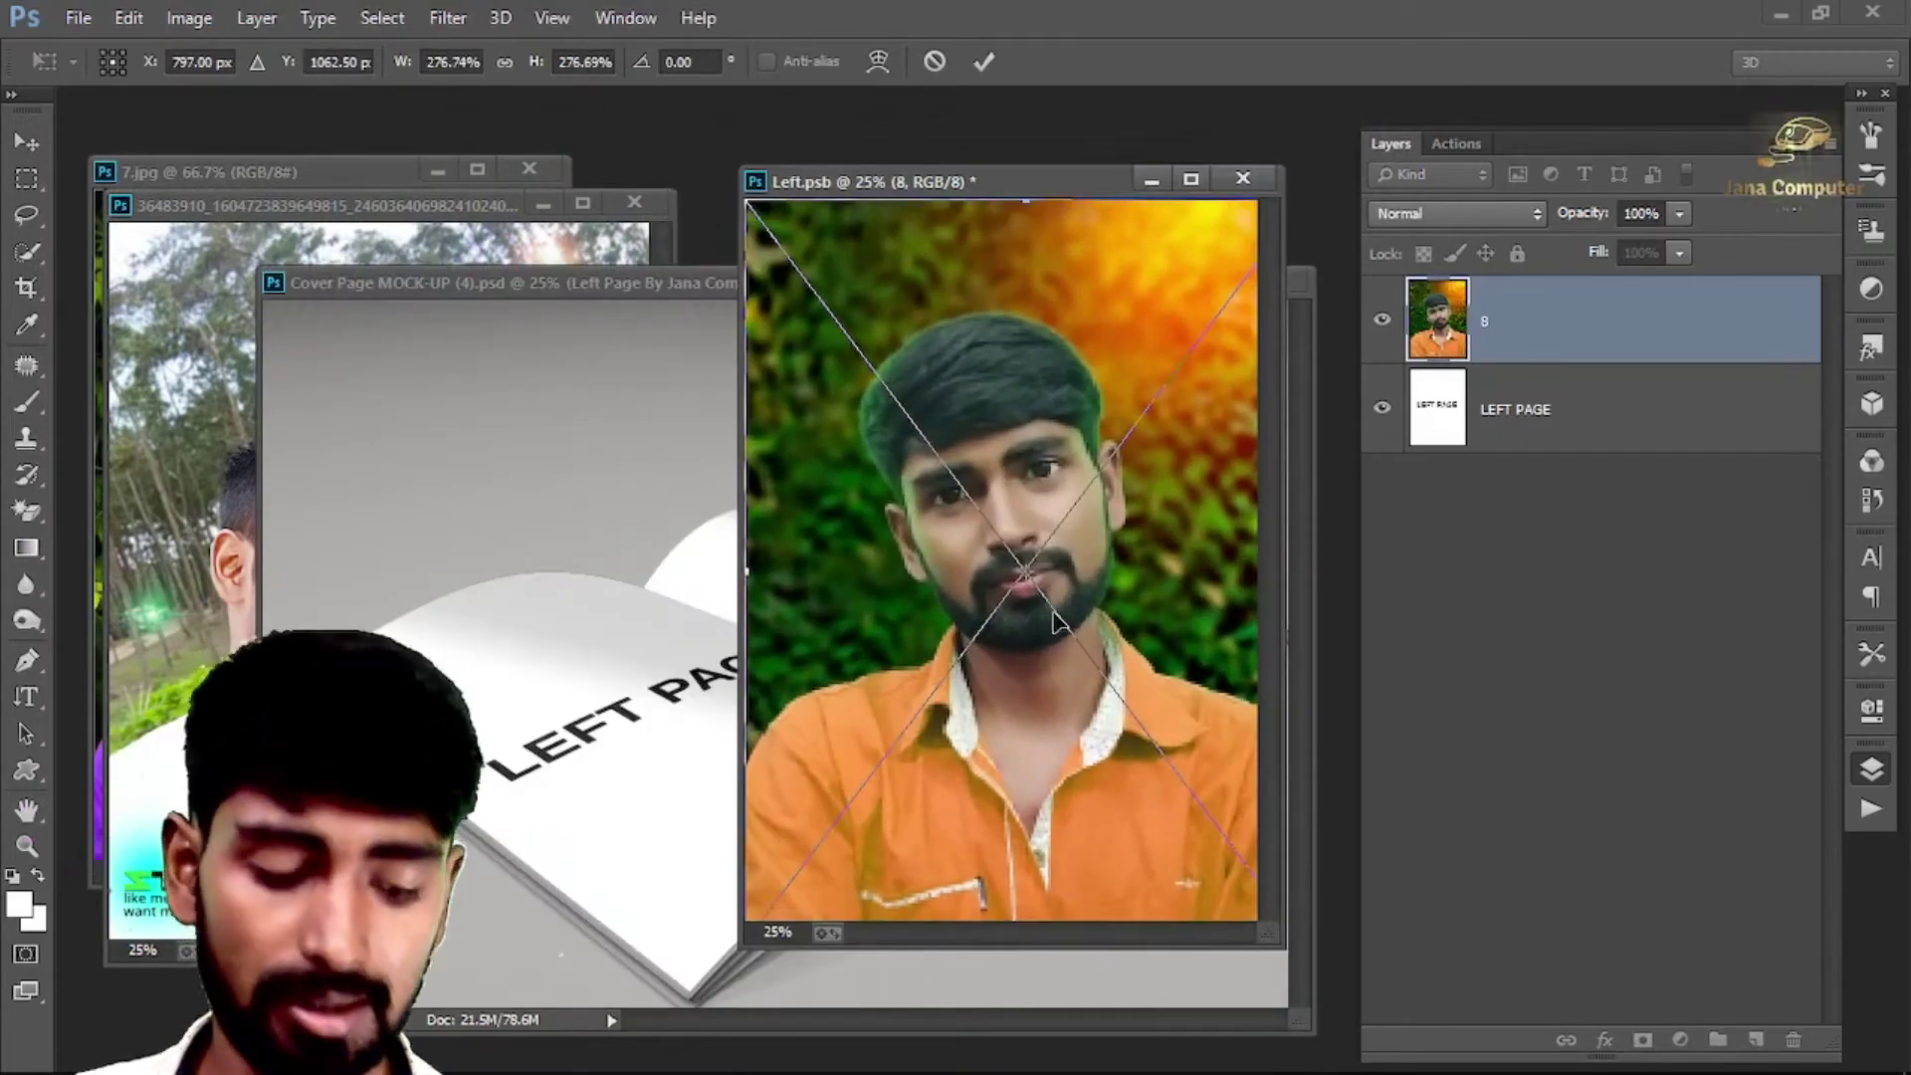
{"action": "key", "text": "Return"}
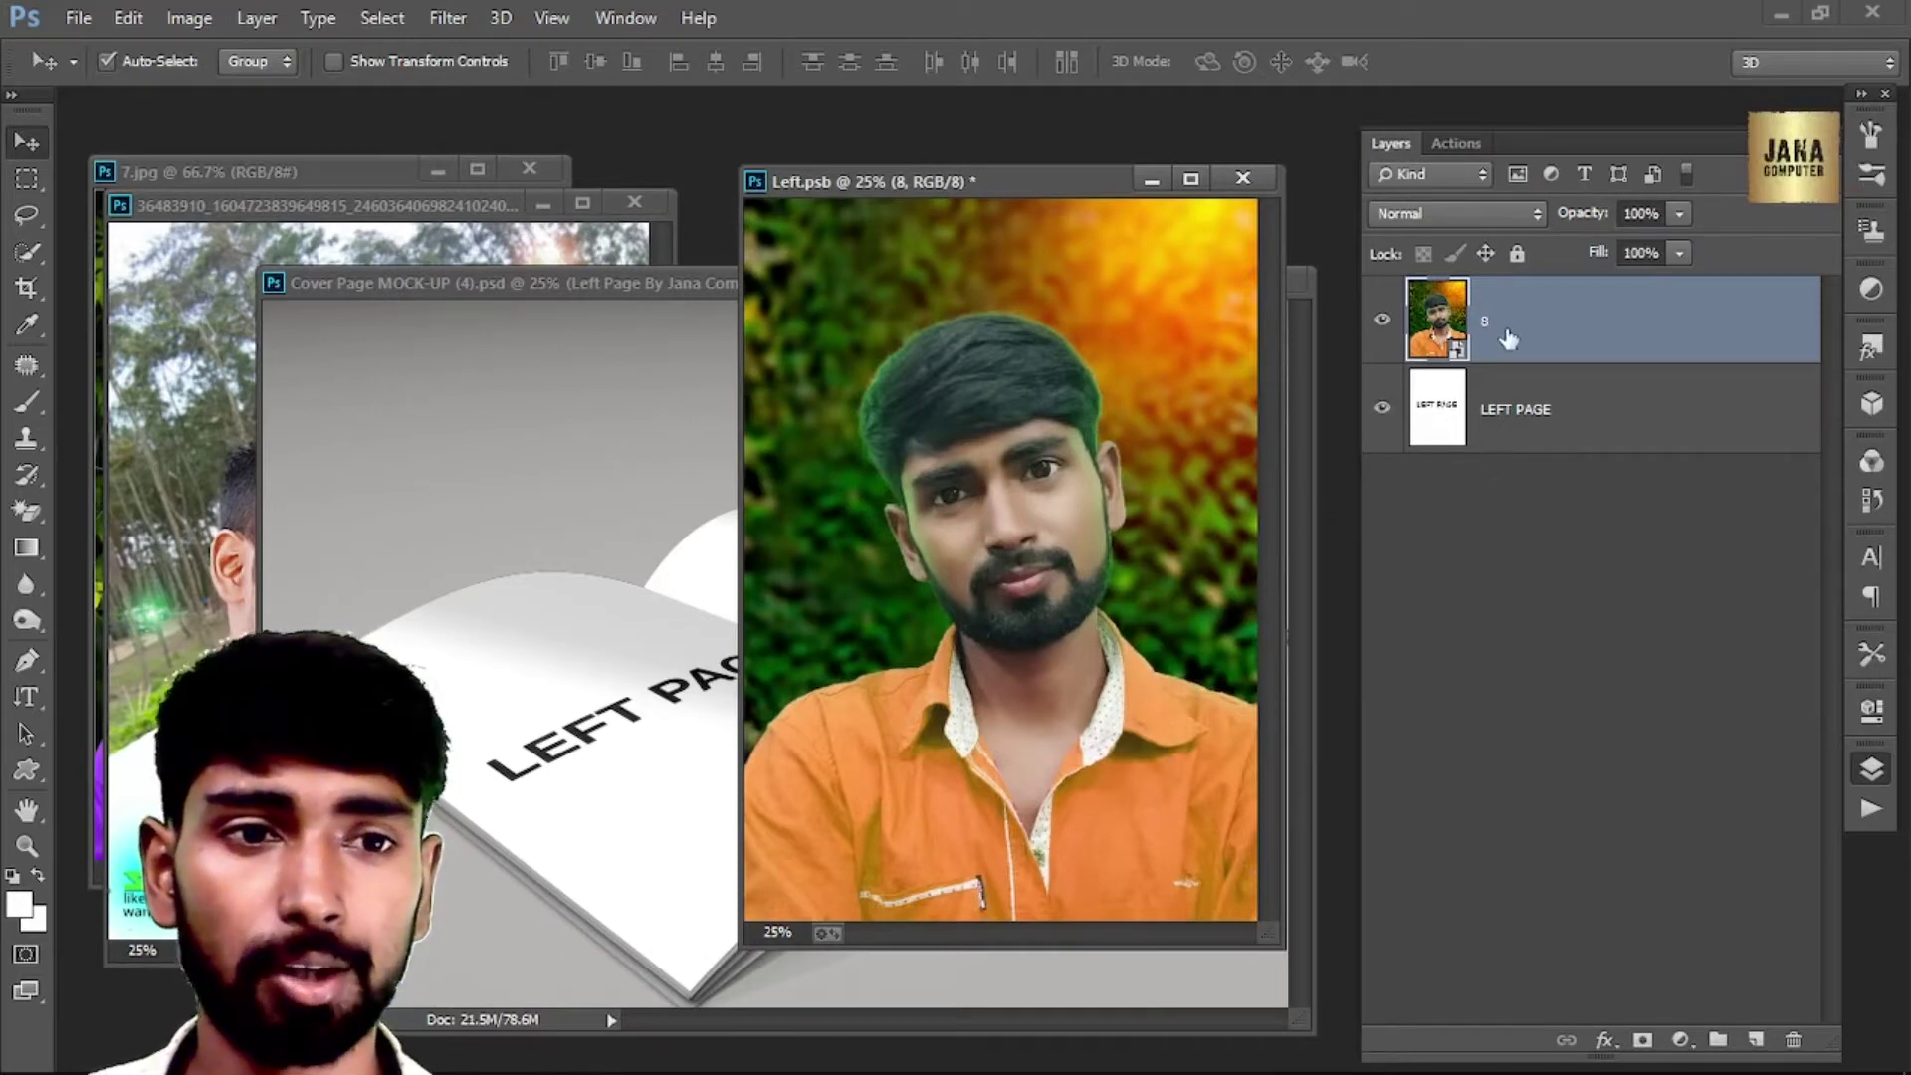
Step: Close Left.psb with its changes saved, and move the Cover Page MOCK-UP (4) window higher
{"action": "left_click", "coordinate": [1241, 180]}
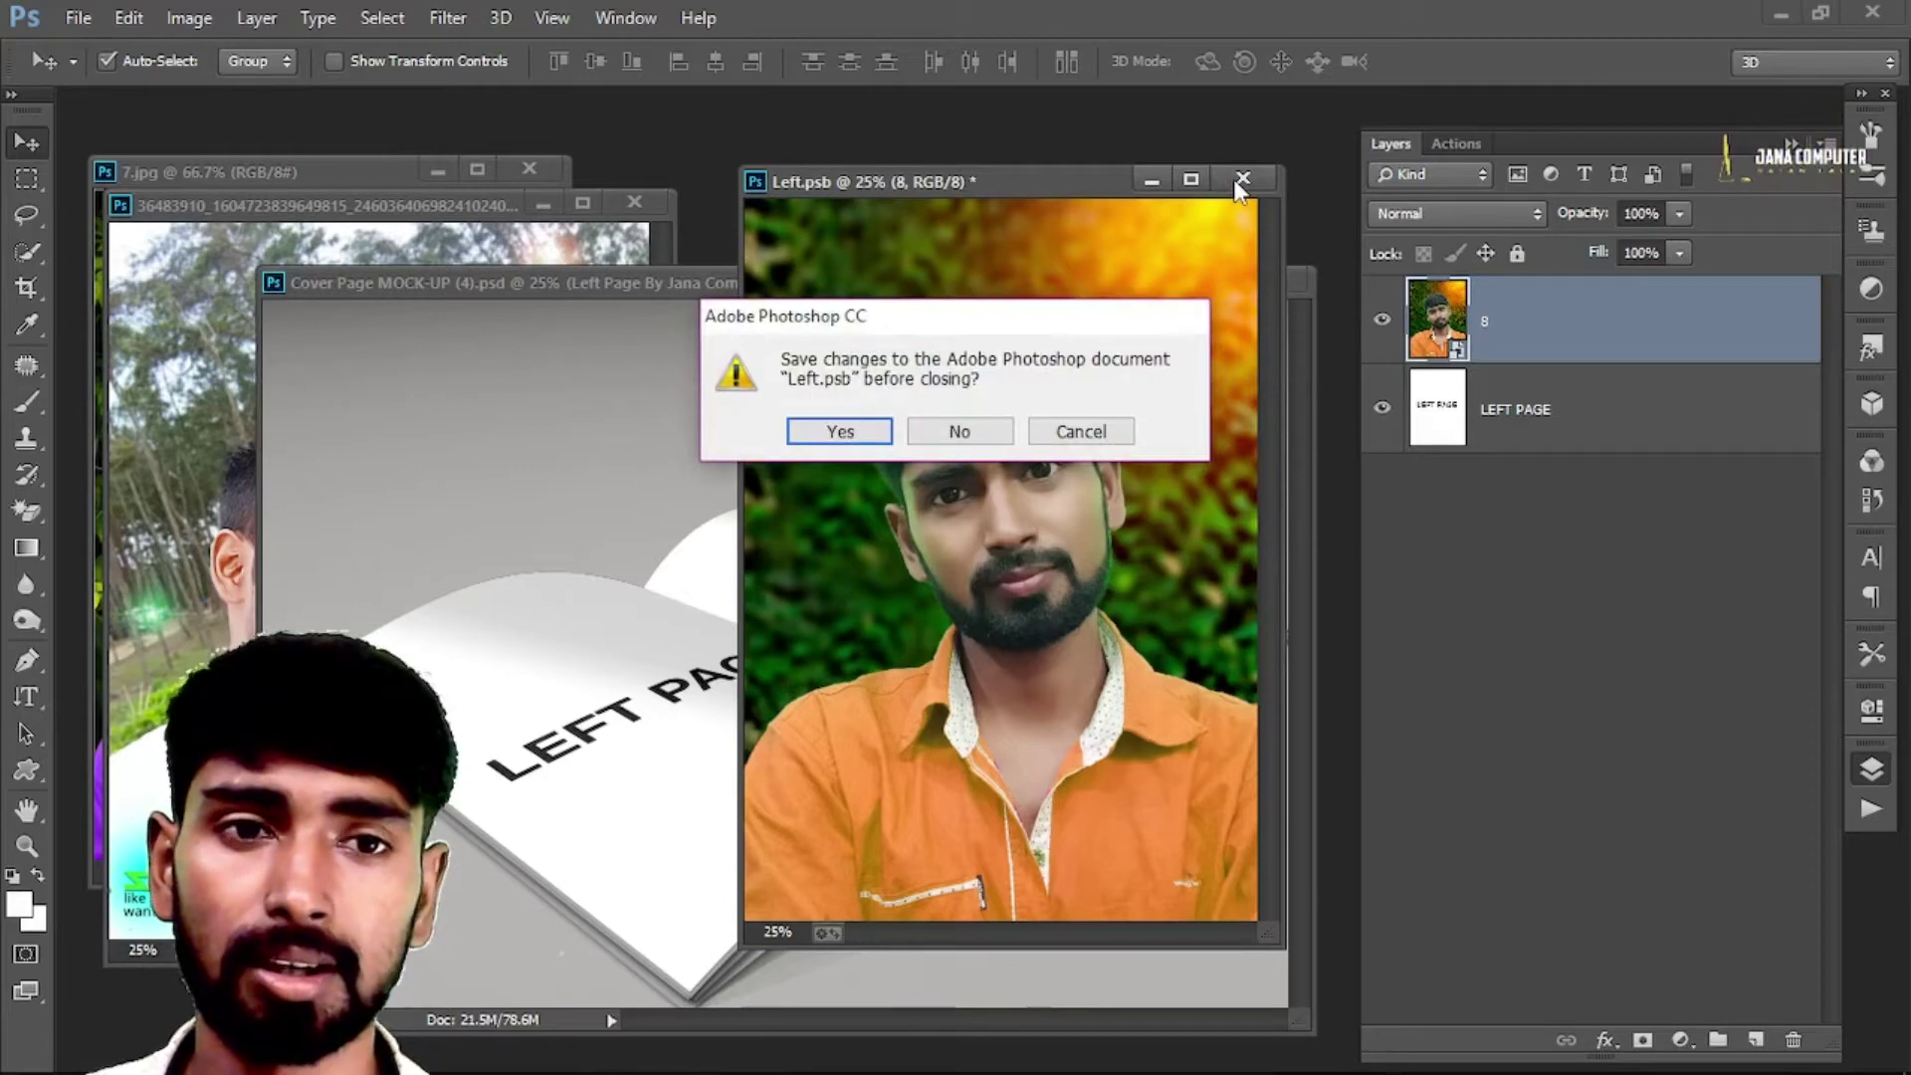
{"action": "left_click", "coordinate": [838, 433]}
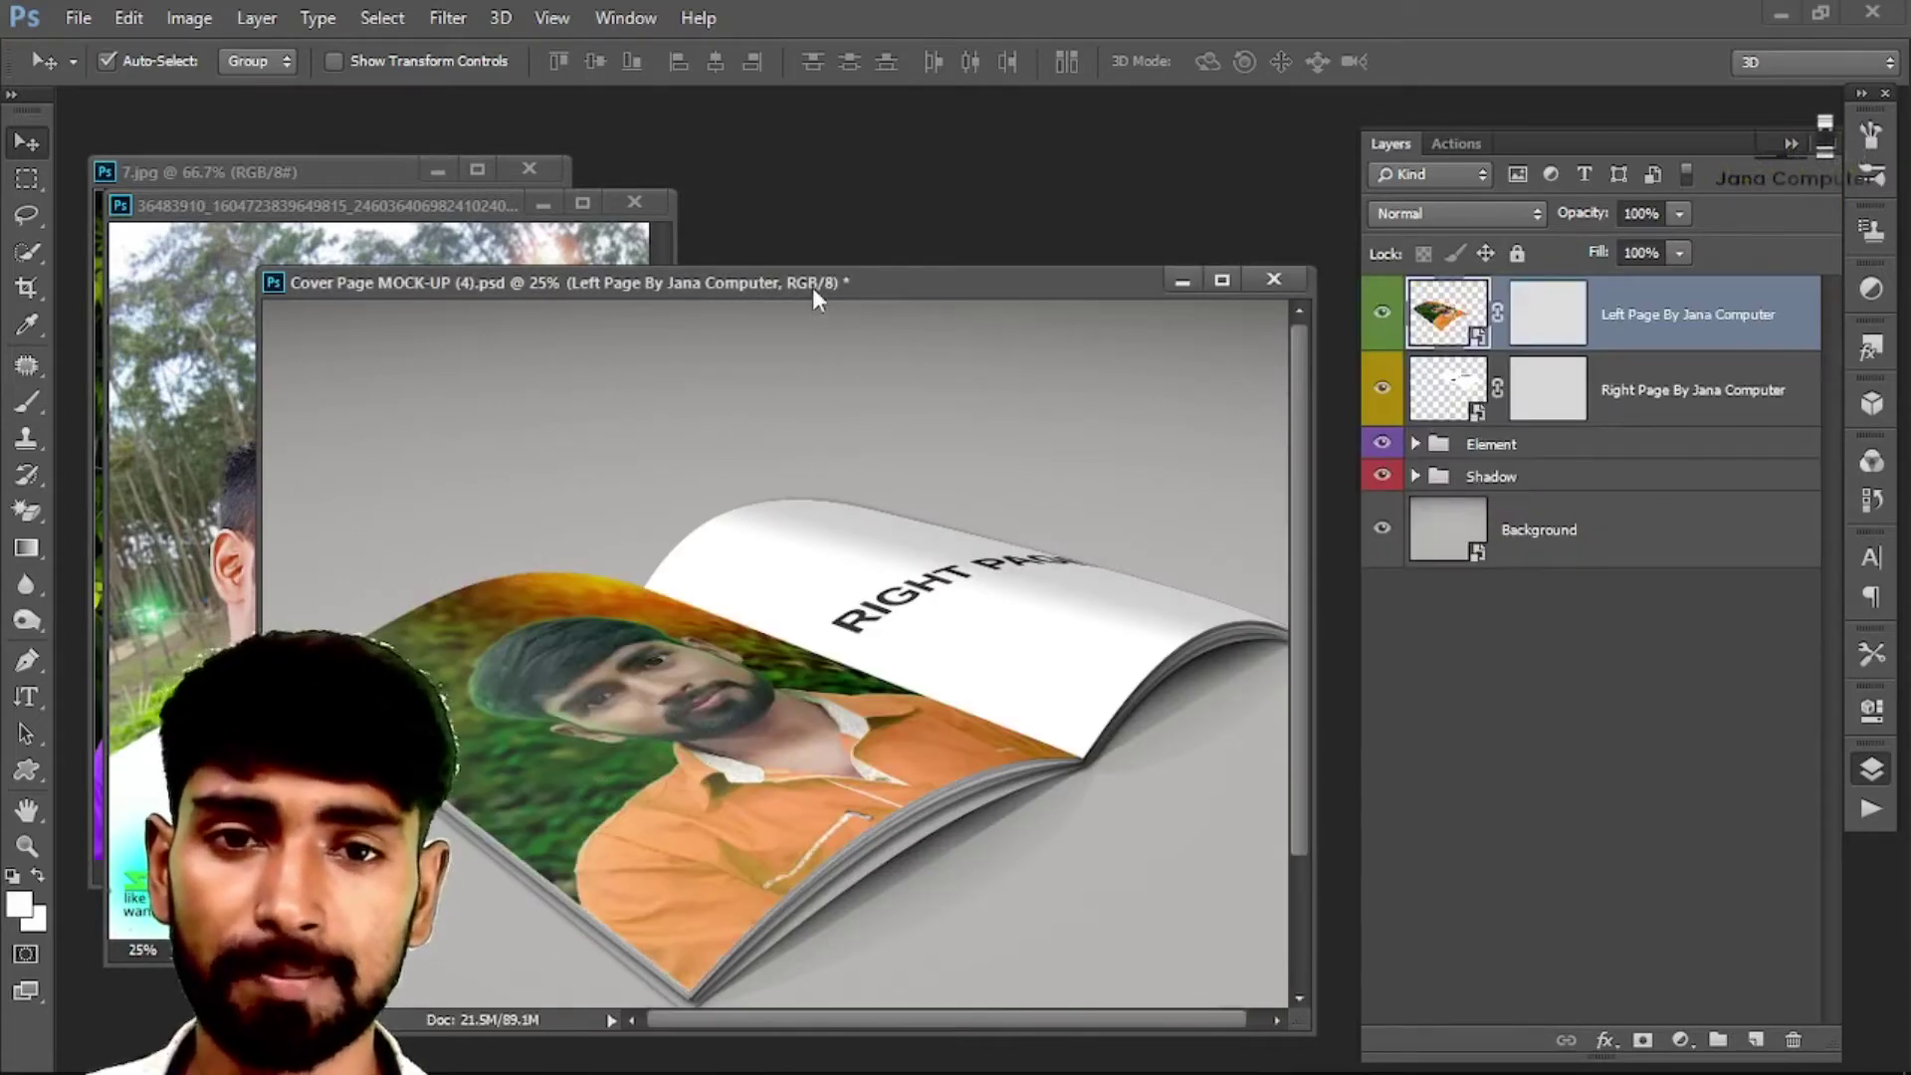
{"action": "left_click_drag", "start_coordinate": [812, 287], "coordinate": [796, 187]}
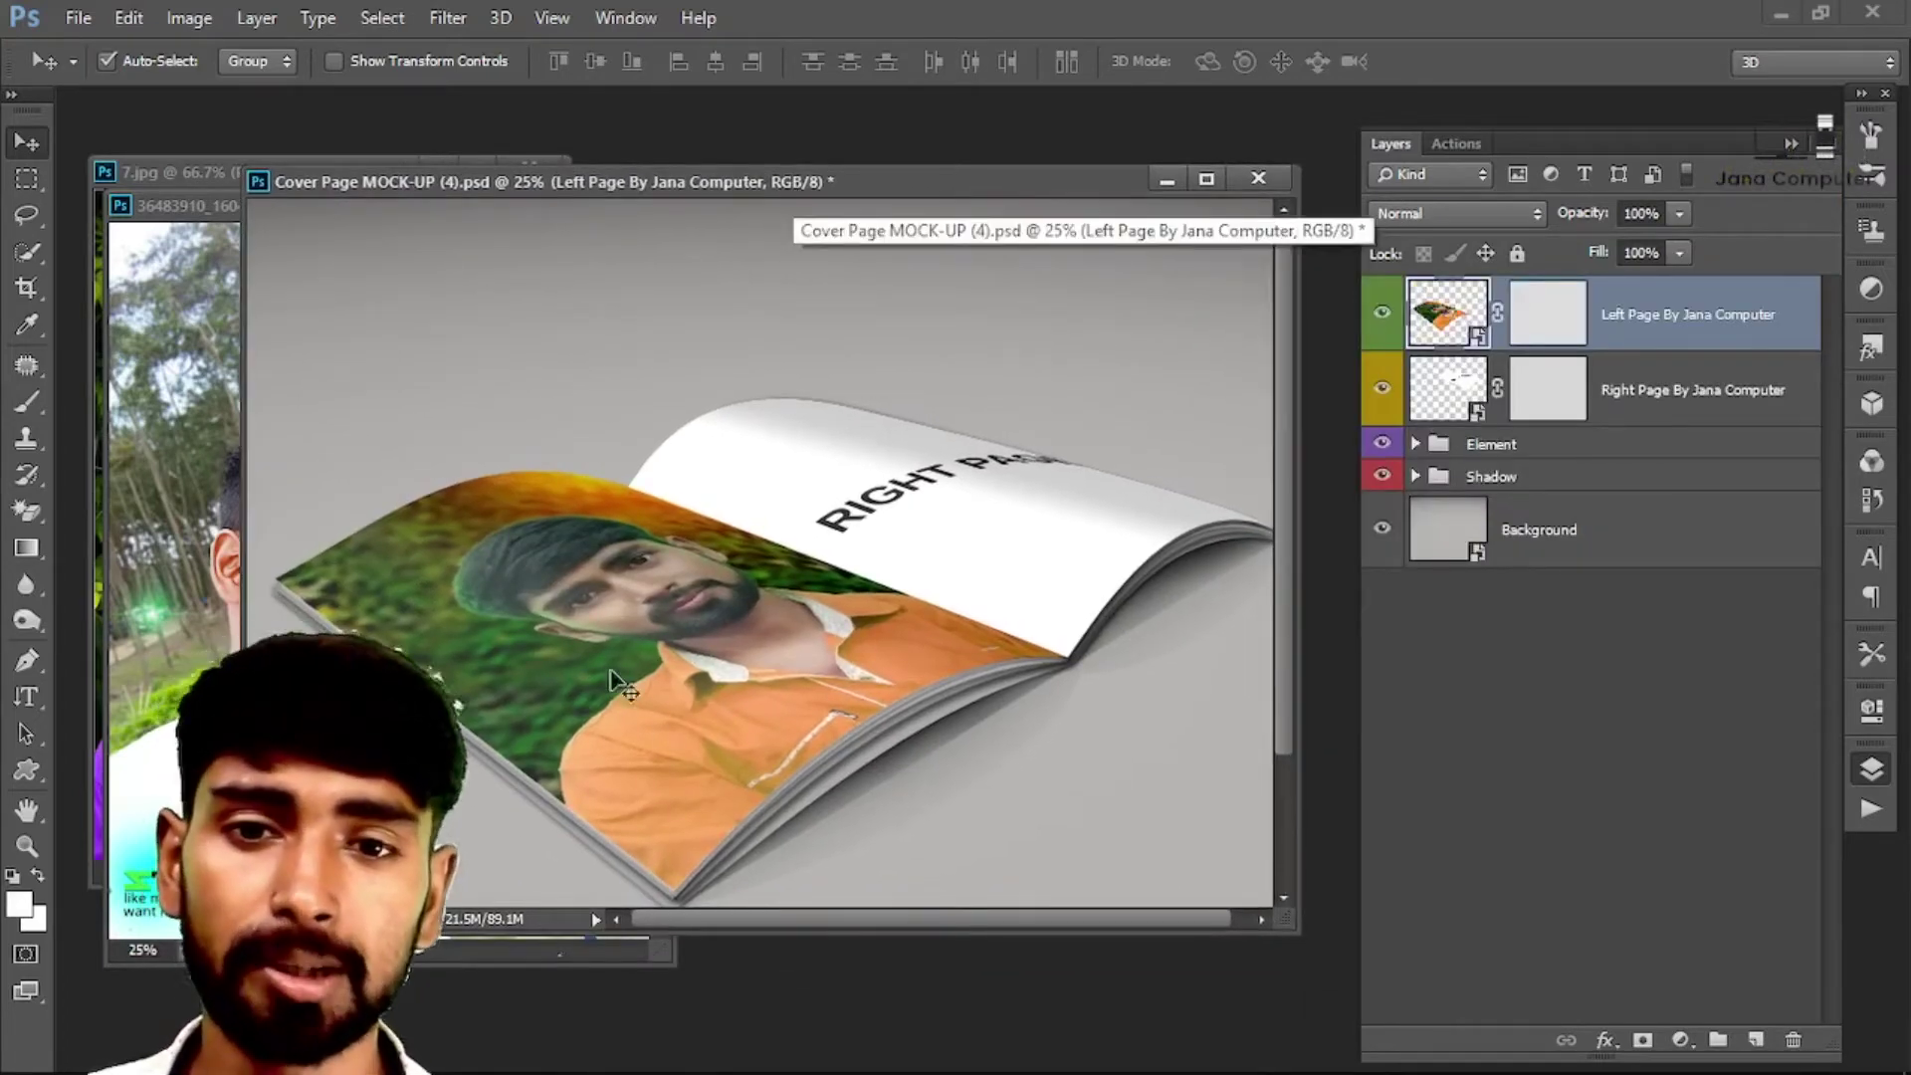
Step: Open the contents of the Right Page By Jana Computer smart object, shift its window aside, and bring the white-shirt portrait document forward
{"action": "double_click", "coordinate": [1480, 421]}
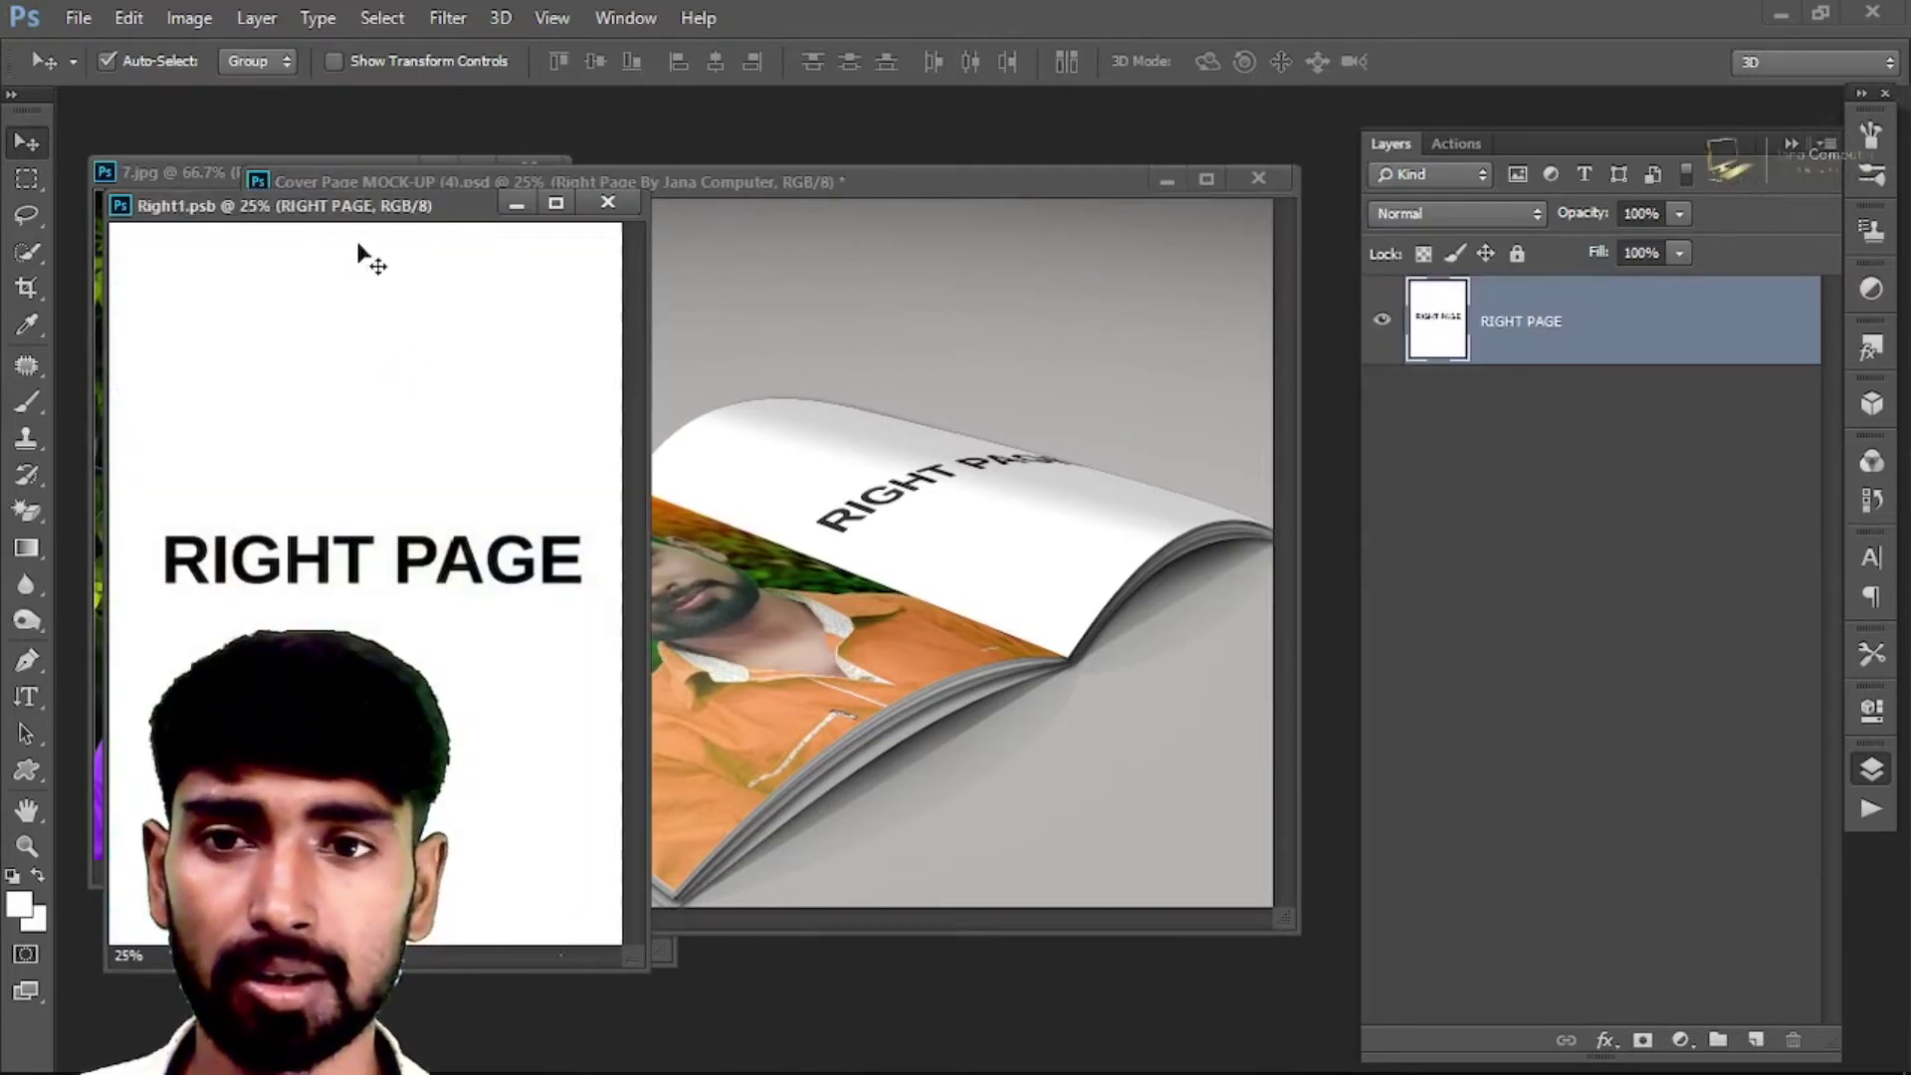
{"action": "left_click_drag", "start_coordinate": [511, 214], "coordinate": [781, 287]}
{"action": "left_click", "coordinate": [78, 16]}
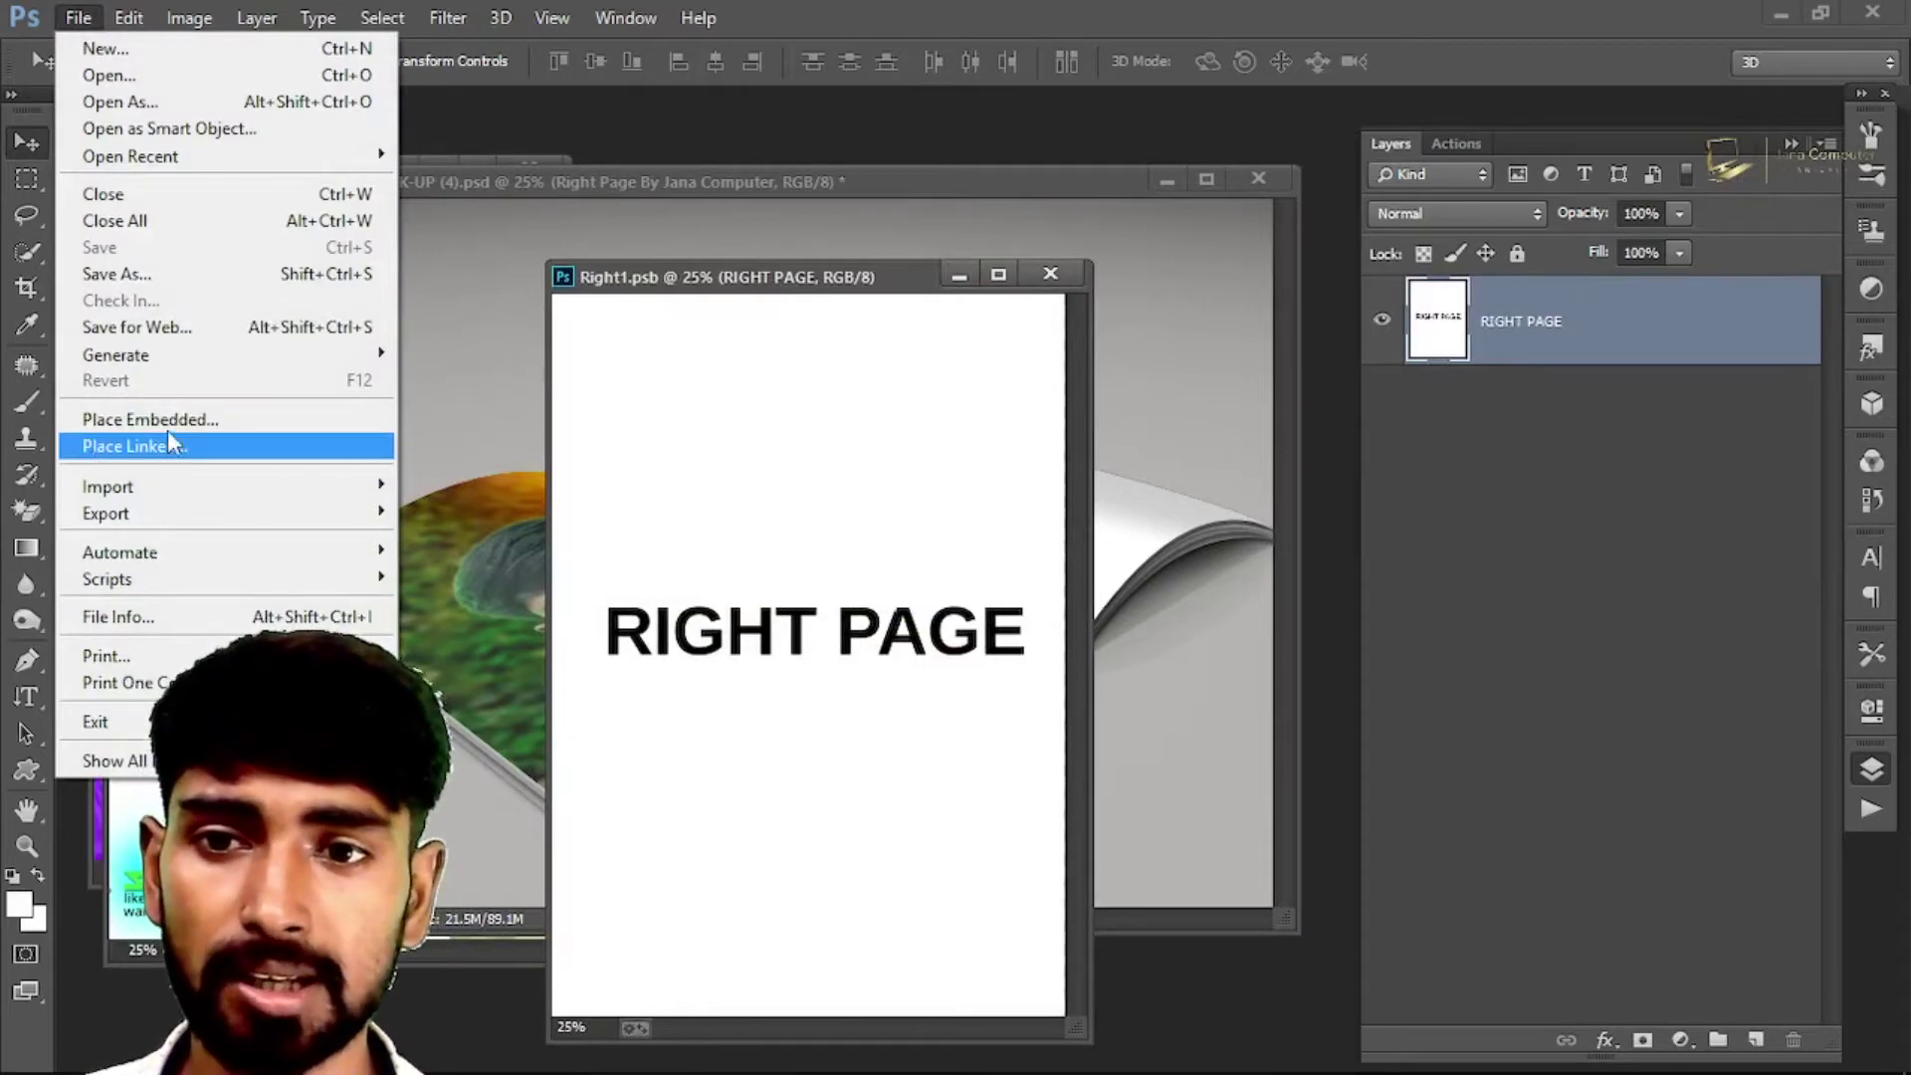
{"action": "left_click", "coordinate": [801, 281]}
{"action": "left_click", "coordinate": [171, 374]}
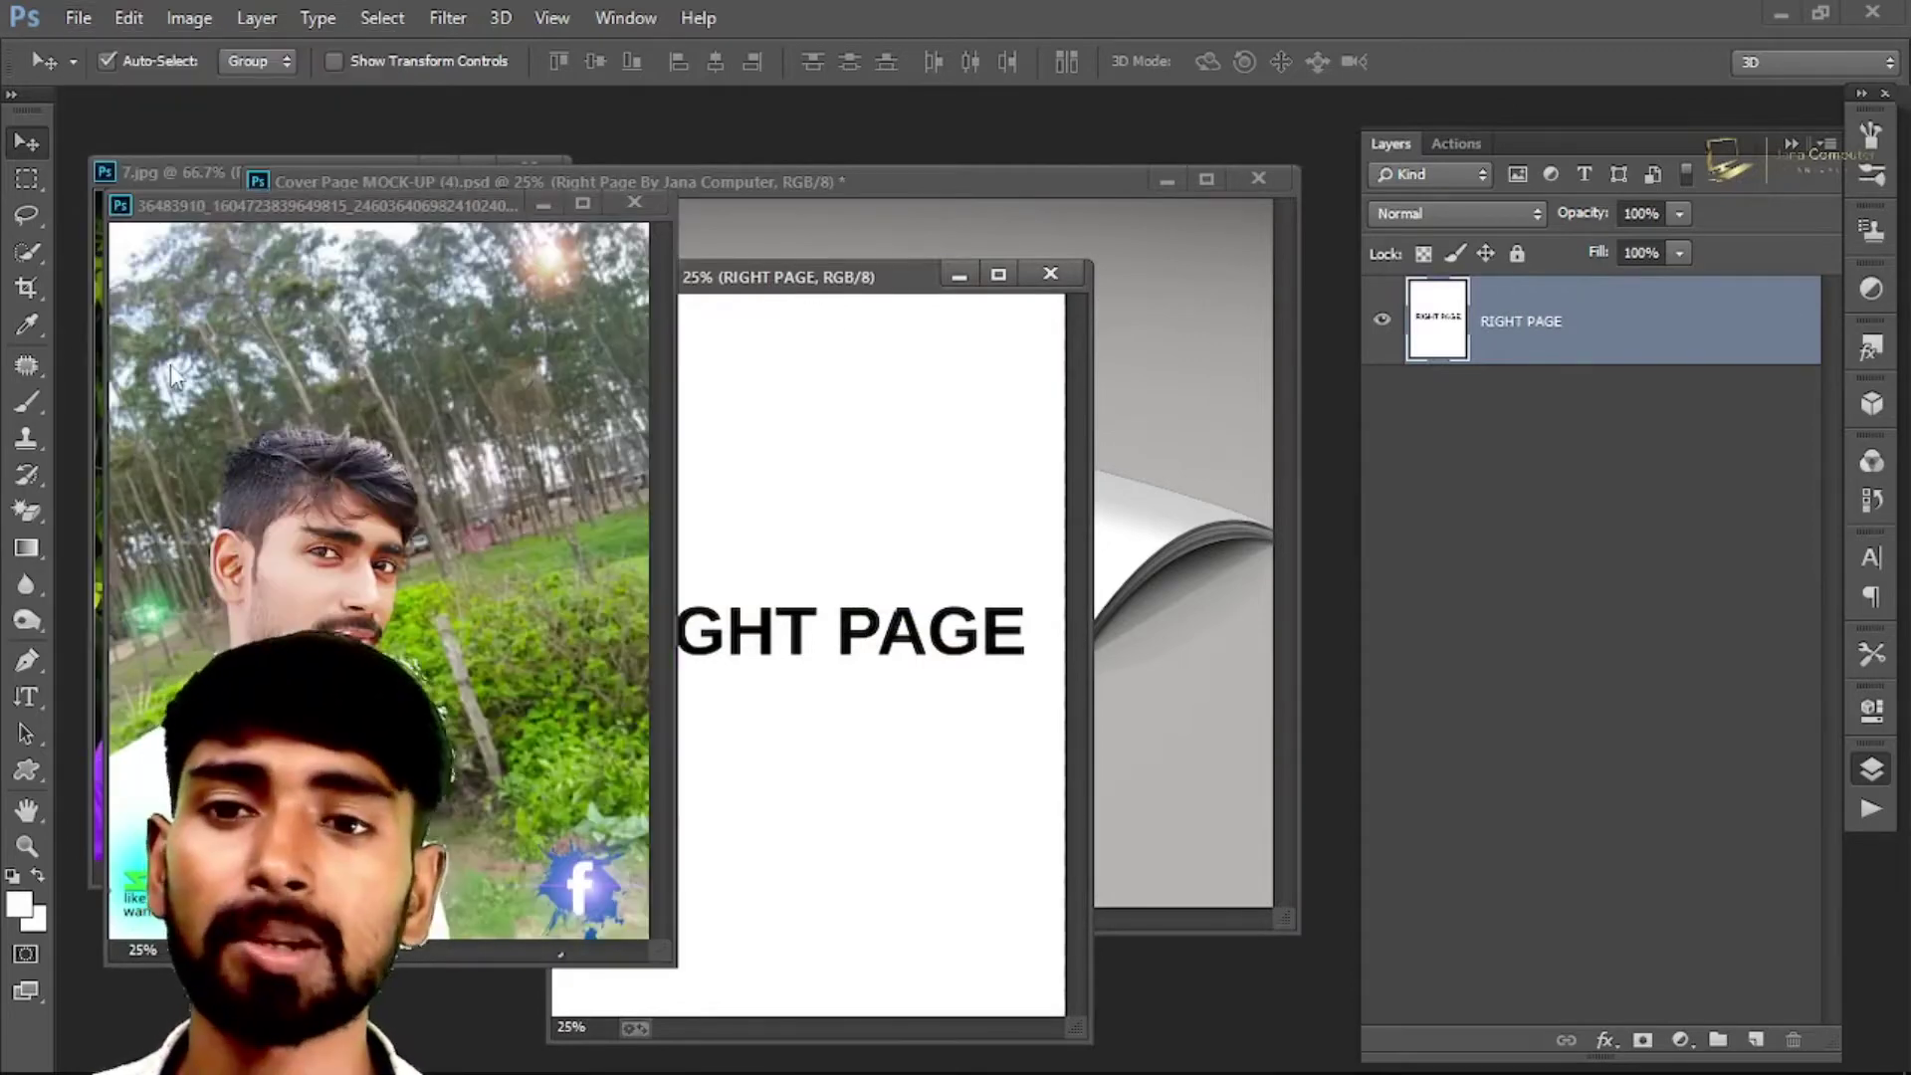
Step: Fill Right1.psb with a copy of the white-shirt portrait, enlarged to cover the page, and close the document with its changes saved
{"action": "left_click_drag", "start_coordinate": [329, 548], "coordinate": [754, 585]}
{"action": "key", "text": "ctrl+t"}
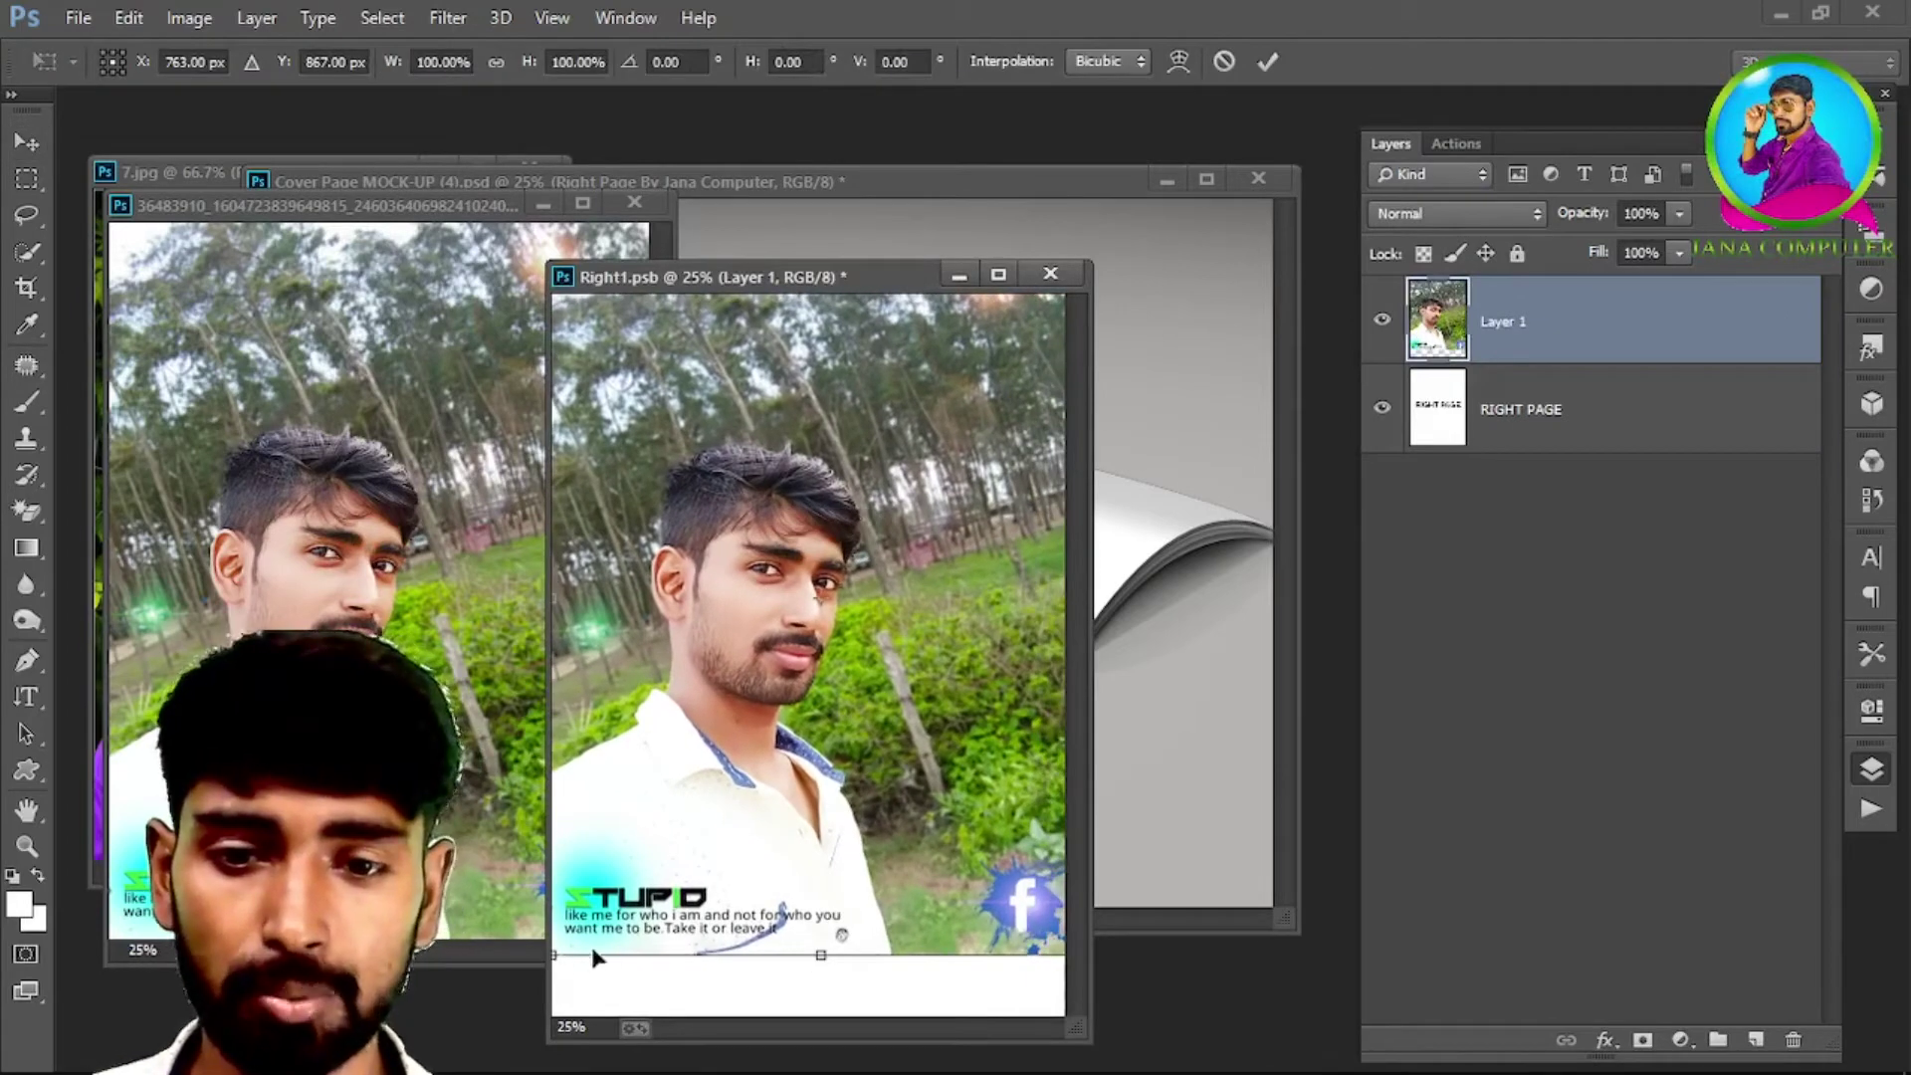
{"action": "left_click_drag", "start_coordinate": [553, 958], "coordinate": [505, 1032]}
{"action": "key", "text": "Return"}
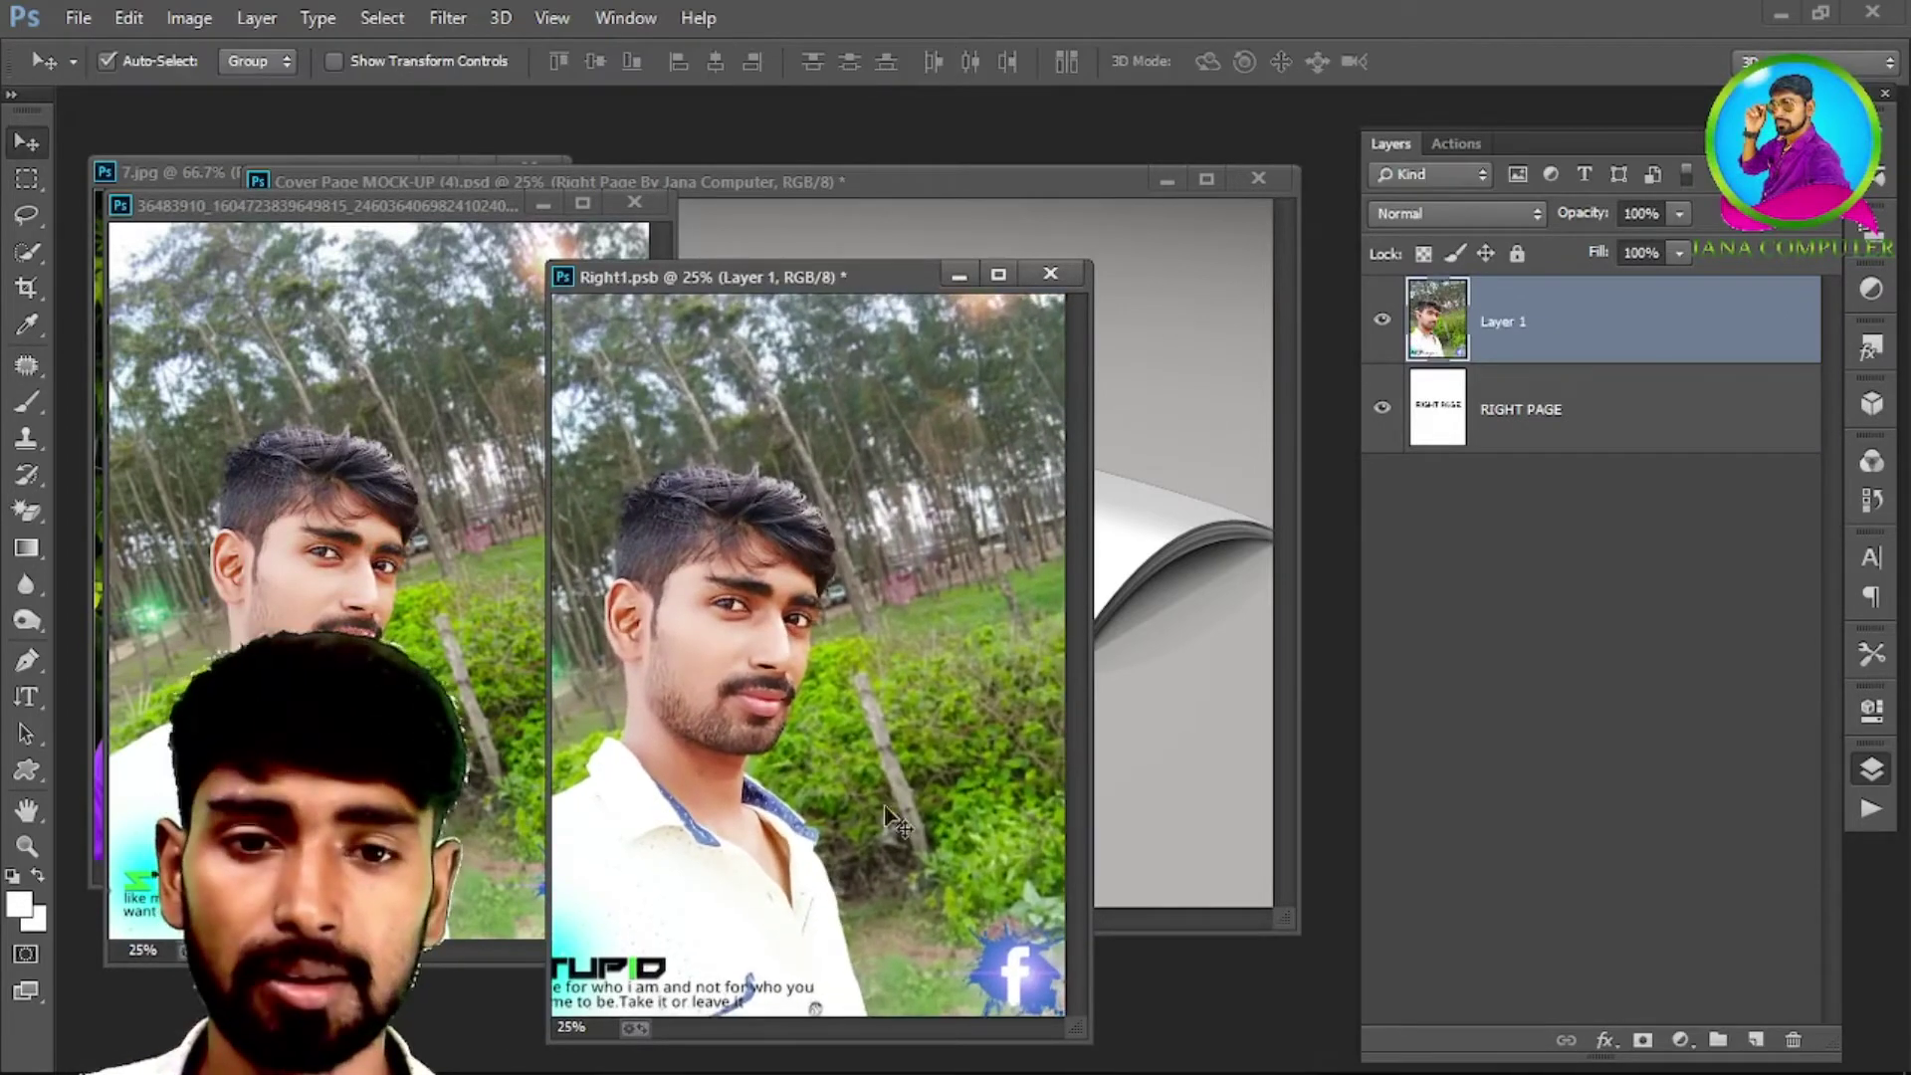
{"action": "left_click_drag", "start_coordinate": [906, 789], "coordinate": [912, 788]}
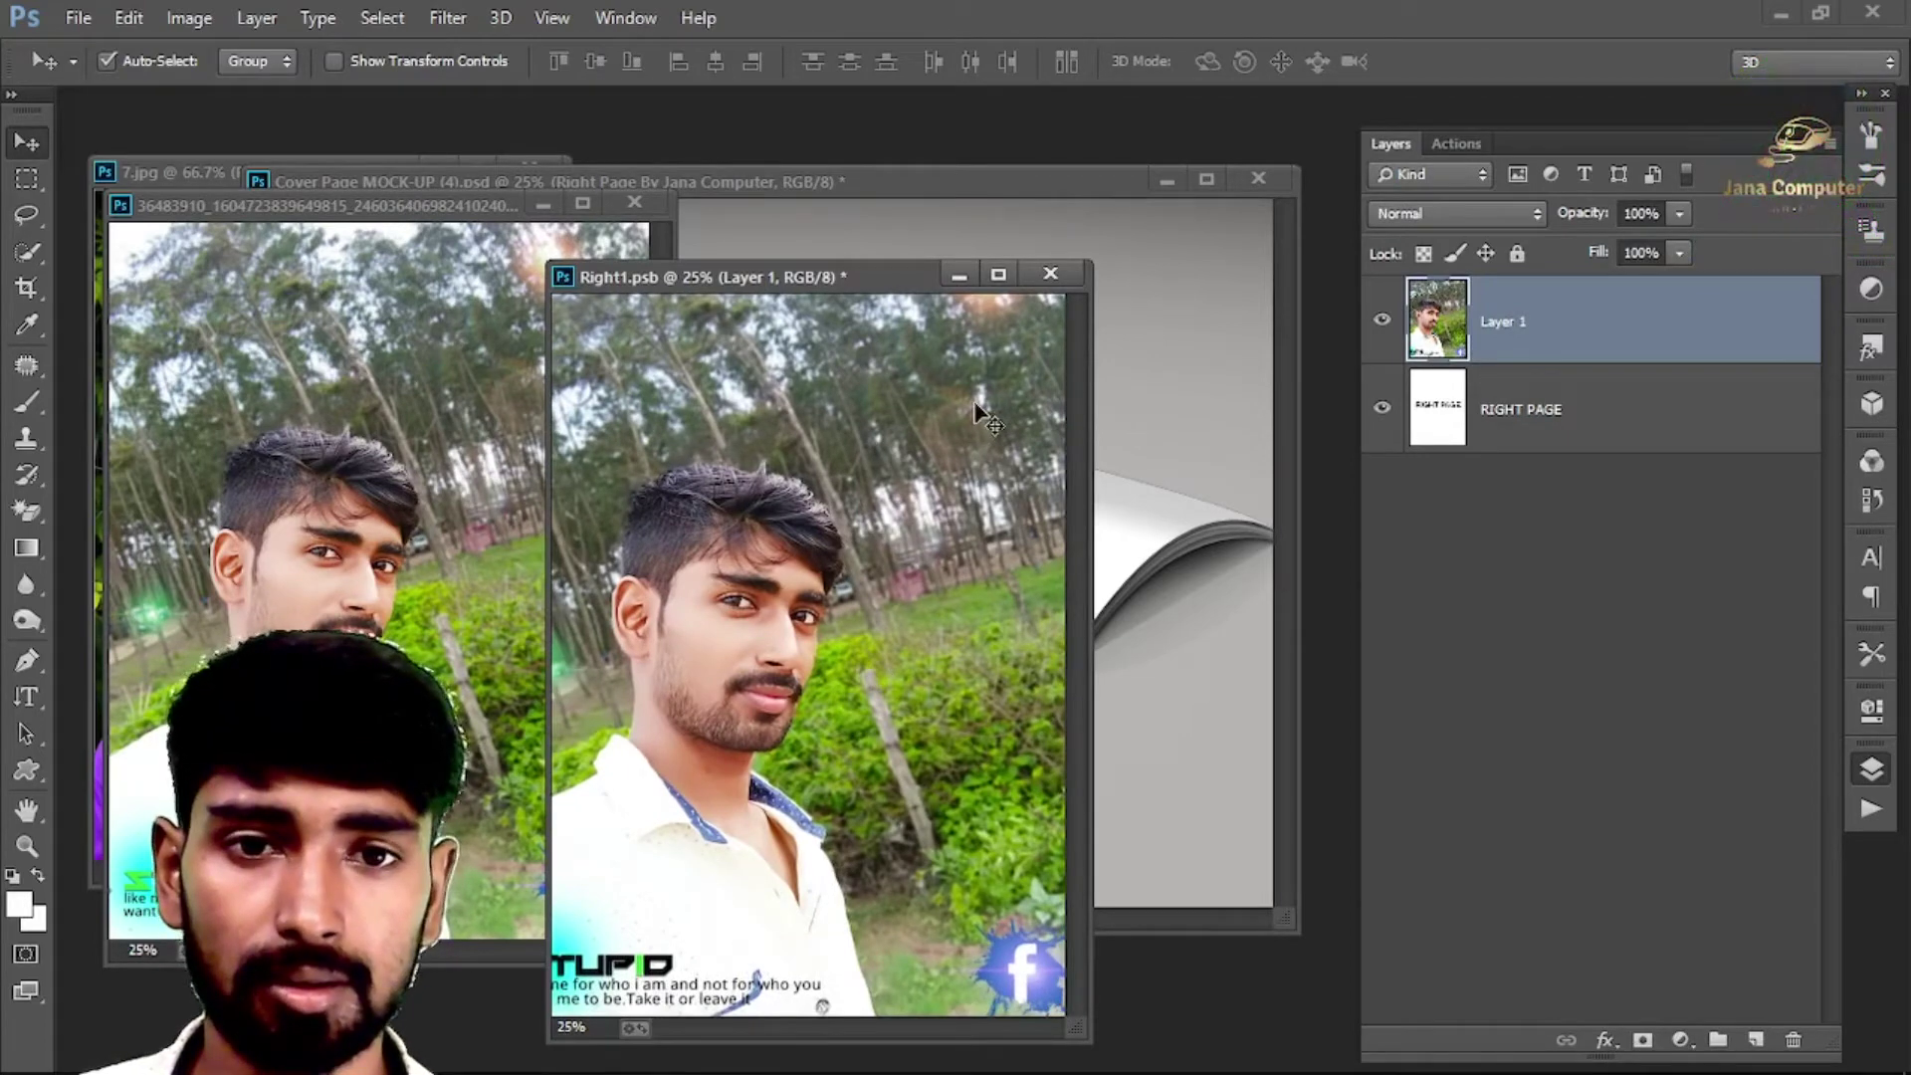
{"action": "left_click", "coordinate": [1057, 274]}
{"action": "left_click", "coordinate": [856, 428]}
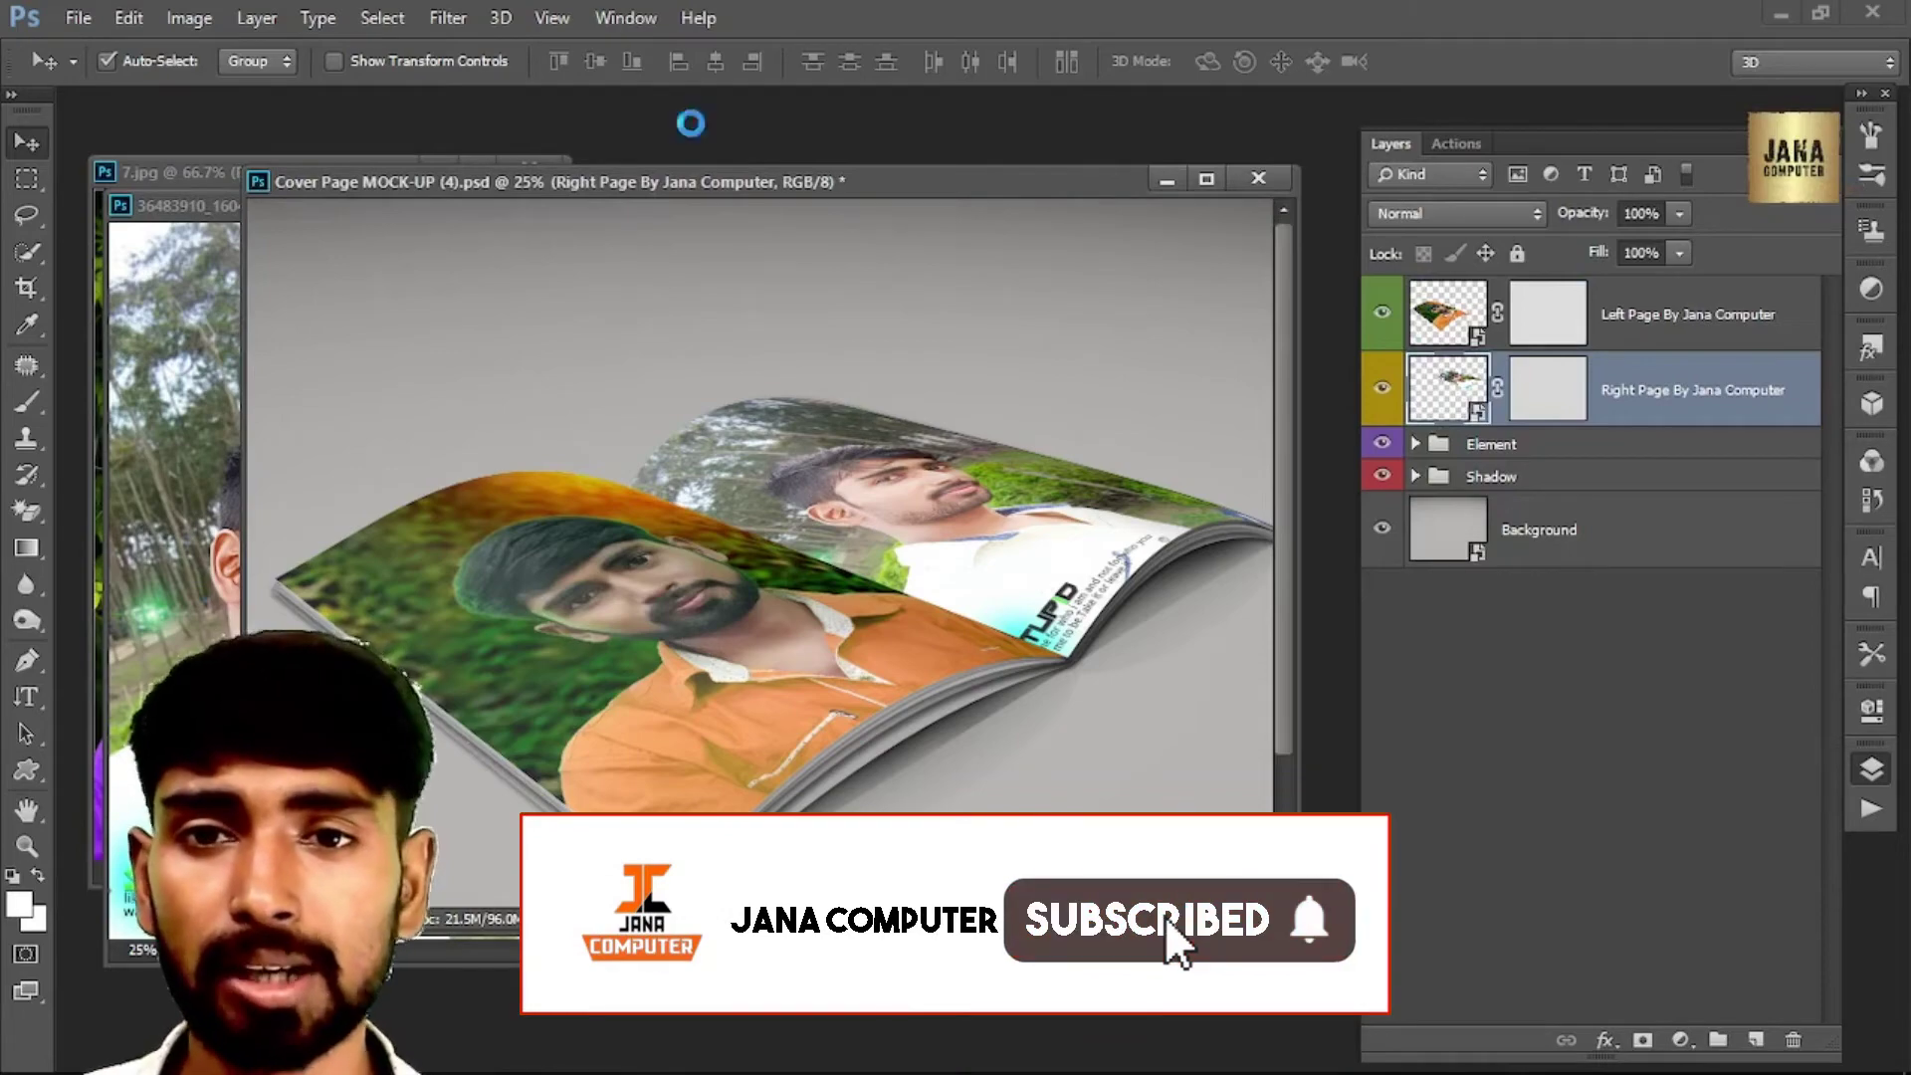
Step: Open the Cover Page MOCK-UP (5) JPG and arrange it beside the Cover Page MOCK-UP (4) document for comparison
{"action": "key", "text": "ctrl+o"}
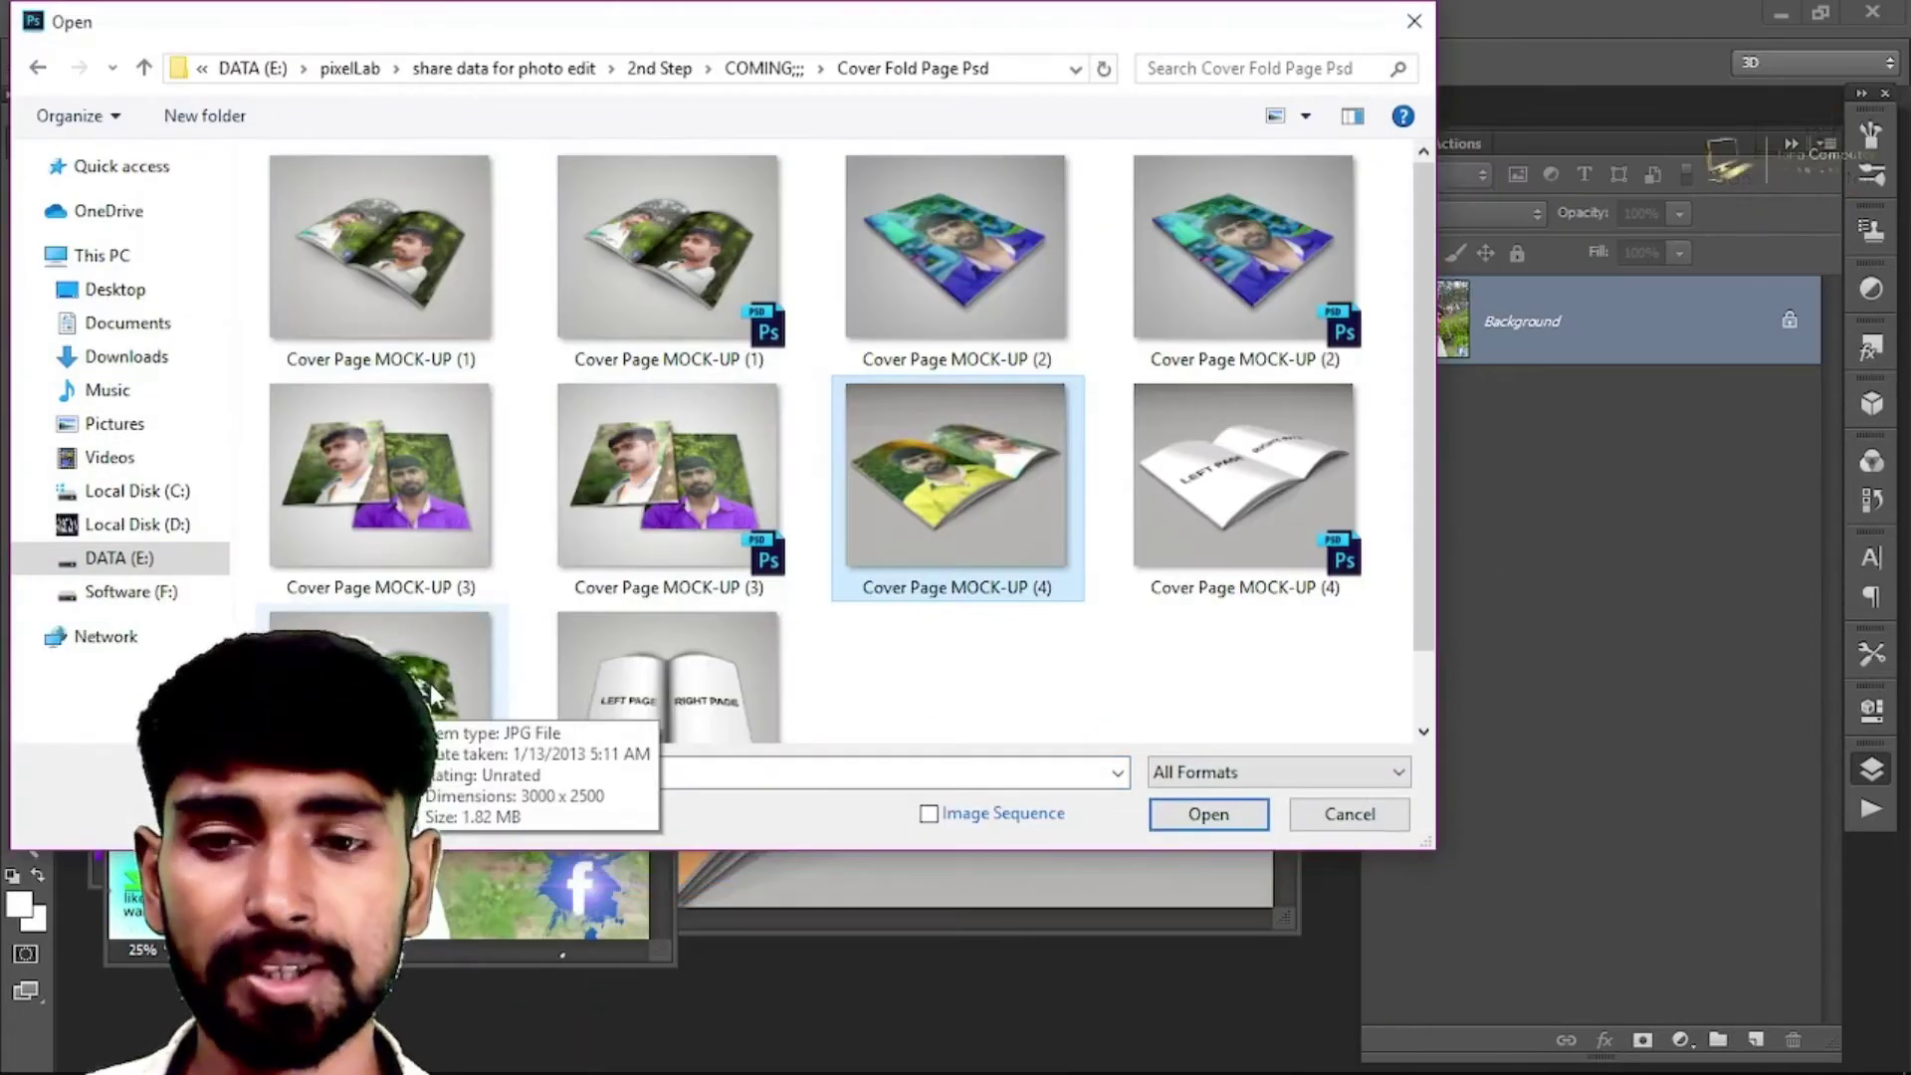
{"action": "double_click", "coordinate": [435, 697]}
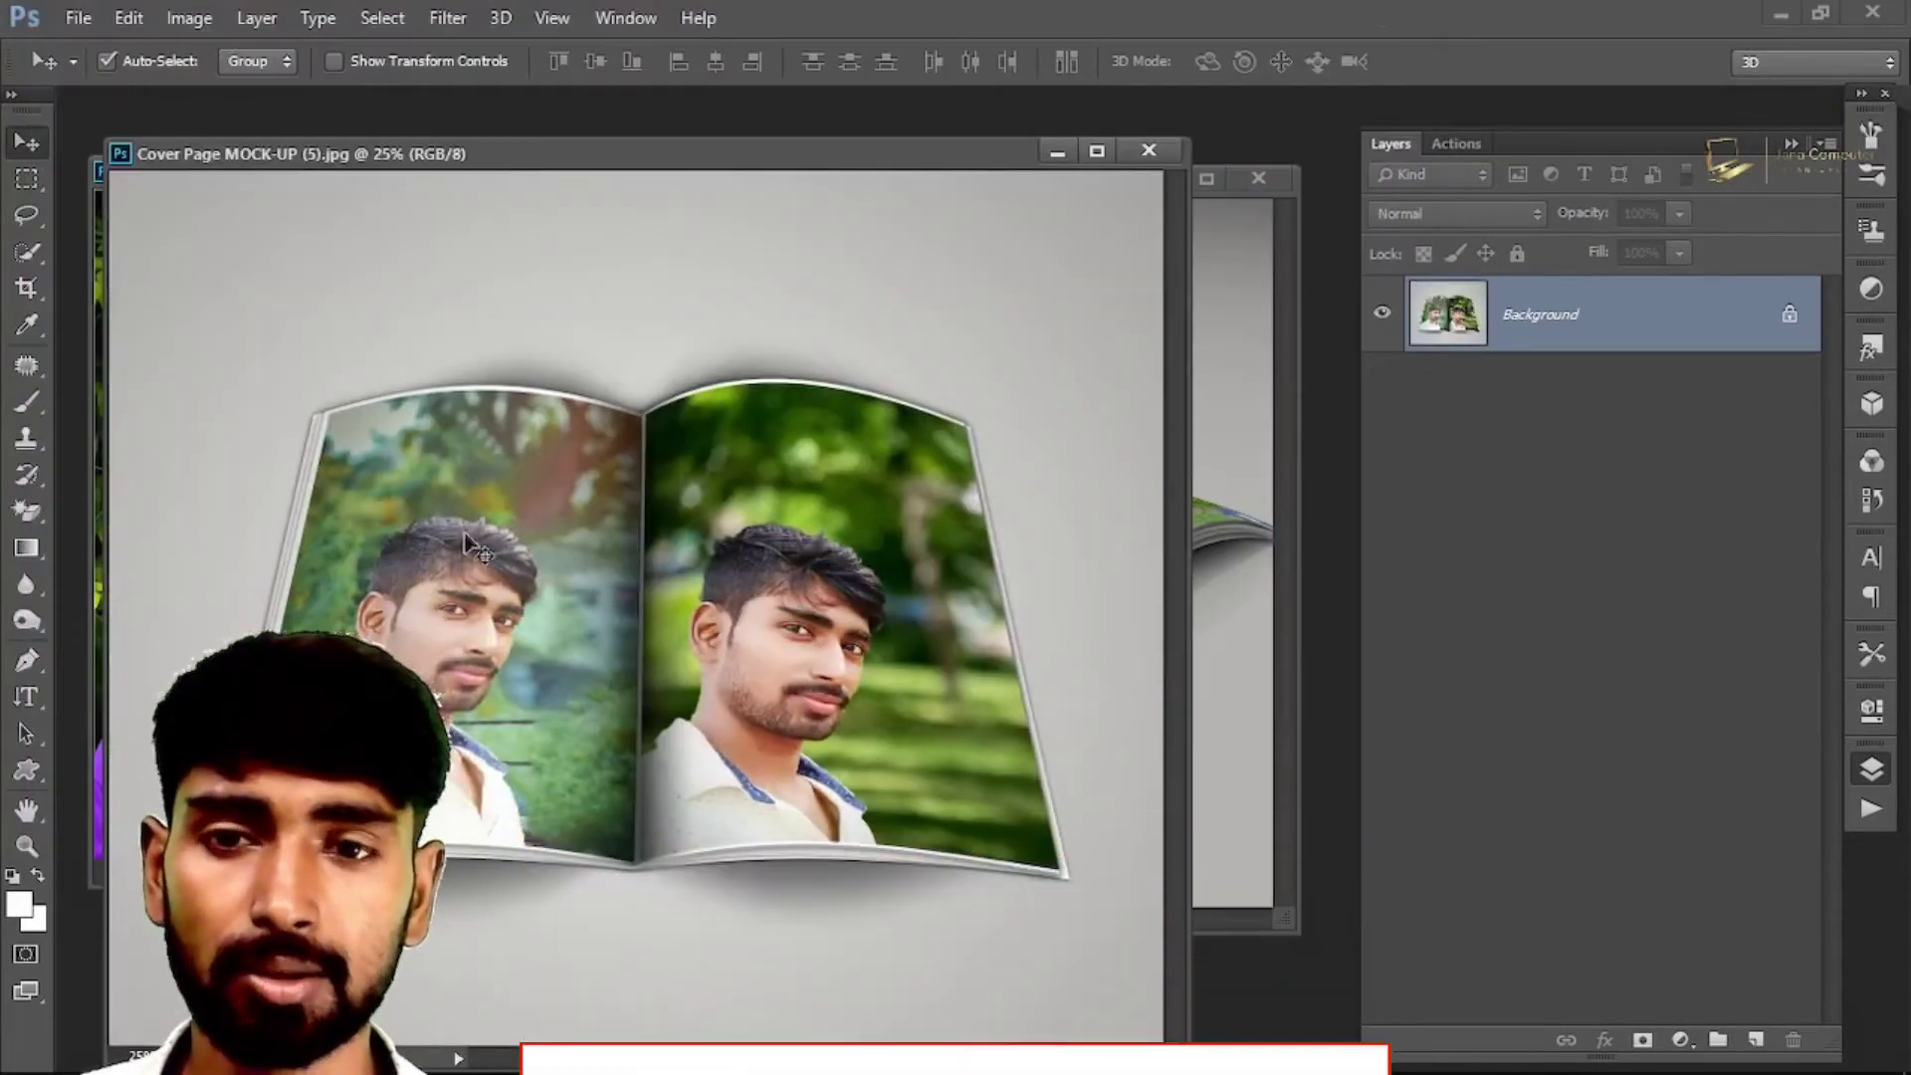
{"action": "left_click_drag", "start_coordinate": [478, 617], "coordinate": [426, 590]}
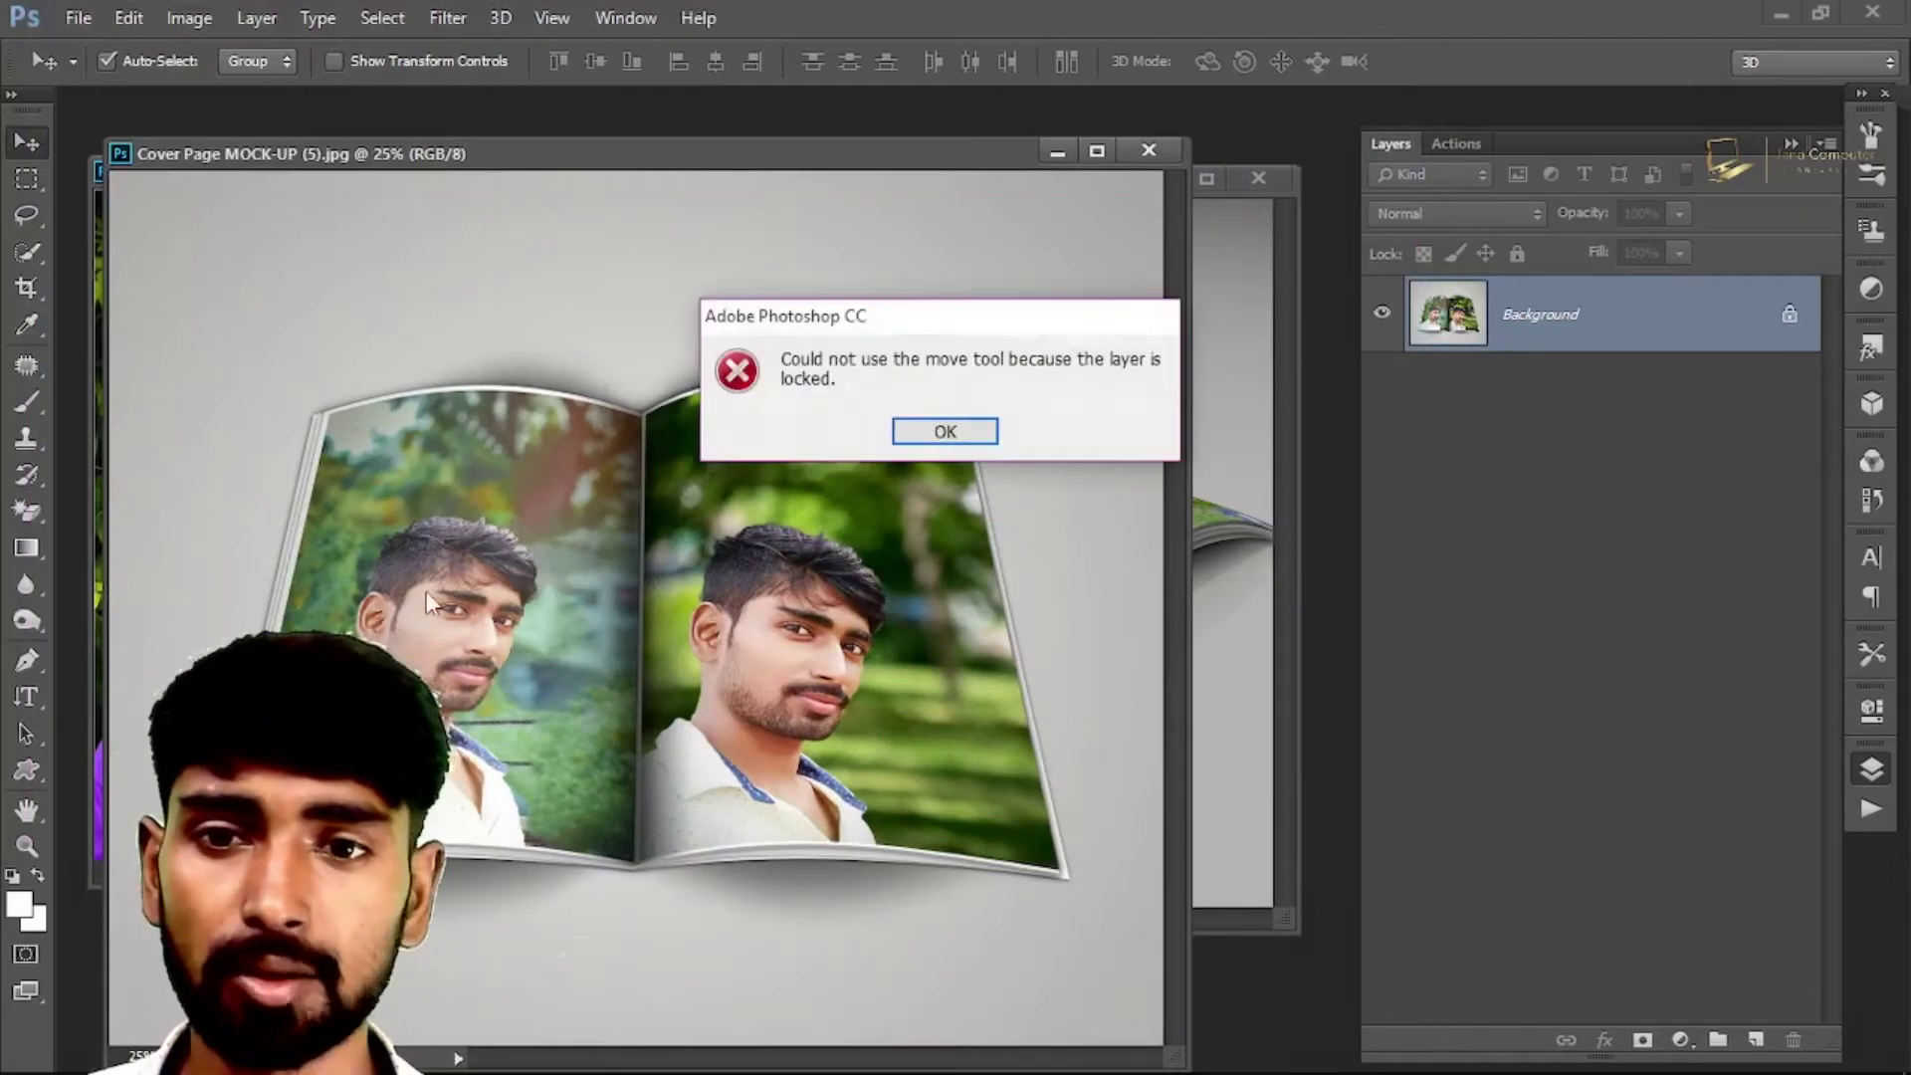
{"action": "left_click", "coordinate": [902, 436]}
{"action": "left_click_drag", "start_coordinate": [868, 144], "coordinate": [798, 146]}
{"action": "left_click", "coordinate": [1182, 530]}
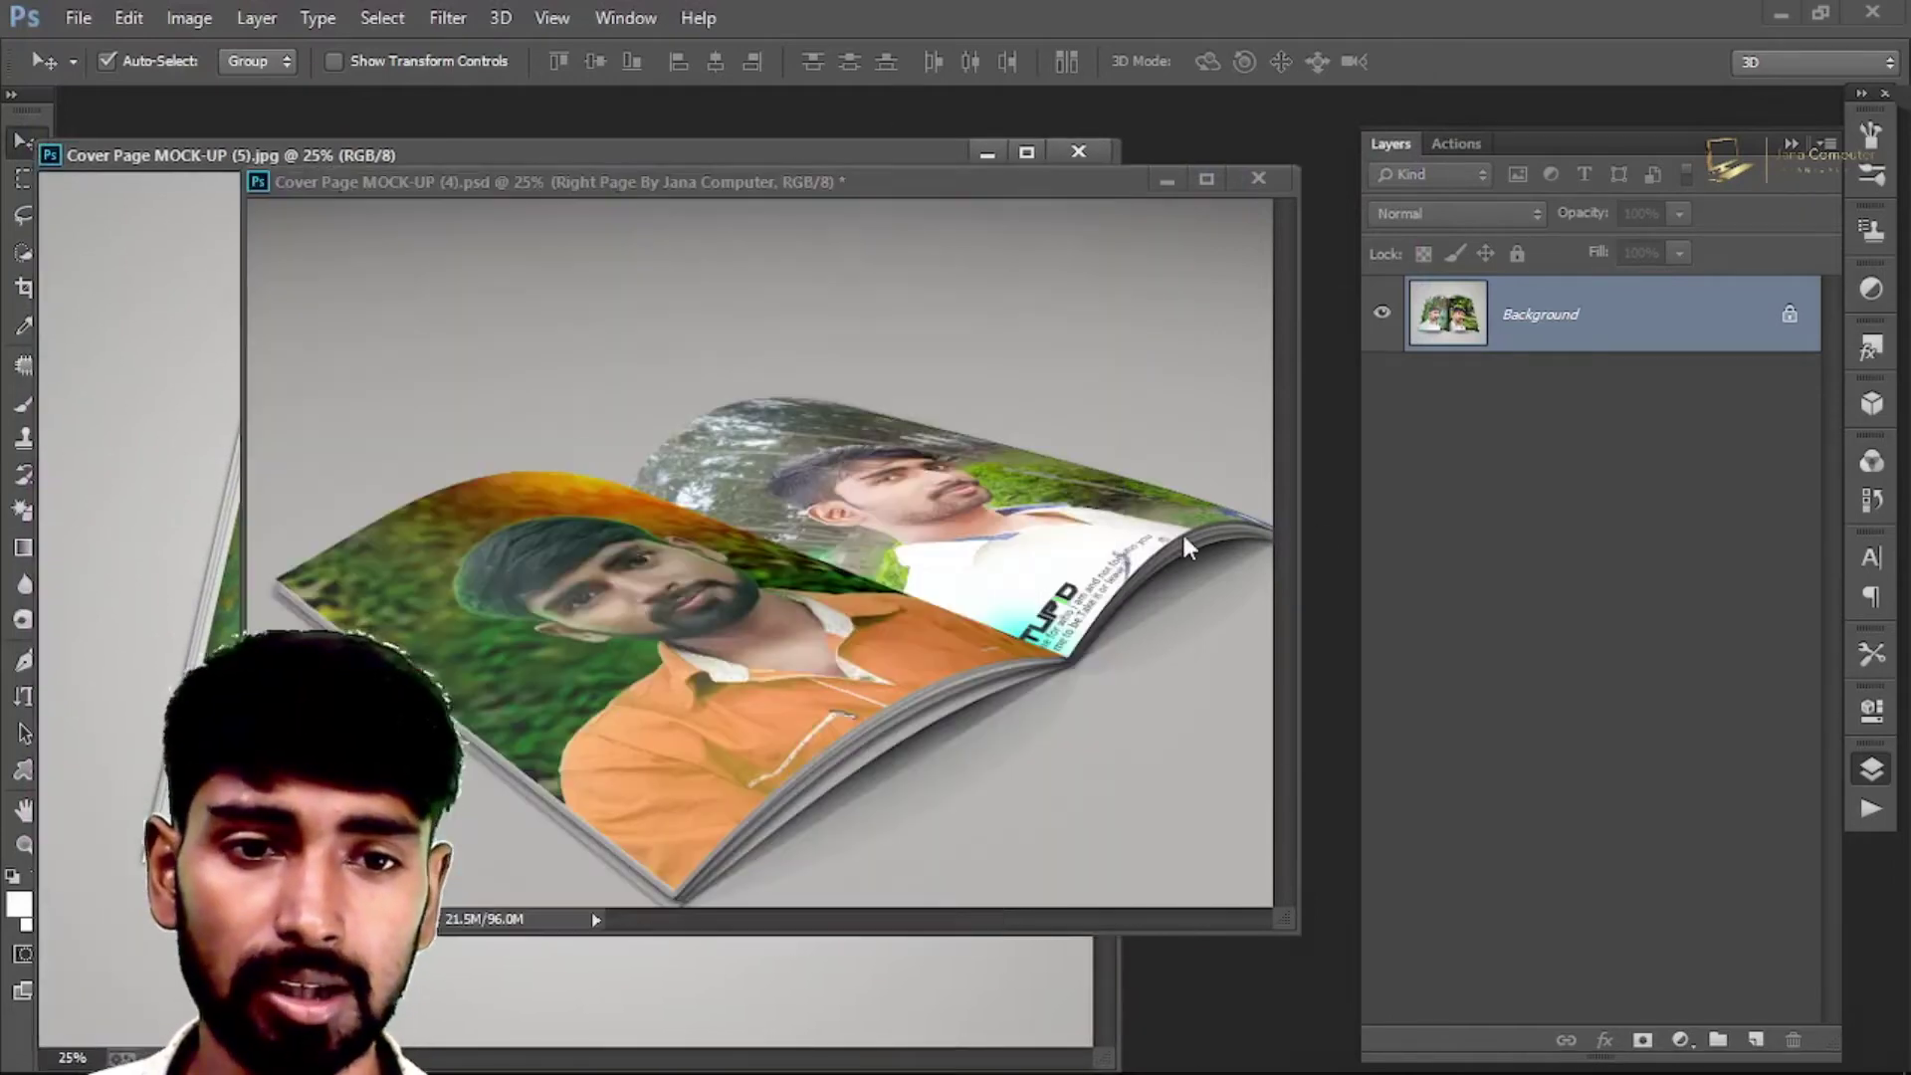
{"action": "left_click_drag", "start_coordinate": [489, 194], "coordinate": [818, 266]}
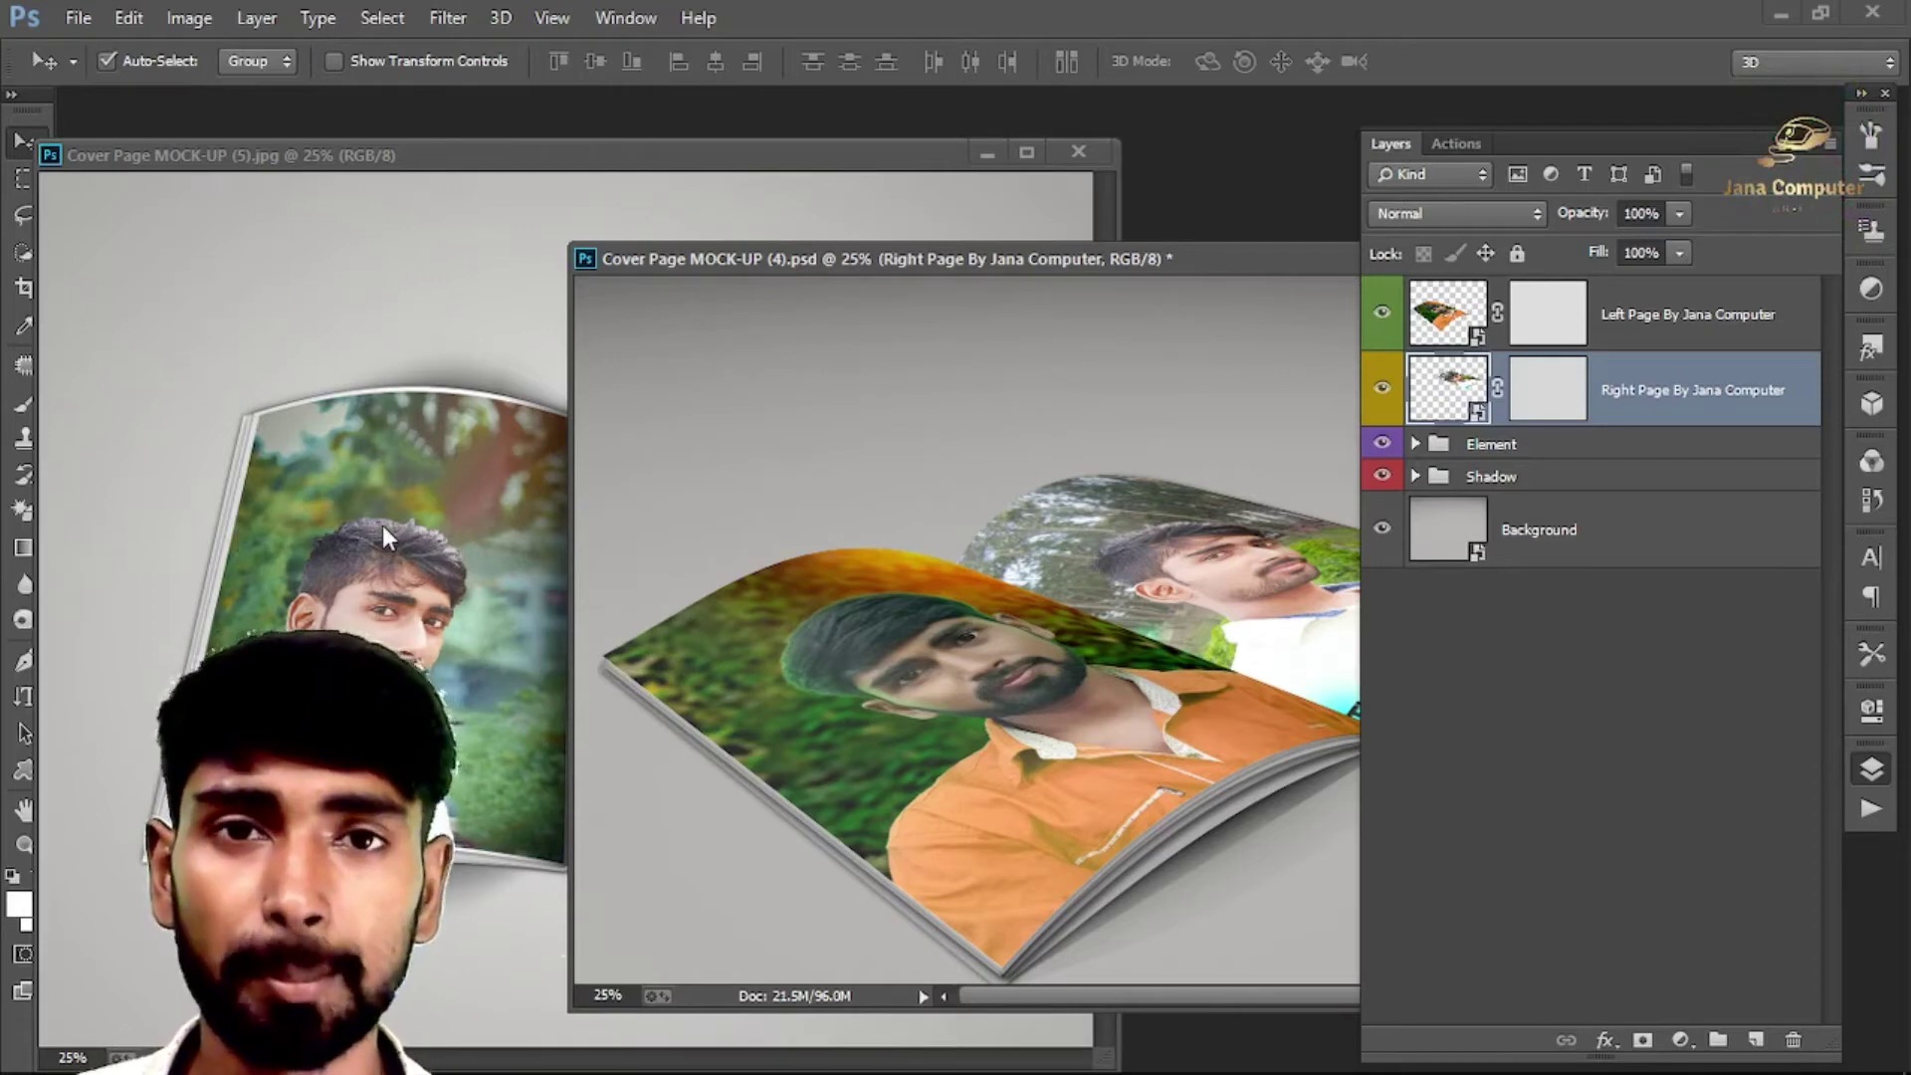
Step: Move the Cover Page MOCK-UP (4) window back into full view and close the finished mock-up documents
{"action": "left_click", "coordinate": [840, 566]}
{"action": "right_click", "coordinate": [938, 260]}
{"action": "left_click", "coordinate": [1237, 263]}
{"action": "left_click_drag", "start_coordinate": [1124, 277], "coordinate": [822, 269]}
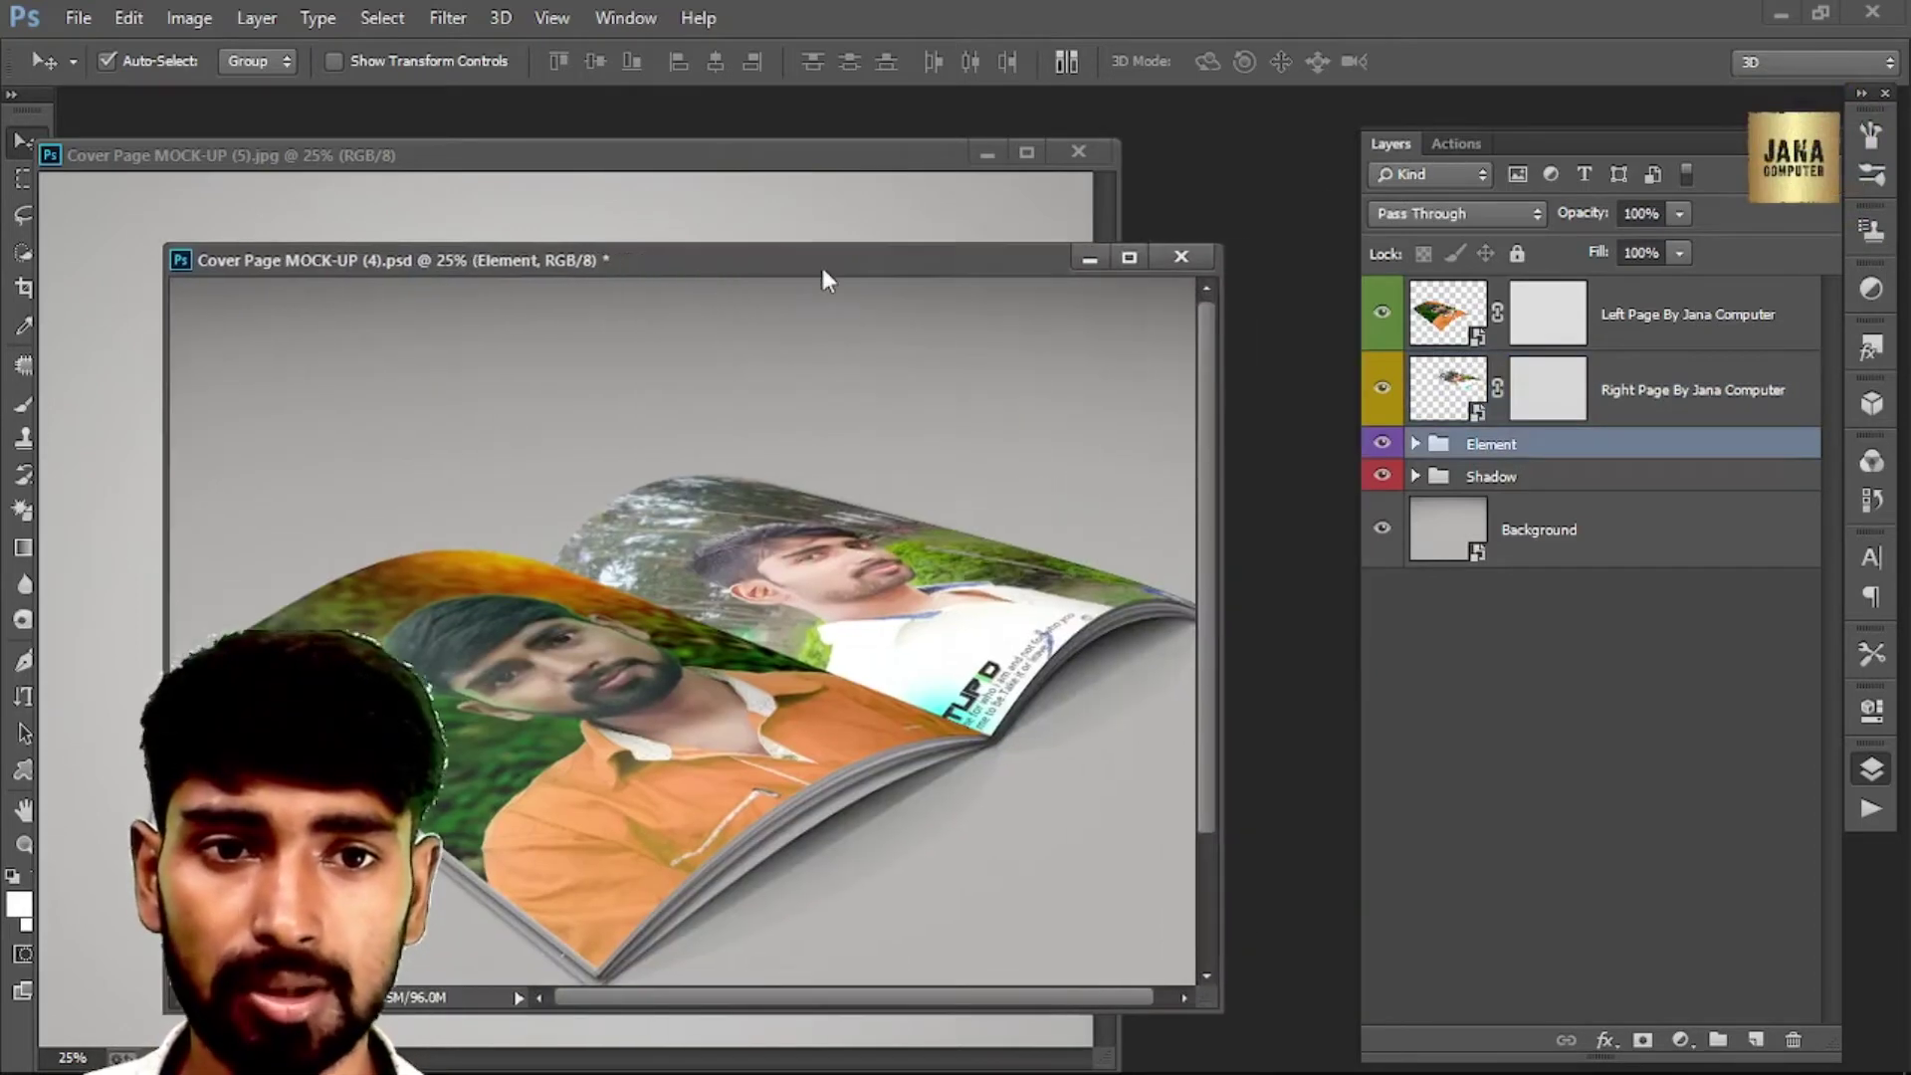
{"action": "left_click", "coordinate": [1189, 260]}
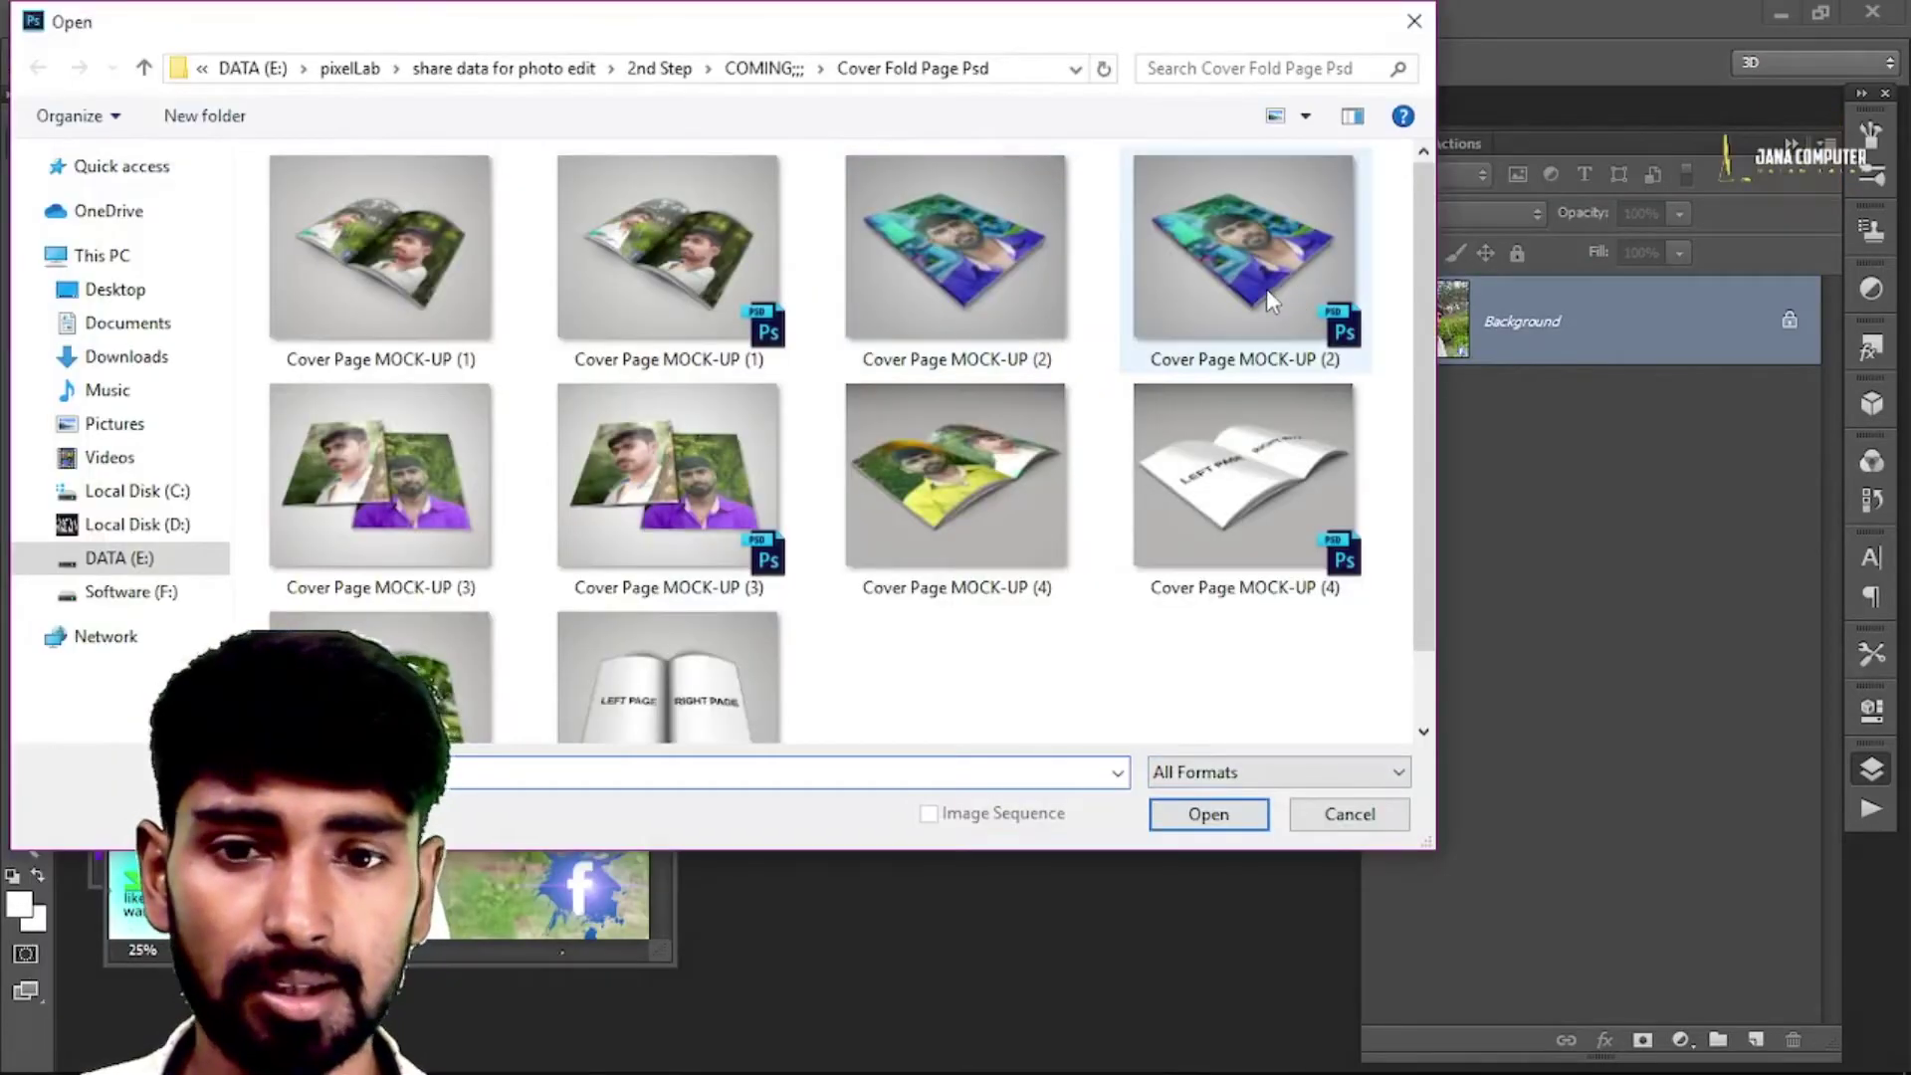
Step: Open Cover Page MOCK-UP (2).psd from the Cover Fold Page Psd folder and reposition its window
{"action": "double_click", "coordinate": [1266, 289]}
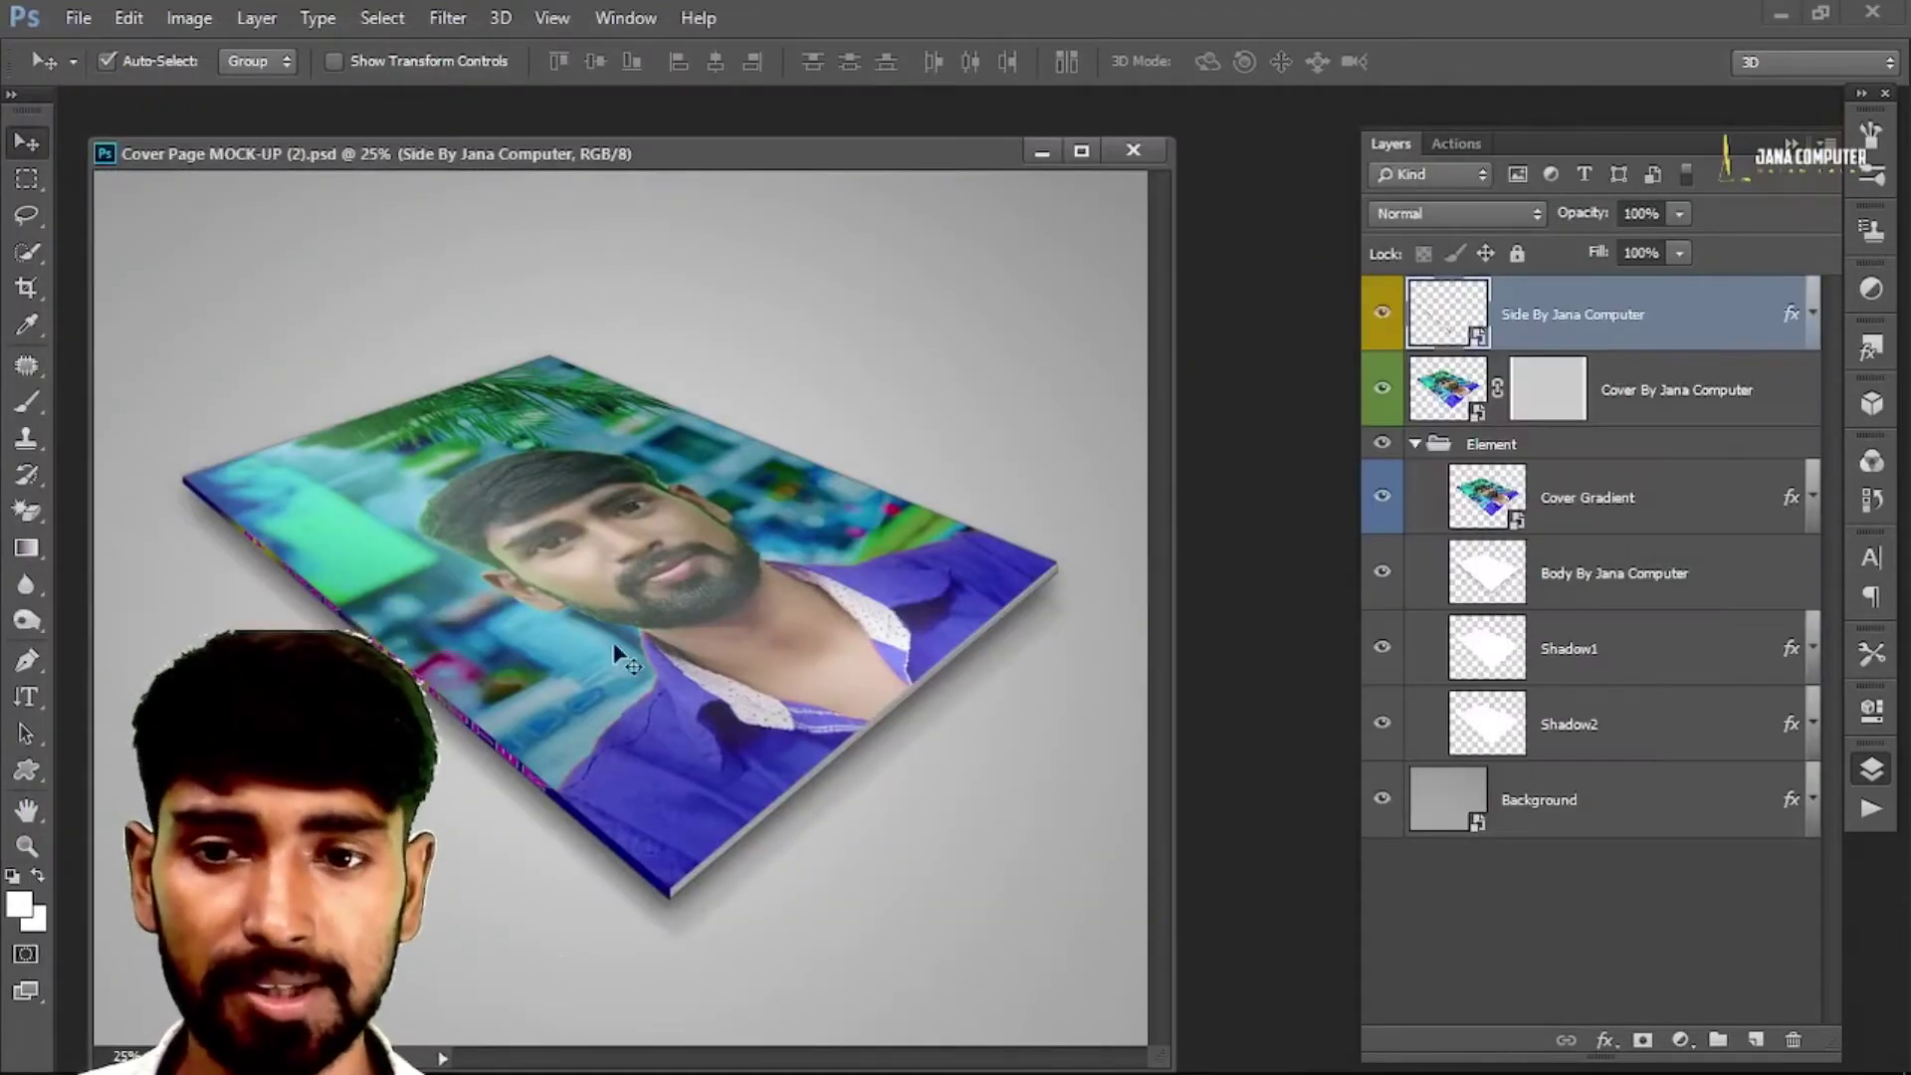
{"action": "left_click_drag", "start_coordinate": [627, 162], "coordinate": [703, 155]}
{"action": "left_click", "coordinate": [675, 513]}
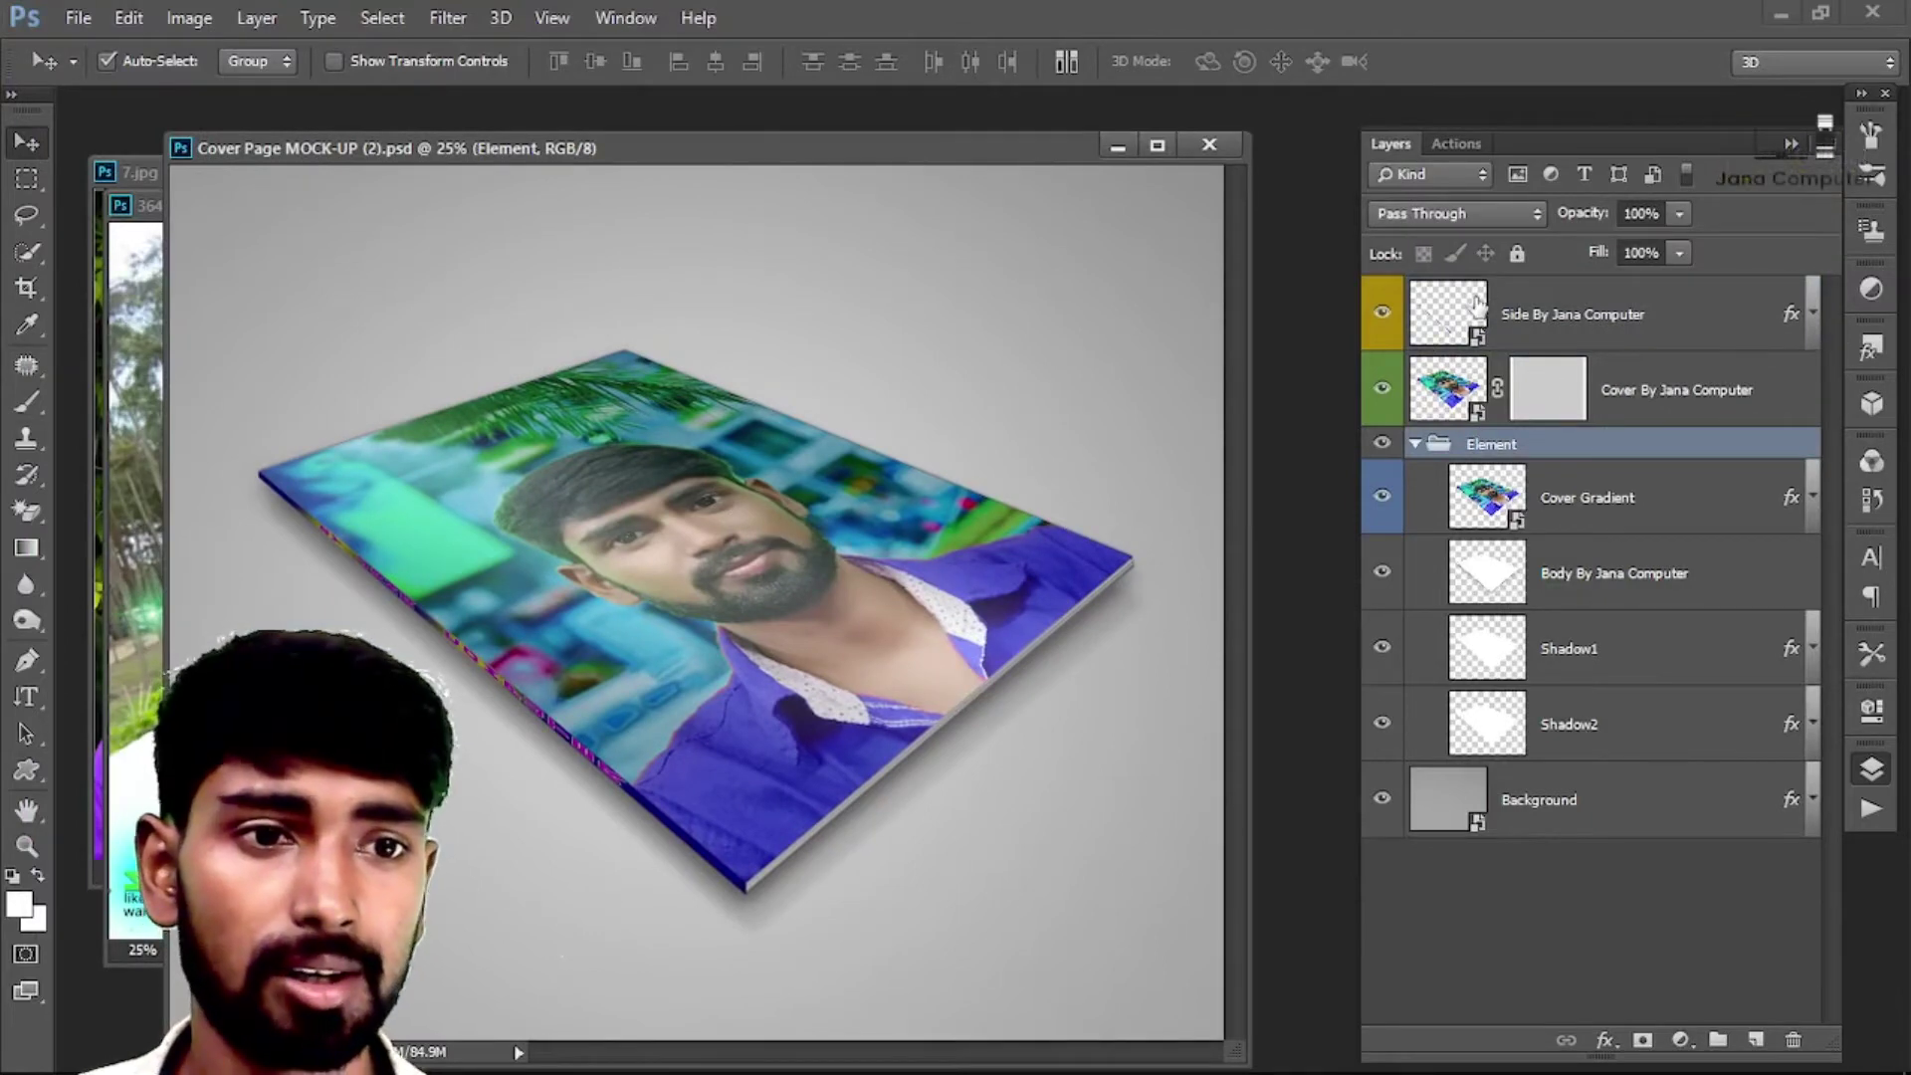
Step: Hide and reshow the Side By Jana Computer, Cover By Jana Computer and Cover Gradient layers to examine what each contributes
{"action": "left_click", "coordinate": [1384, 315]}
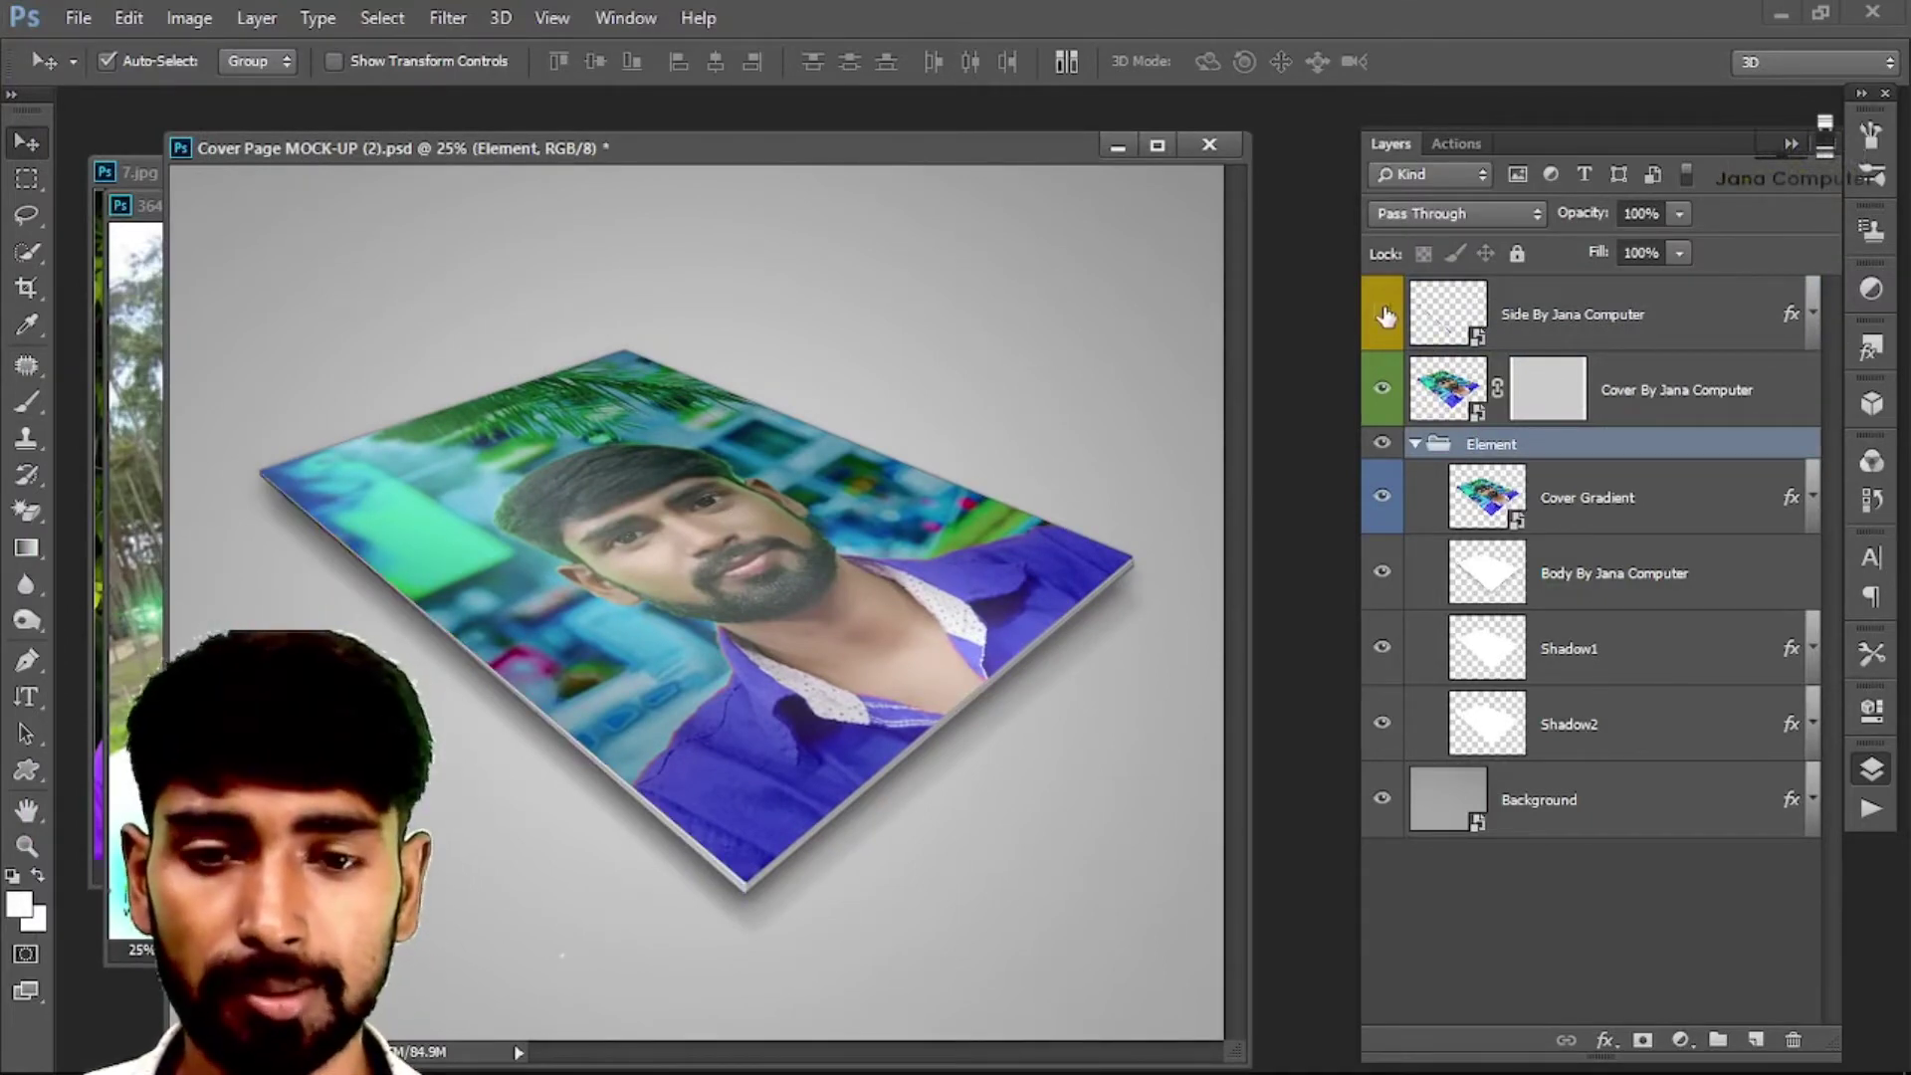
{"action": "left_click", "coordinate": [1385, 315]}
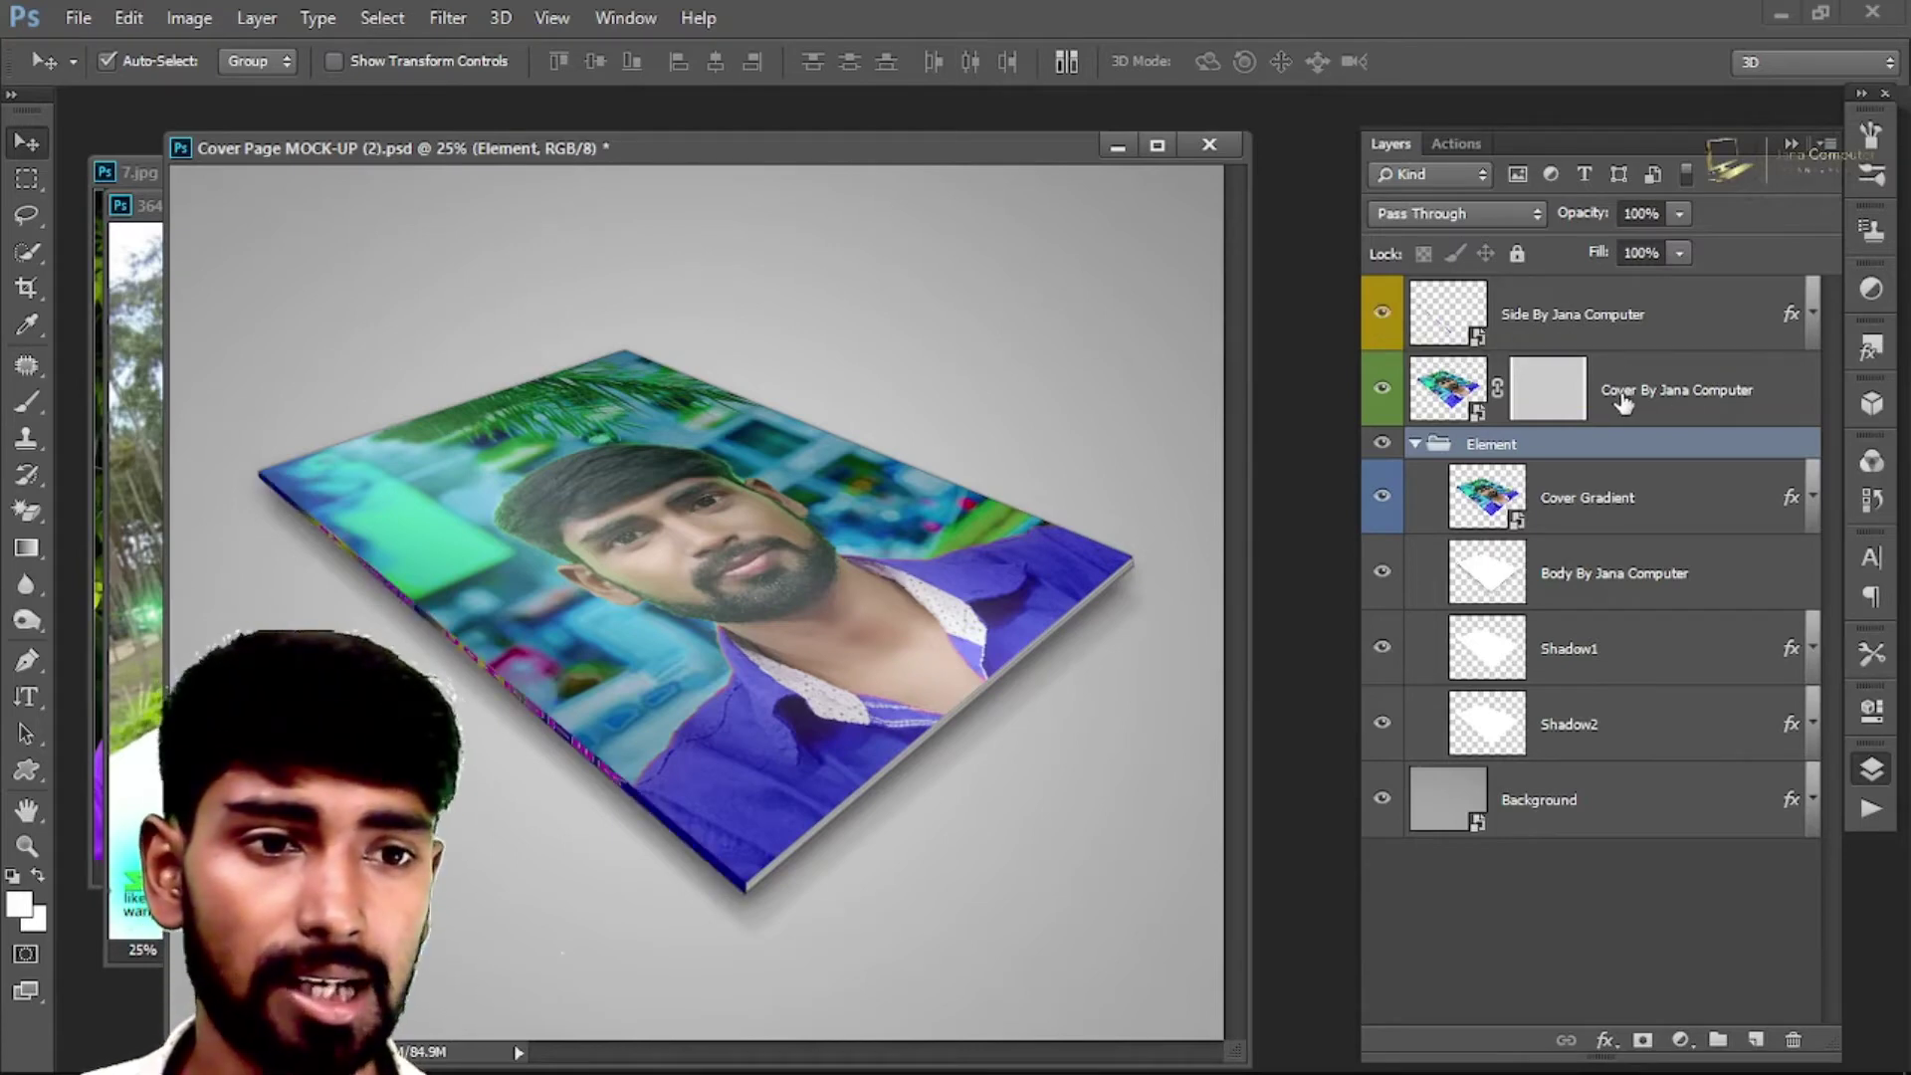
{"action": "left_click", "coordinate": [1382, 390]}
{"action": "left_click", "coordinate": [1382, 392]}
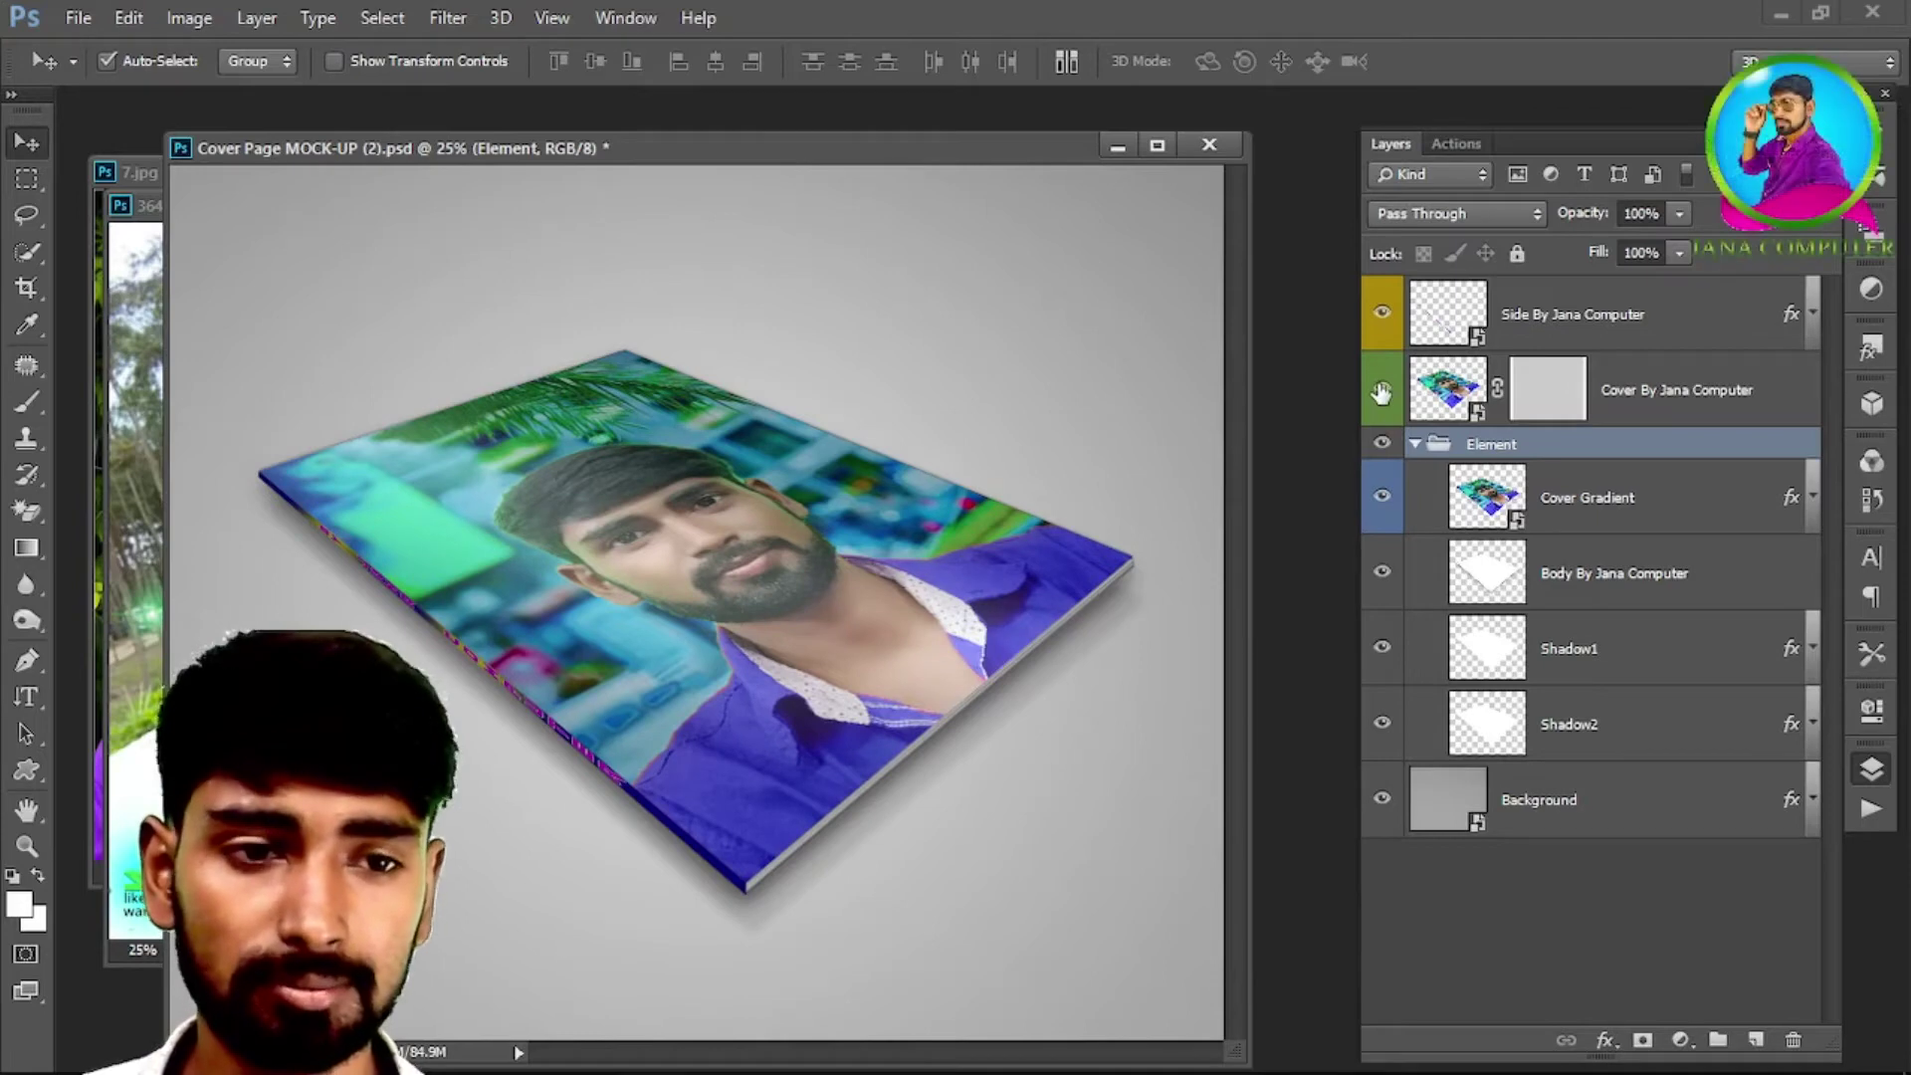
{"action": "left_click", "coordinate": [1380, 498]}
{"action": "left_click", "coordinate": [1379, 498]}
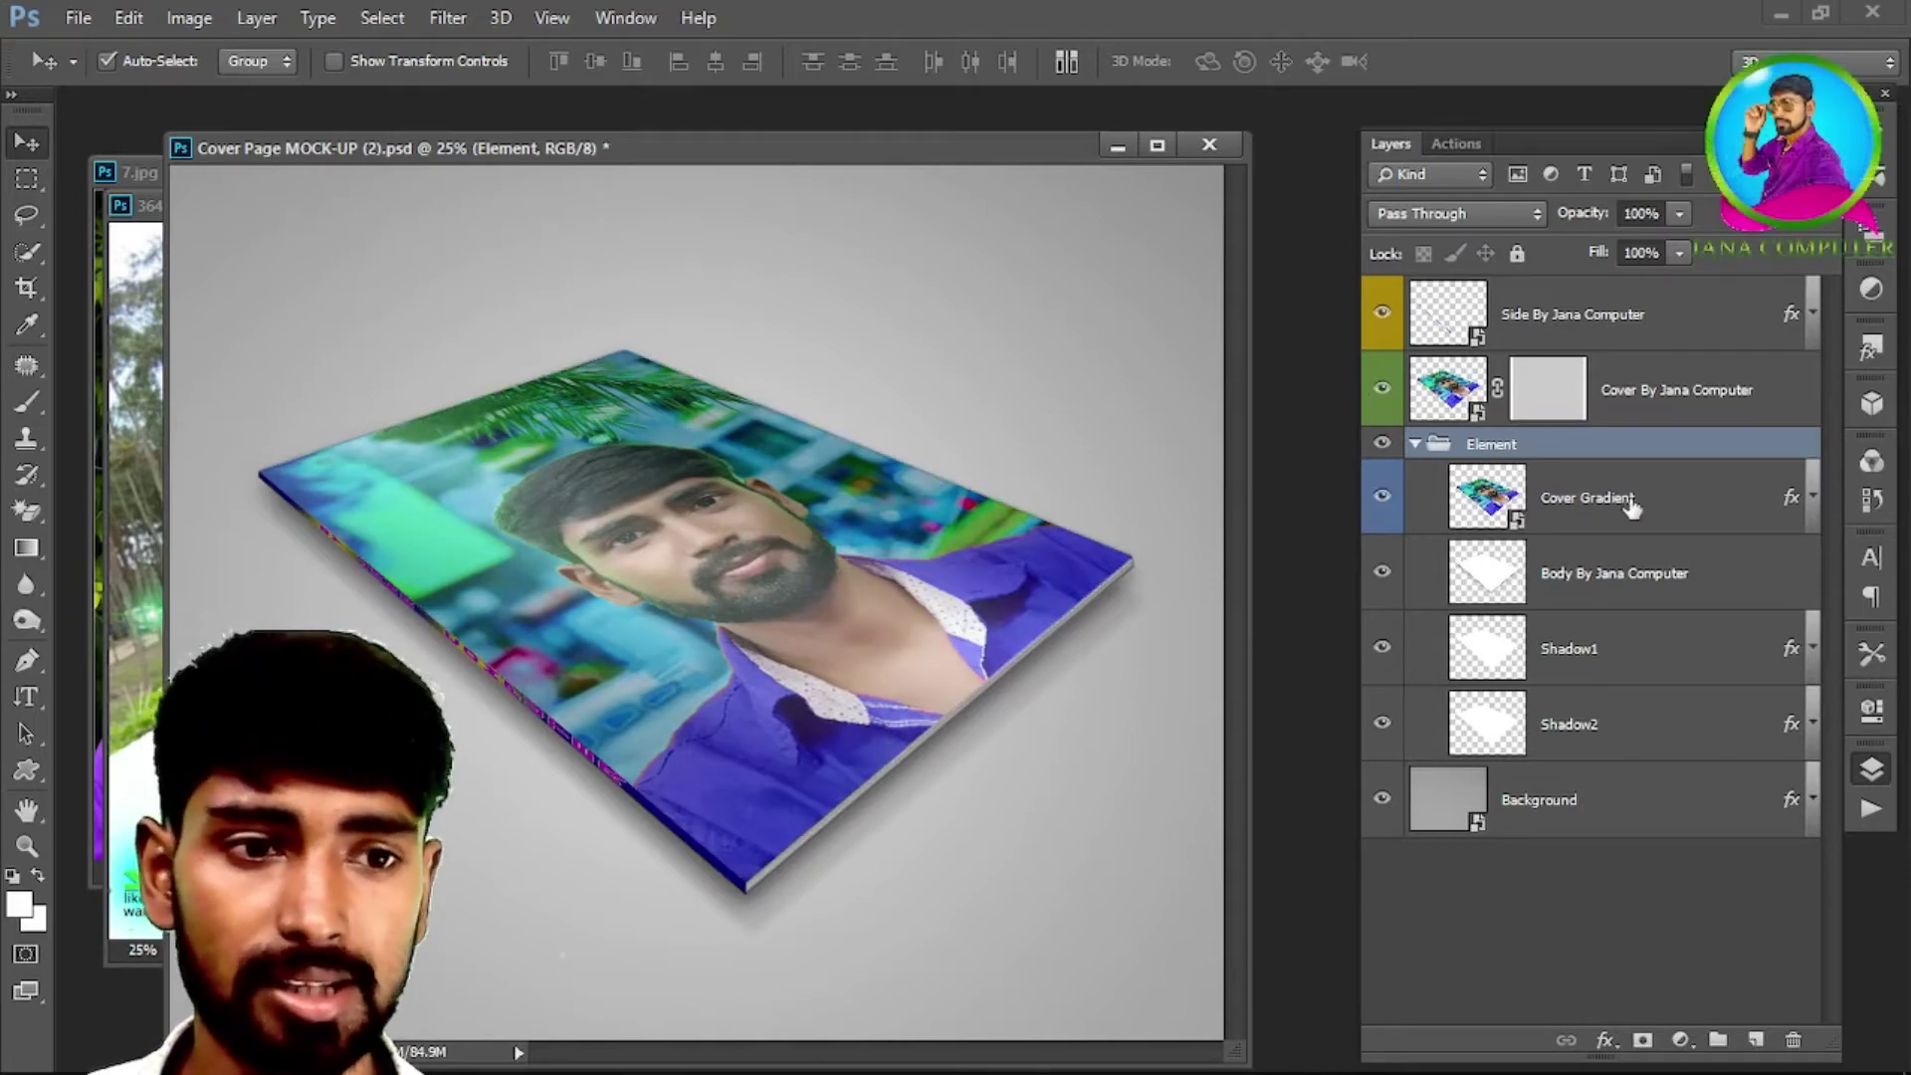
{"action": "left_click", "coordinate": [1380, 499]}
{"action": "left_click", "coordinate": [1380, 498]}
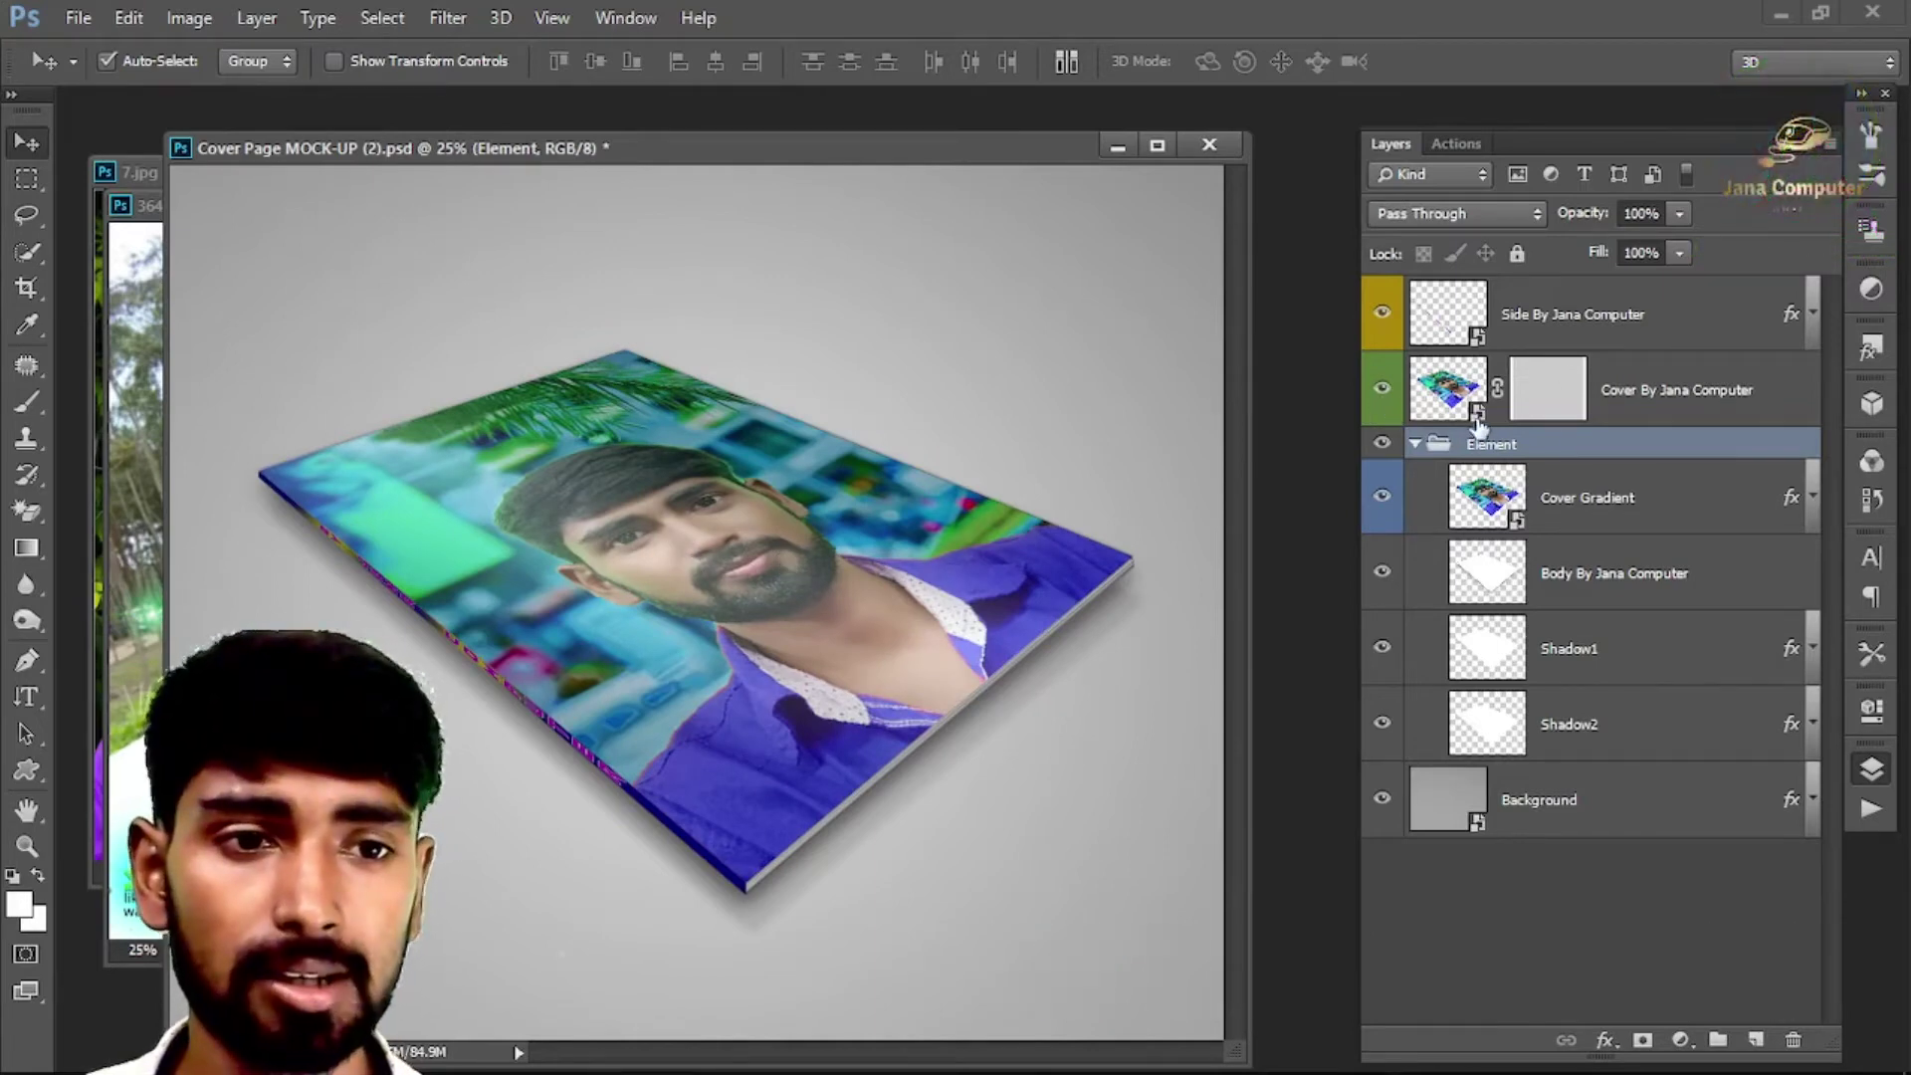
Step: Open the contents of the Cover By Jana Computer smart object and delete its existing portrait layer
{"action": "double_click", "coordinate": [1448, 388]}
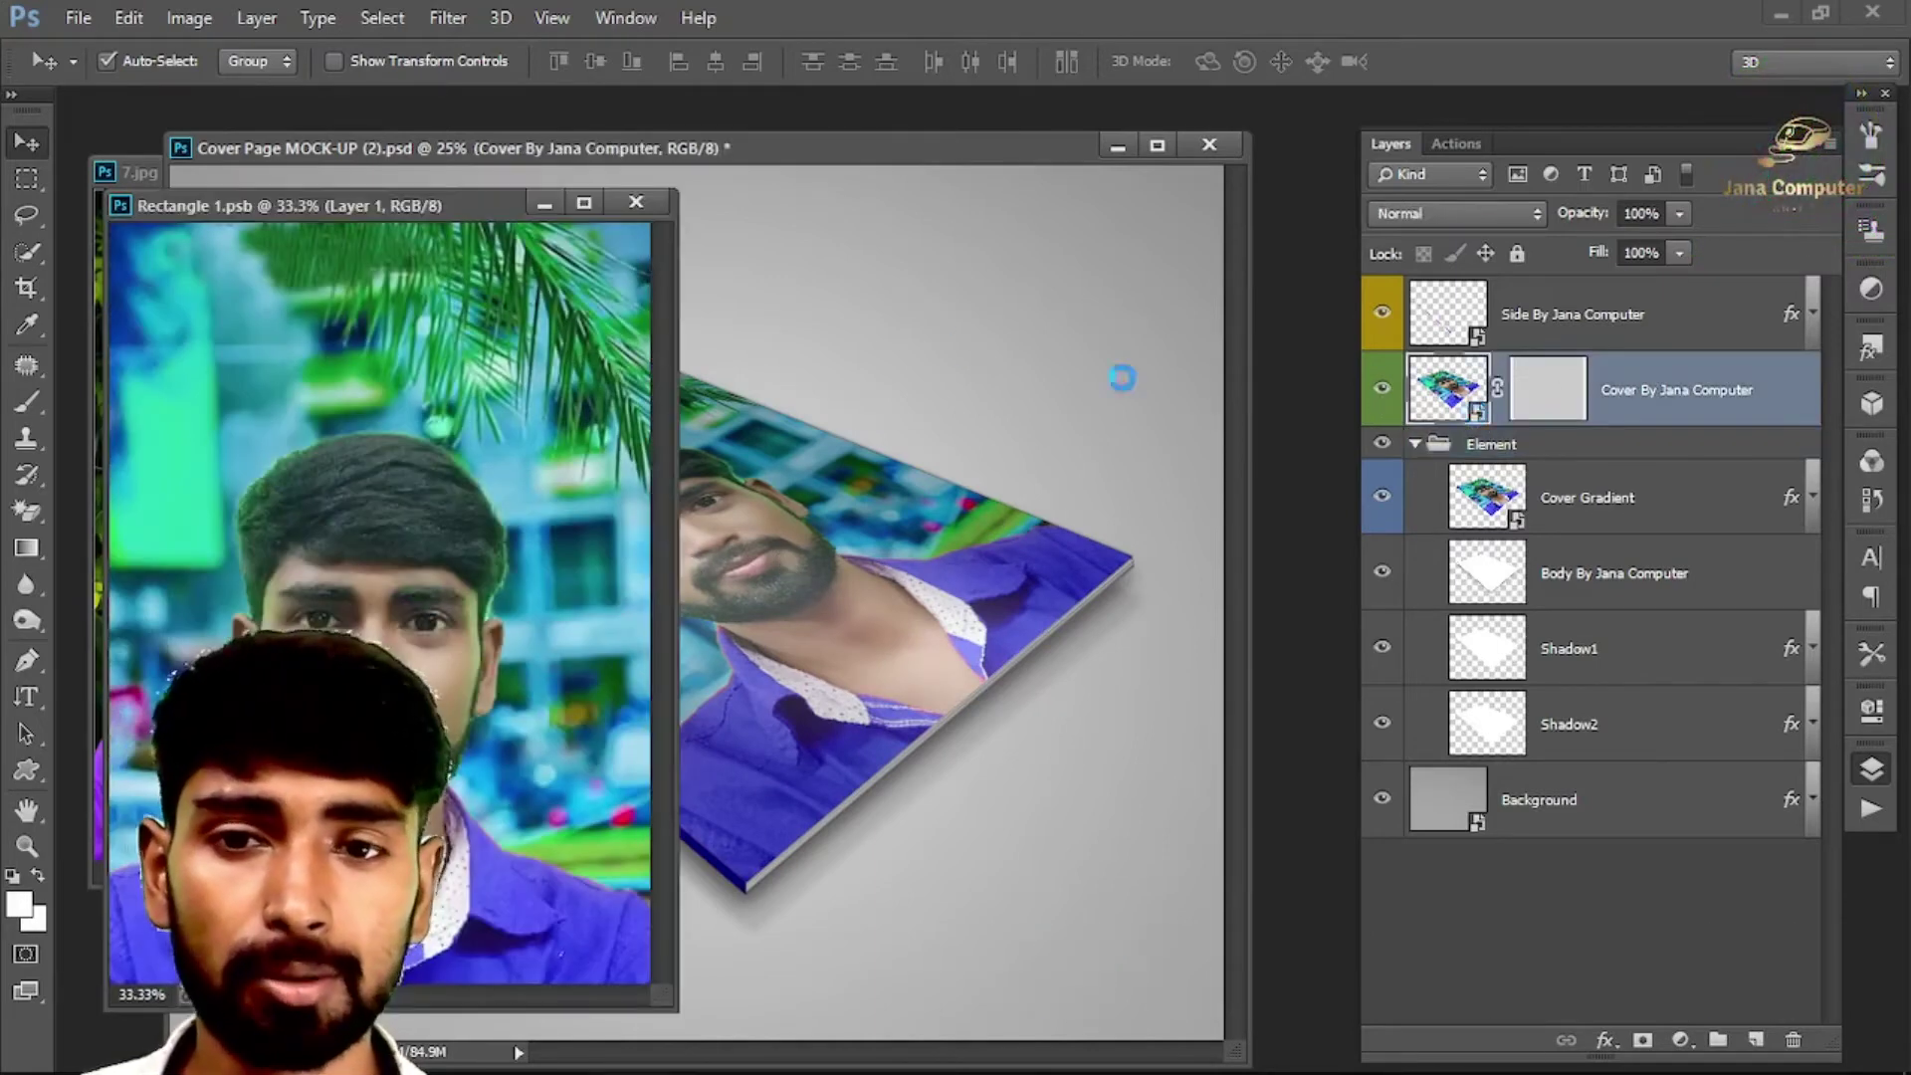
{"action": "left_click_drag", "start_coordinate": [337, 207], "coordinate": [610, 252]}
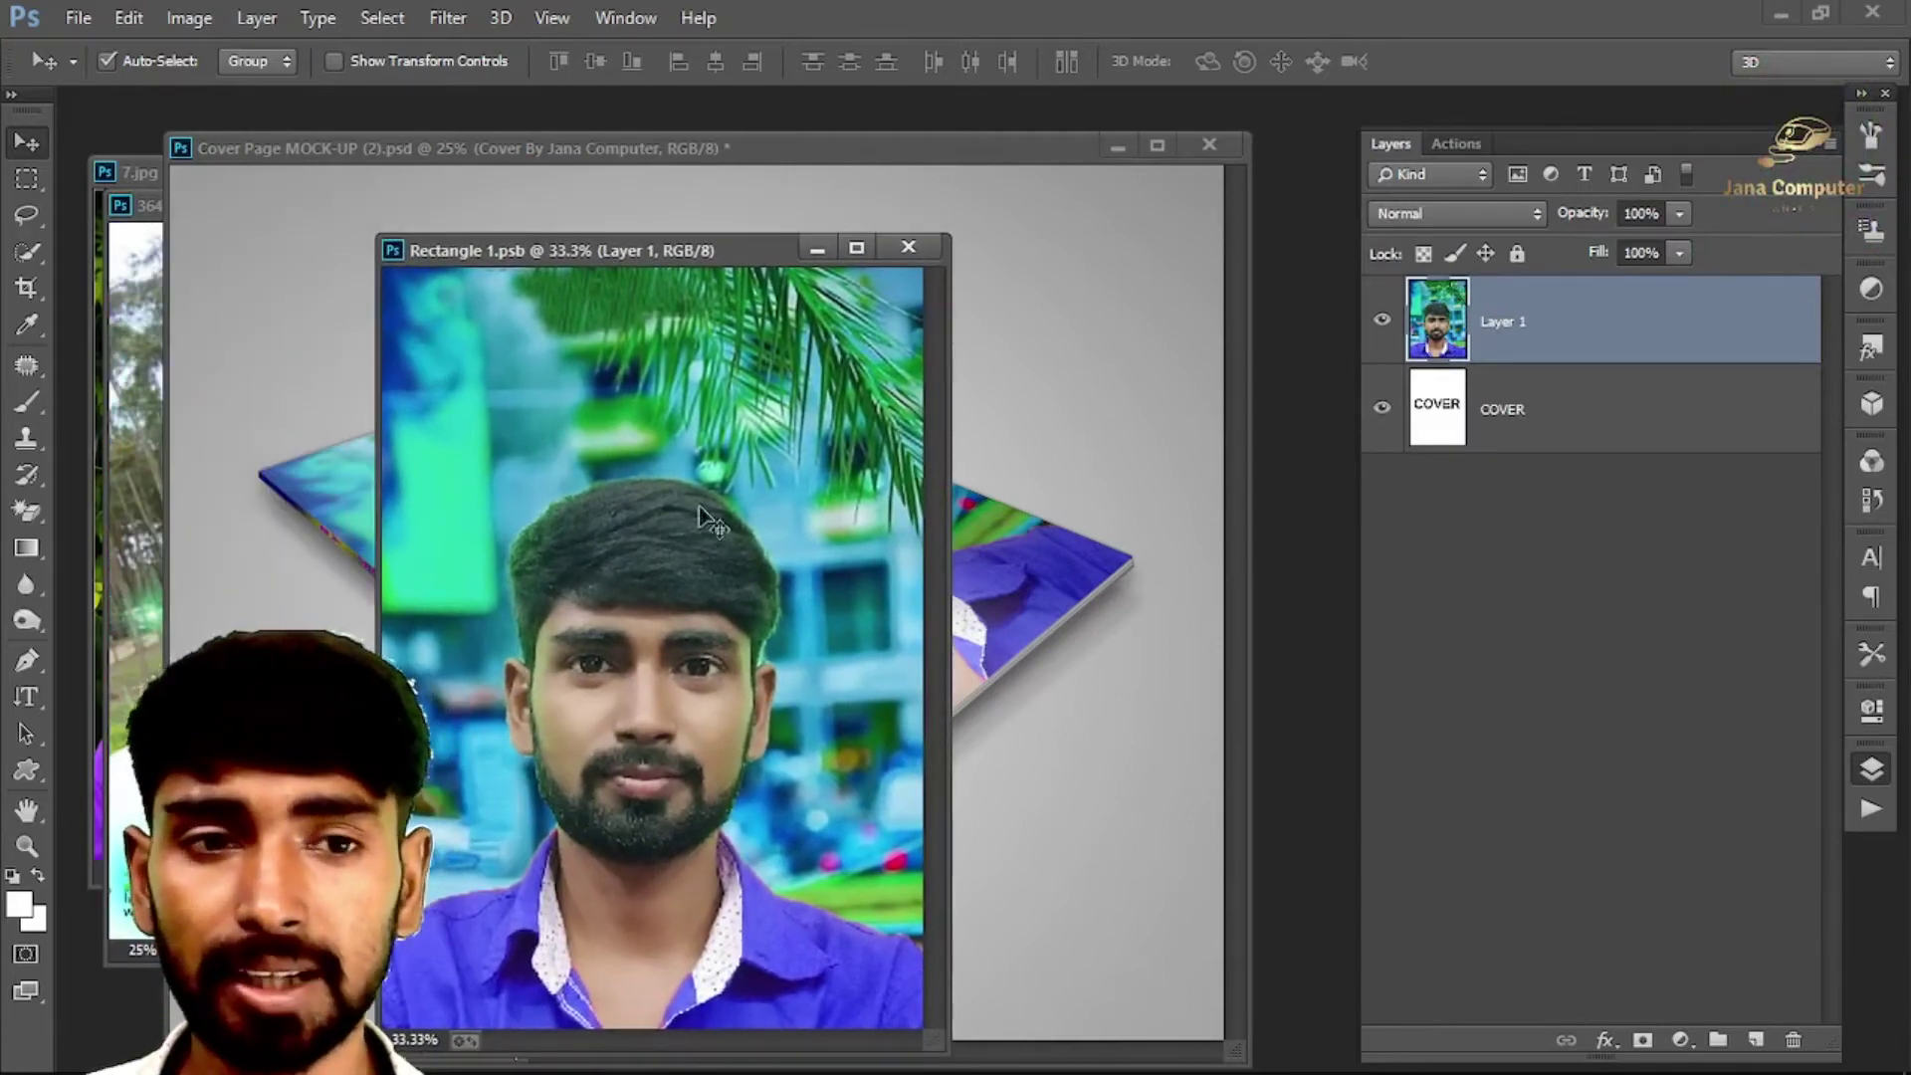
{"action": "key", "text": "Delete"}
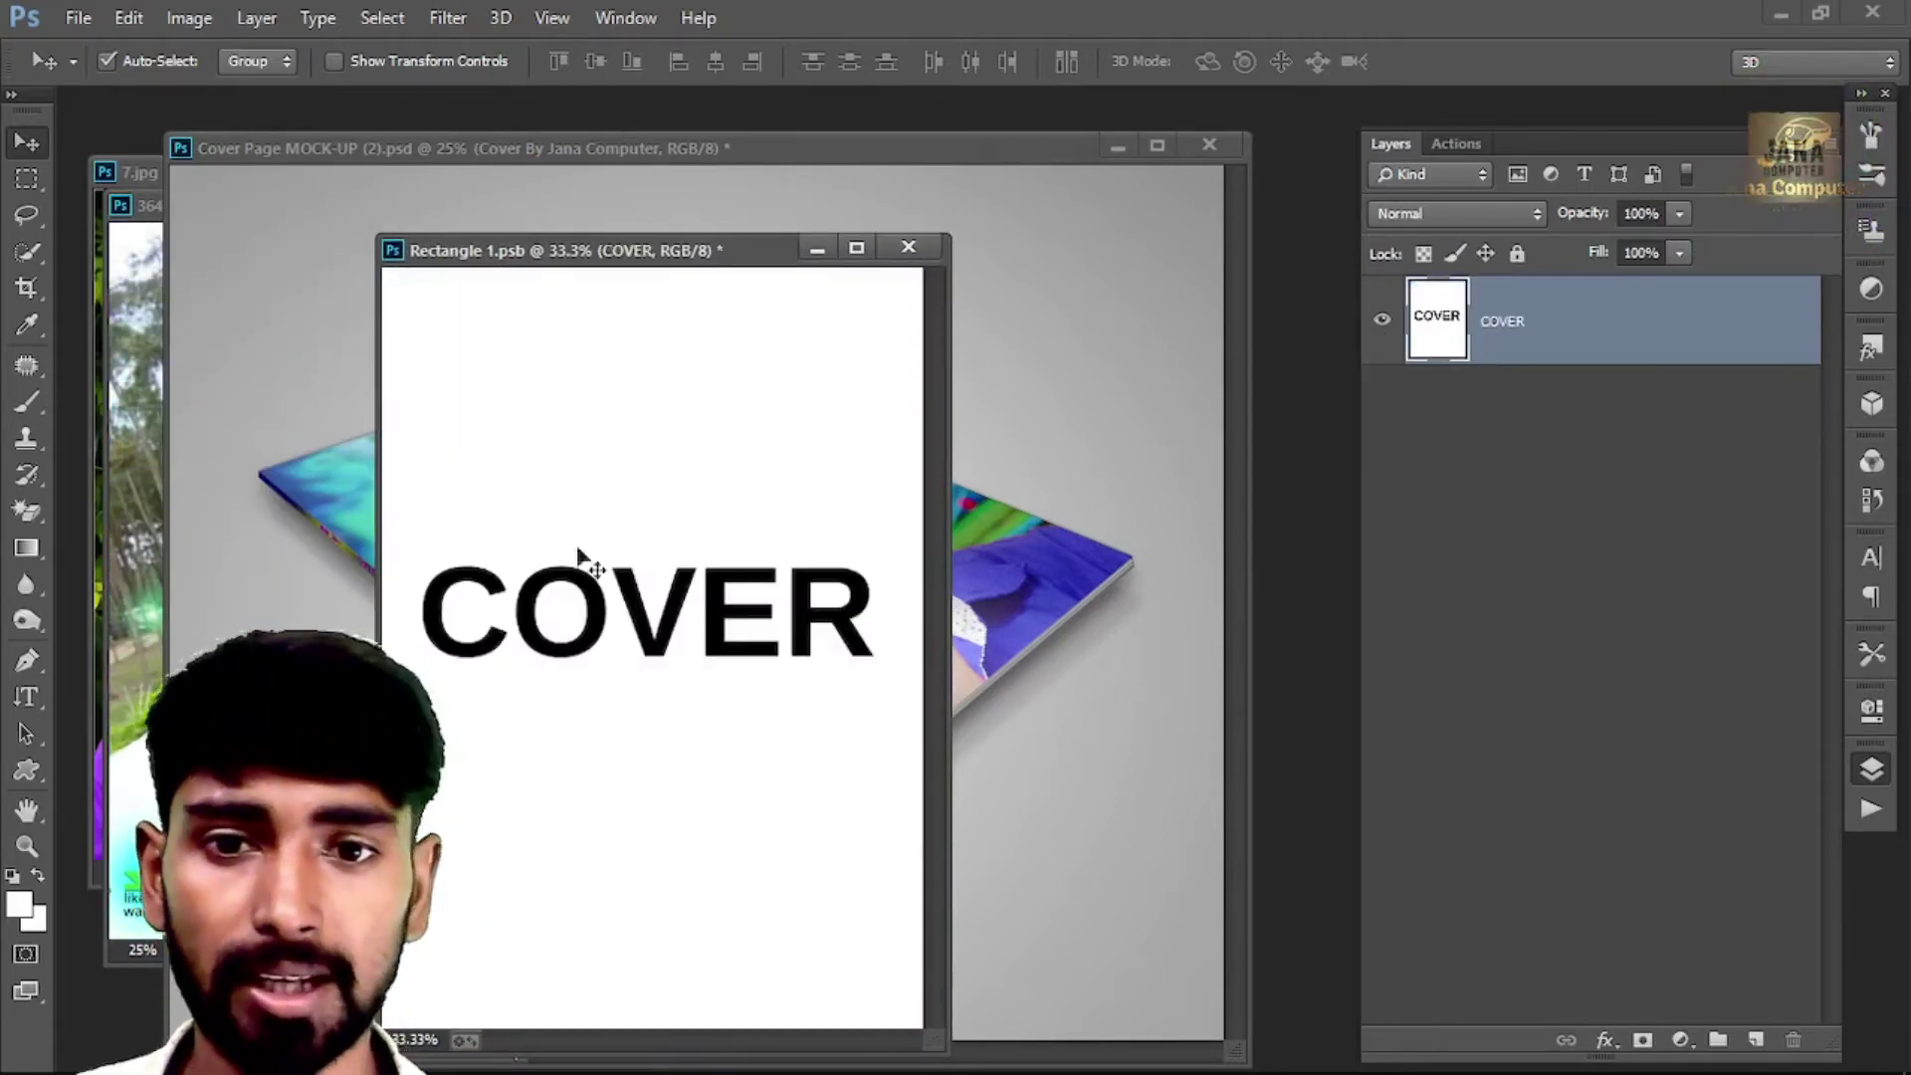
Step: Copy photo 7 into Rectangle 1.psb above the COVER layer and enlarge it to nearly the size of the page
{"action": "left_click", "coordinate": [135, 457]}
{"action": "left_click_drag", "start_coordinate": [287, 205], "coordinate": [333, 223]}
{"action": "left_click", "coordinate": [118, 448]}
{"action": "left_click_drag", "start_coordinate": [130, 456], "coordinate": [443, 460]}
{"action": "key", "text": "ctrl+t"}
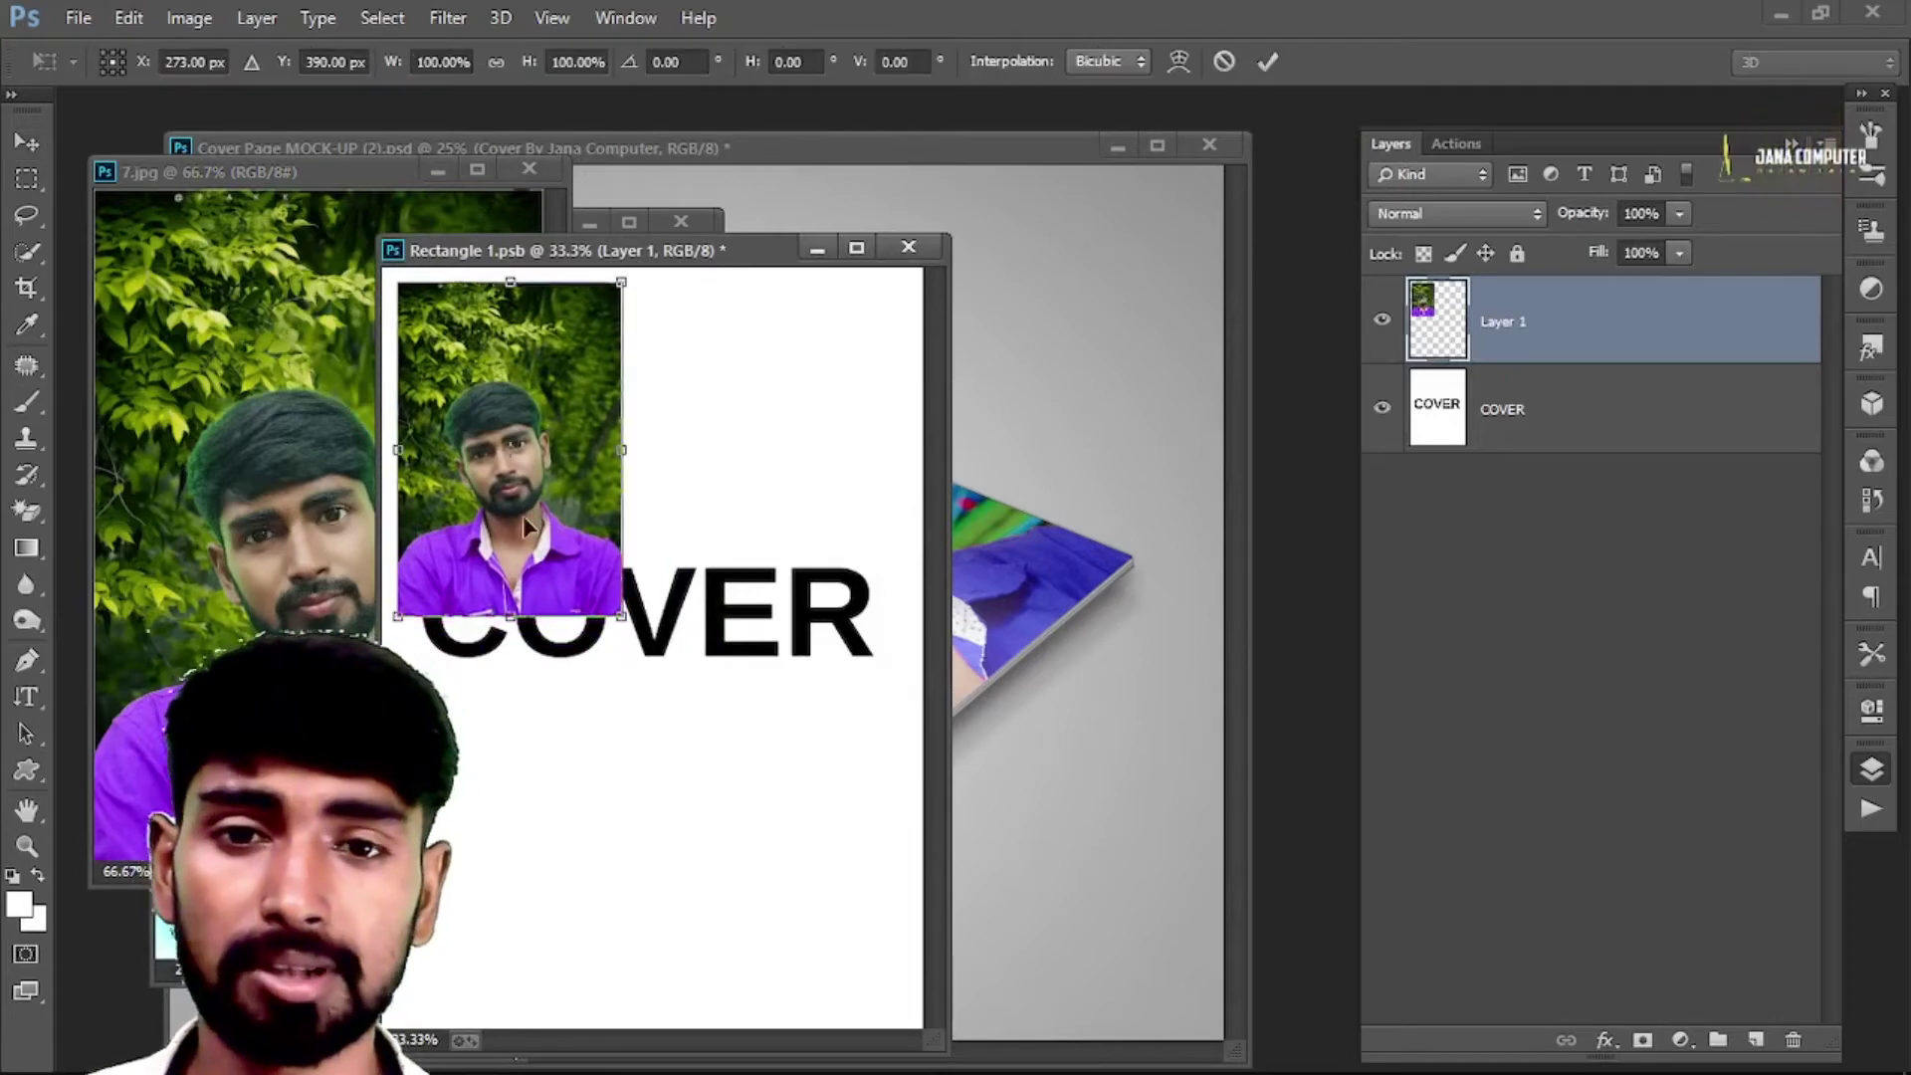
{"action": "left_click_drag", "start_coordinate": [621, 616], "coordinate": [940, 1016]}
{"action": "key", "text": "Return"}
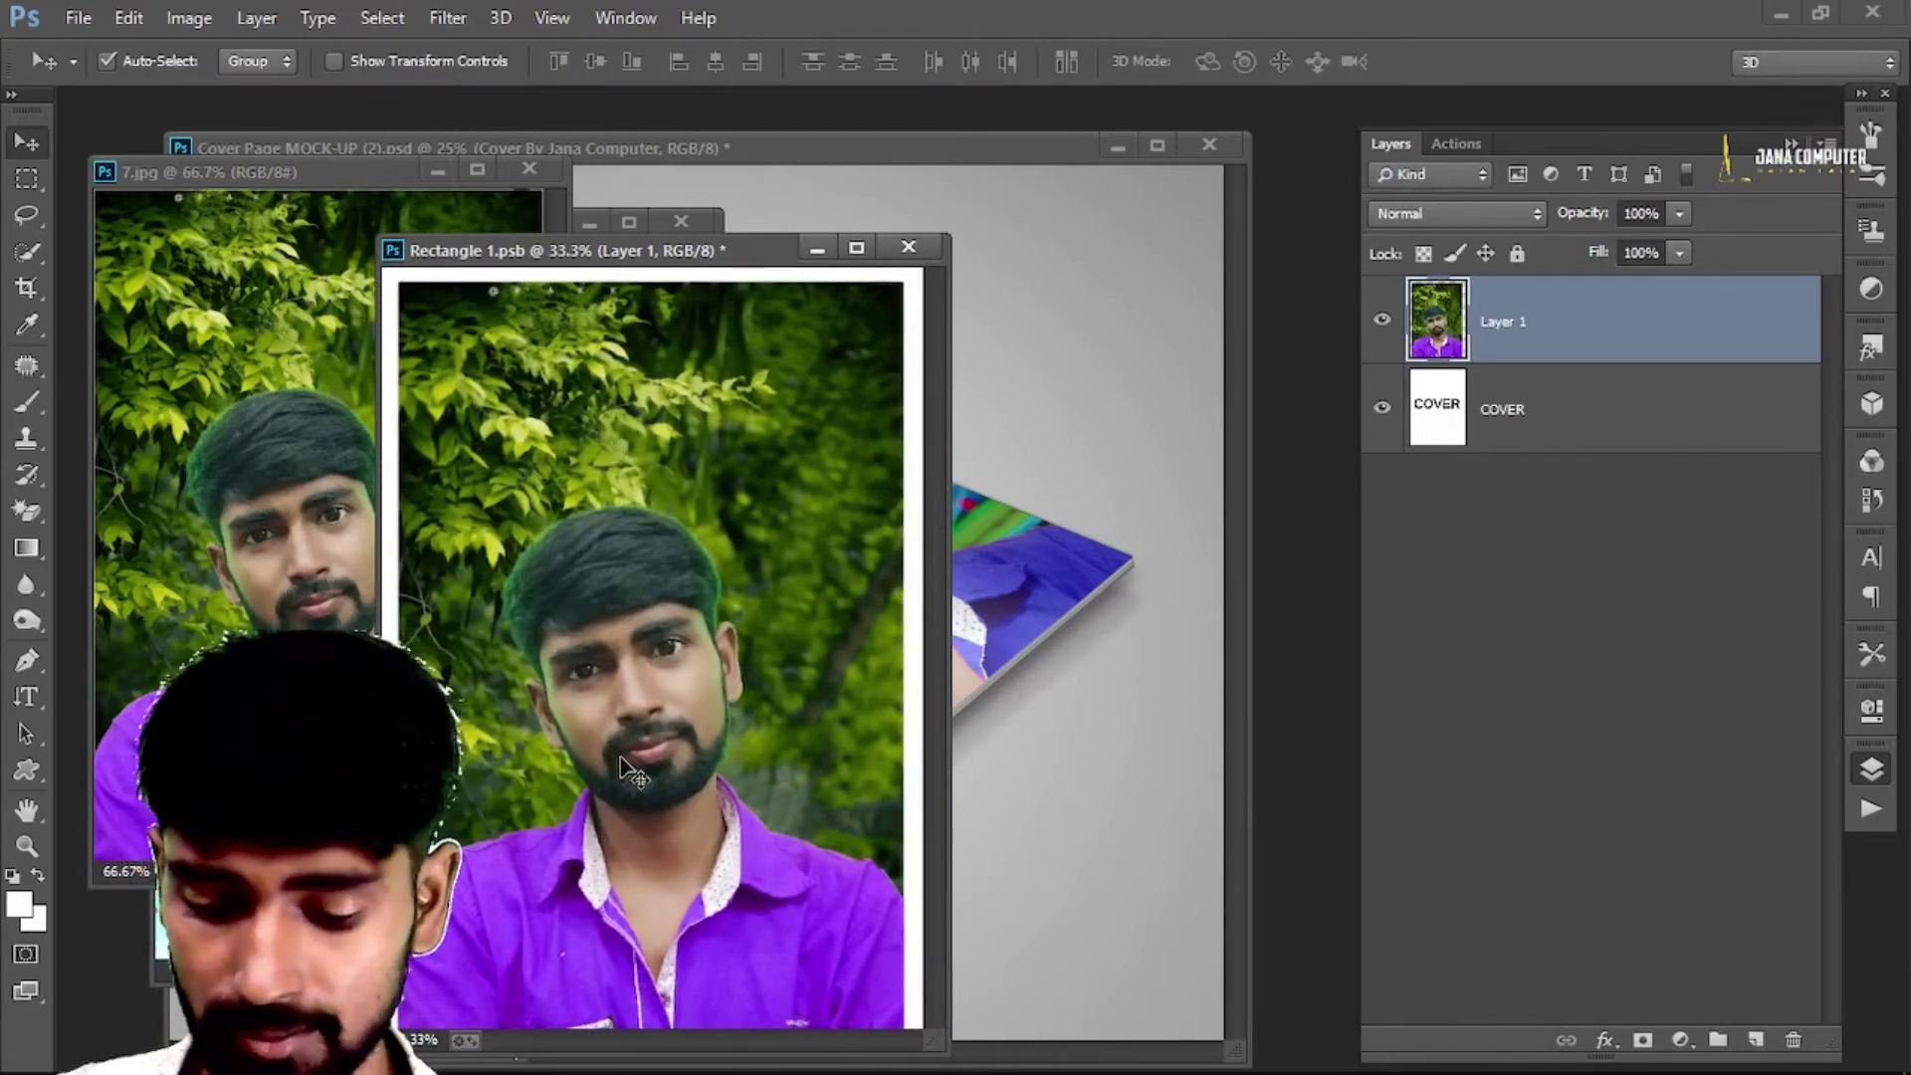
Step: Reduce the portrait's height to about 97.6% inside the page's white border, and save Rectangle 1.psb back into the cover
{"action": "key", "text": "ctrl+t"}
{"action": "left_click_drag", "start_coordinate": [647, 250], "coordinate": [648, 206]}
{"action": "left_click_drag", "start_coordinate": [650, 825], "coordinate": [651, 811]}
{"action": "left_click_drag", "start_coordinate": [653, 980], "coordinate": [653, 961]}
{"action": "left_click_drag", "start_coordinate": [719, 648], "coordinate": [719, 659]}
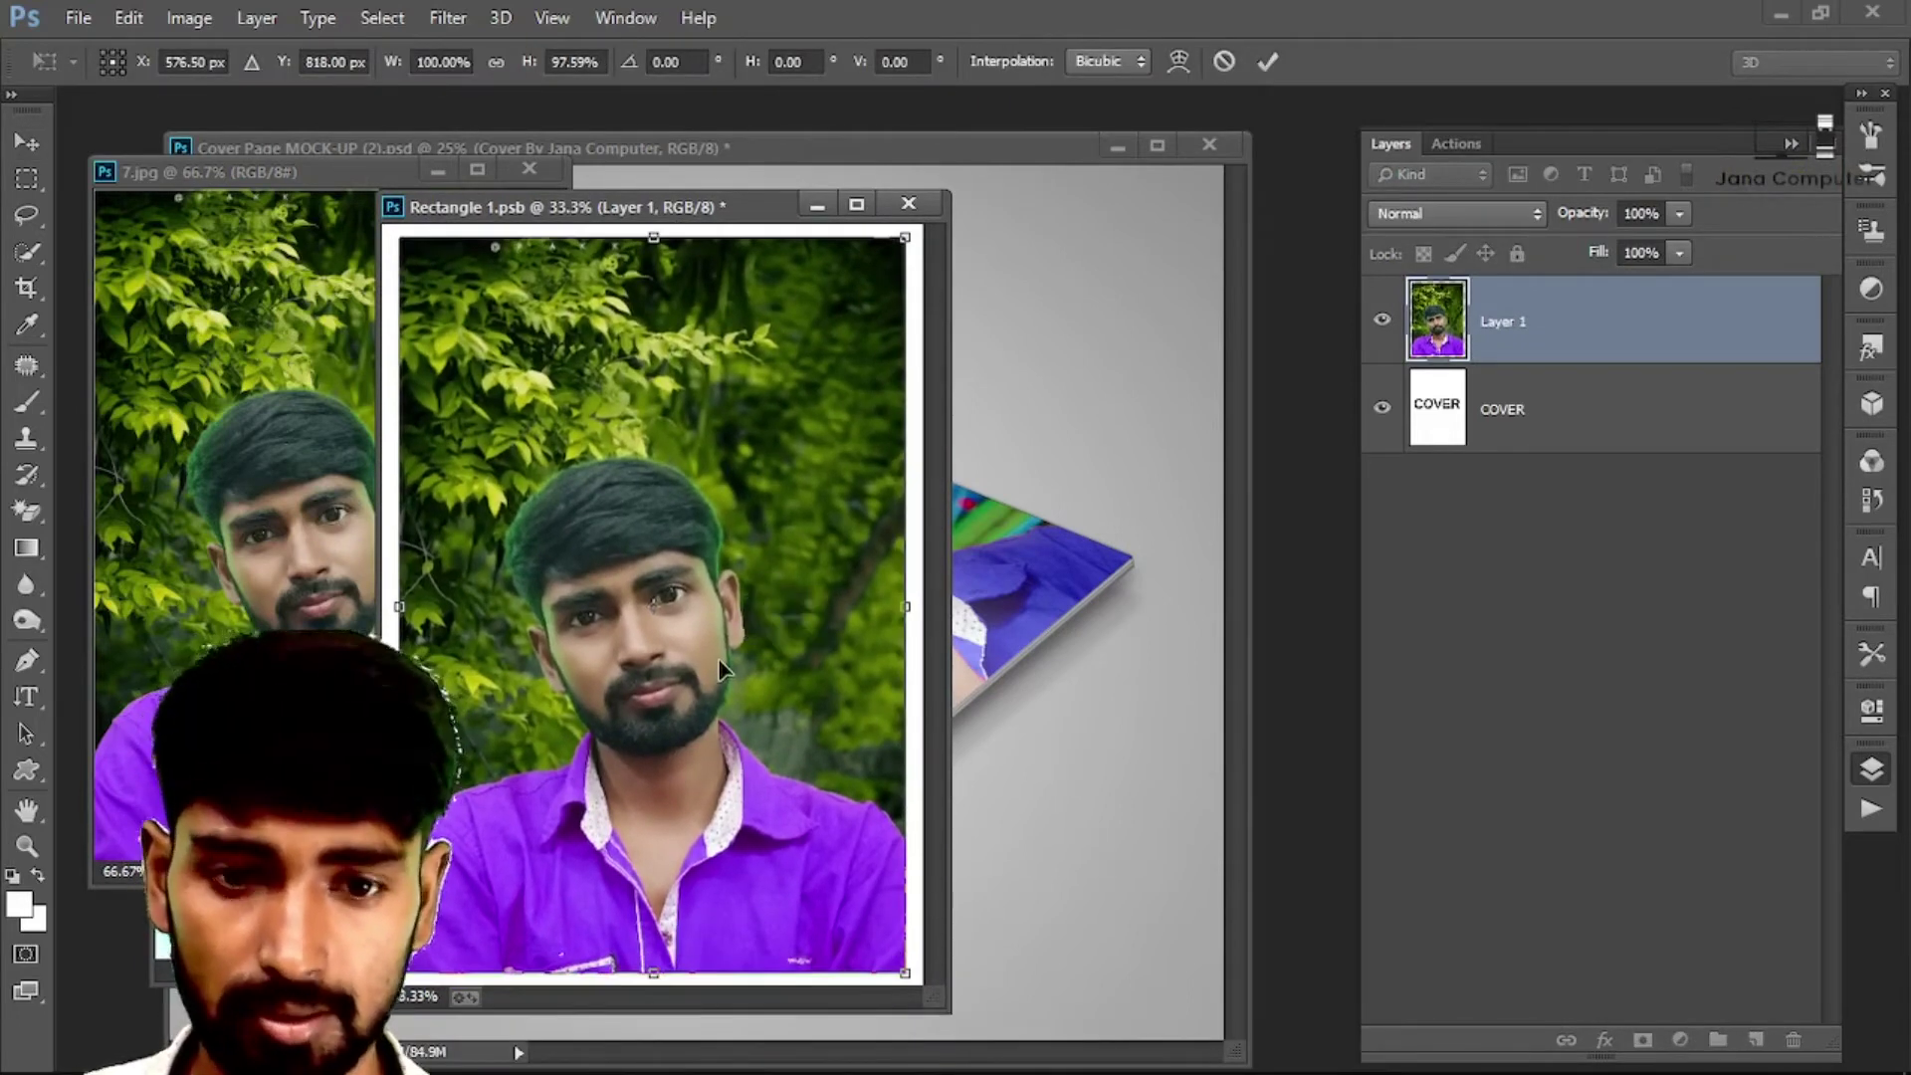
{"action": "key", "text": "Return"}
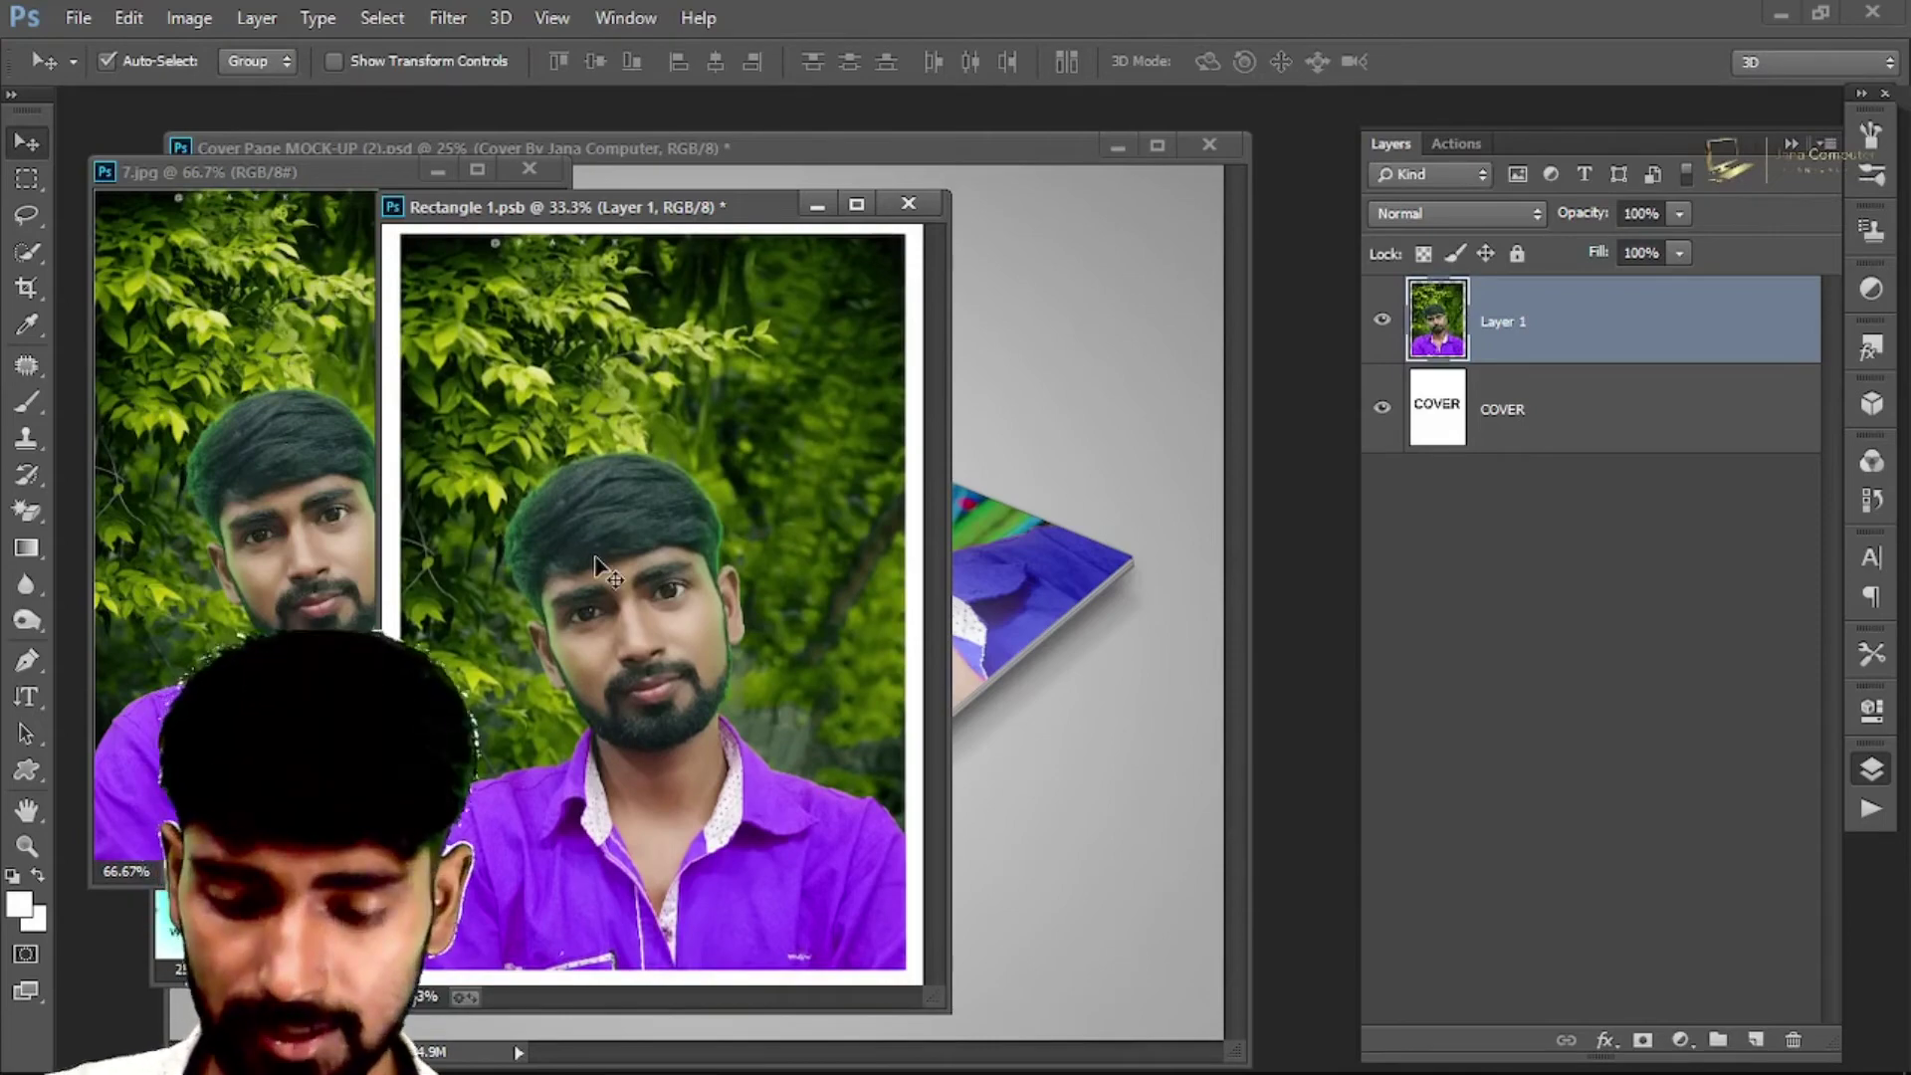
{"action": "left_click", "coordinate": [924, 202]}
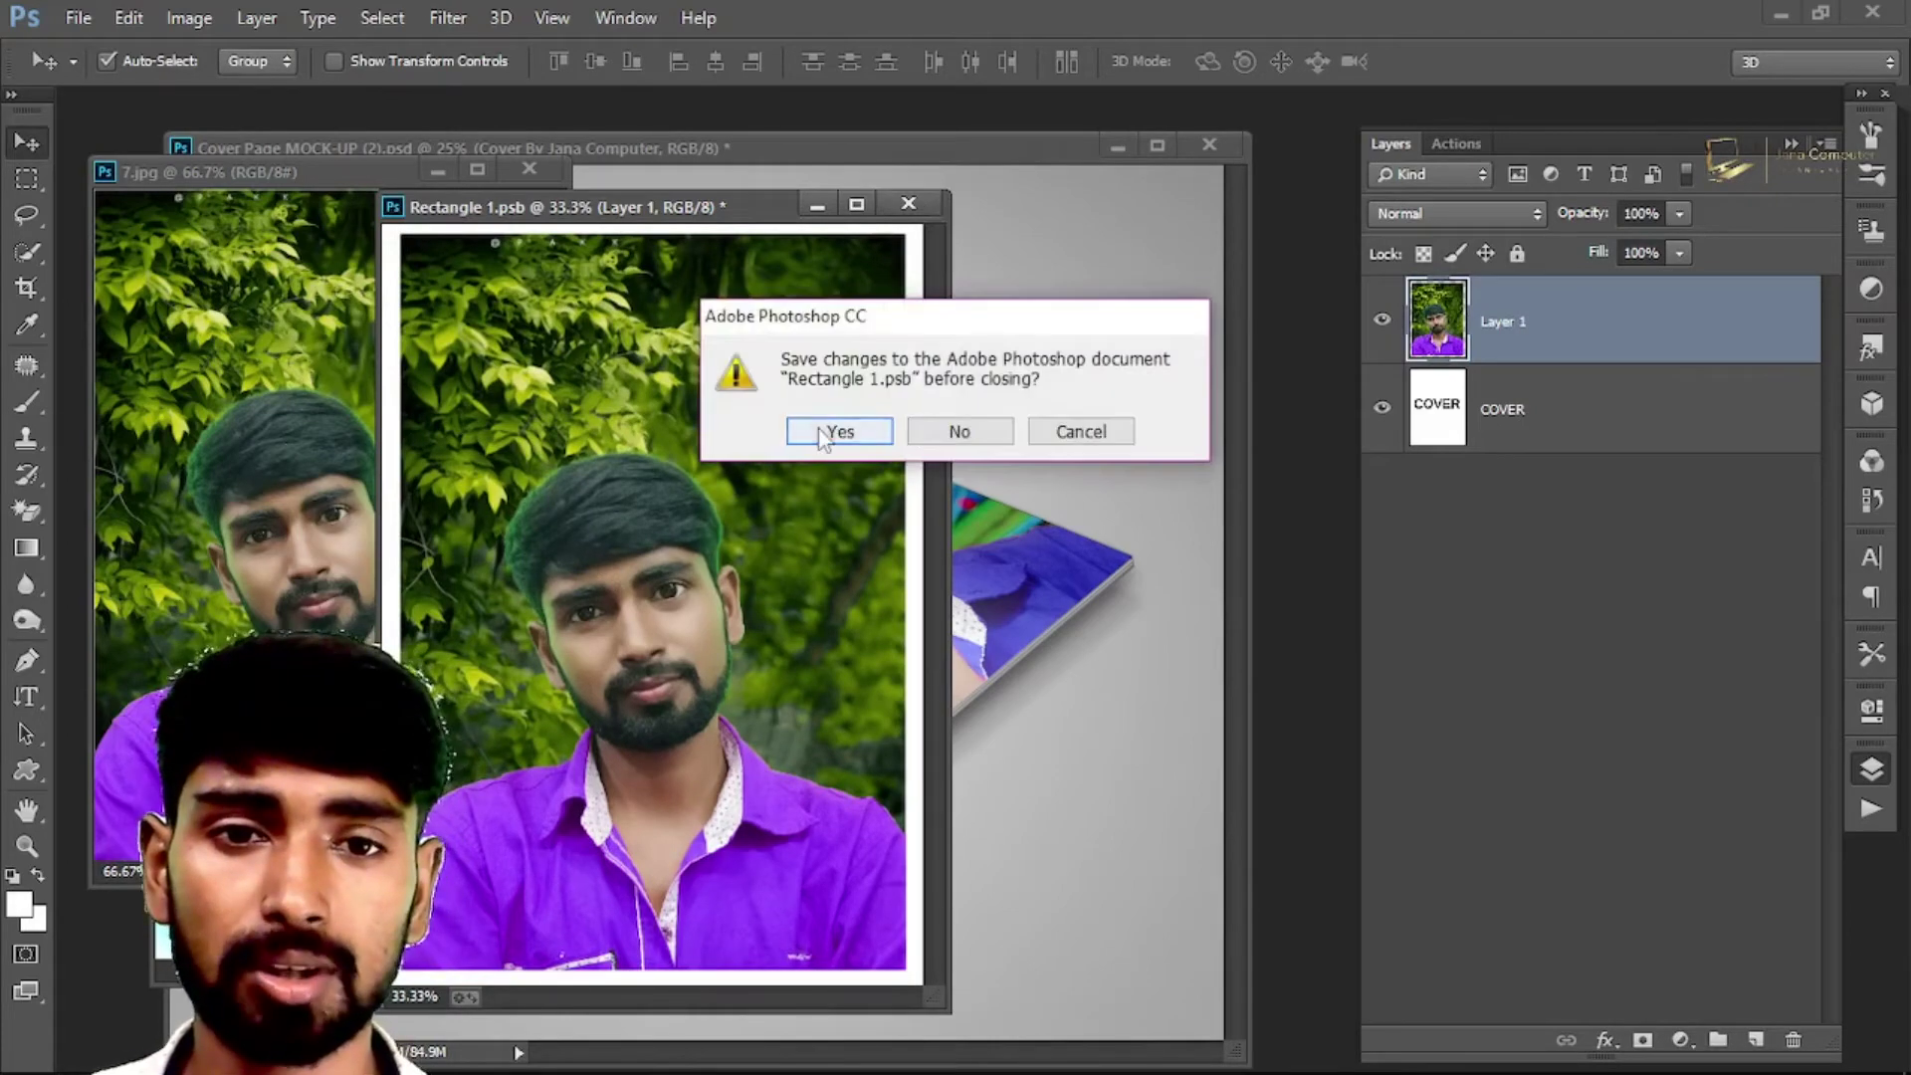
{"action": "left_click", "coordinate": [840, 437]}
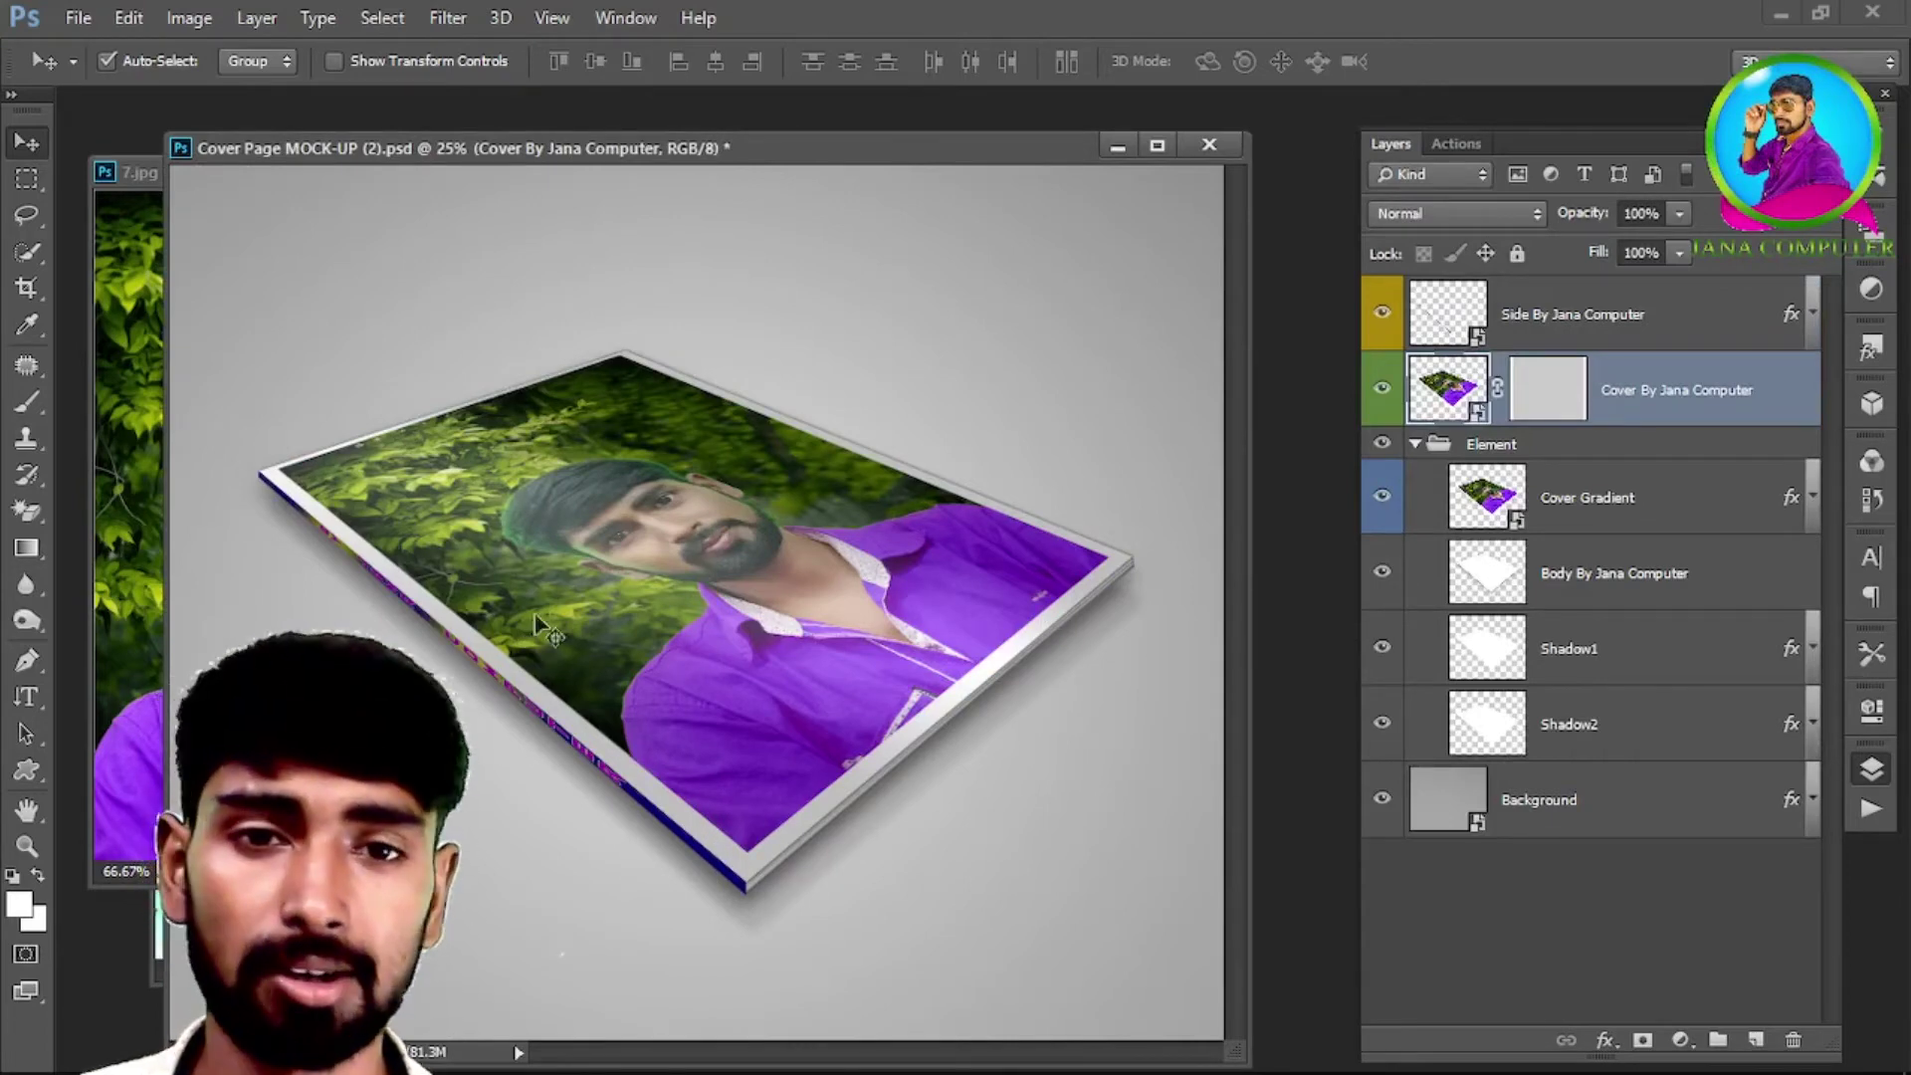
Step: Reopen the cover smart object, scale the portrait to 107.97% width and 106.39% height to fill the page, and save it
{"action": "double_click", "coordinate": [1448, 390]}
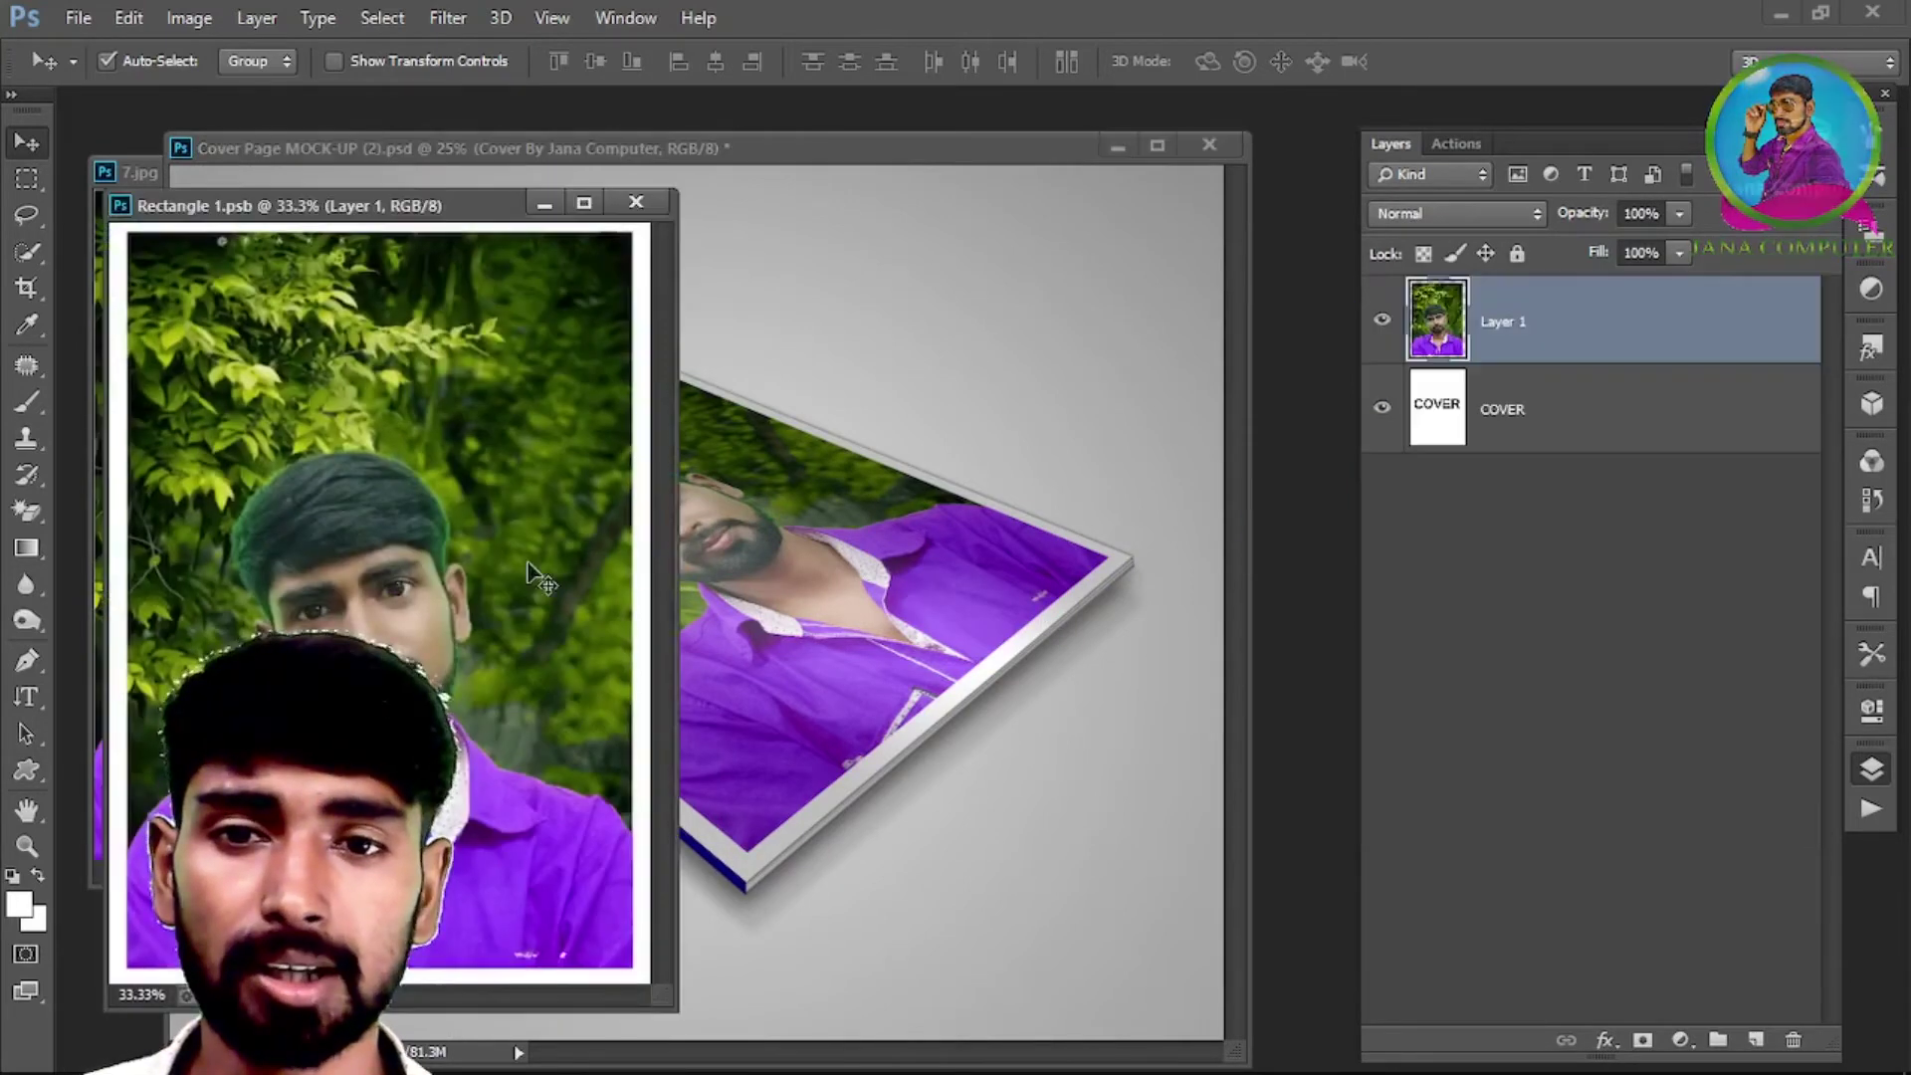
{"action": "key", "text": "ctrl+t"}
{"action": "left_click_drag", "start_coordinate": [635, 234], "coordinate": [695, 203]}
{"action": "left_click_drag", "start_coordinate": [529, 445], "coordinate": [510, 460]}
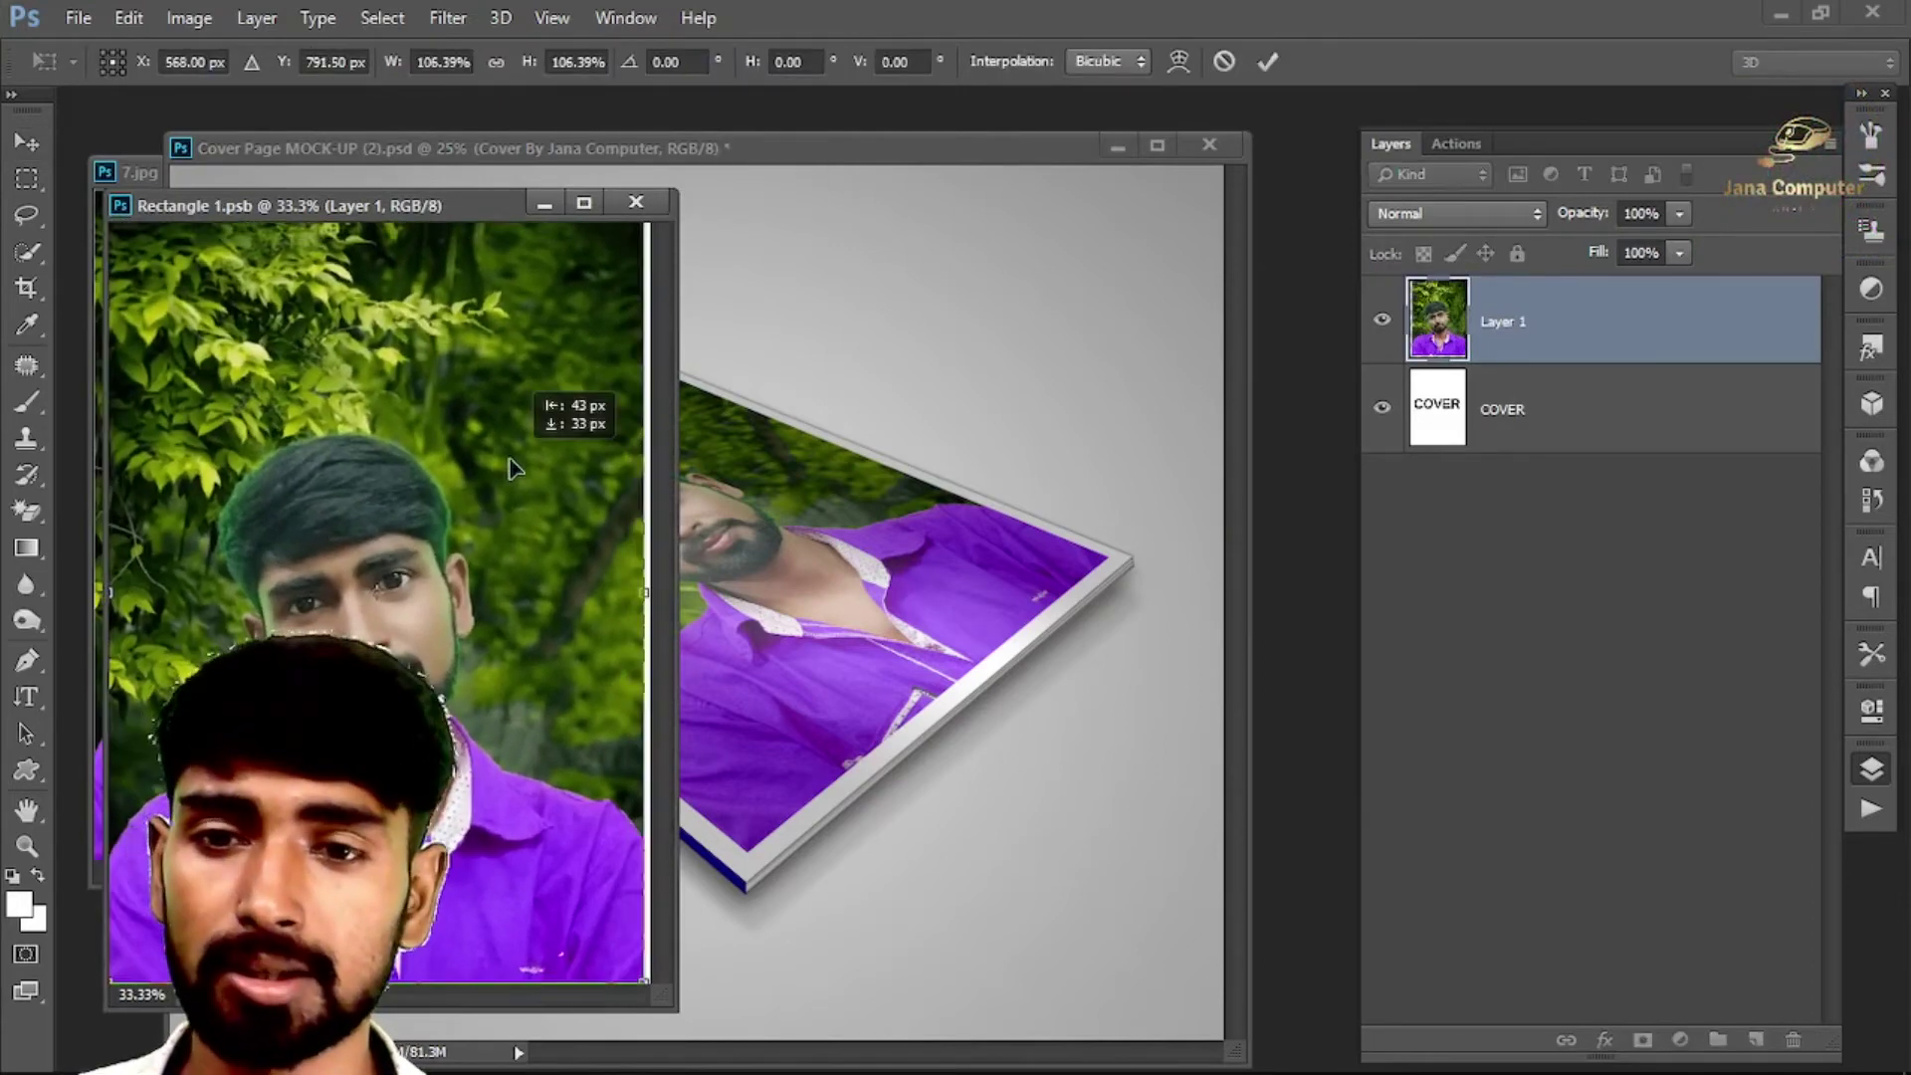
{"action": "left_click_drag", "start_coordinate": [643, 591], "coordinate": [653, 585]}
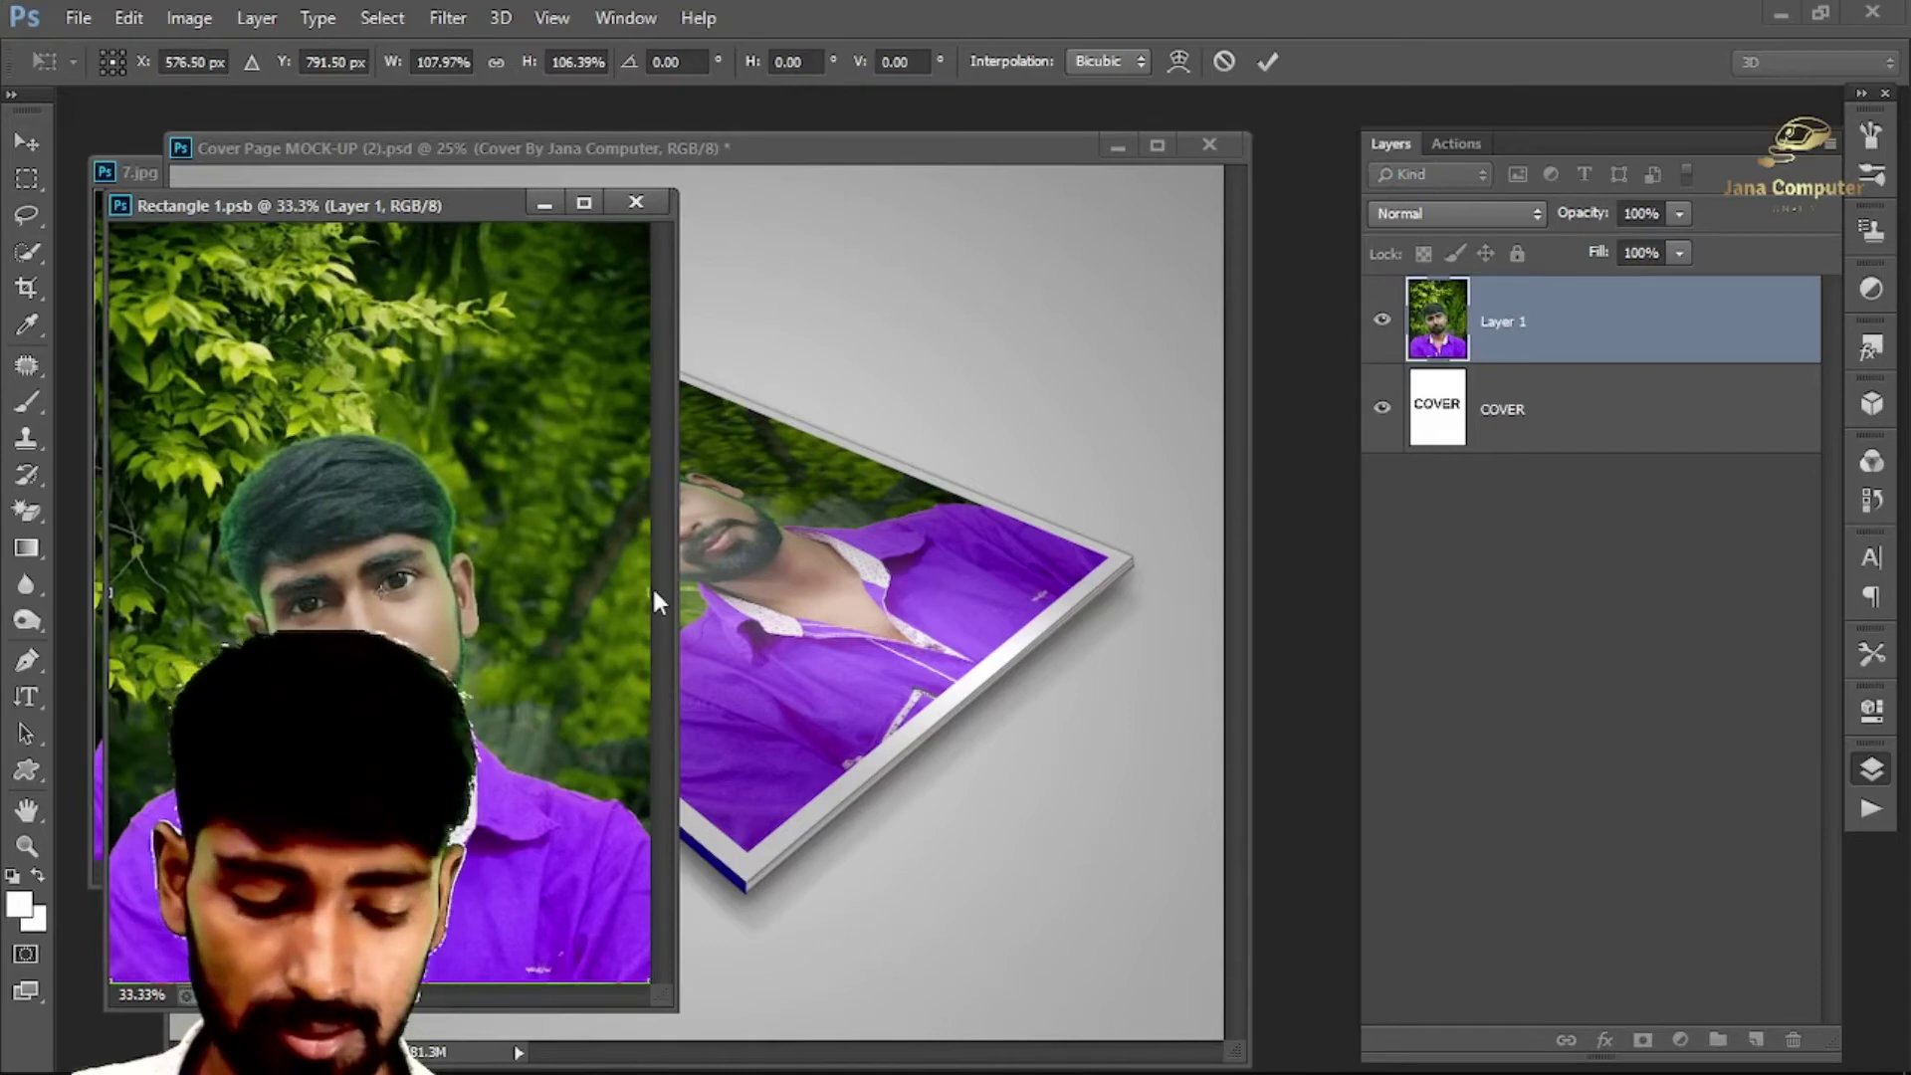
{"action": "key", "text": "Return"}
{"action": "left_click", "coordinate": [636, 202]}
{"action": "left_click", "coordinate": [841, 426]}
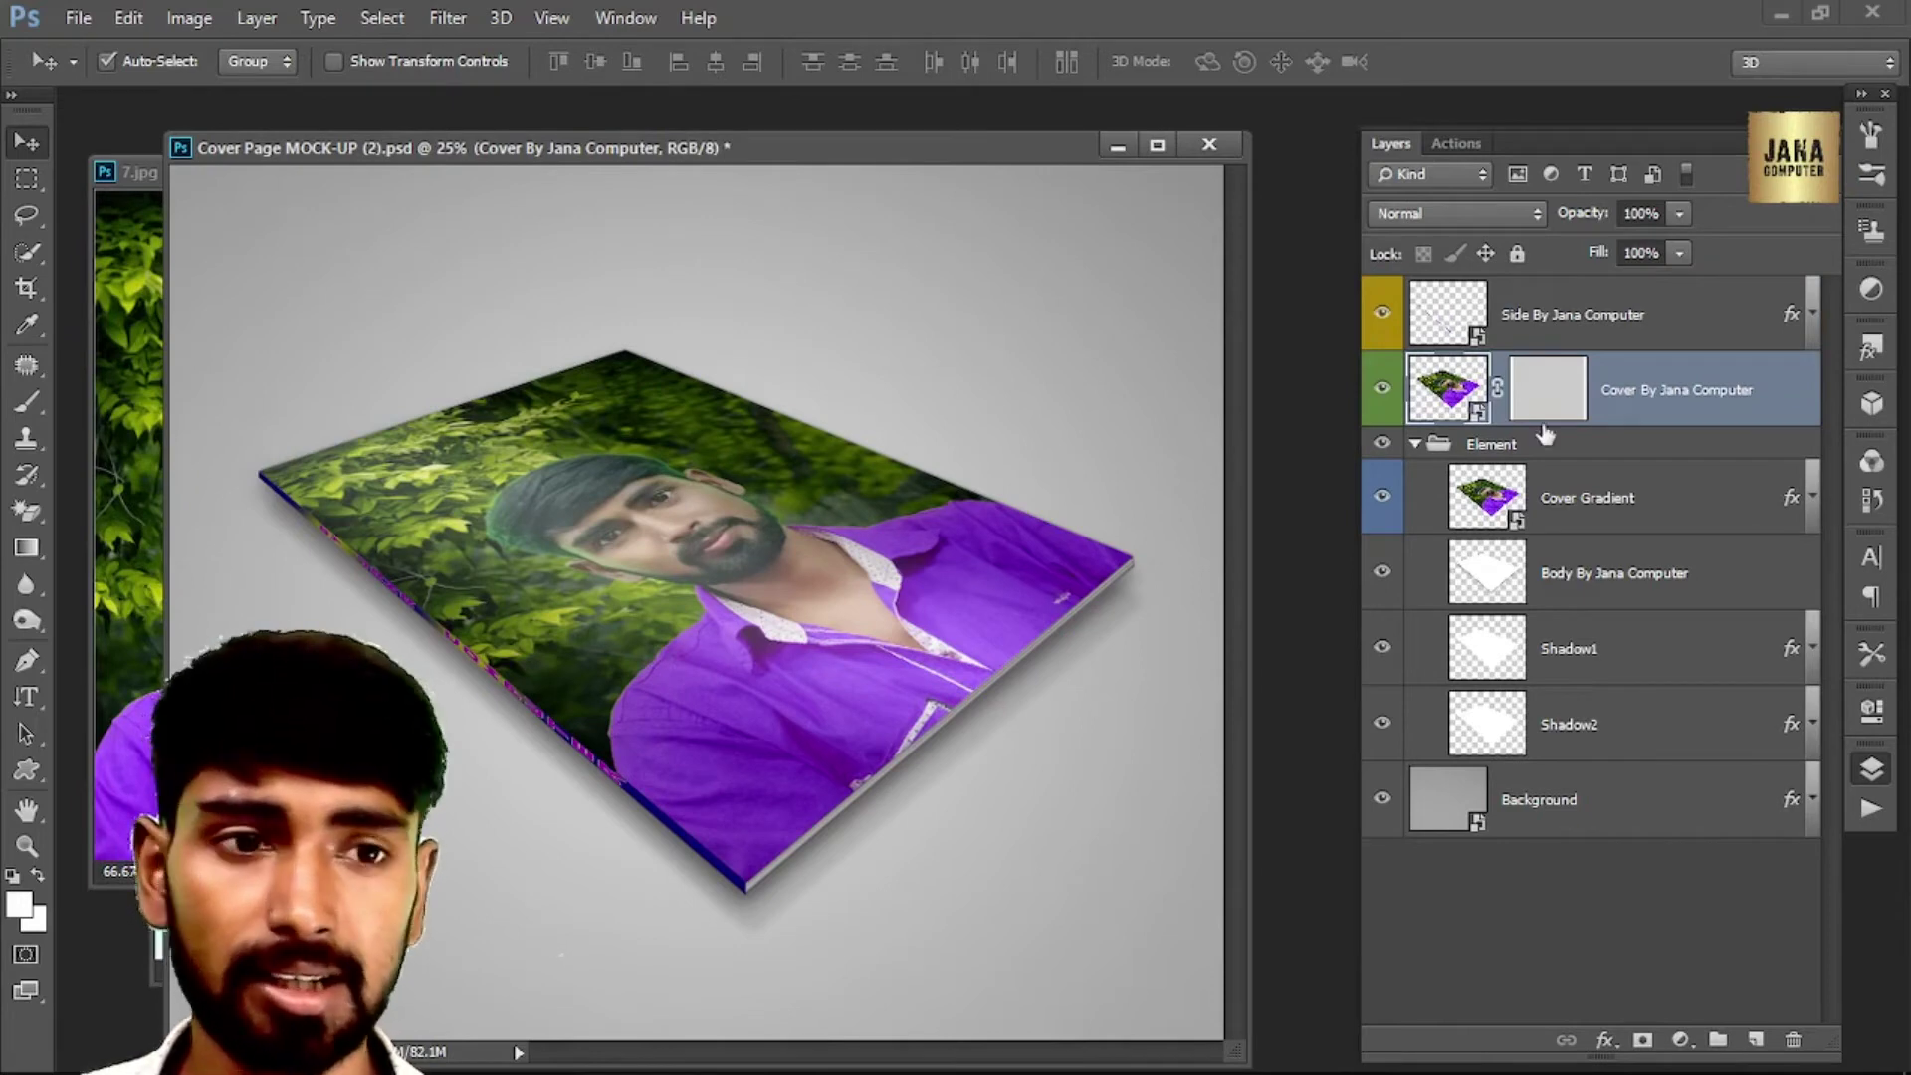
Step: Open the Side By Jana Computer smart object and its nested SIDE copy 3, and toggle Layer 1 to check its contribution
{"action": "double_click", "coordinate": [1476, 334]}
{"action": "left_click_drag", "start_coordinate": [166, 205], "coordinate": [675, 226]}
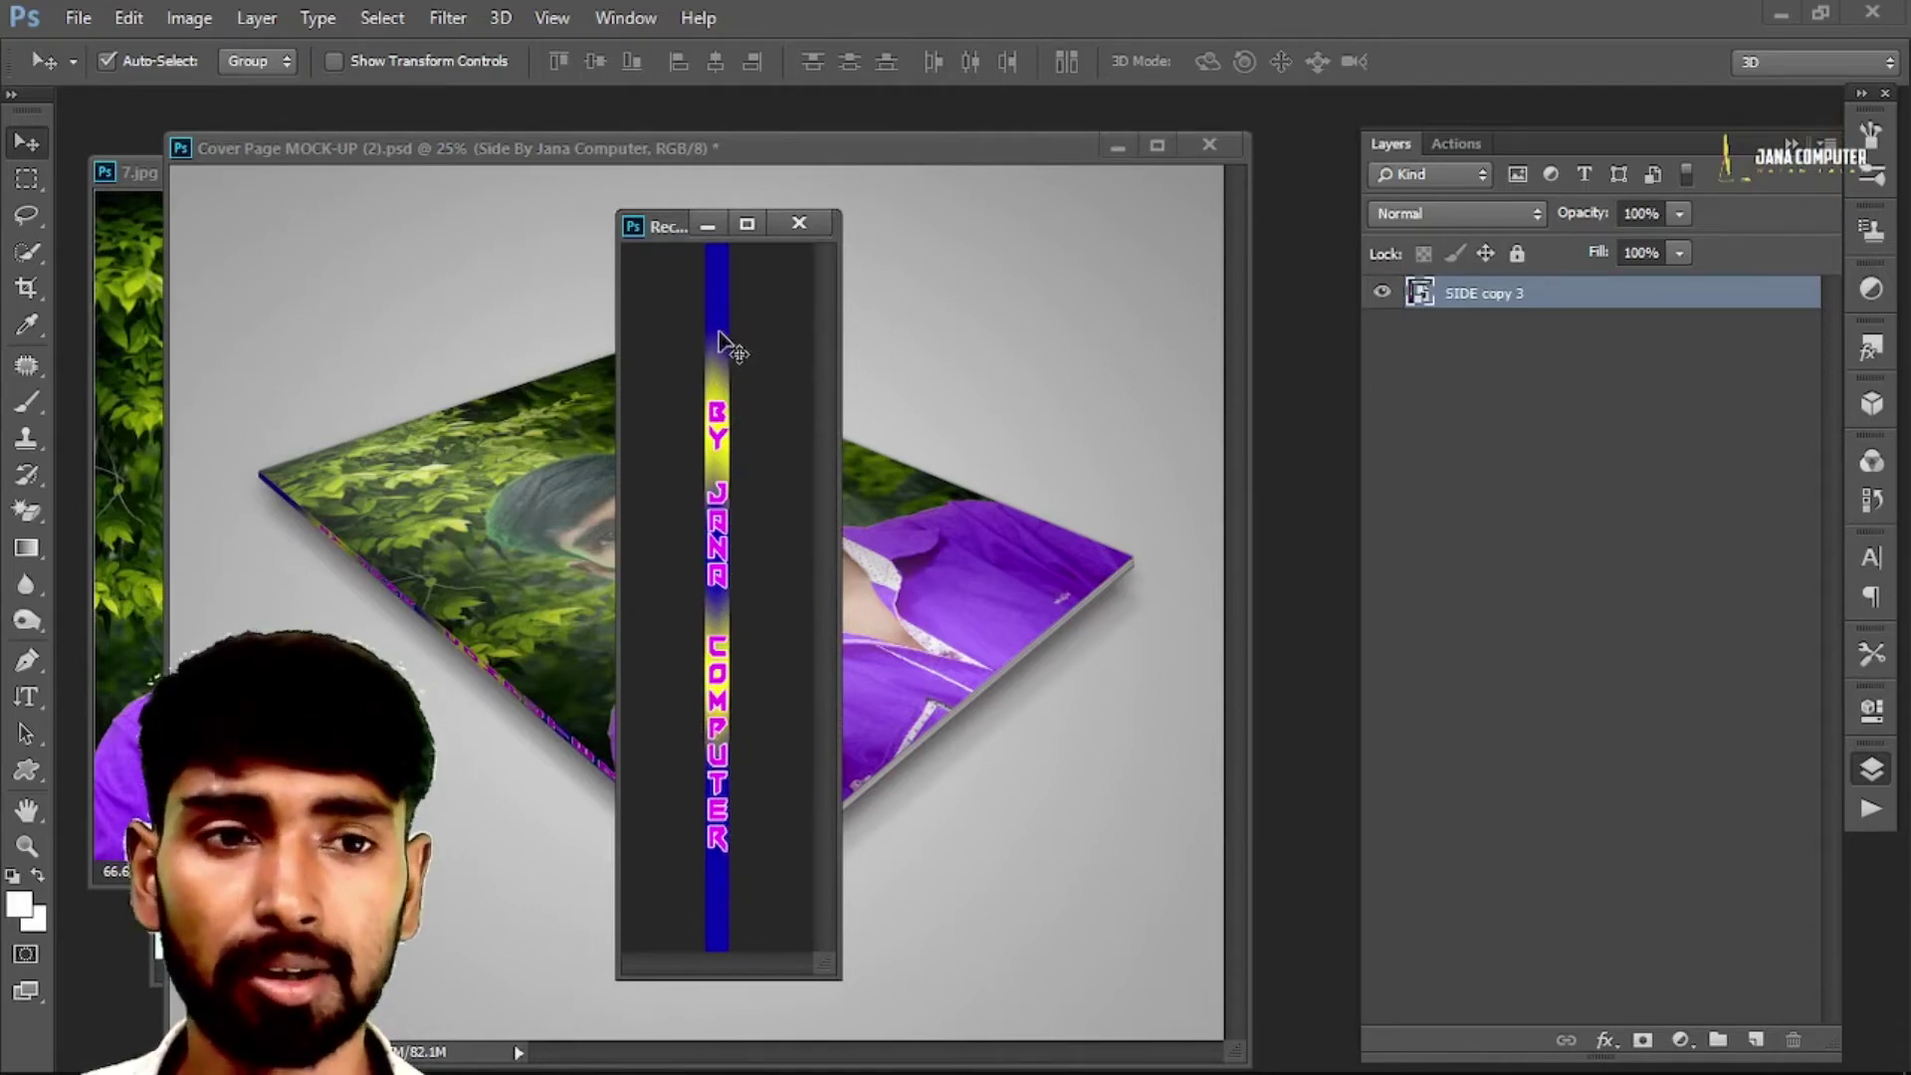
{"action": "double_click", "coordinate": [1421, 295]}
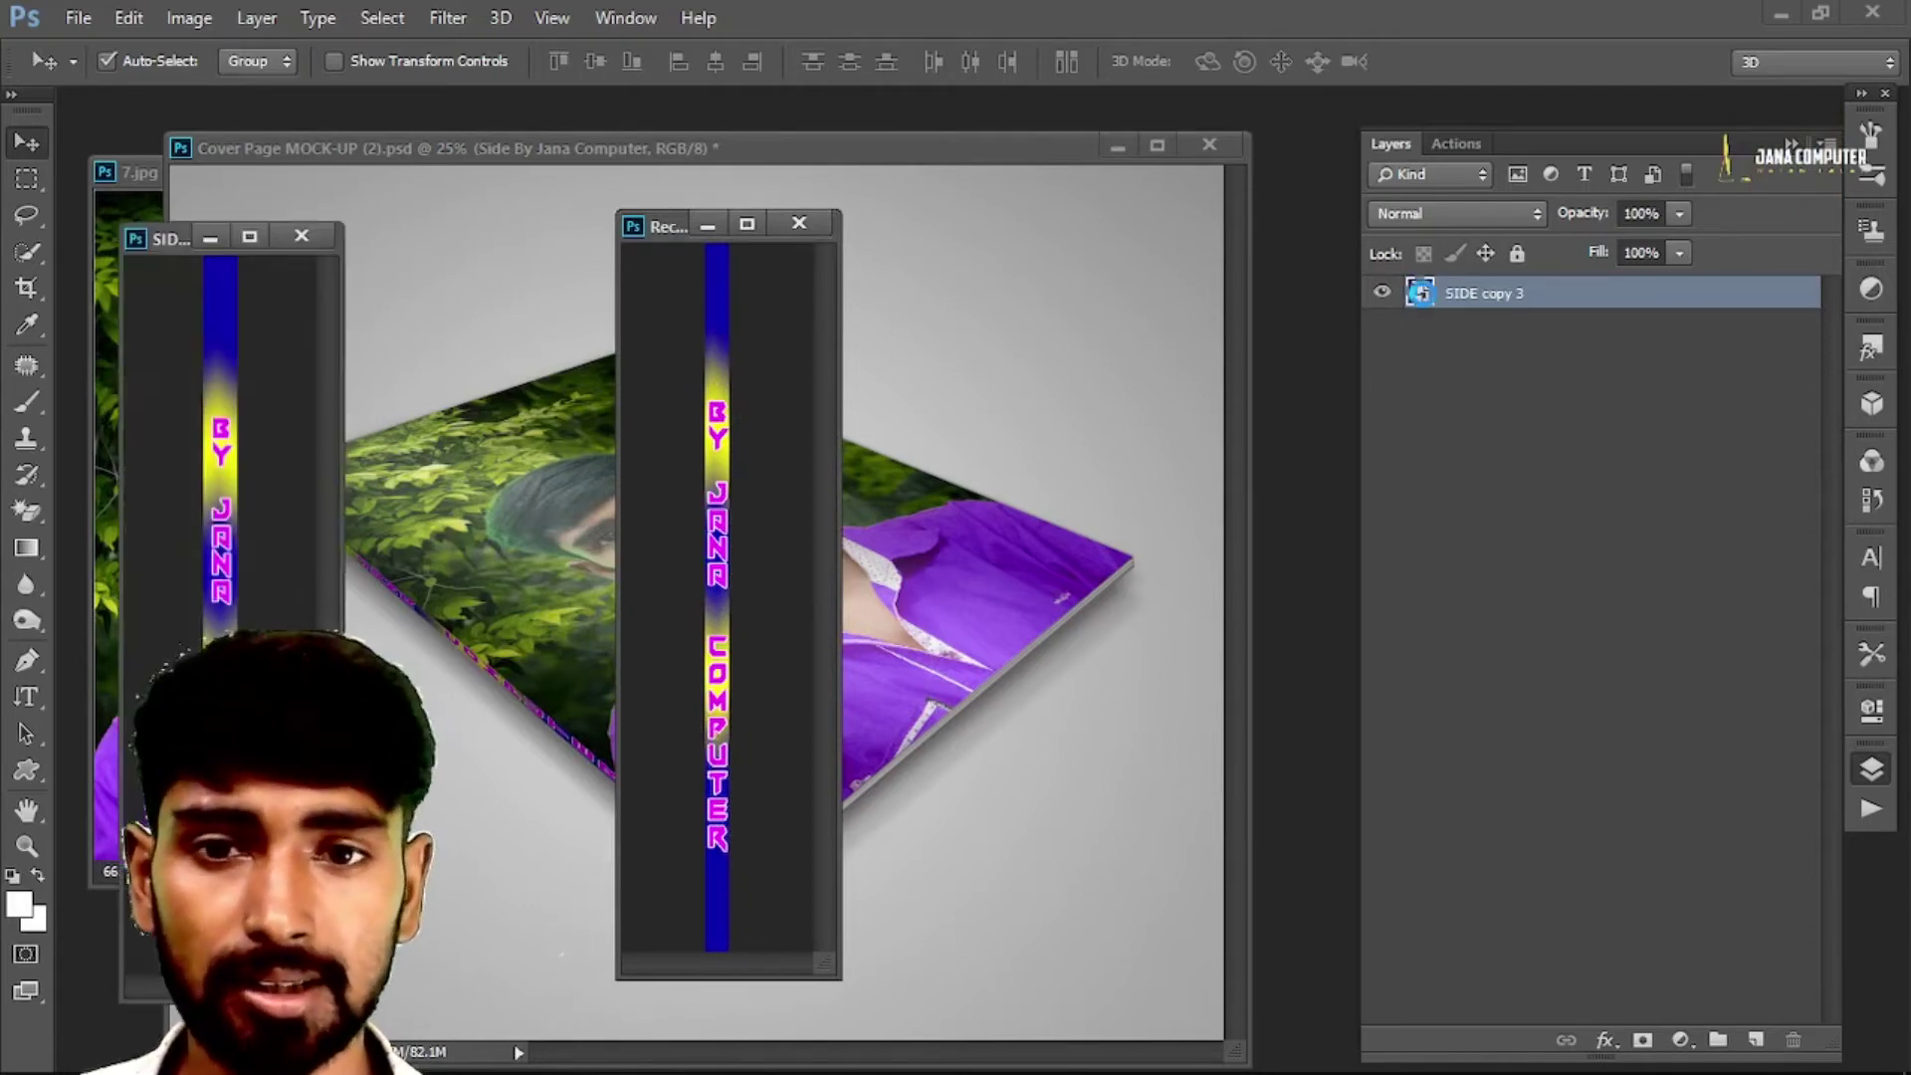
{"action": "left_click", "coordinate": [1382, 461]}
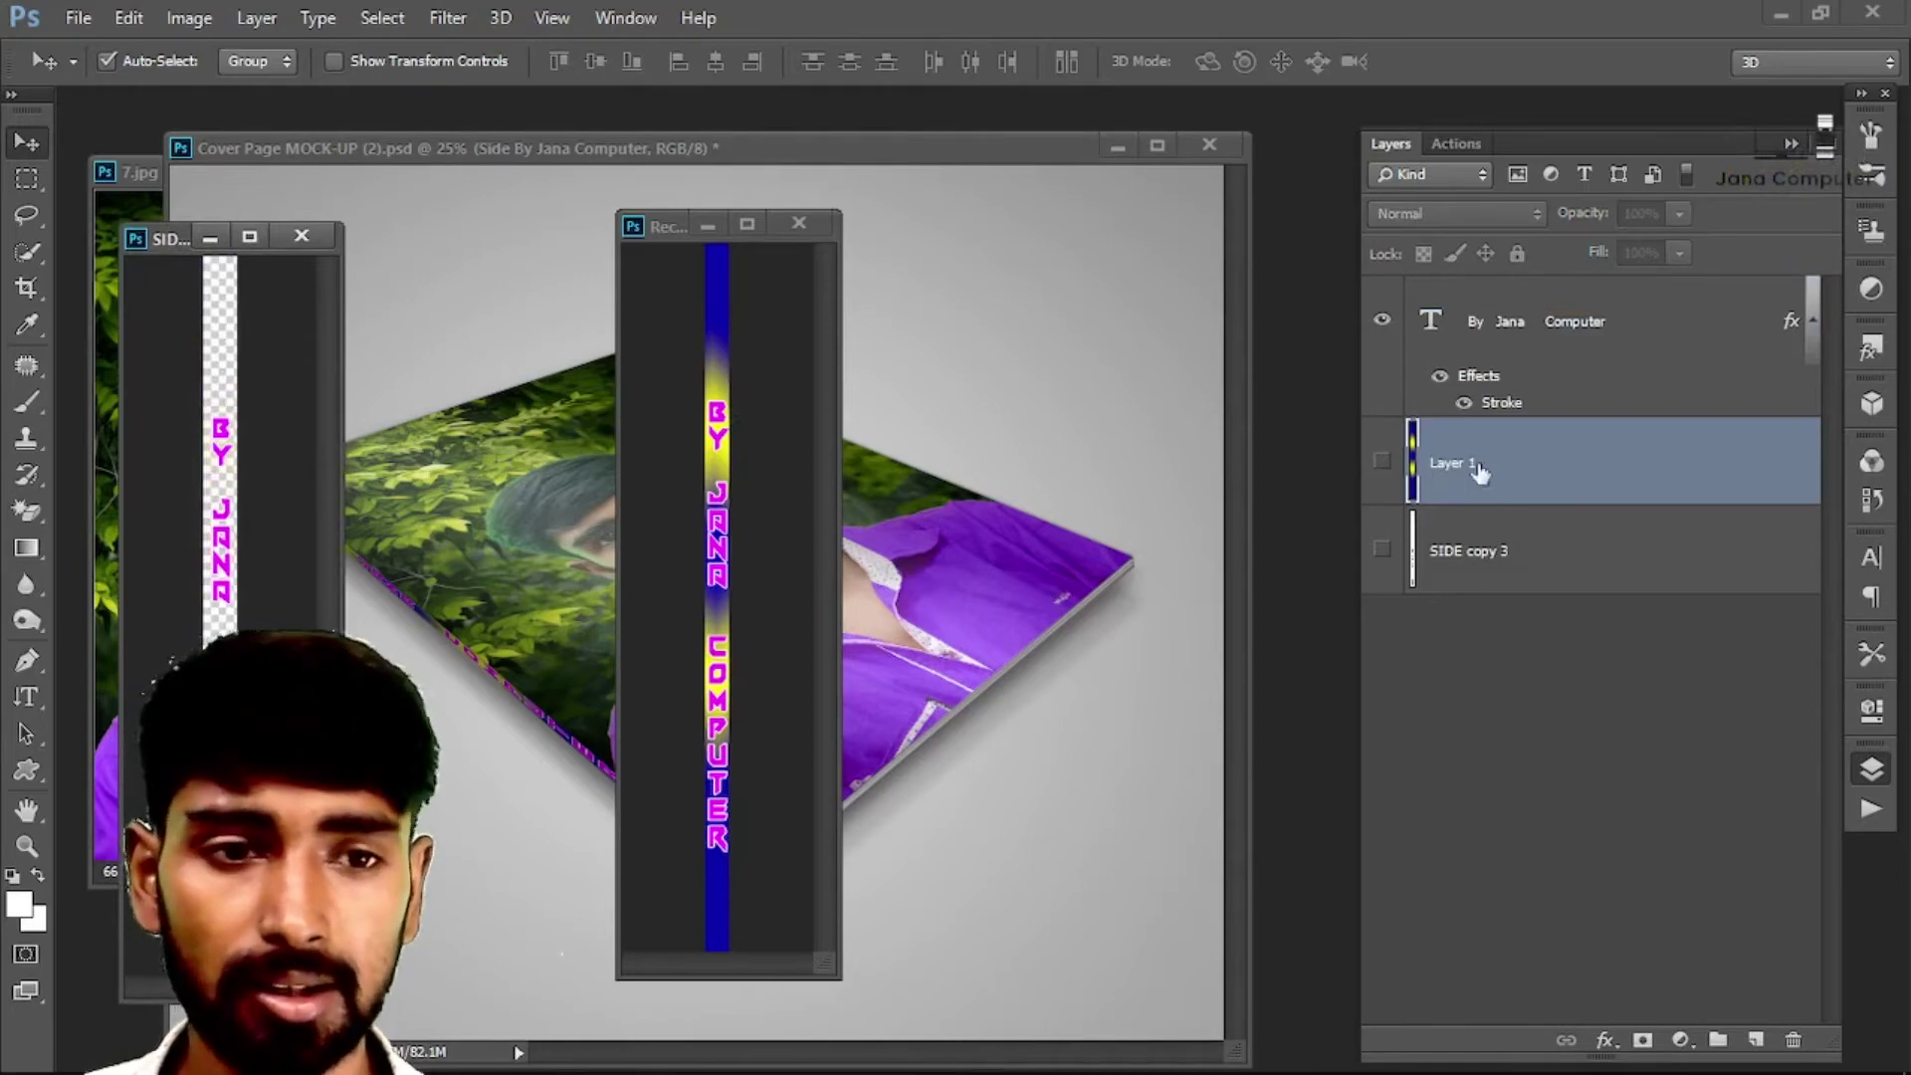
{"action": "left_click", "coordinate": [1382, 461]}
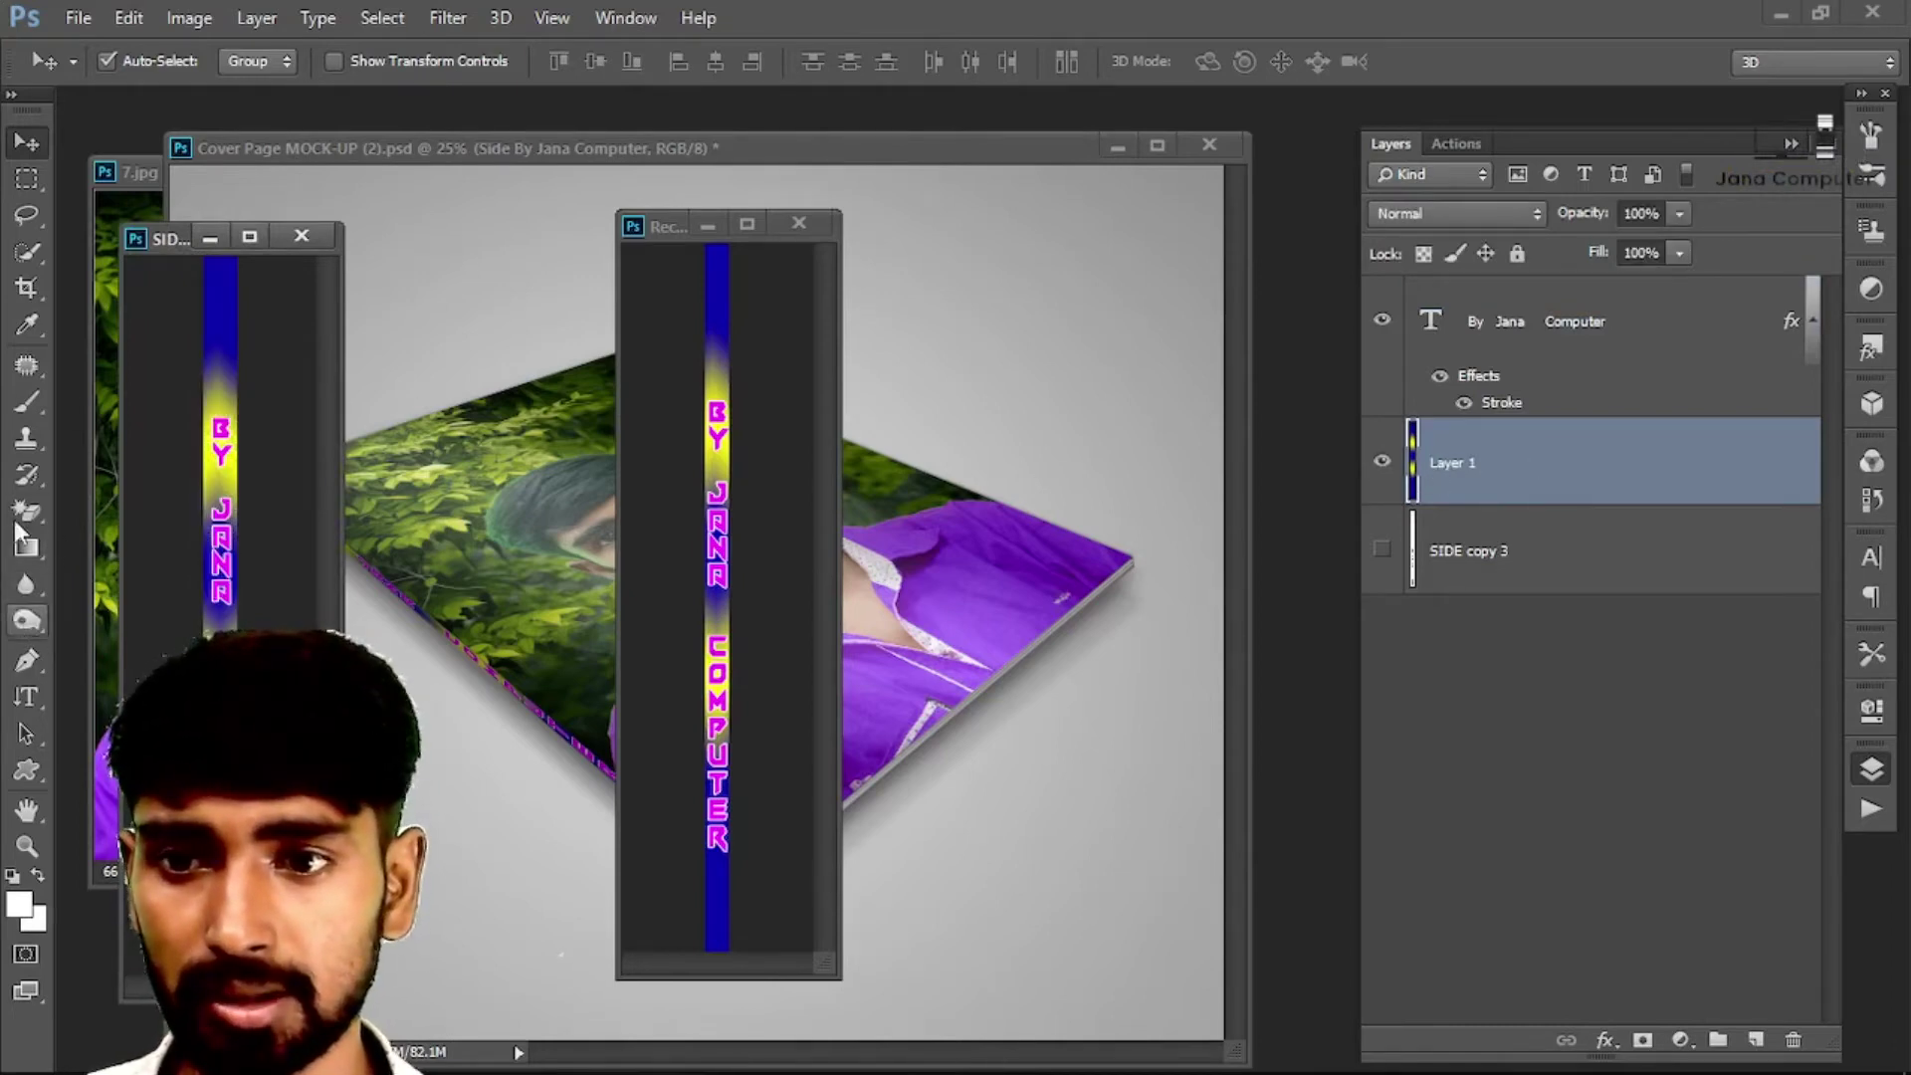
Step: Replace the spine's gradient layer with a new layer filled solid red beneath the By Jana Computer text
{"action": "left_click", "coordinate": [27, 550]}
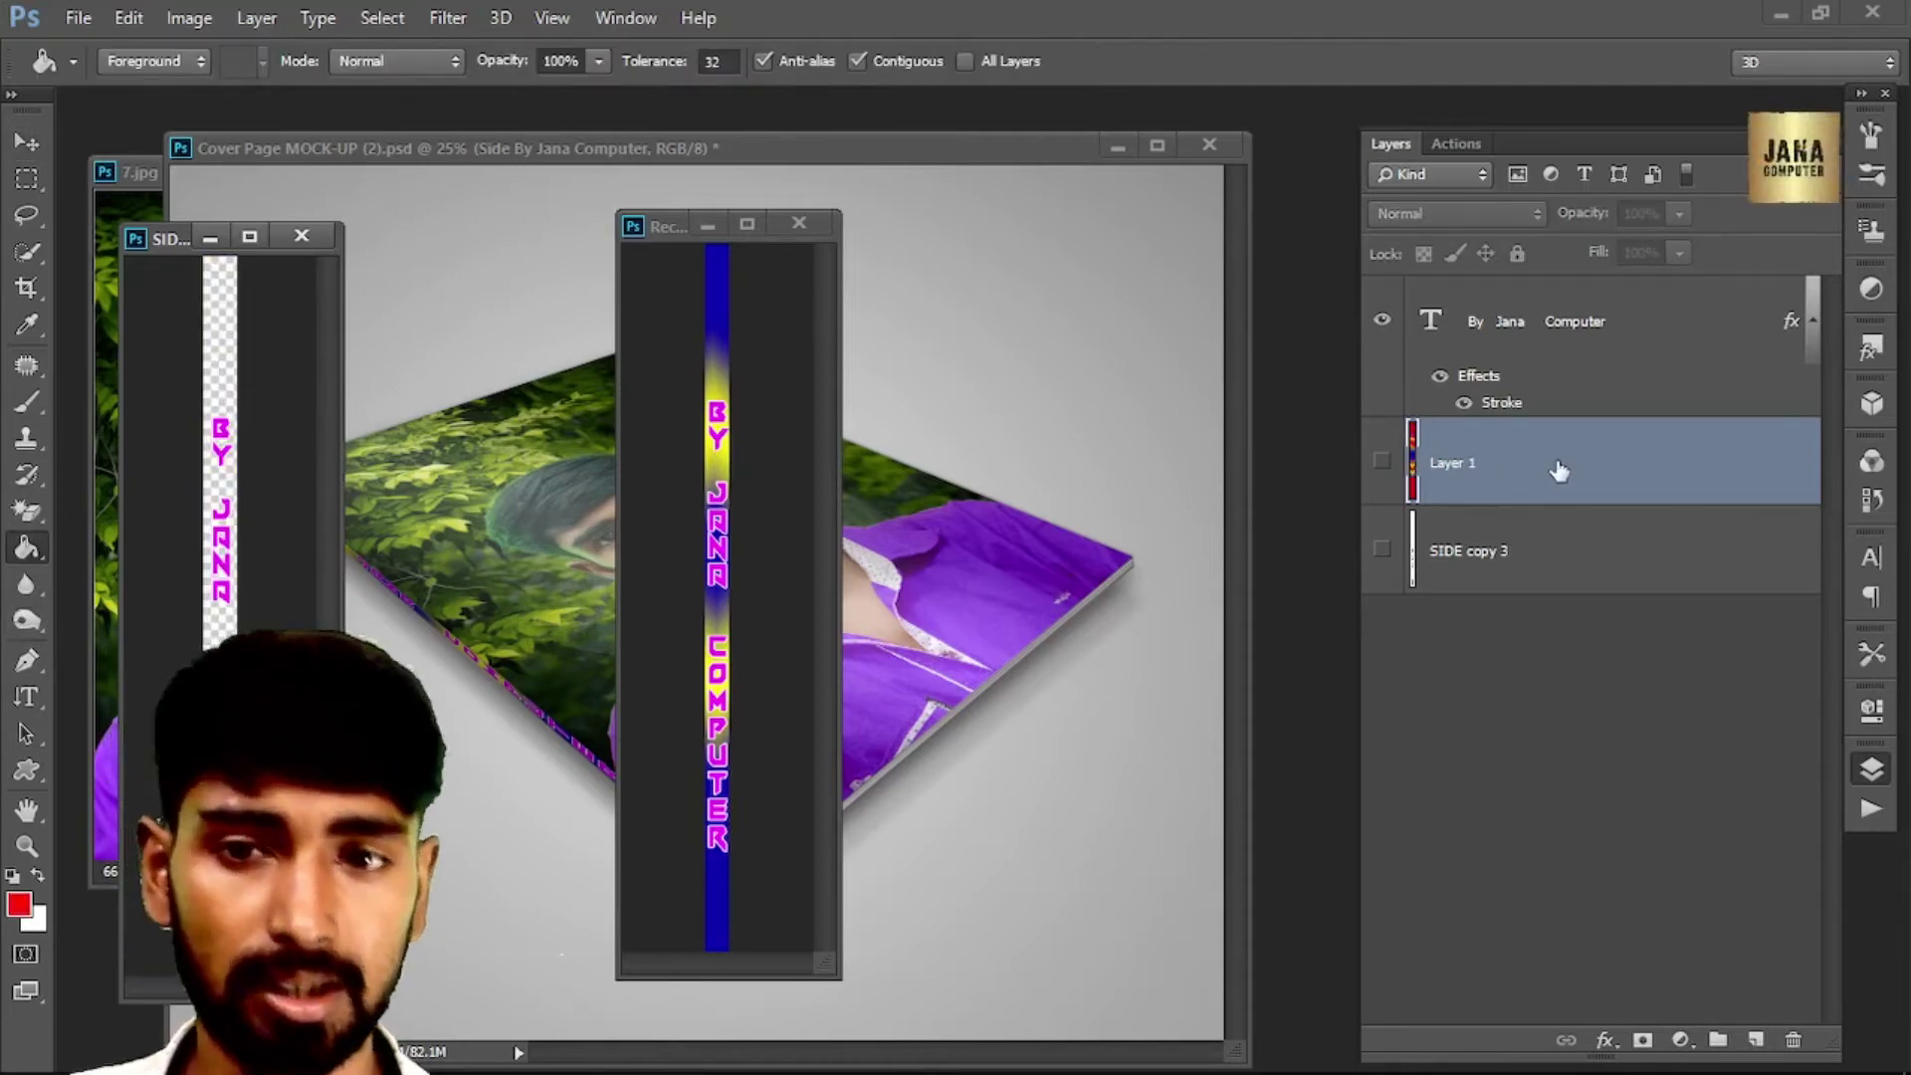
{"action": "key", "text": "Delete"}
{"action": "left_click", "coordinate": [1756, 1040]}
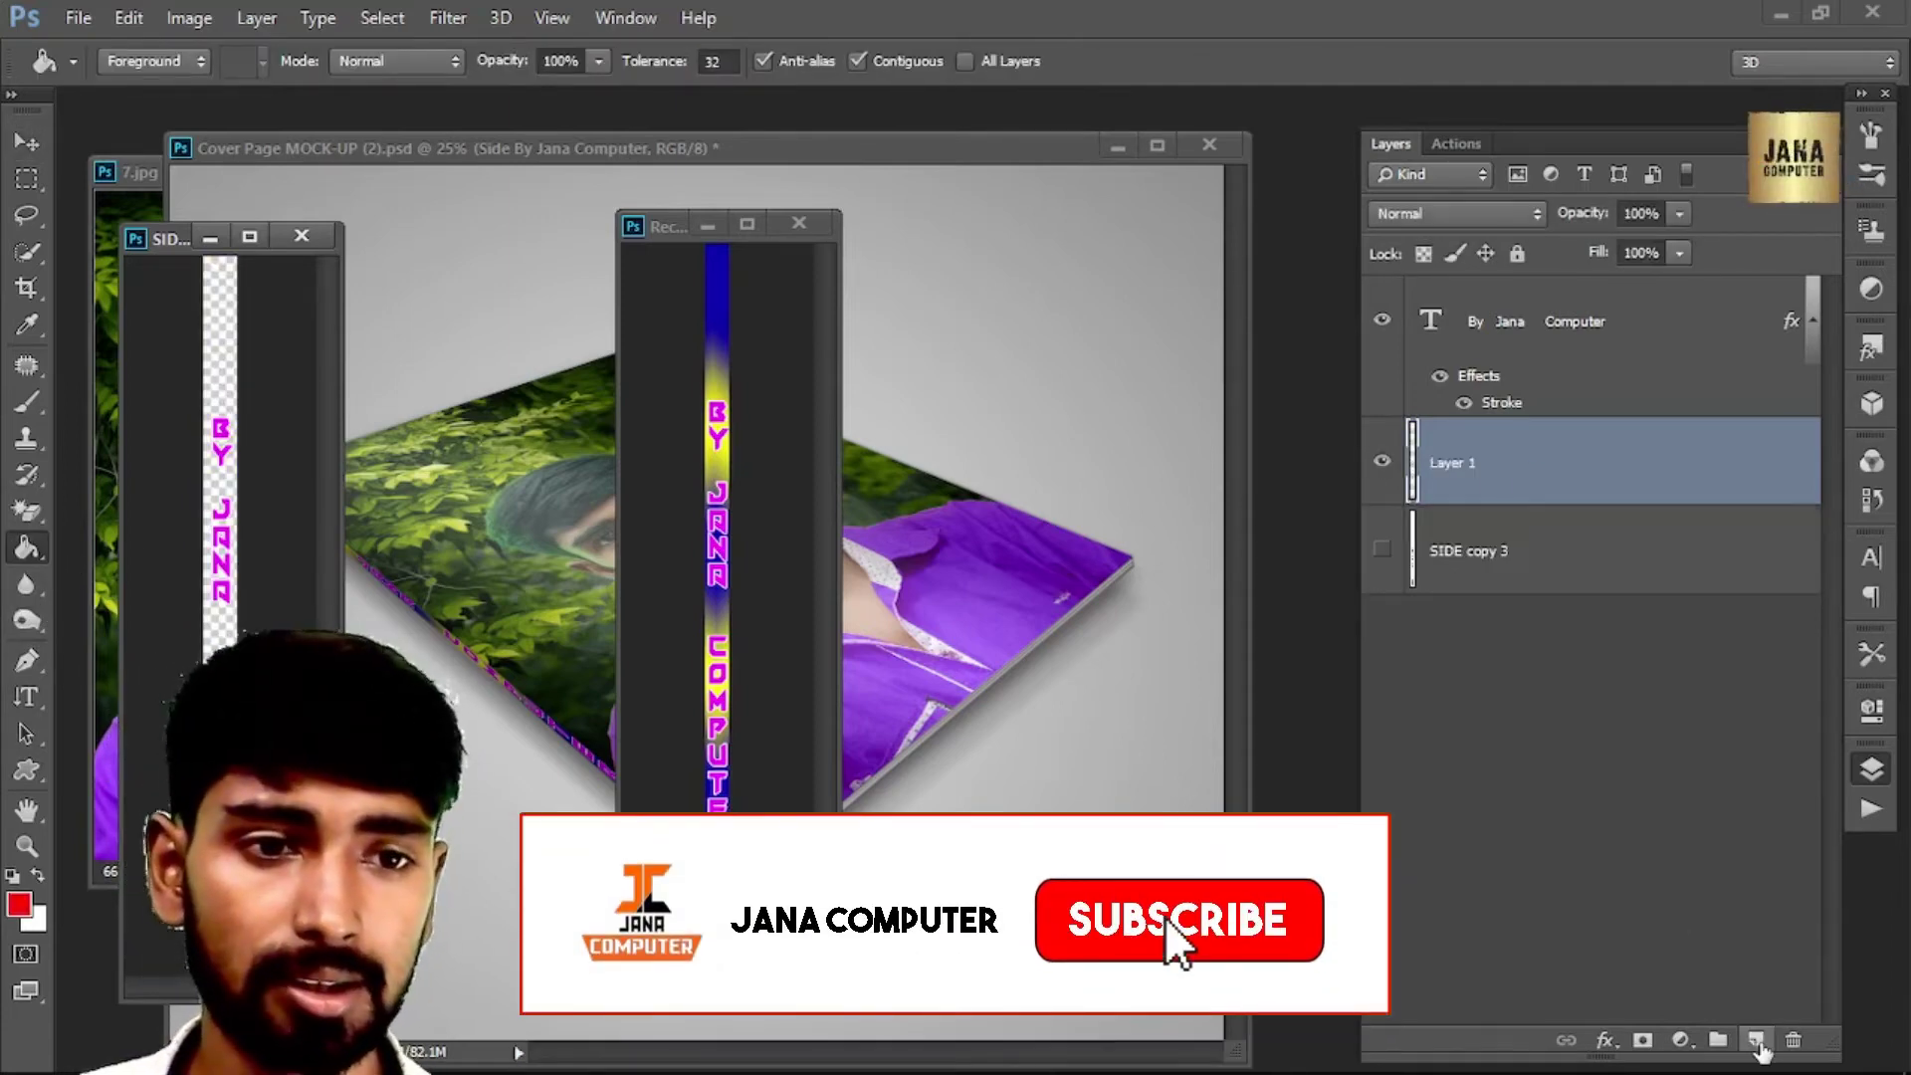
{"action": "right_click", "coordinate": [1486, 463]}
{"action": "left_click", "coordinate": [1488, 465]}
{"action": "right_click", "coordinate": [34, 559]}
{"action": "left_click", "coordinate": [34, 563]}
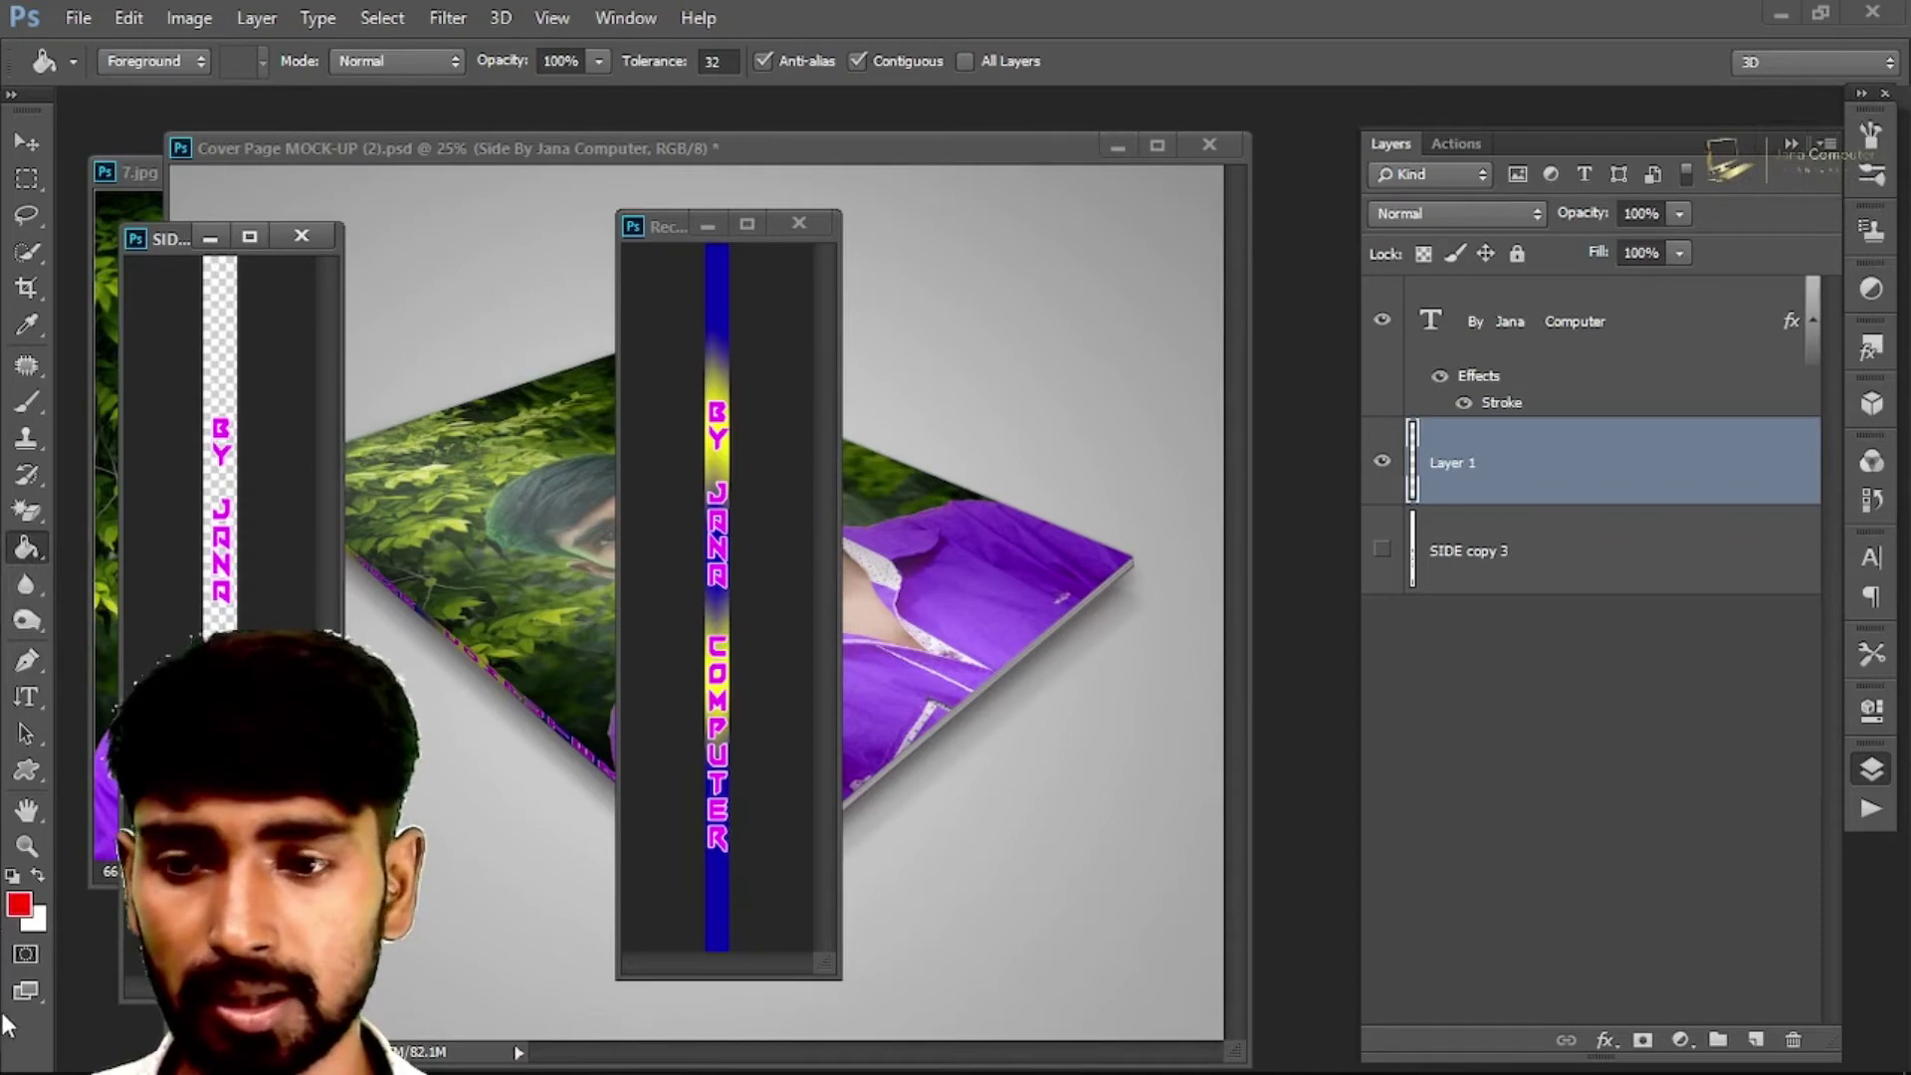
{"action": "left_click", "coordinate": [220, 388]}
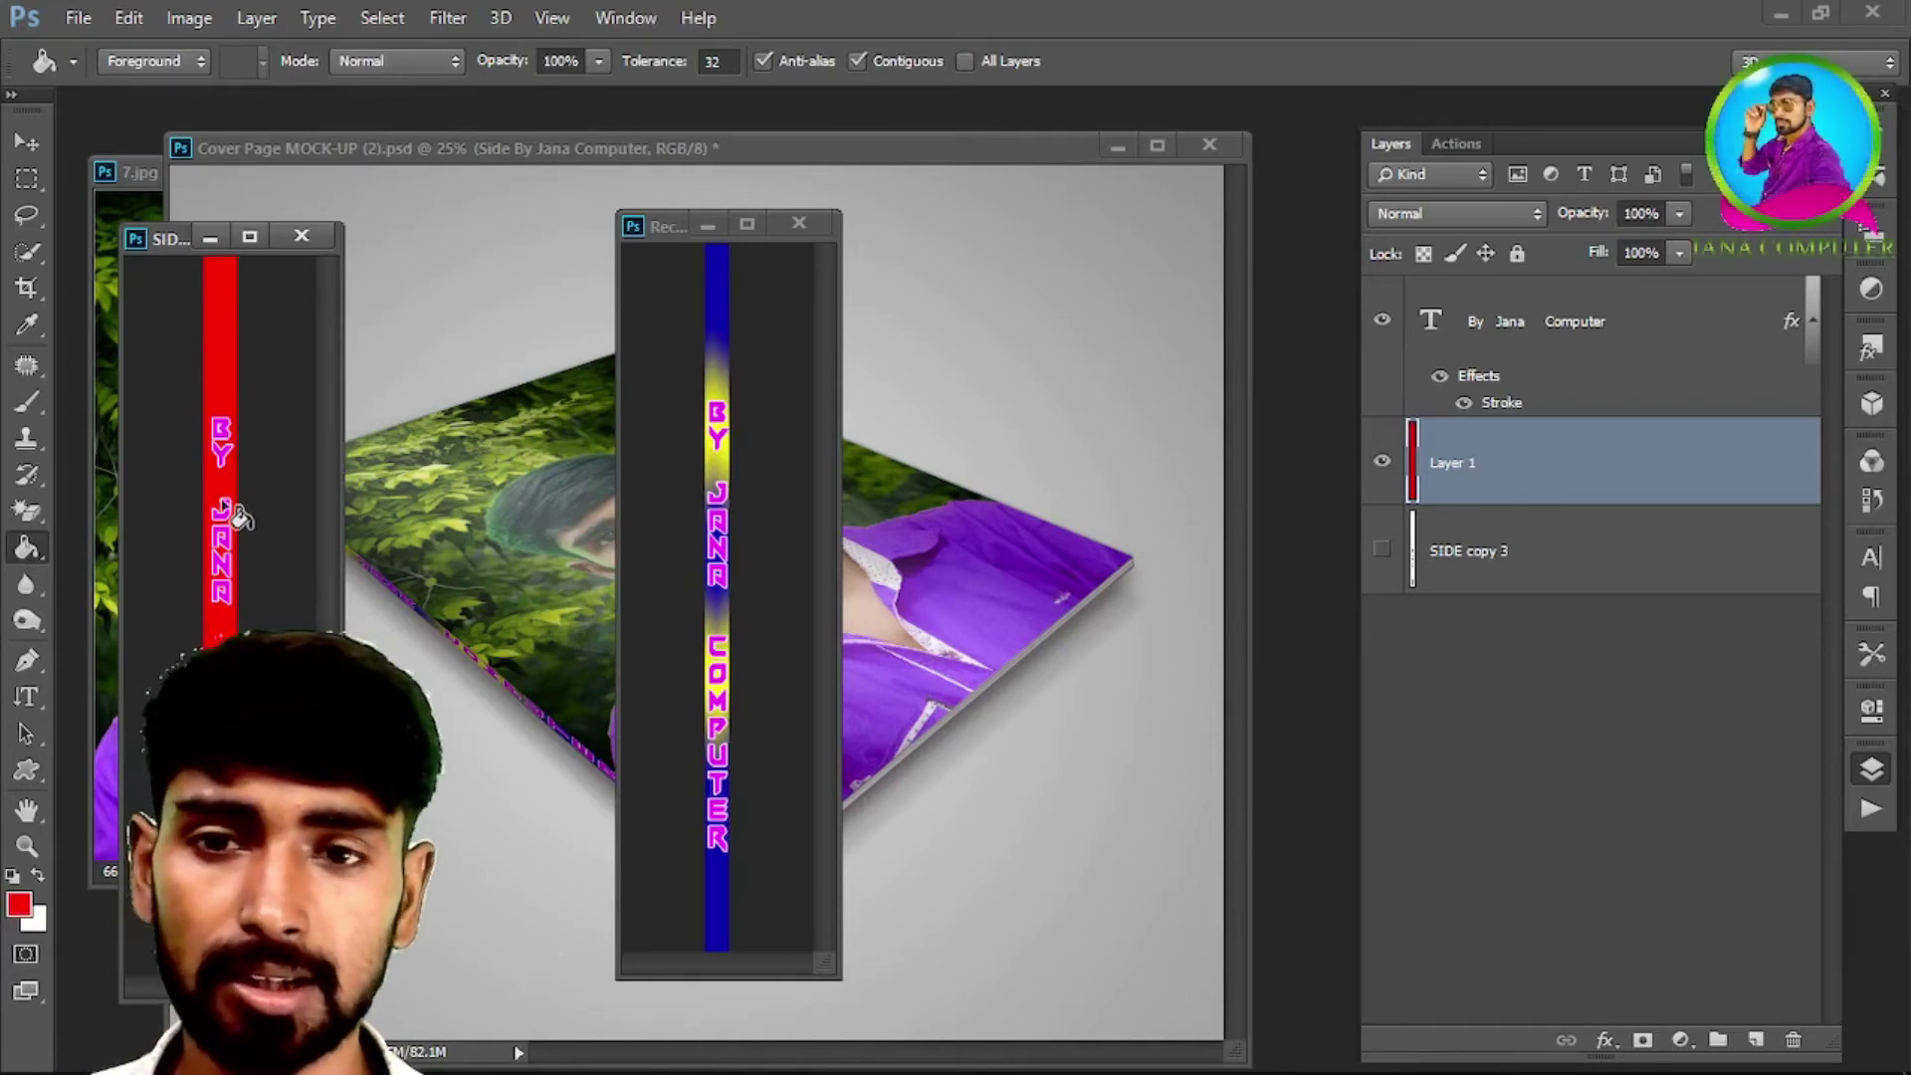
Step: Move the By Jana Computer text slightly up the spine and save the spine's smart objects back into the mock-up
{"action": "left_click", "coordinate": [29, 147]}
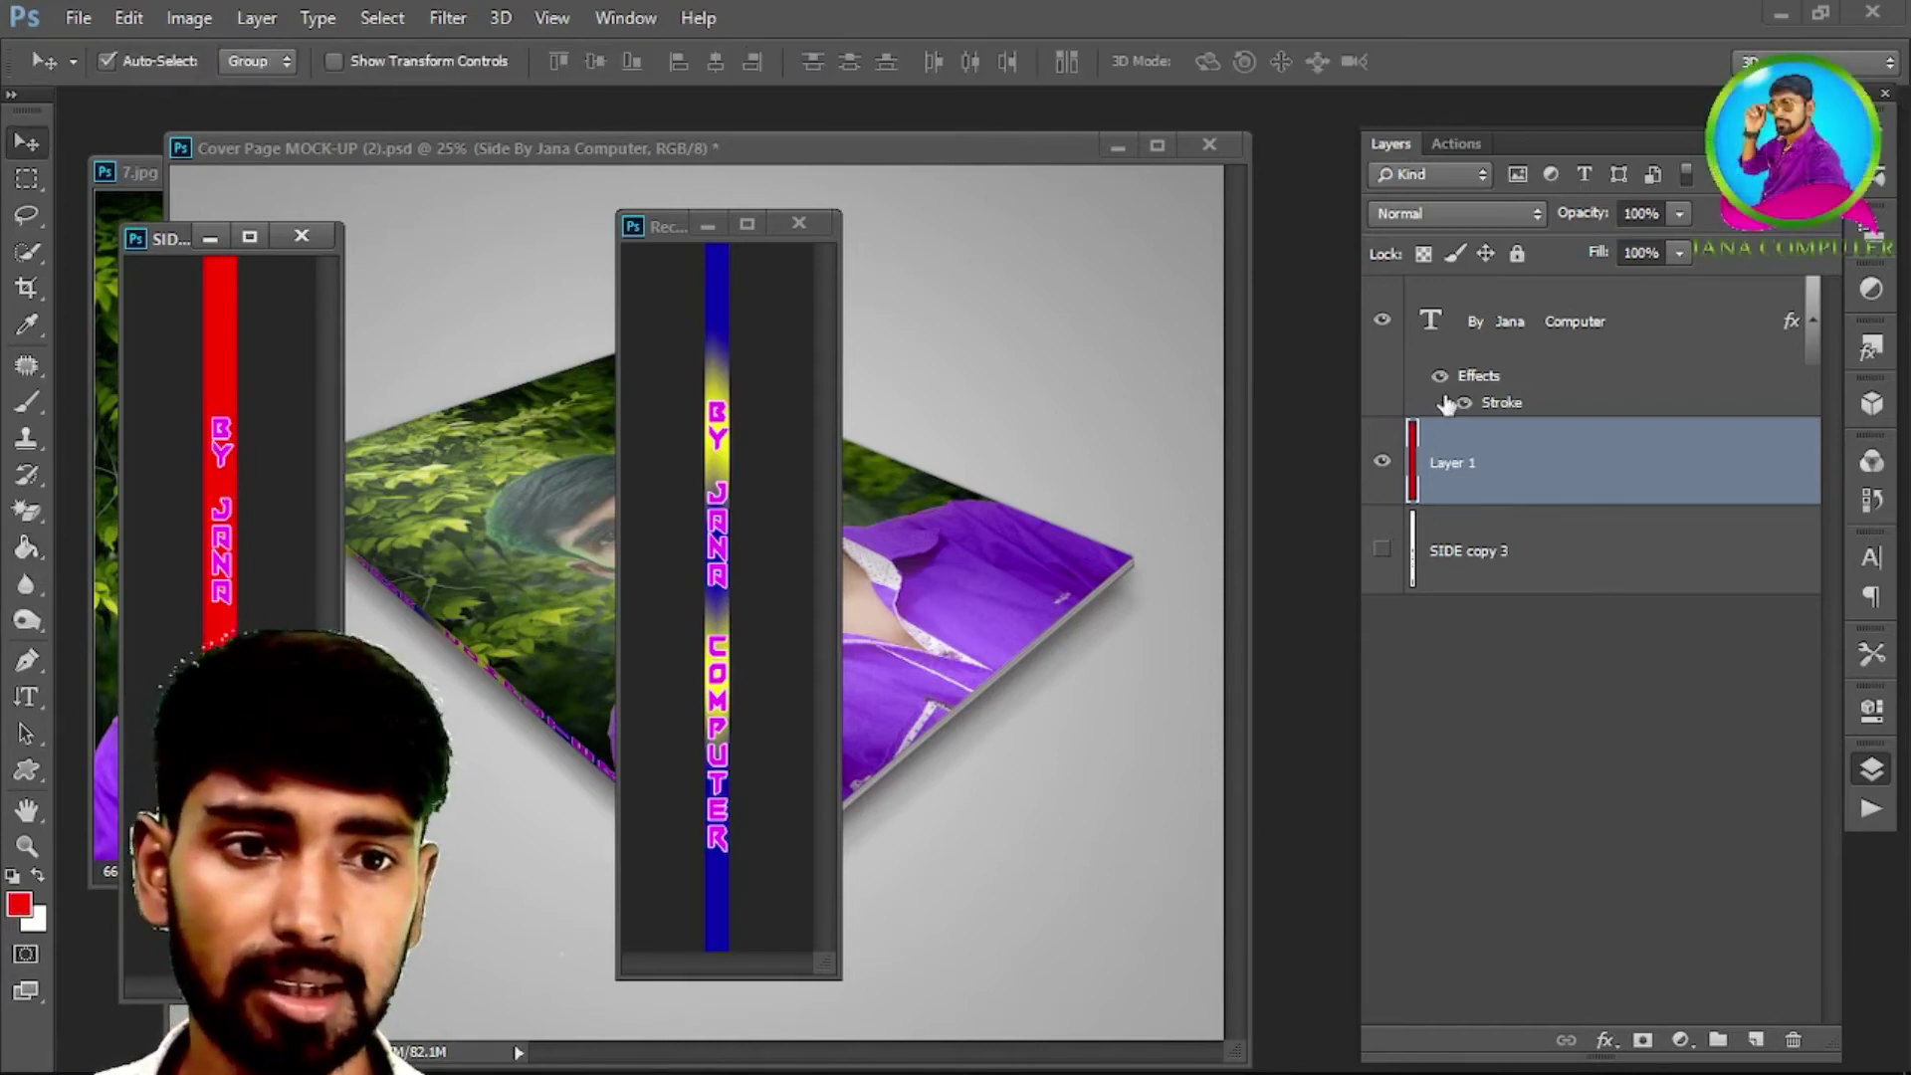
{"action": "left_click", "coordinate": [1525, 332]}
{"action": "key", "text": "ctrl+t"}
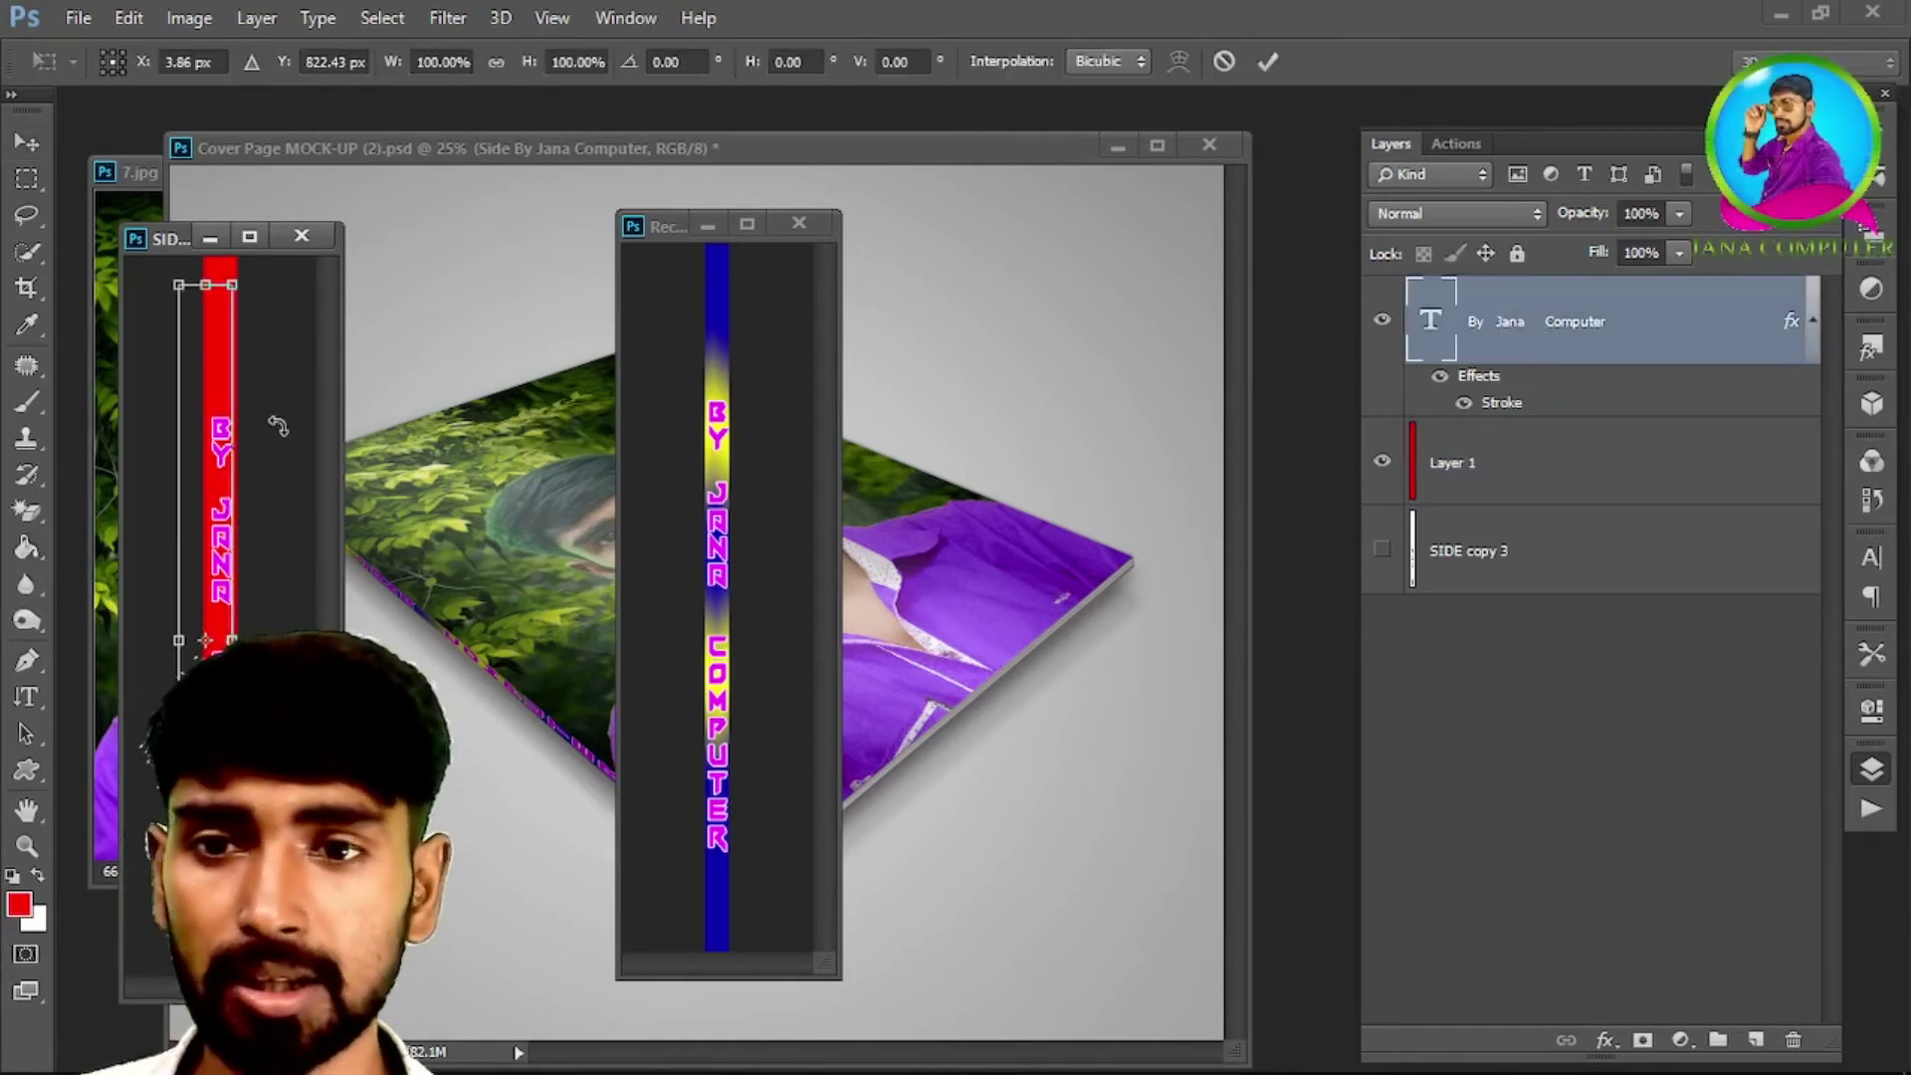
{"action": "left_click_drag", "start_coordinate": [245, 295], "coordinate": [321, 159]}
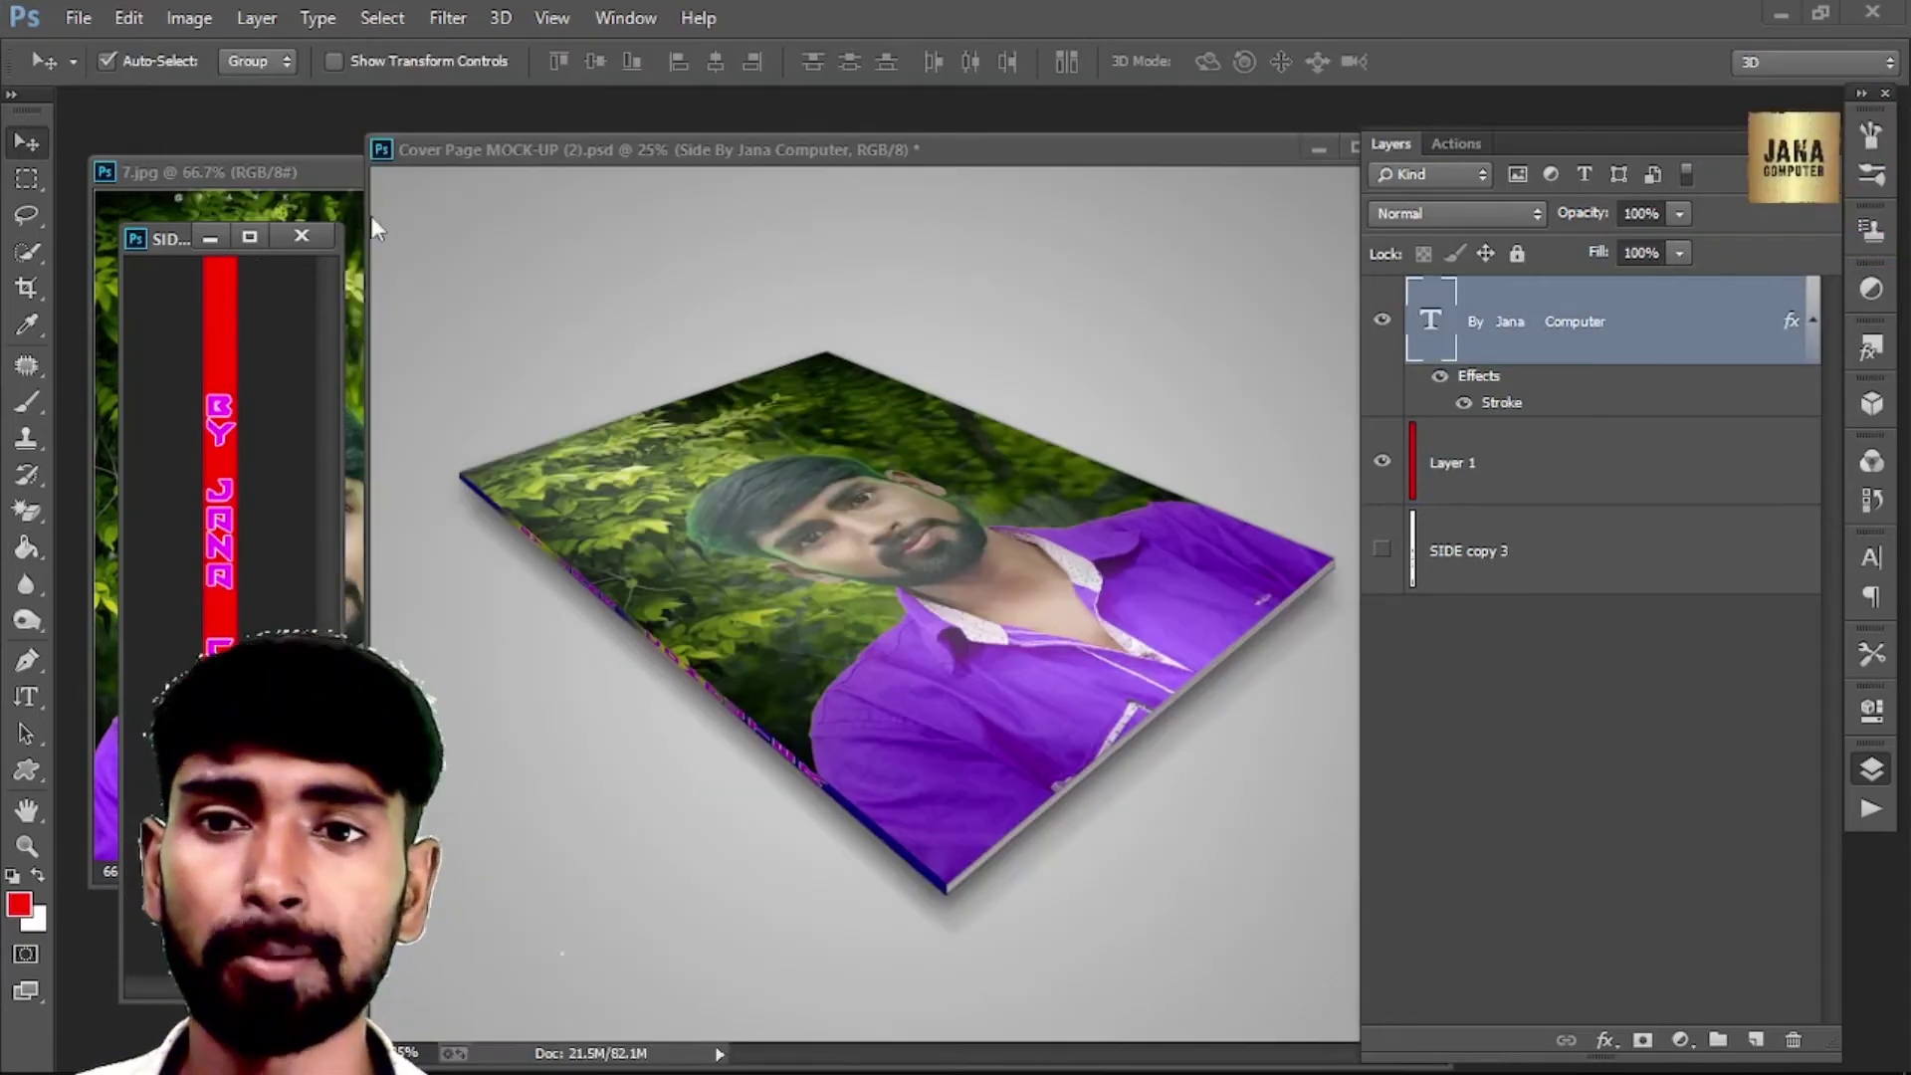
{"action": "left_click", "coordinate": [302, 237]}
{"action": "left_click", "coordinate": [969, 431]}
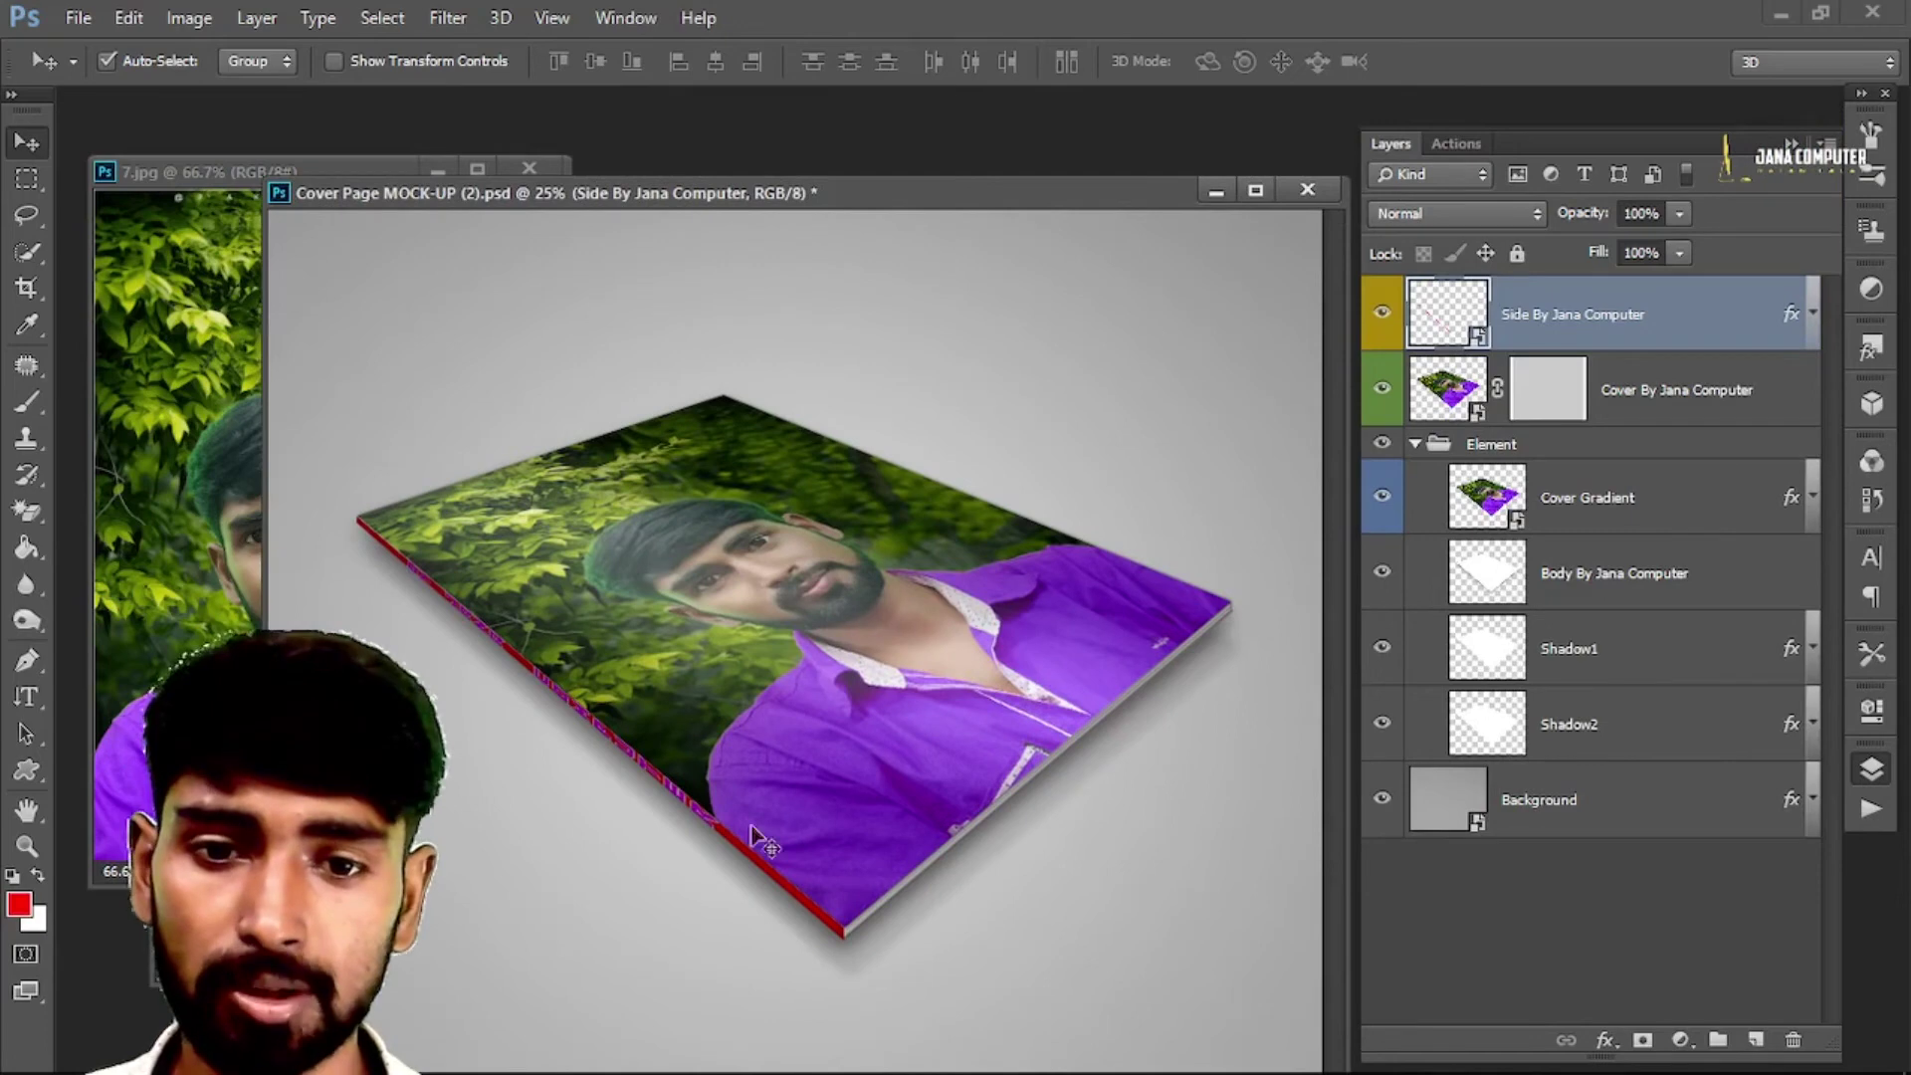
Step: Examine the red spine and its lettering up close, from the upper part down to the cover's front corner
{"action": "left_click", "coordinate": [29, 847]}
{"action": "left_click", "coordinate": [512, 725]}
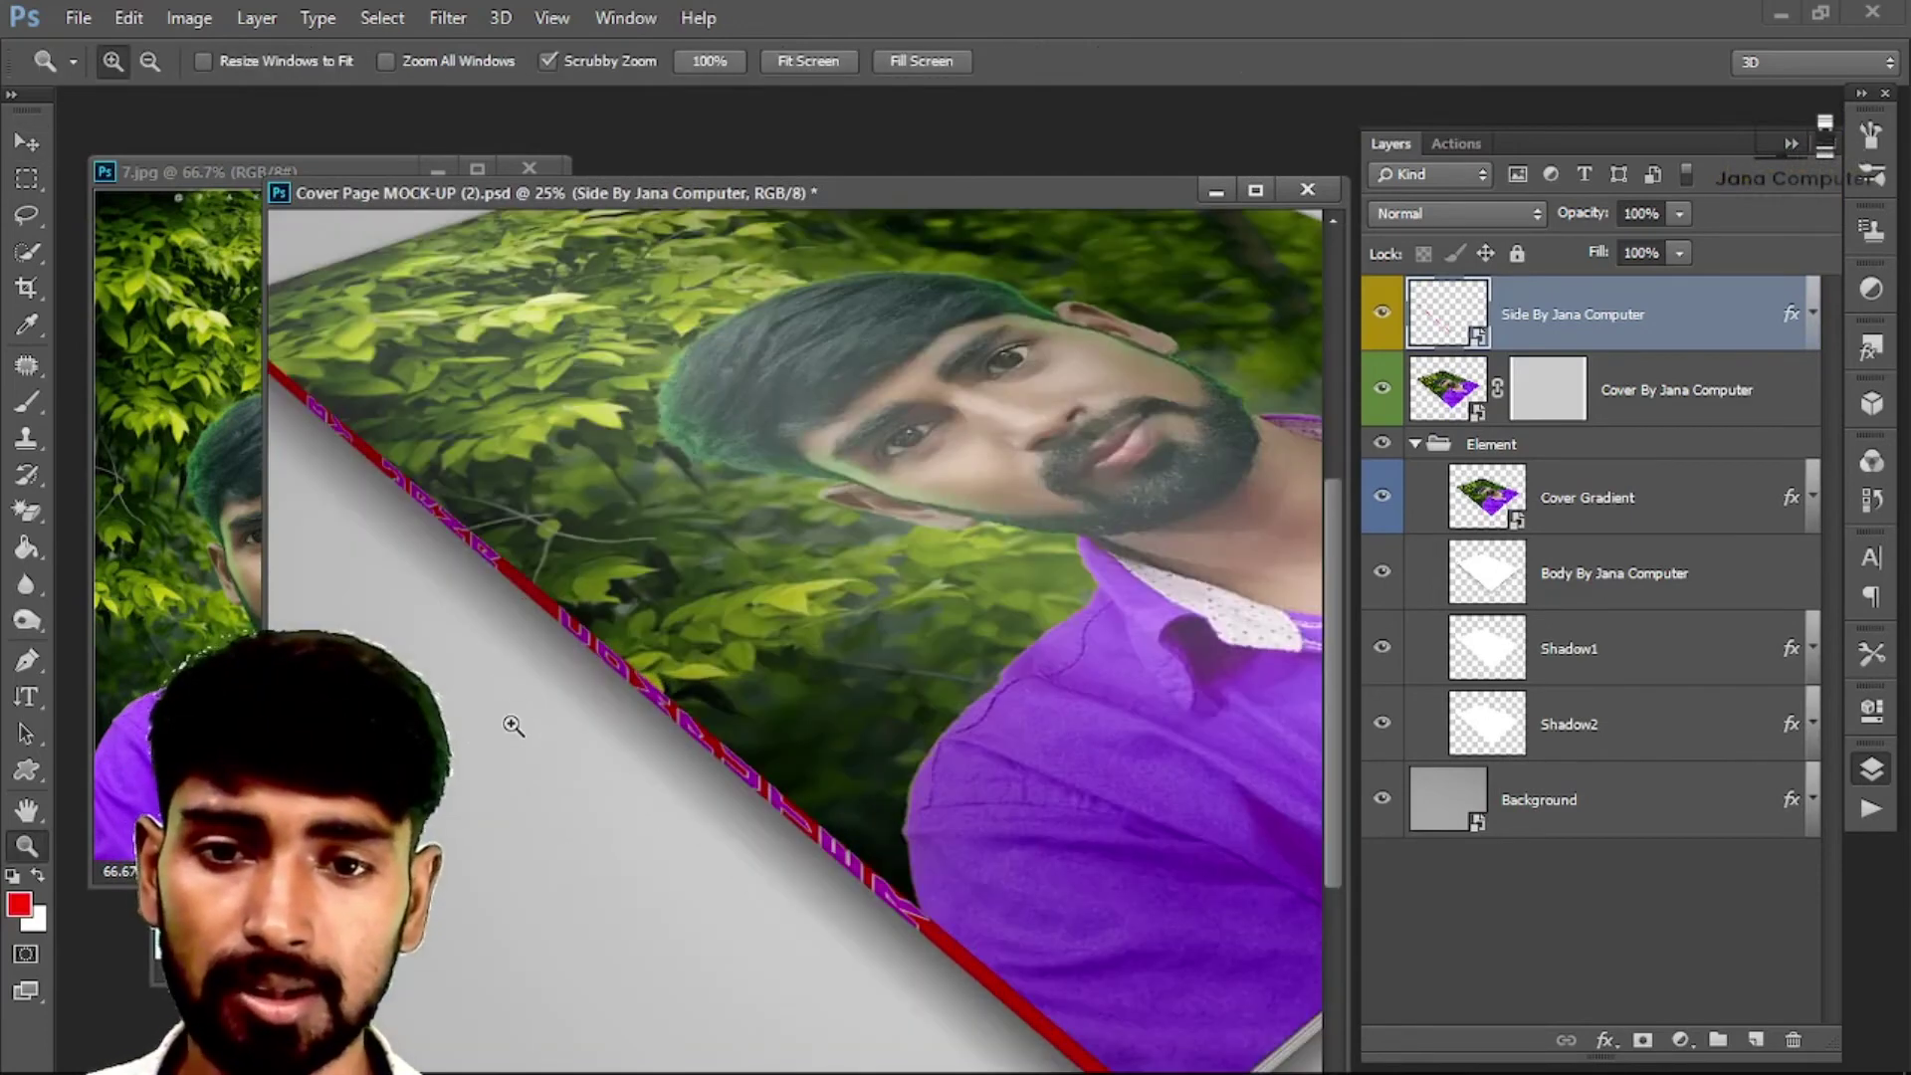
{"action": "left_click_drag", "start_coordinate": [495, 508], "coordinate": [618, 543]}
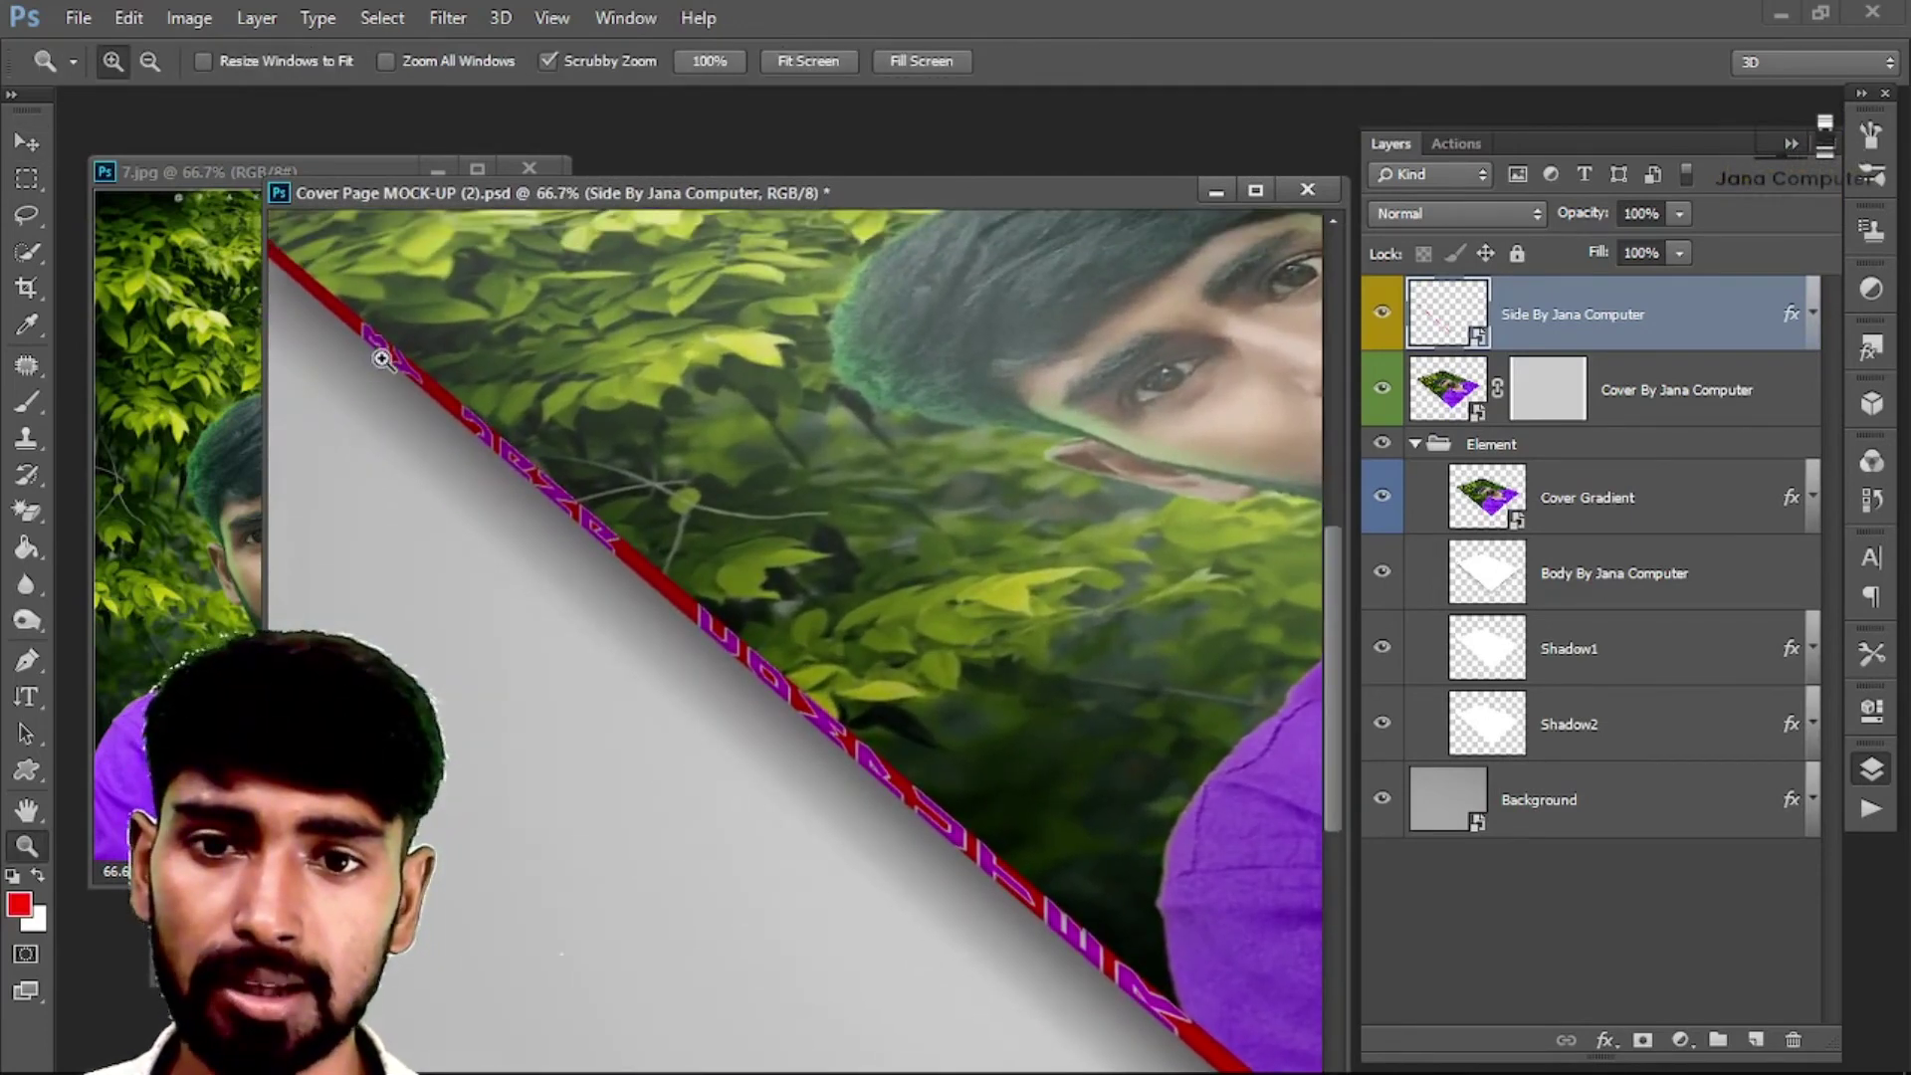
{"action": "left_click_drag", "start_coordinate": [905, 747], "coordinate": [593, 392]}
{"action": "left_click_drag", "start_coordinate": [1158, 855], "coordinate": [847, 800]}
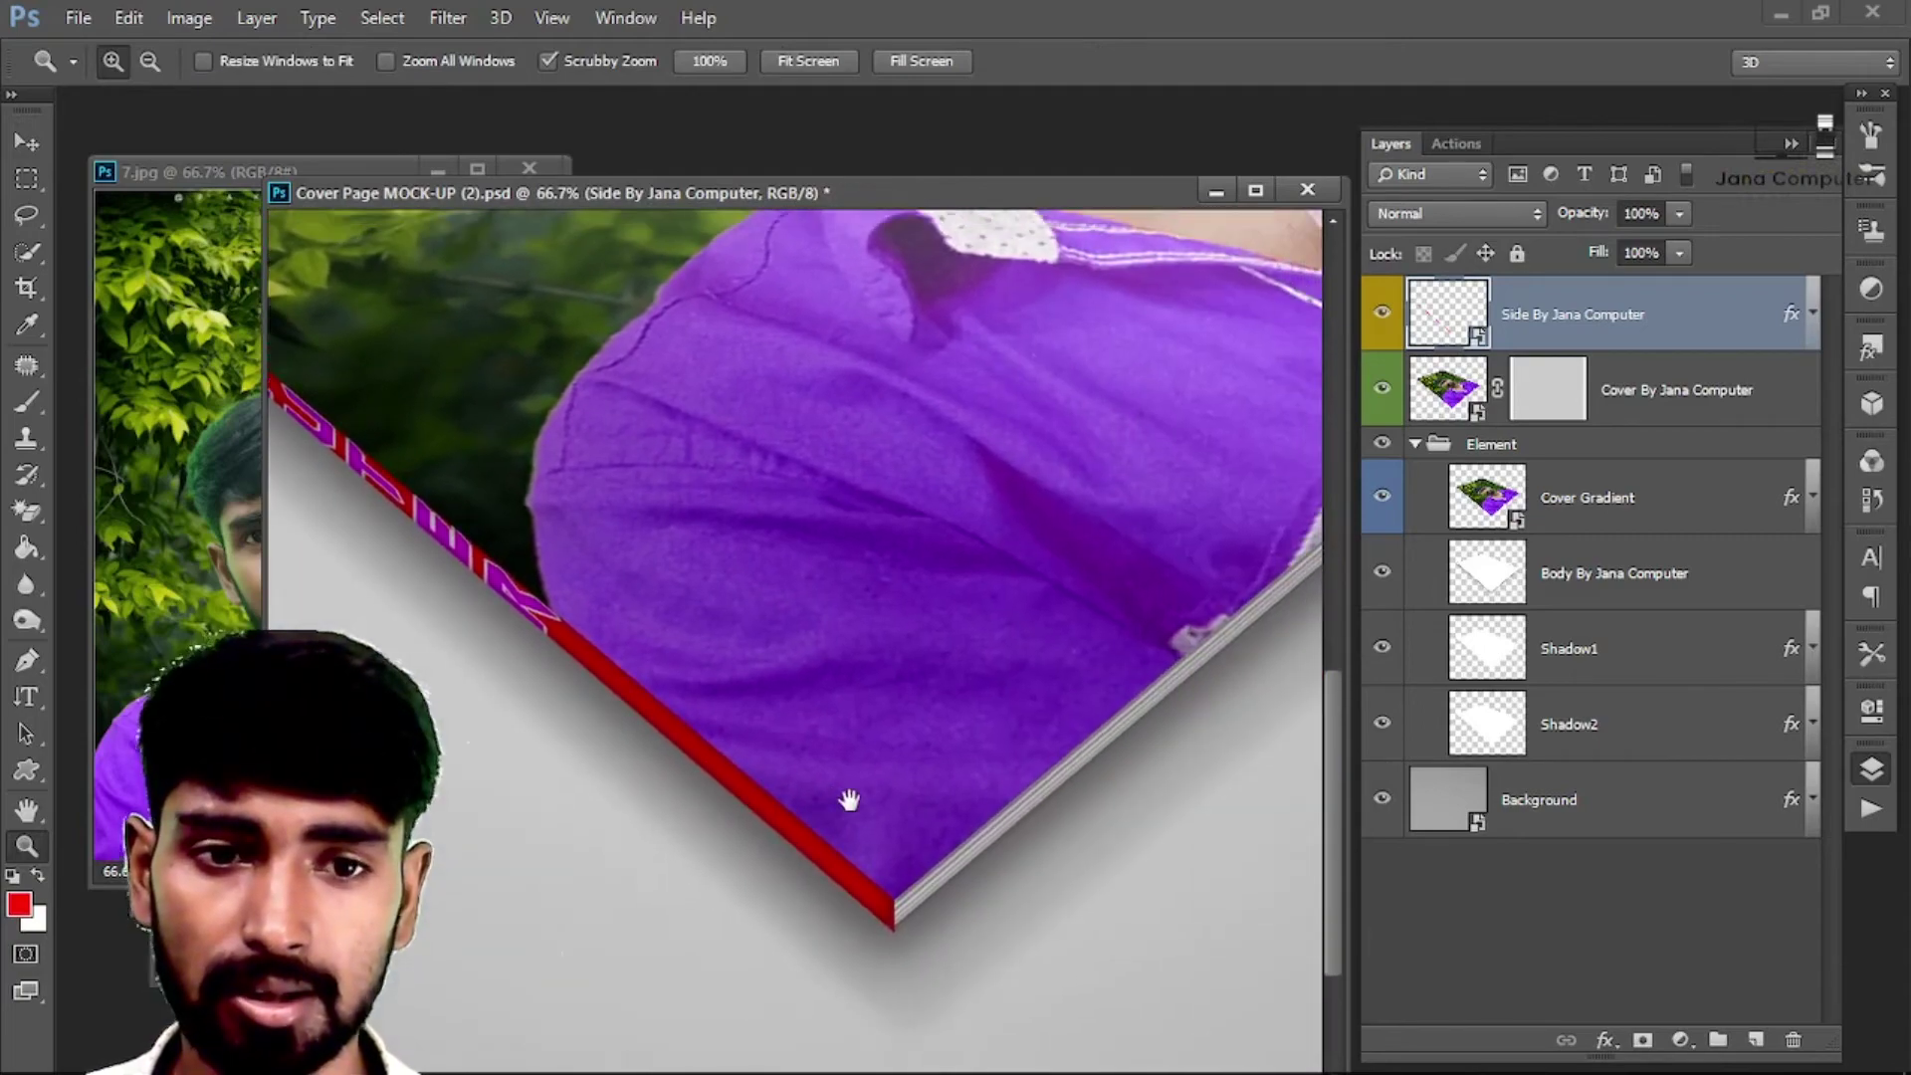
{"action": "left_click", "coordinate": [892, 824], "text": "alt"}
{"action": "left_click", "coordinate": [892, 825], "text": "alt"}
{"action": "left_click", "coordinate": [894, 814], "text": "alt"}
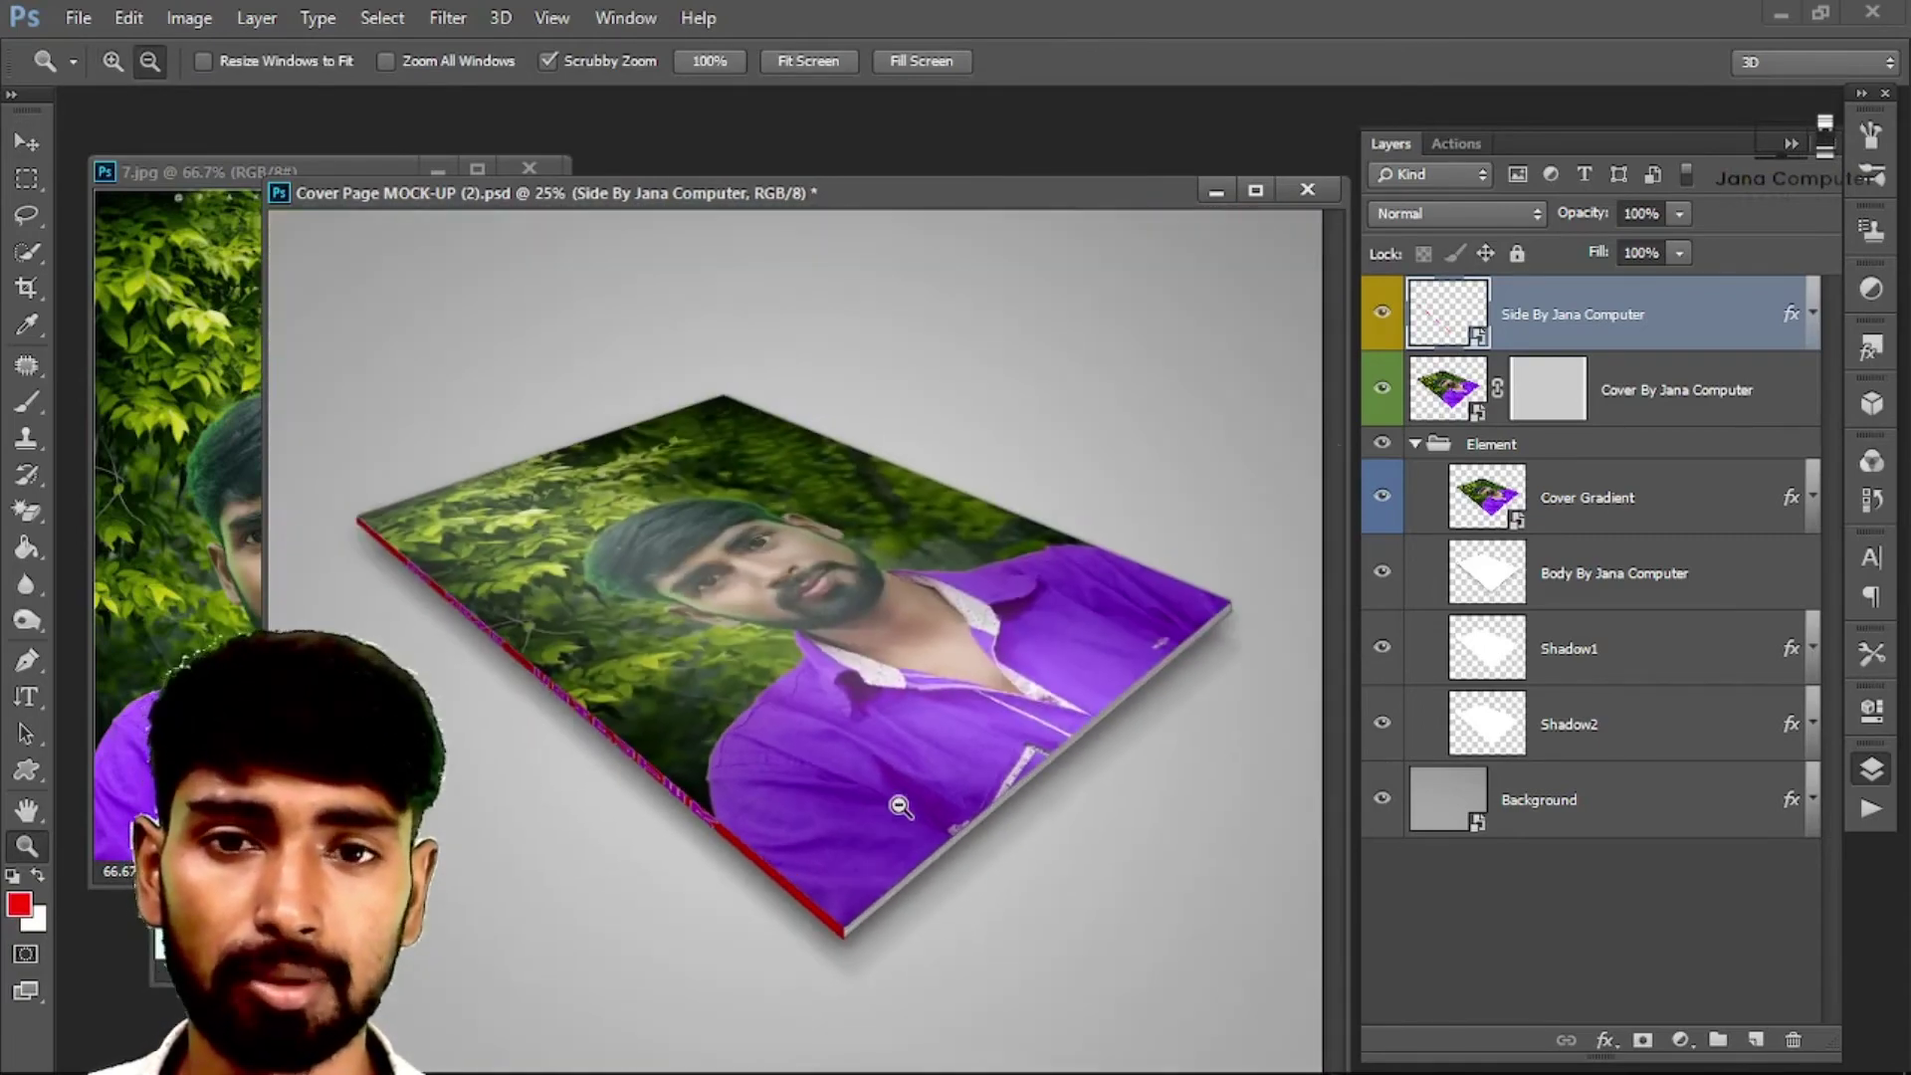
Step: Close MOCK-UP (2), open Cover Page MOCK-UP (1).psd and toggle the Left Page By Jana Computer layer to check it
{"action": "left_click", "coordinate": [1307, 190]}
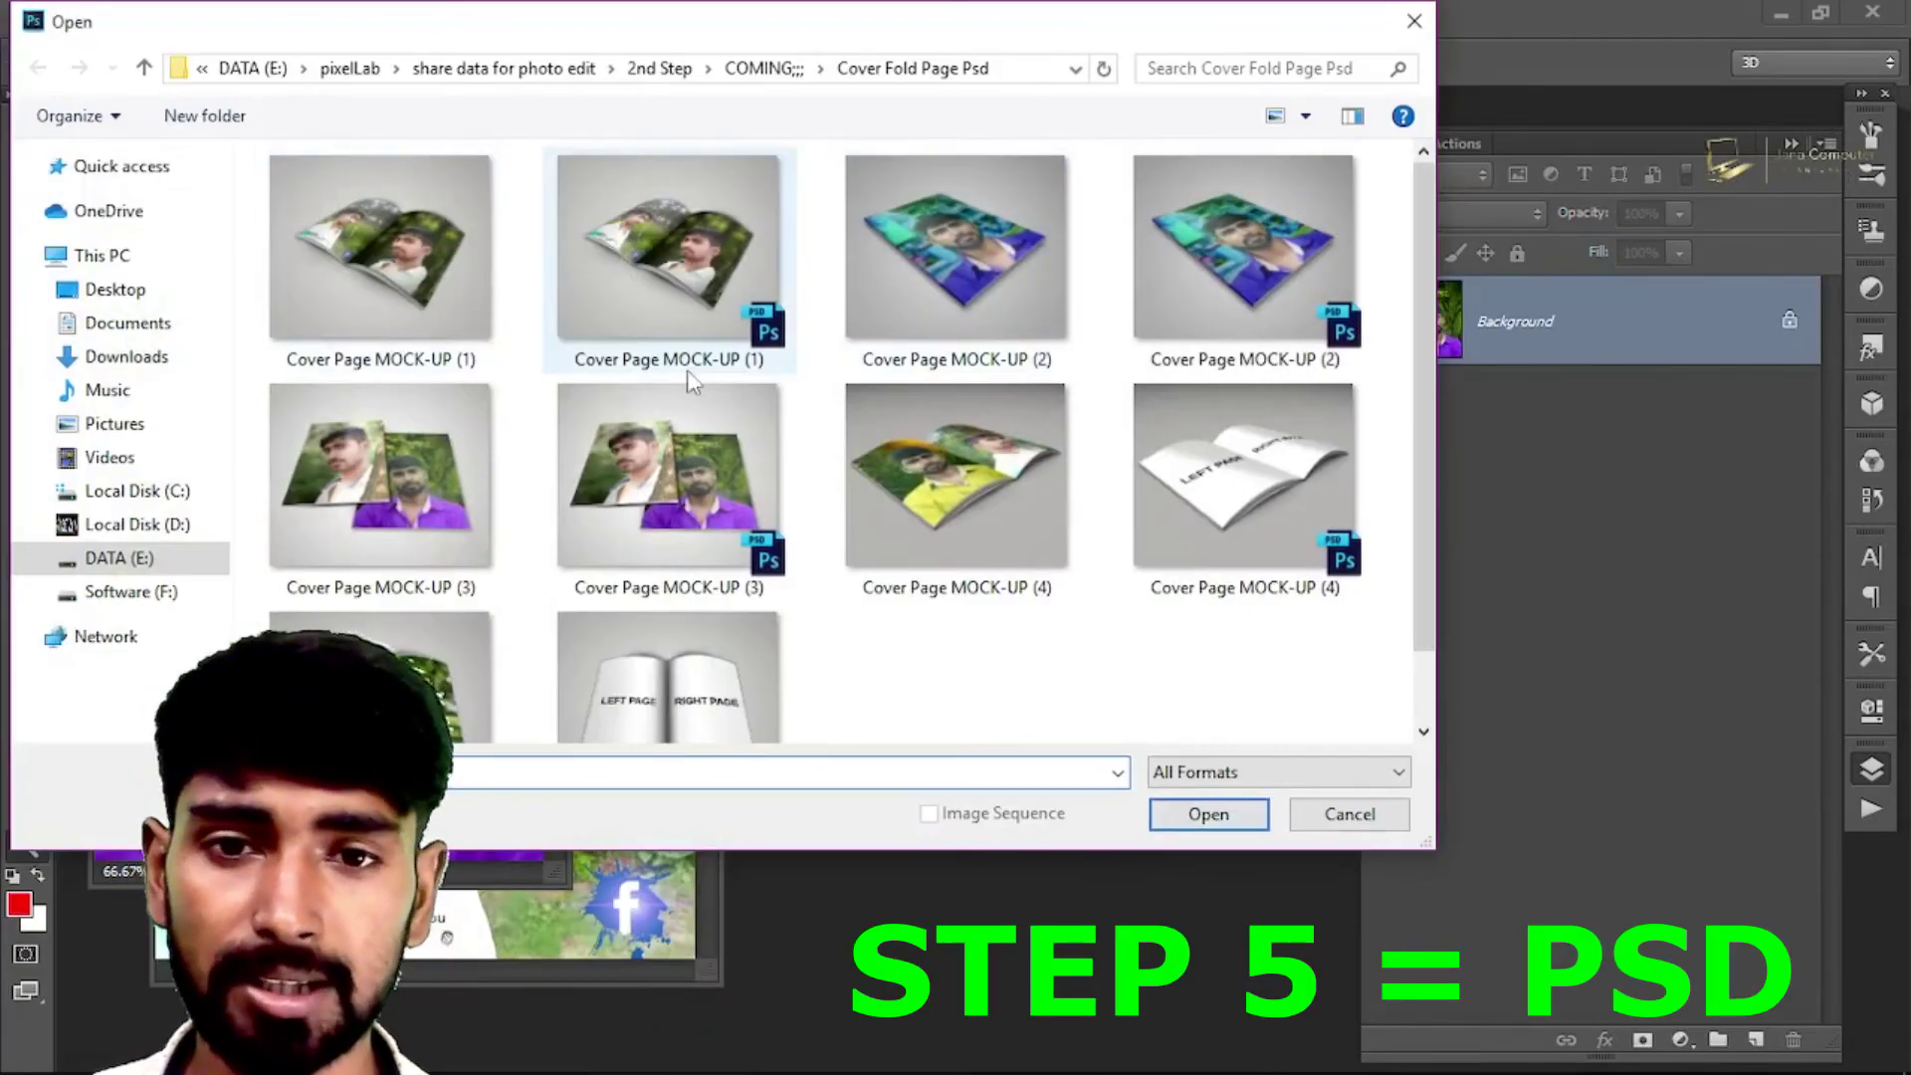
{"action": "double_click", "coordinate": [629, 284]}
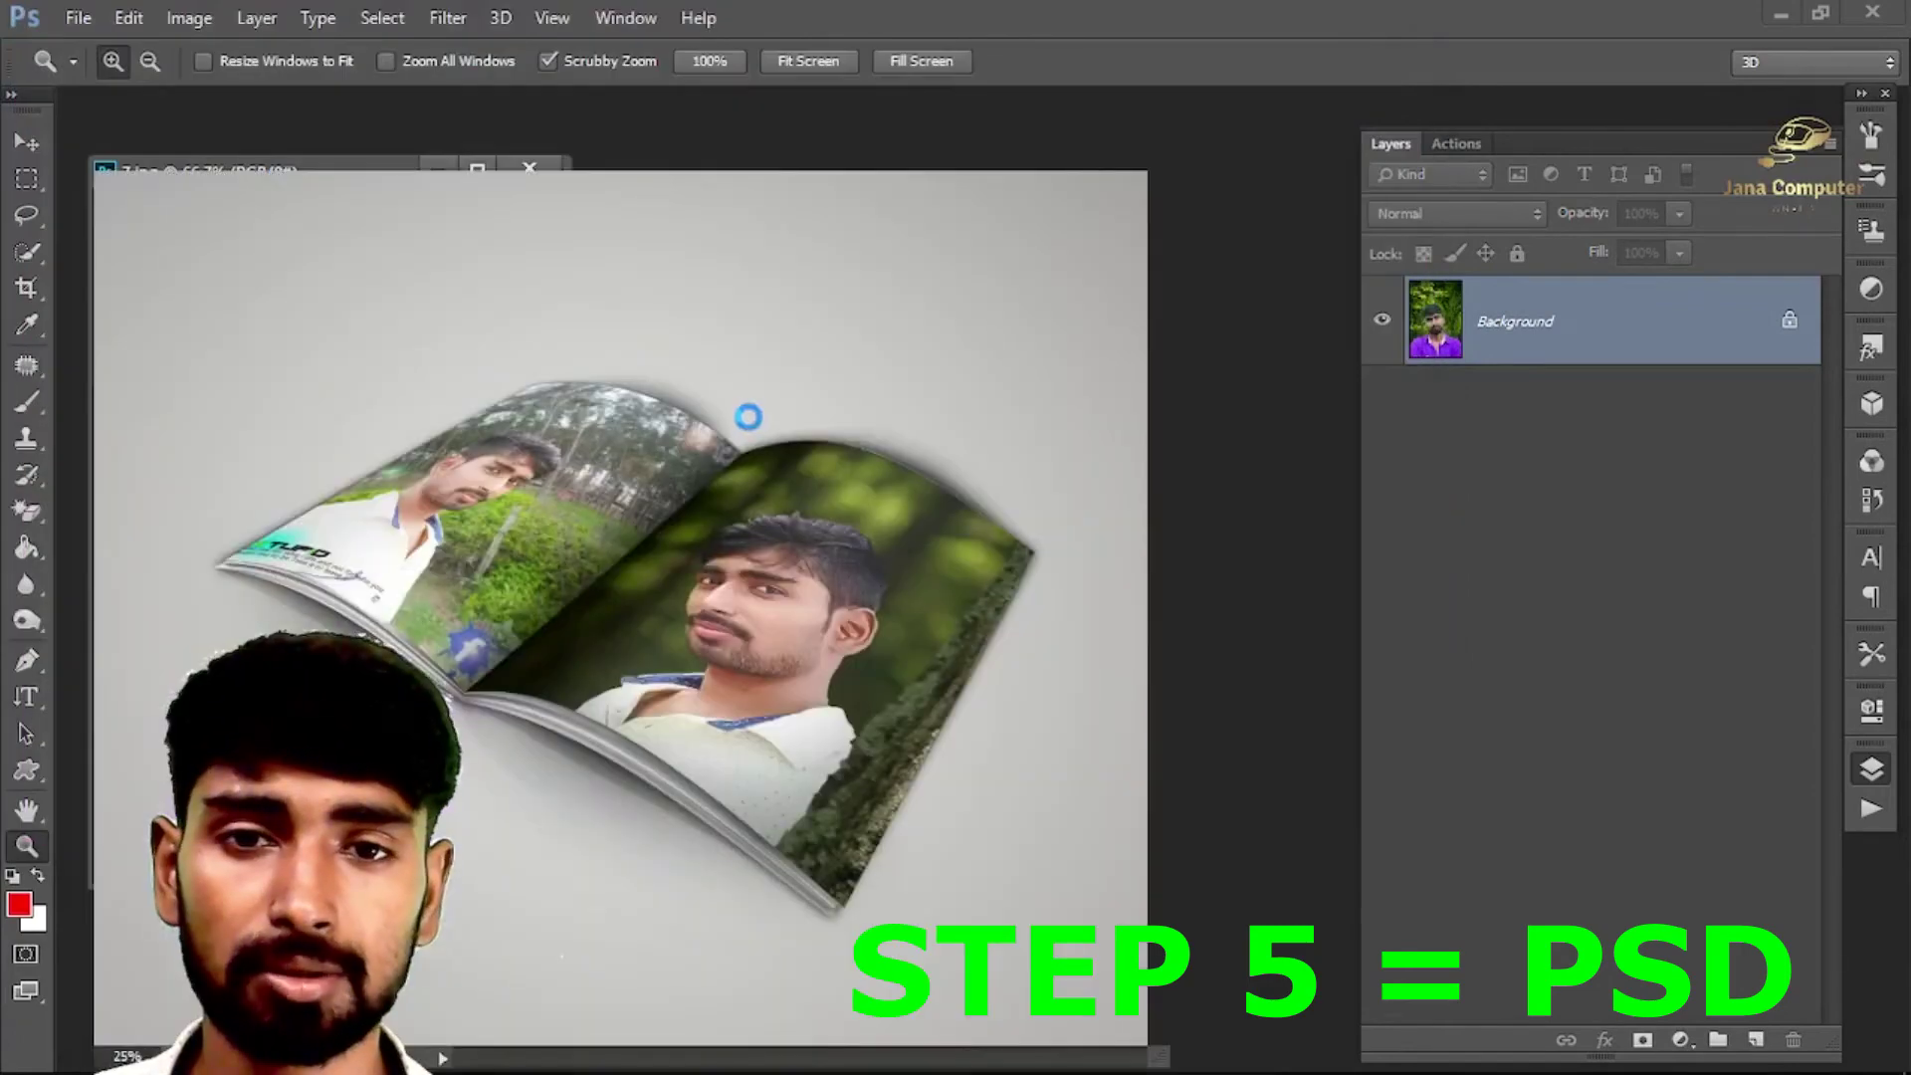
{"action": "left_click", "coordinate": [1382, 391]}
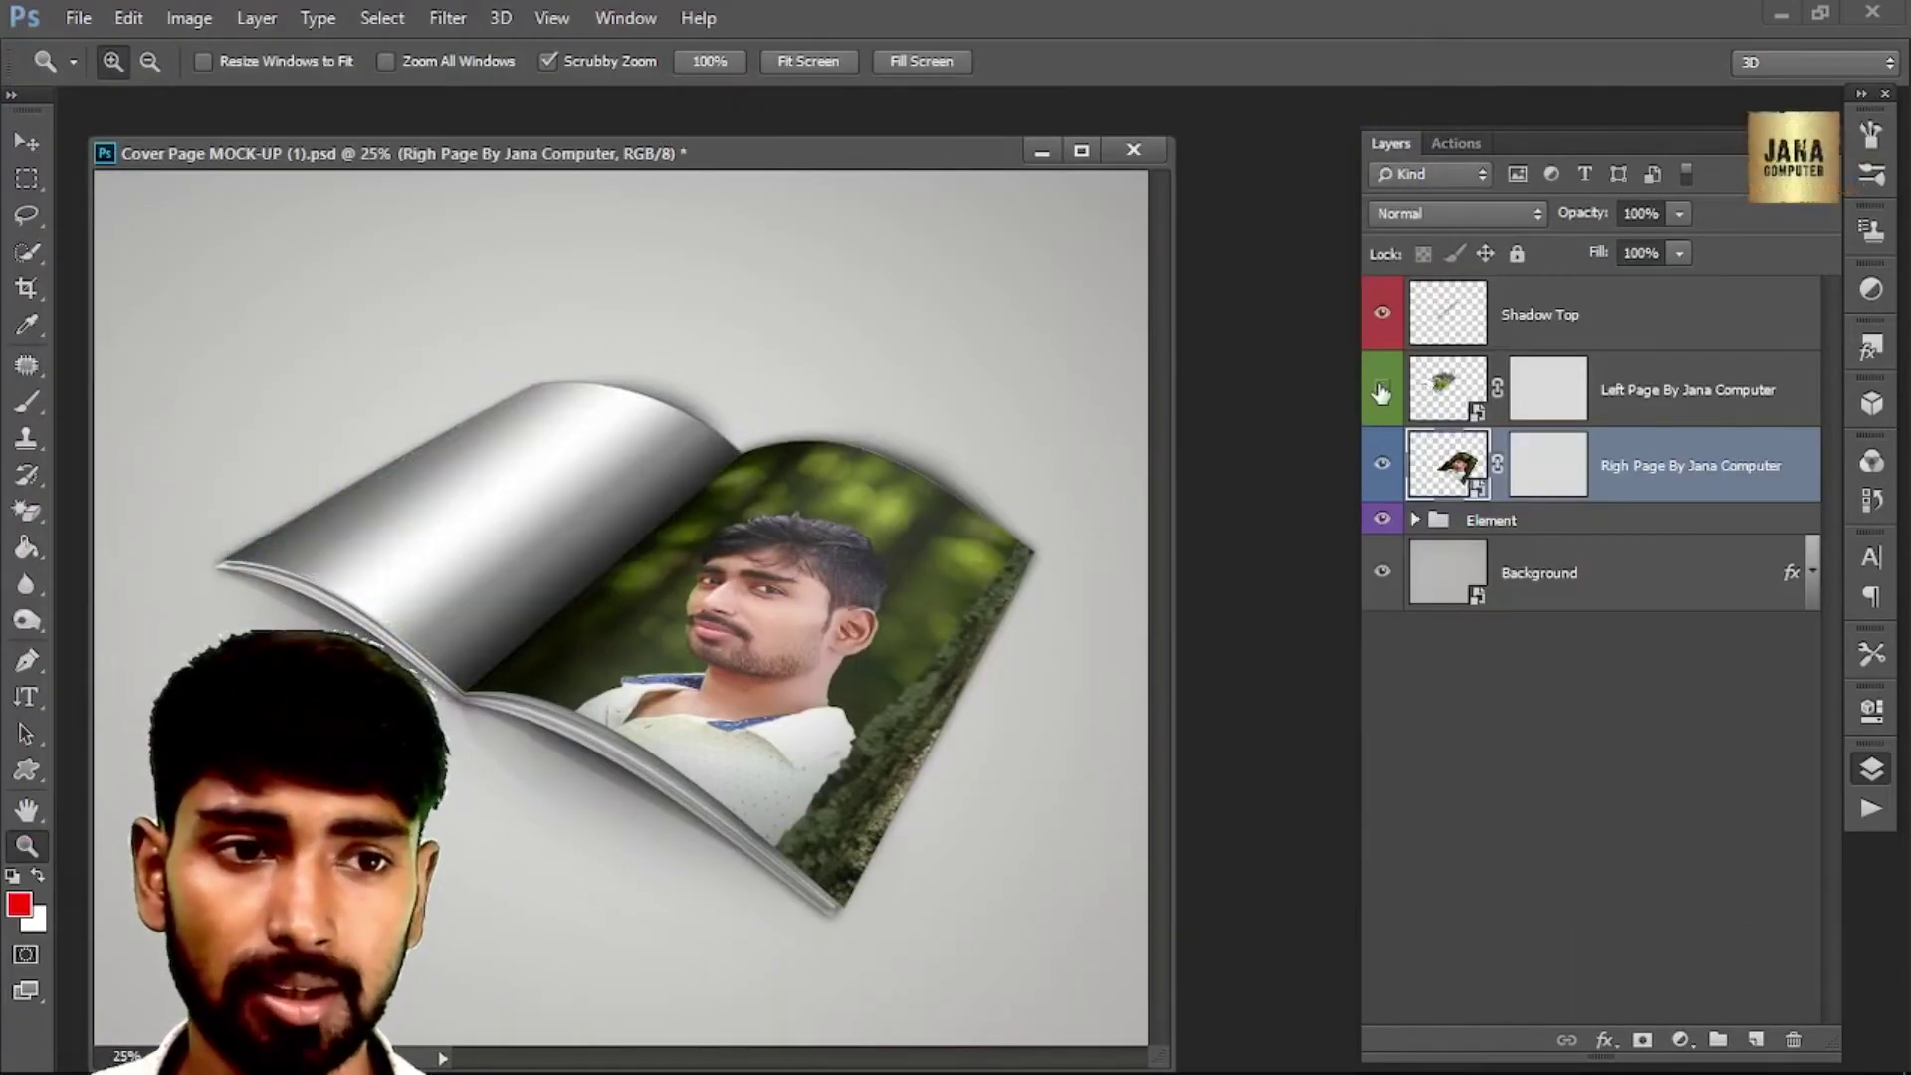
{"action": "left_click", "coordinate": [1382, 392]}
{"action": "left_click", "coordinate": [1382, 391]}
{"action": "left_click", "coordinate": [1382, 394]}
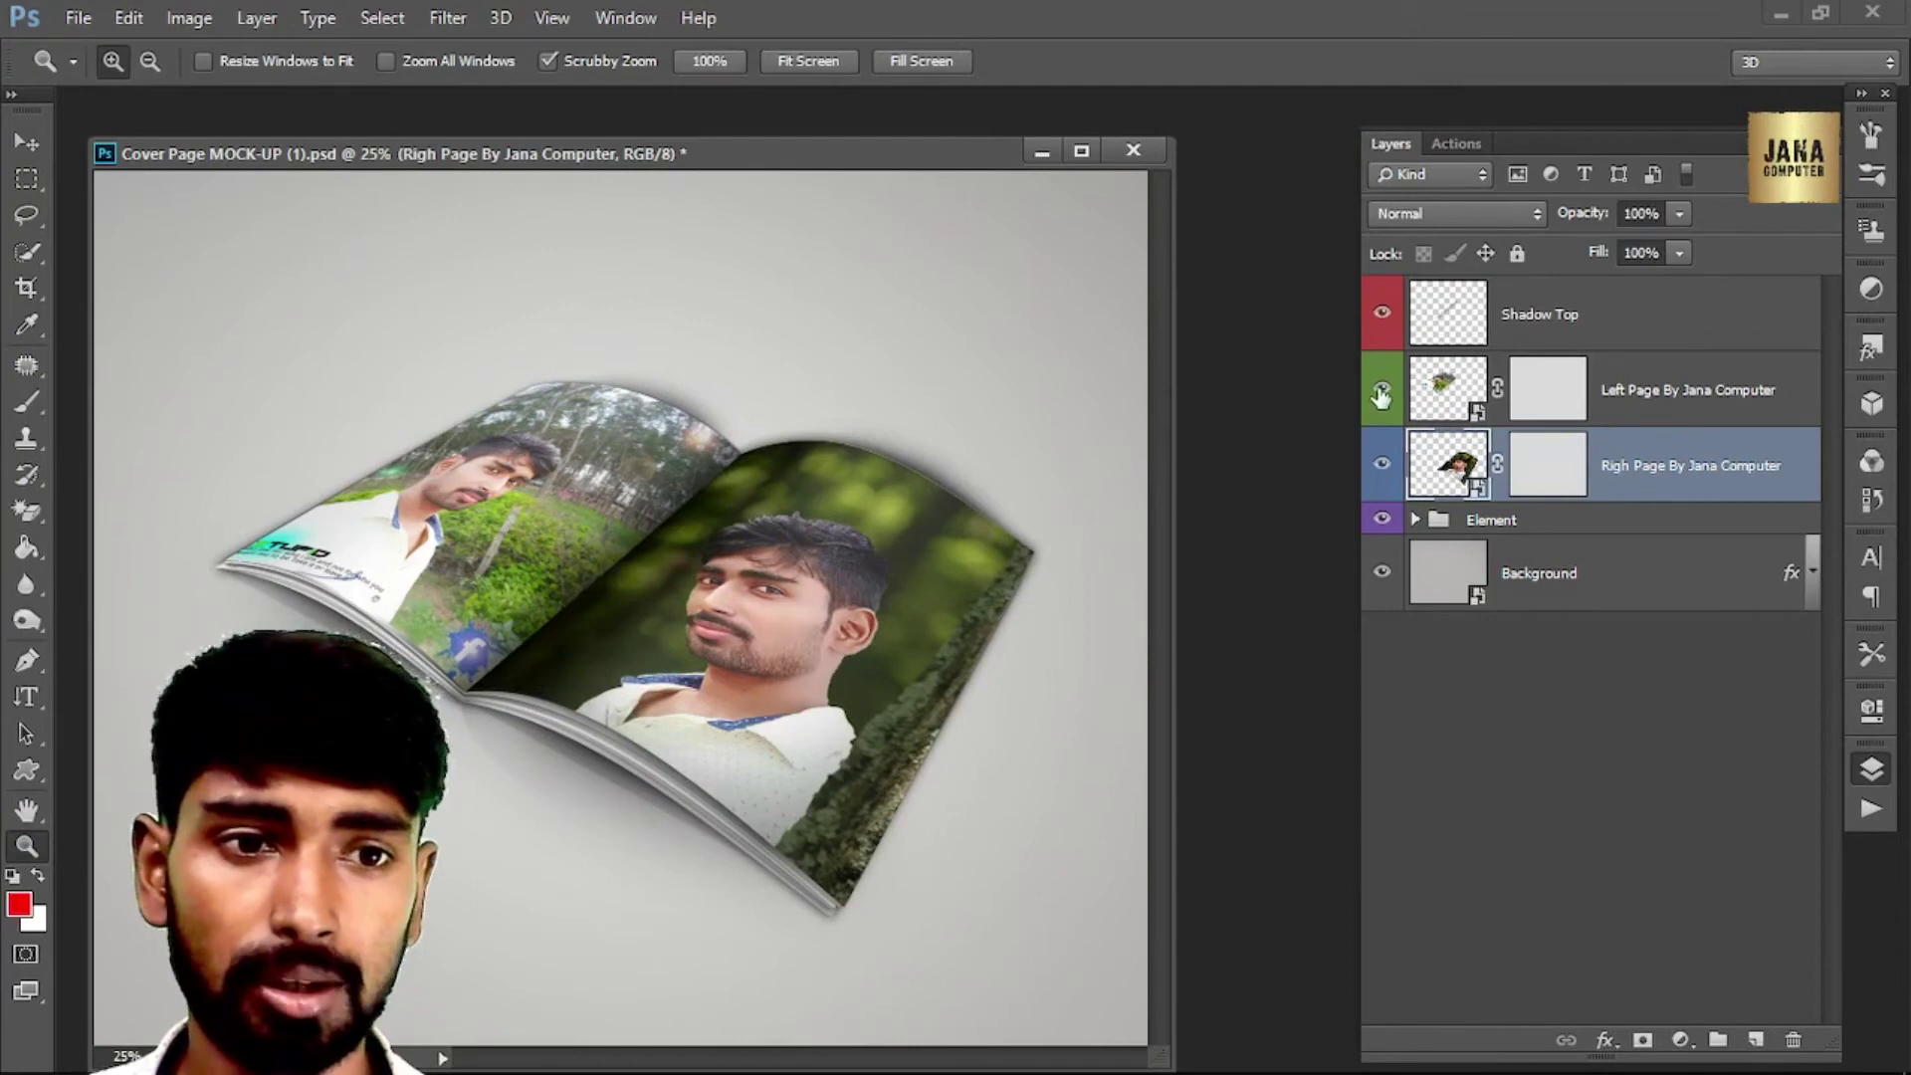
Step: Open the Left Page By Jana Computer smart object and delete its existing portrait layer
{"action": "double_click", "coordinate": [1444, 398]}
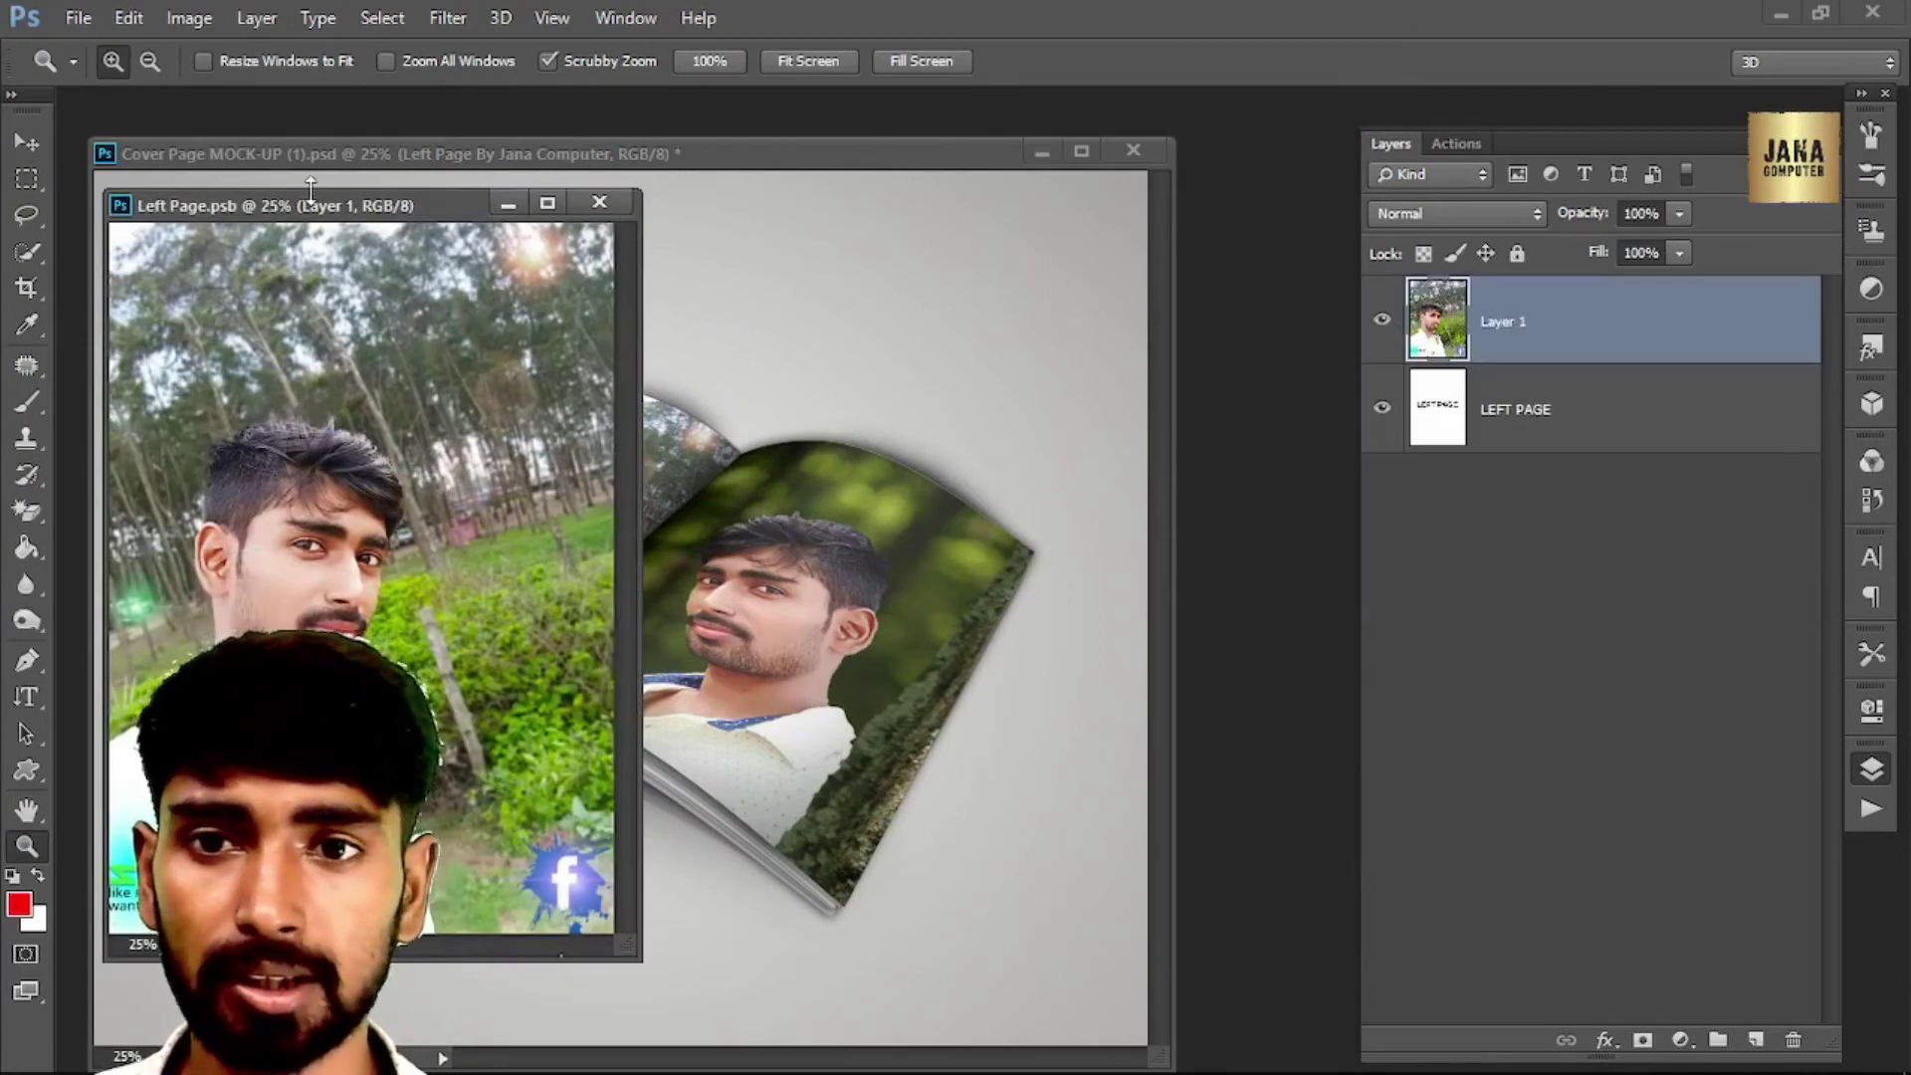
{"action": "left_click_drag", "start_coordinate": [219, 157], "coordinate": [611, 211]}
{"action": "left_click", "coordinate": [423, 432]}
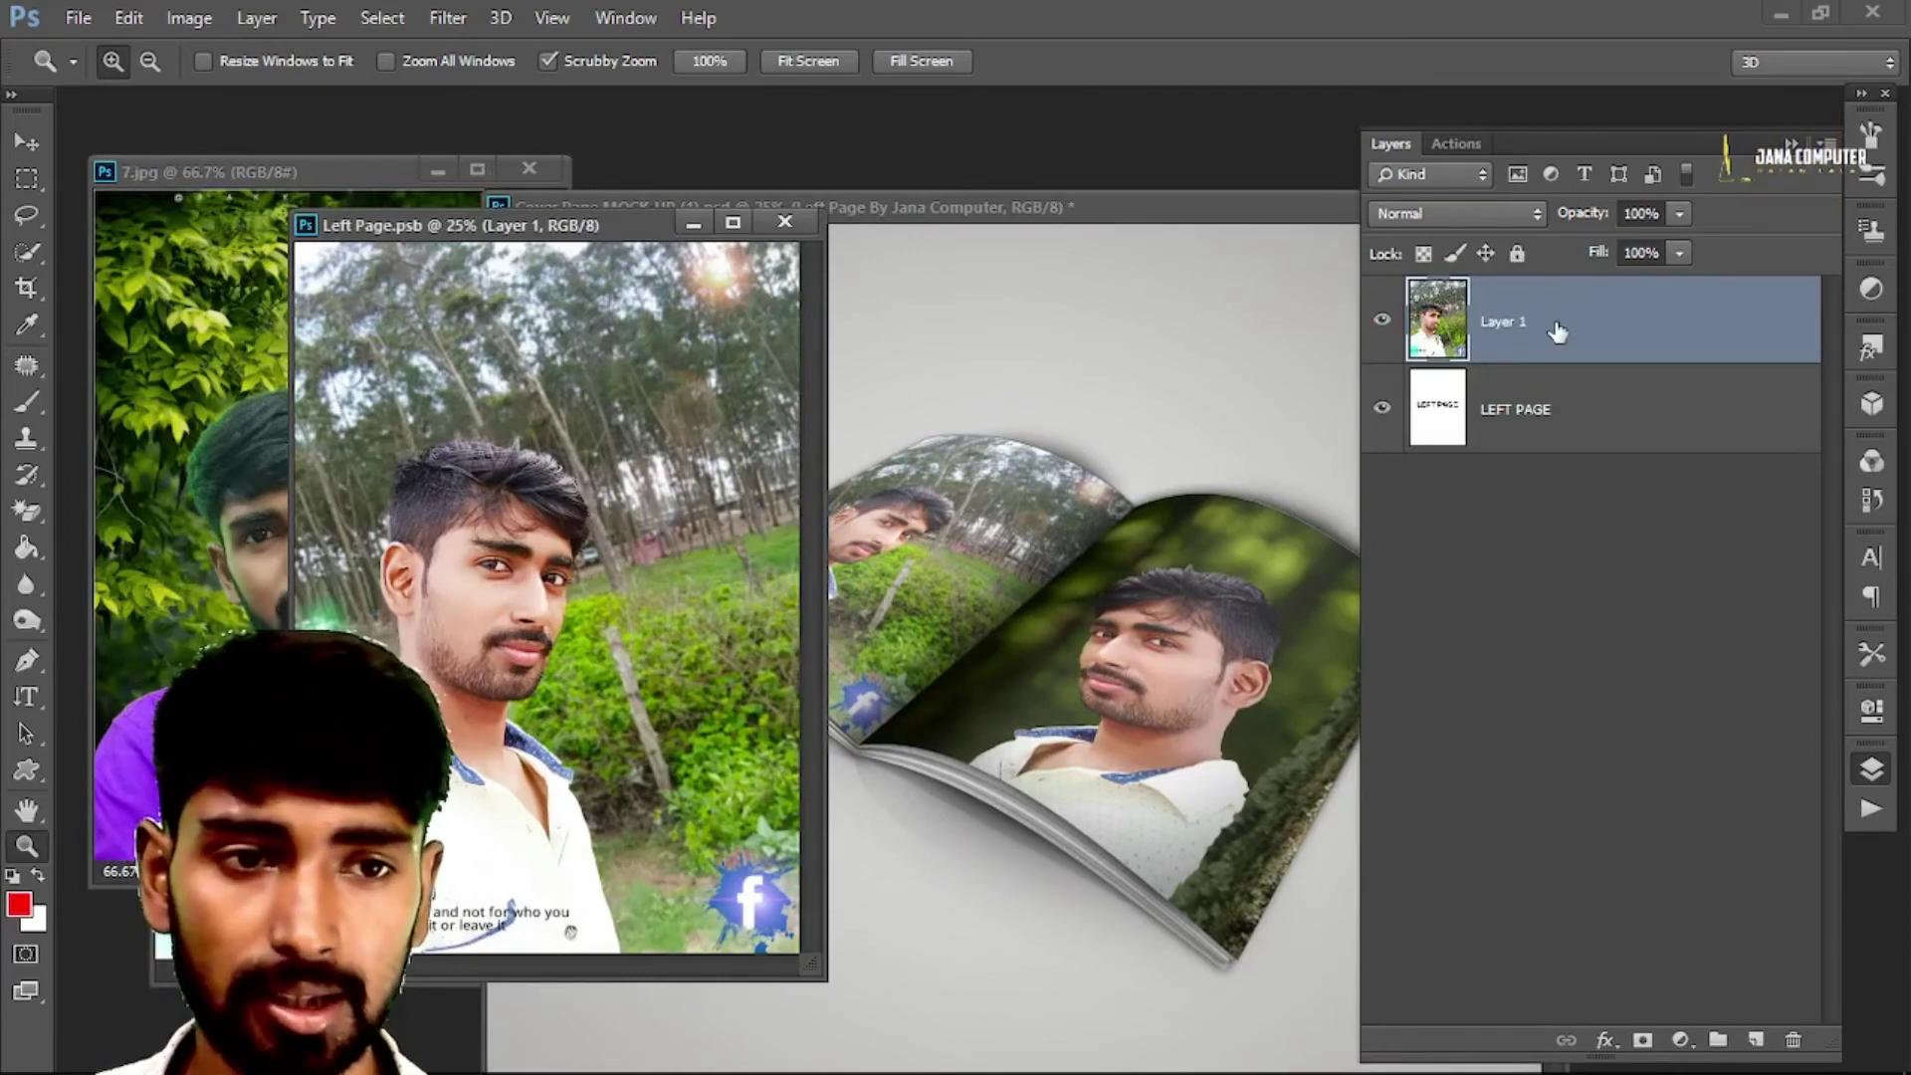
{"action": "key", "text": "Delete"}
Step: Copy photo 7 into Left Page.psb, enlarge it to nearly fill the page with a white border, and save it
{"action": "left_click", "coordinate": [293, 470]}
{"action": "left_click", "coordinate": [16, 149]}
{"action": "left_click_drag", "start_coordinate": [234, 498], "coordinate": [365, 372]}
{"action": "key", "text": "ctrl+t"}
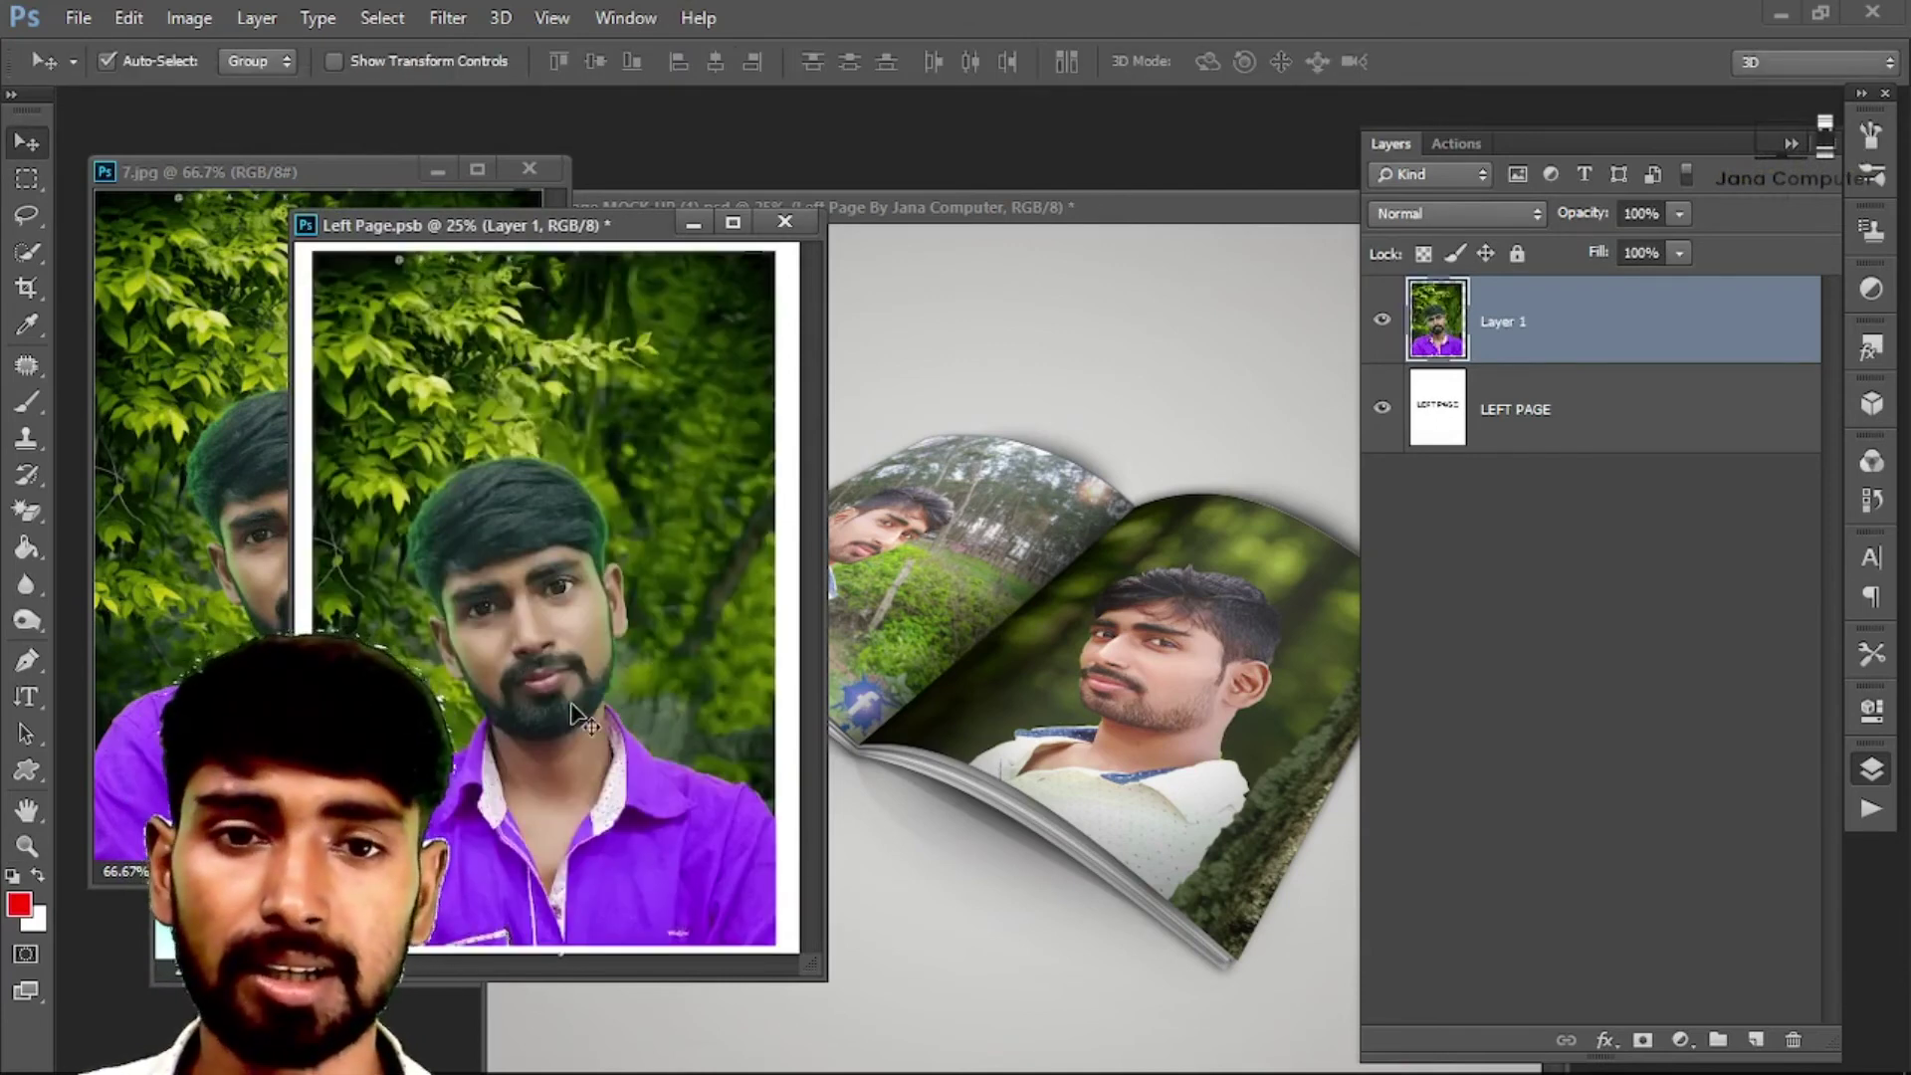
{"action": "key", "text": "ctrl+t"}
{"action": "key", "text": "Return"}
{"action": "left_click", "coordinate": [784, 221]}
{"action": "left_click", "coordinate": [841, 434]}
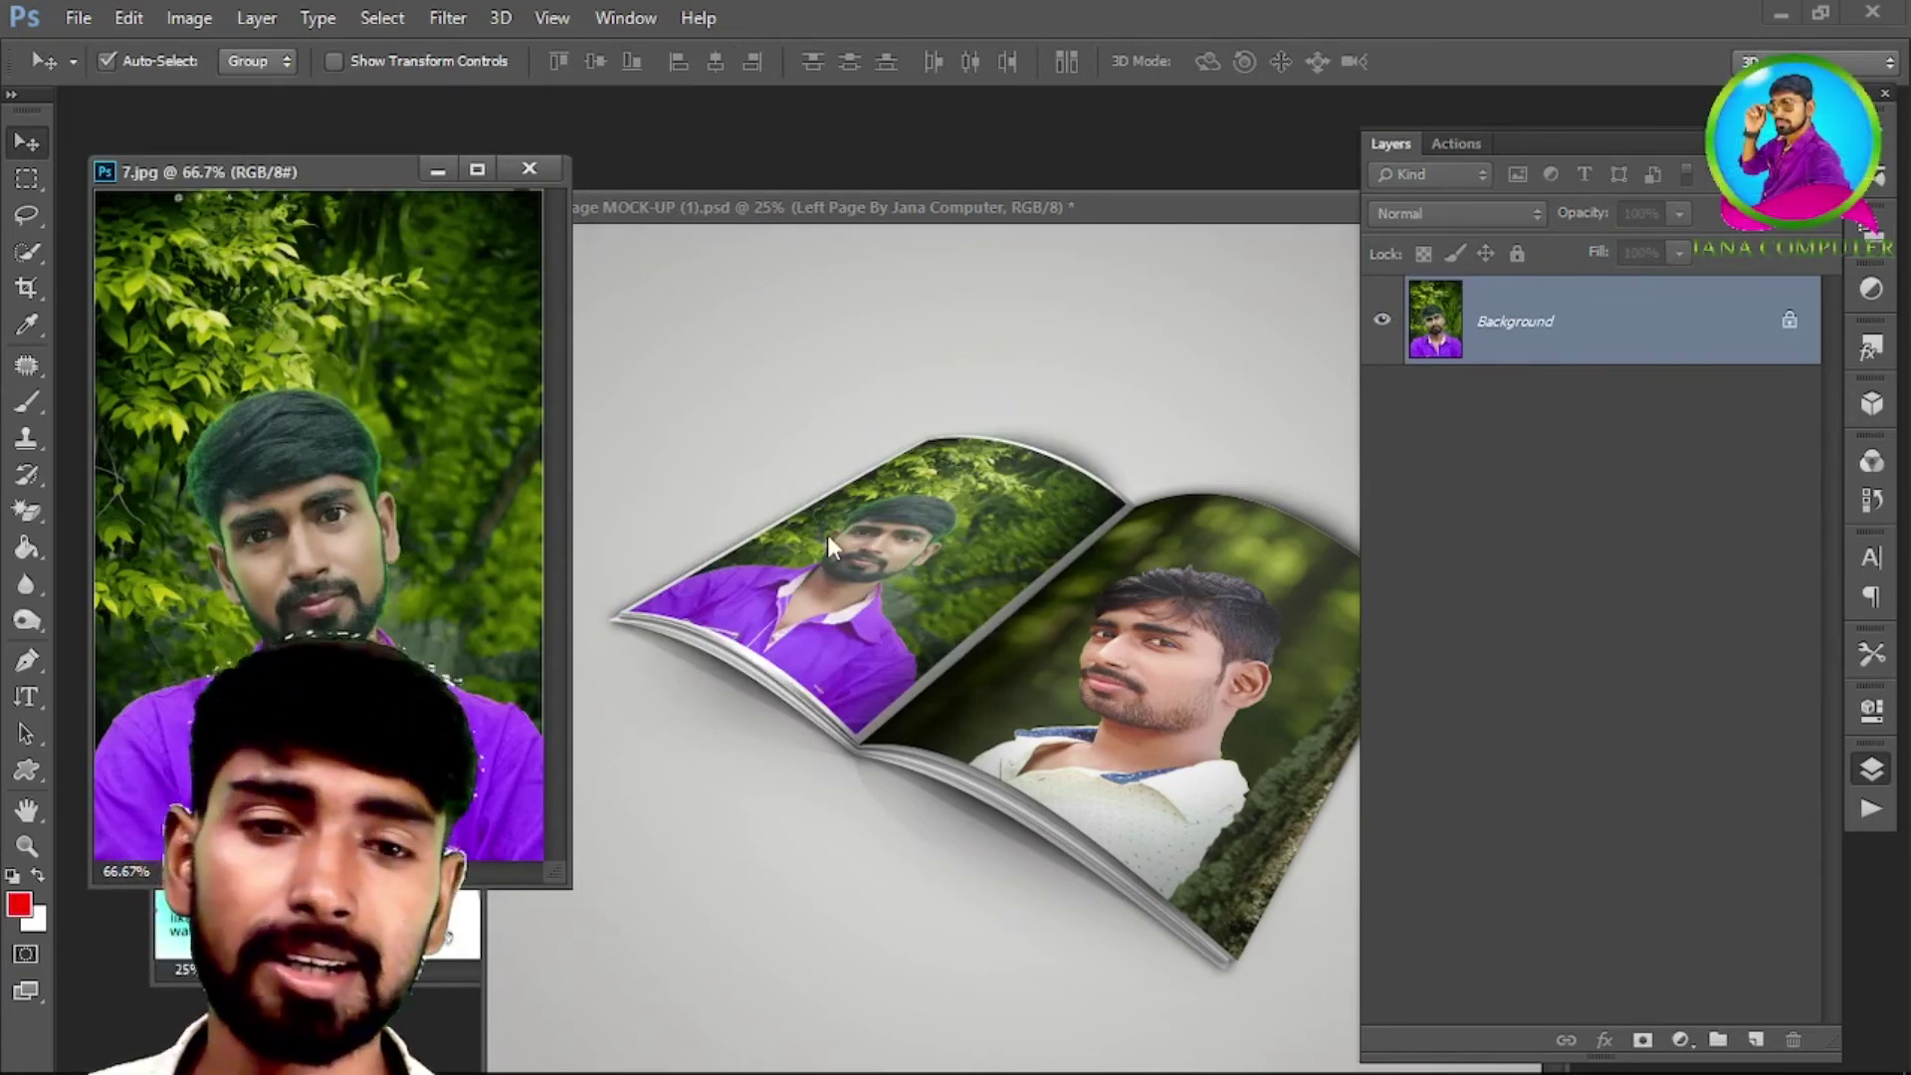
Step: Copy the white-shirt forest portrait into Righ Page.psb, enlarge it to nearly fill the page with a white border, and close the file with changes saved
{"action": "left_click", "coordinate": [1166, 609]}
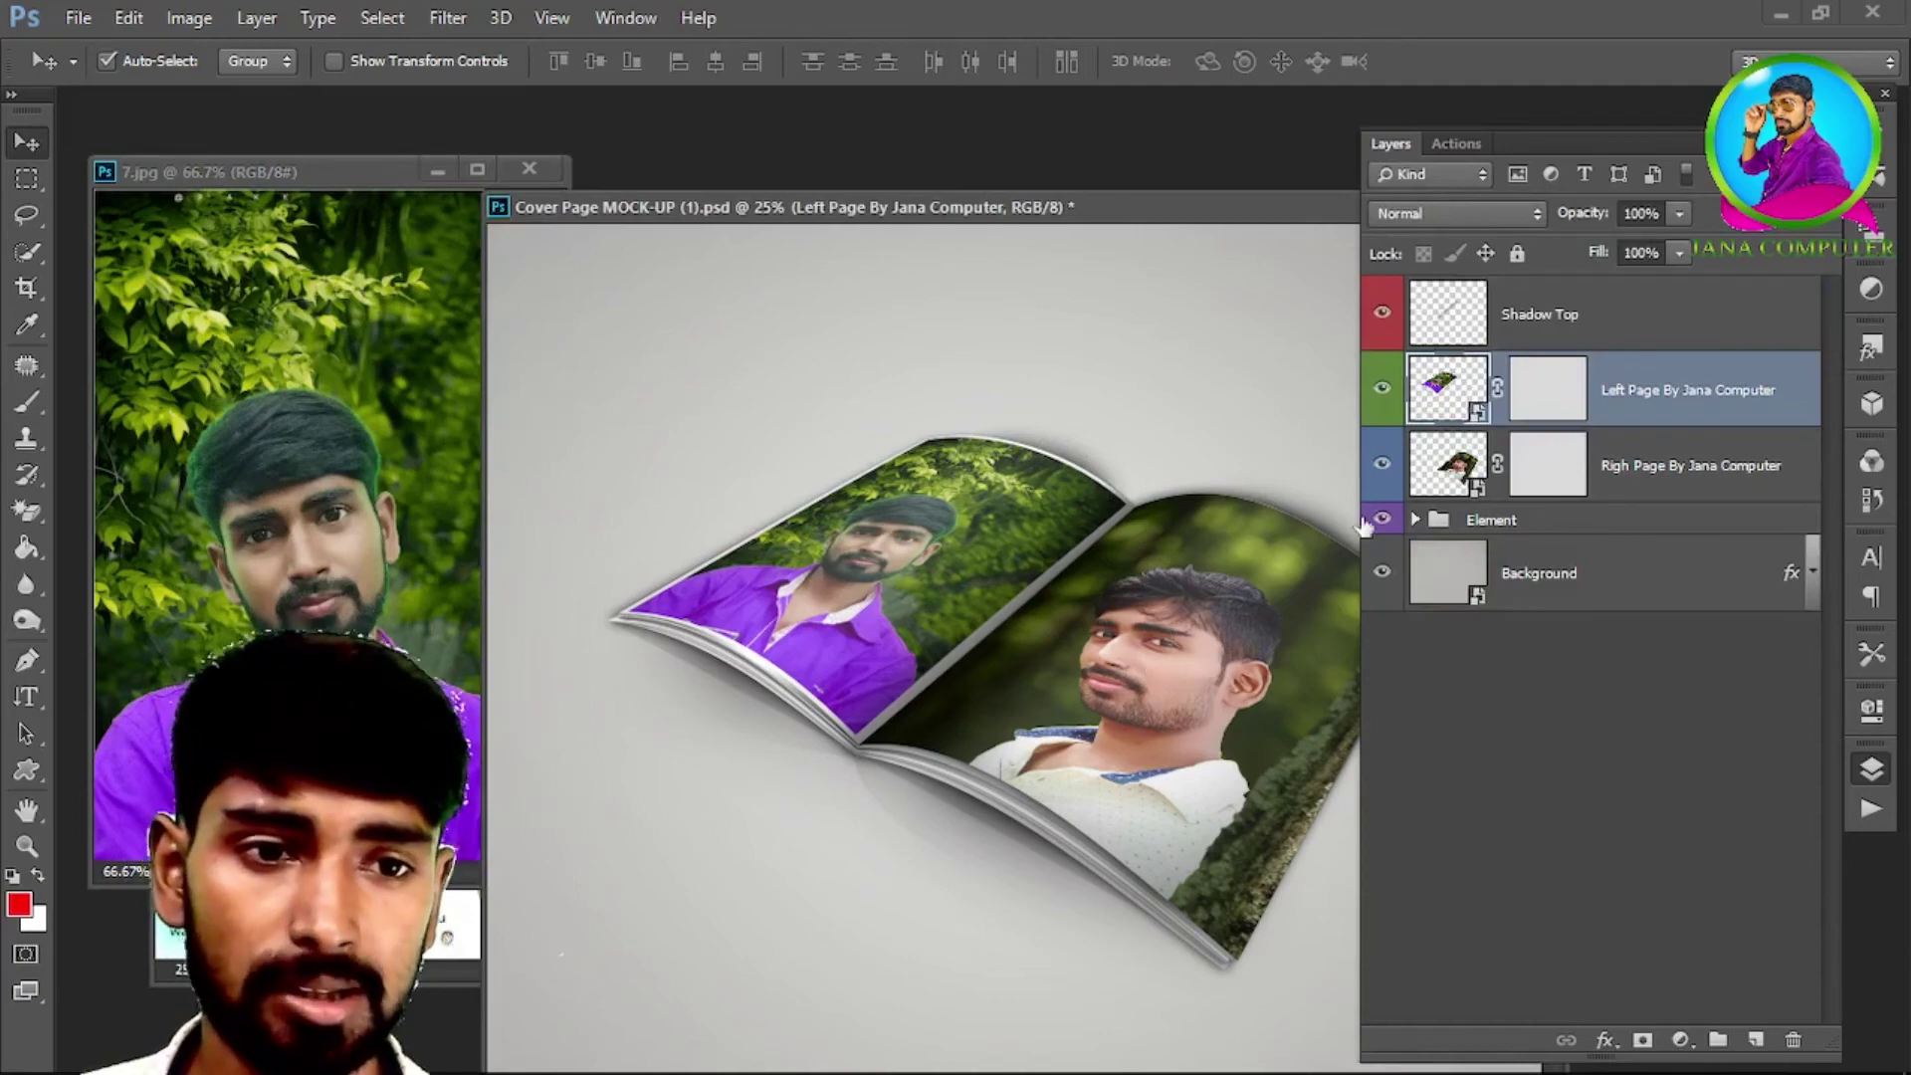
{"action": "left_click", "coordinate": [1691, 465]}
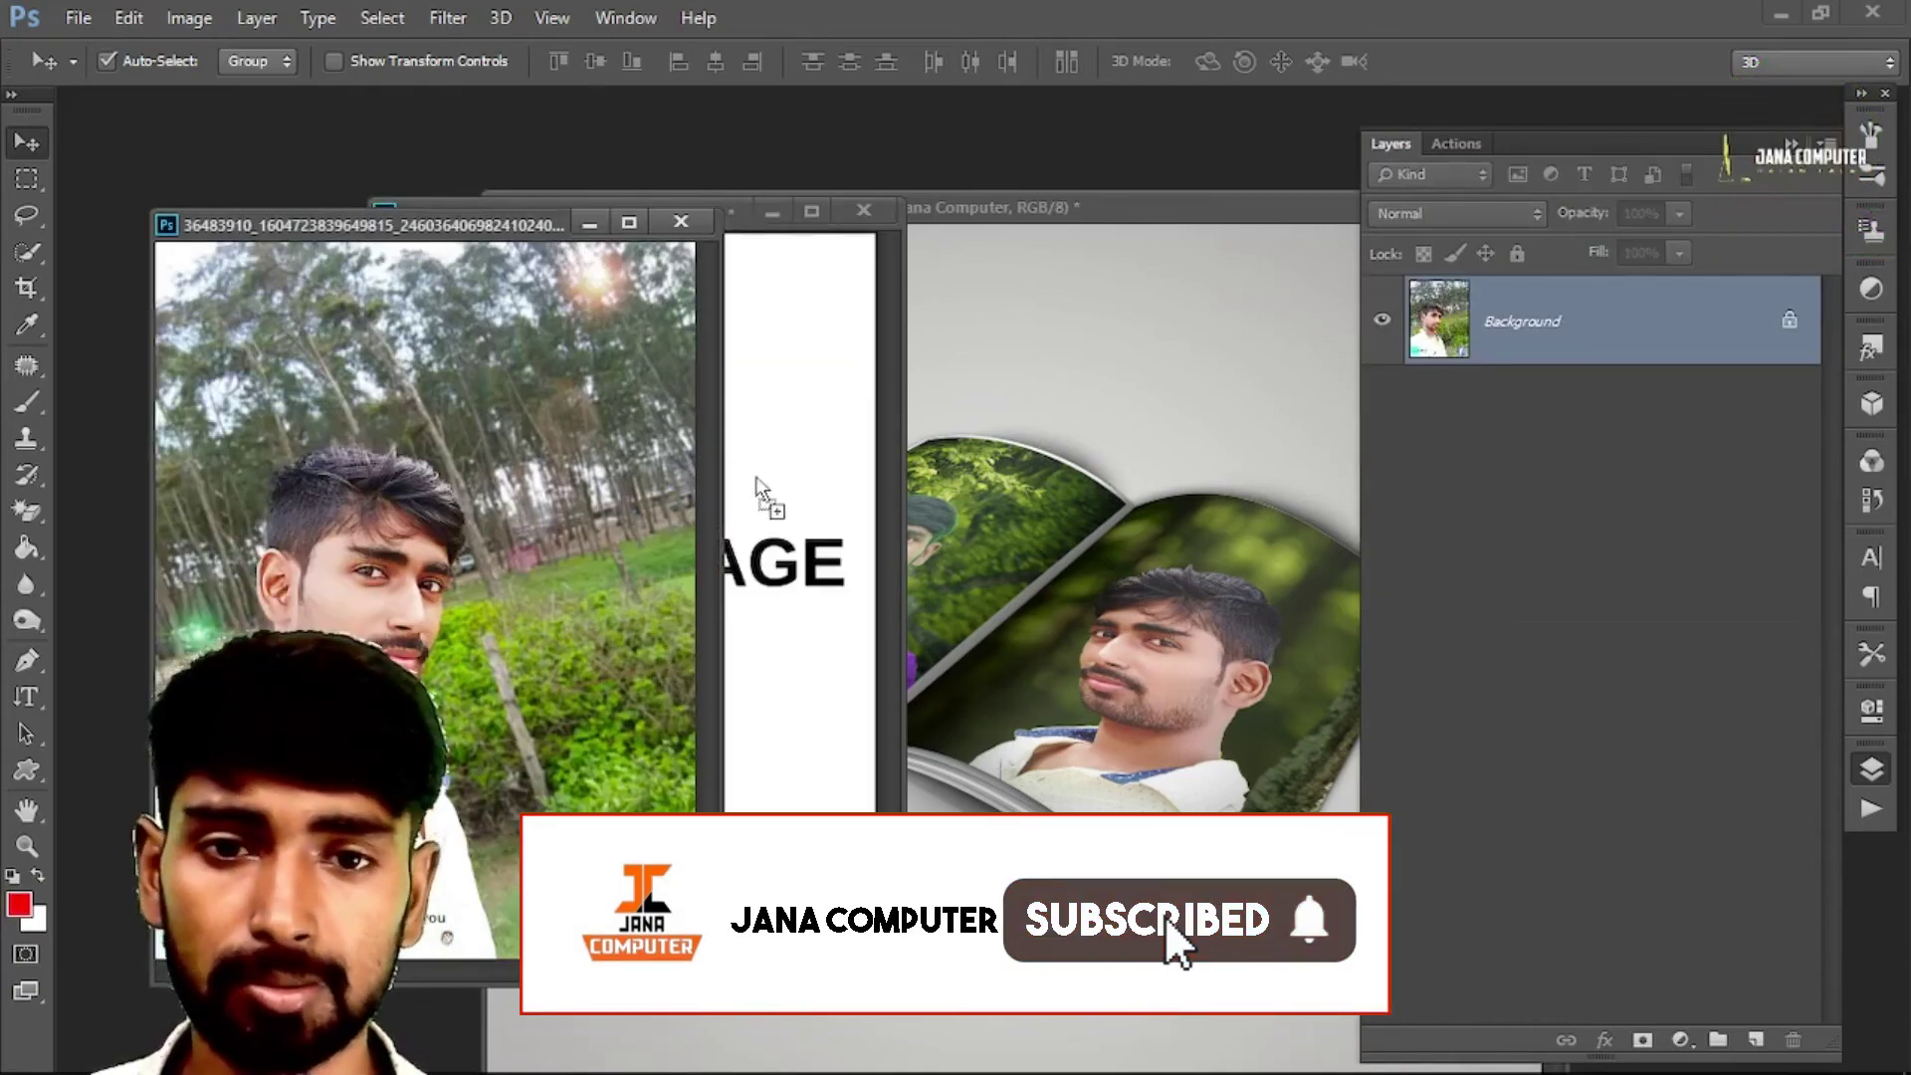
{"action": "left_click_drag", "start_coordinate": [757, 479], "coordinate": [573, 521]}
{"action": "key", "text": "ctrl+t"}
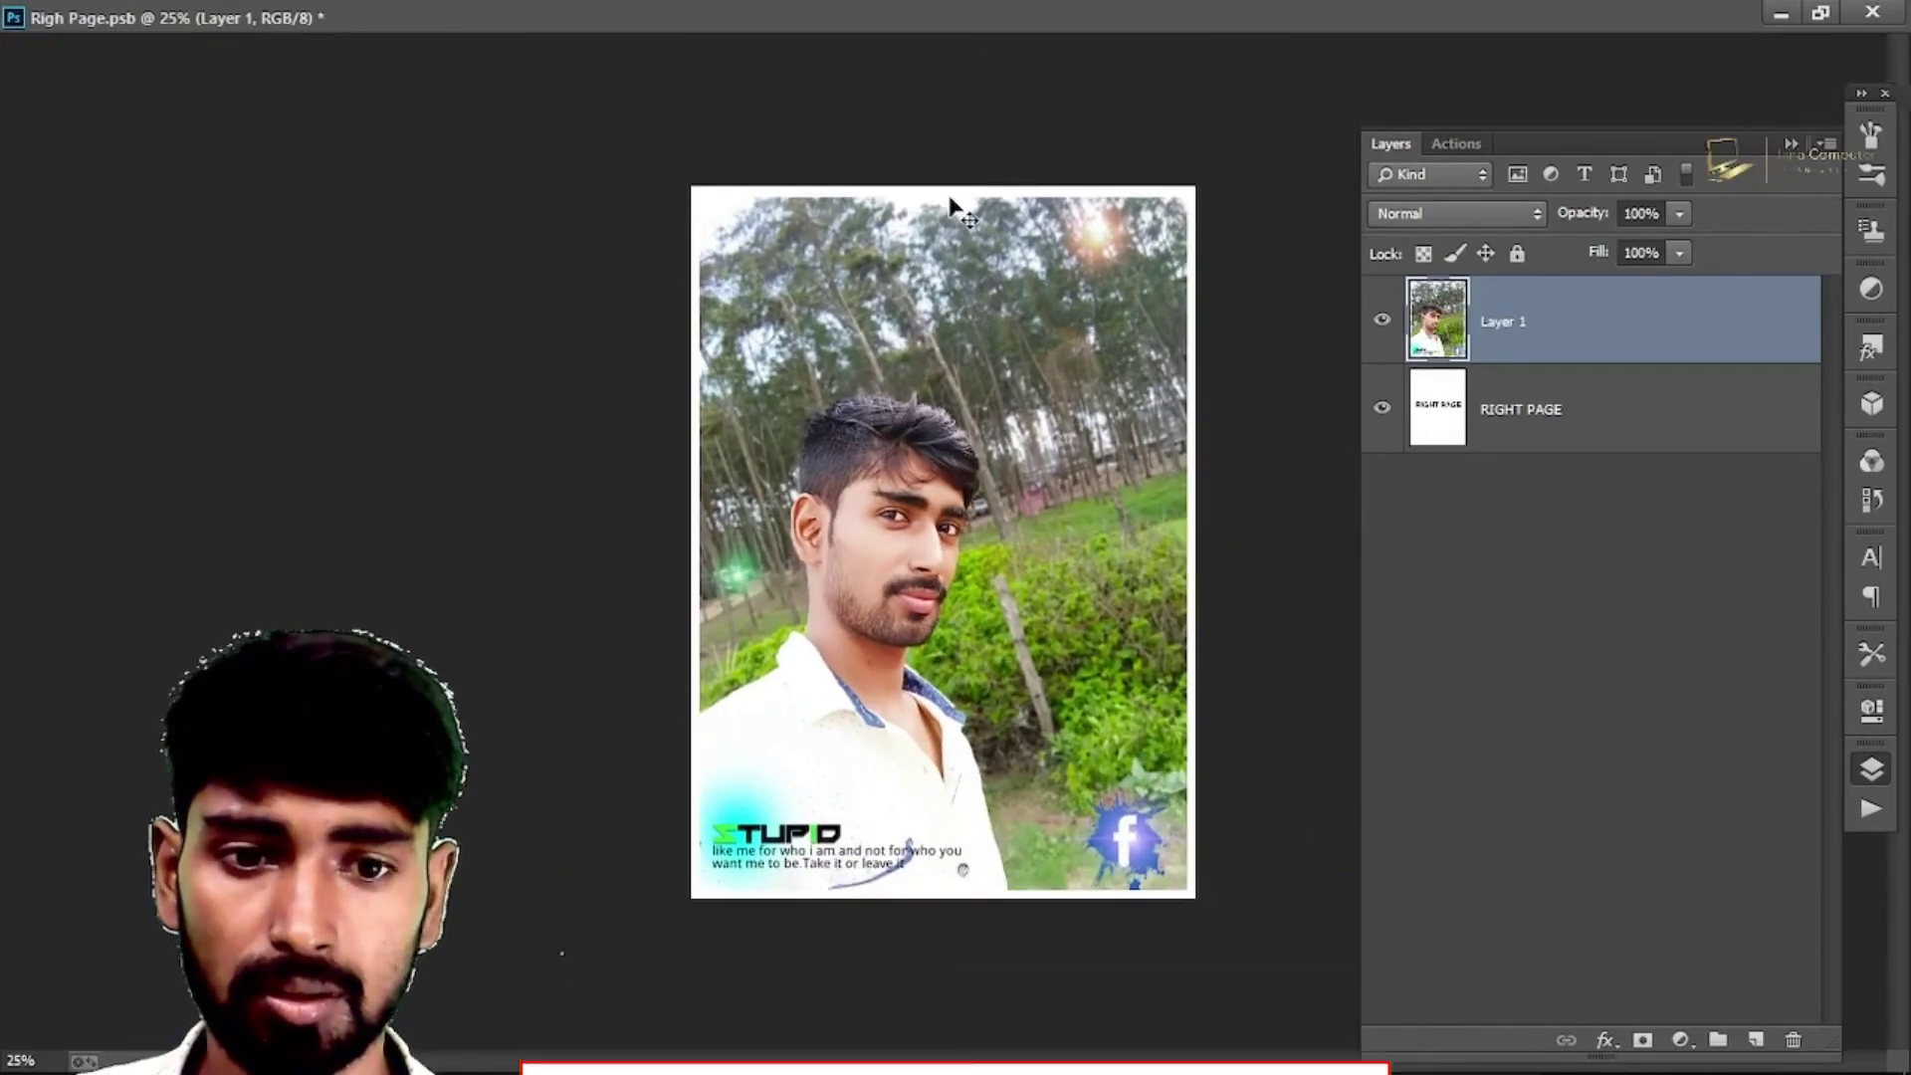
{"action": "left_click", "coordinate": [1820, 12]}
{"action": "left_click", "coordinate": [870, 209]}
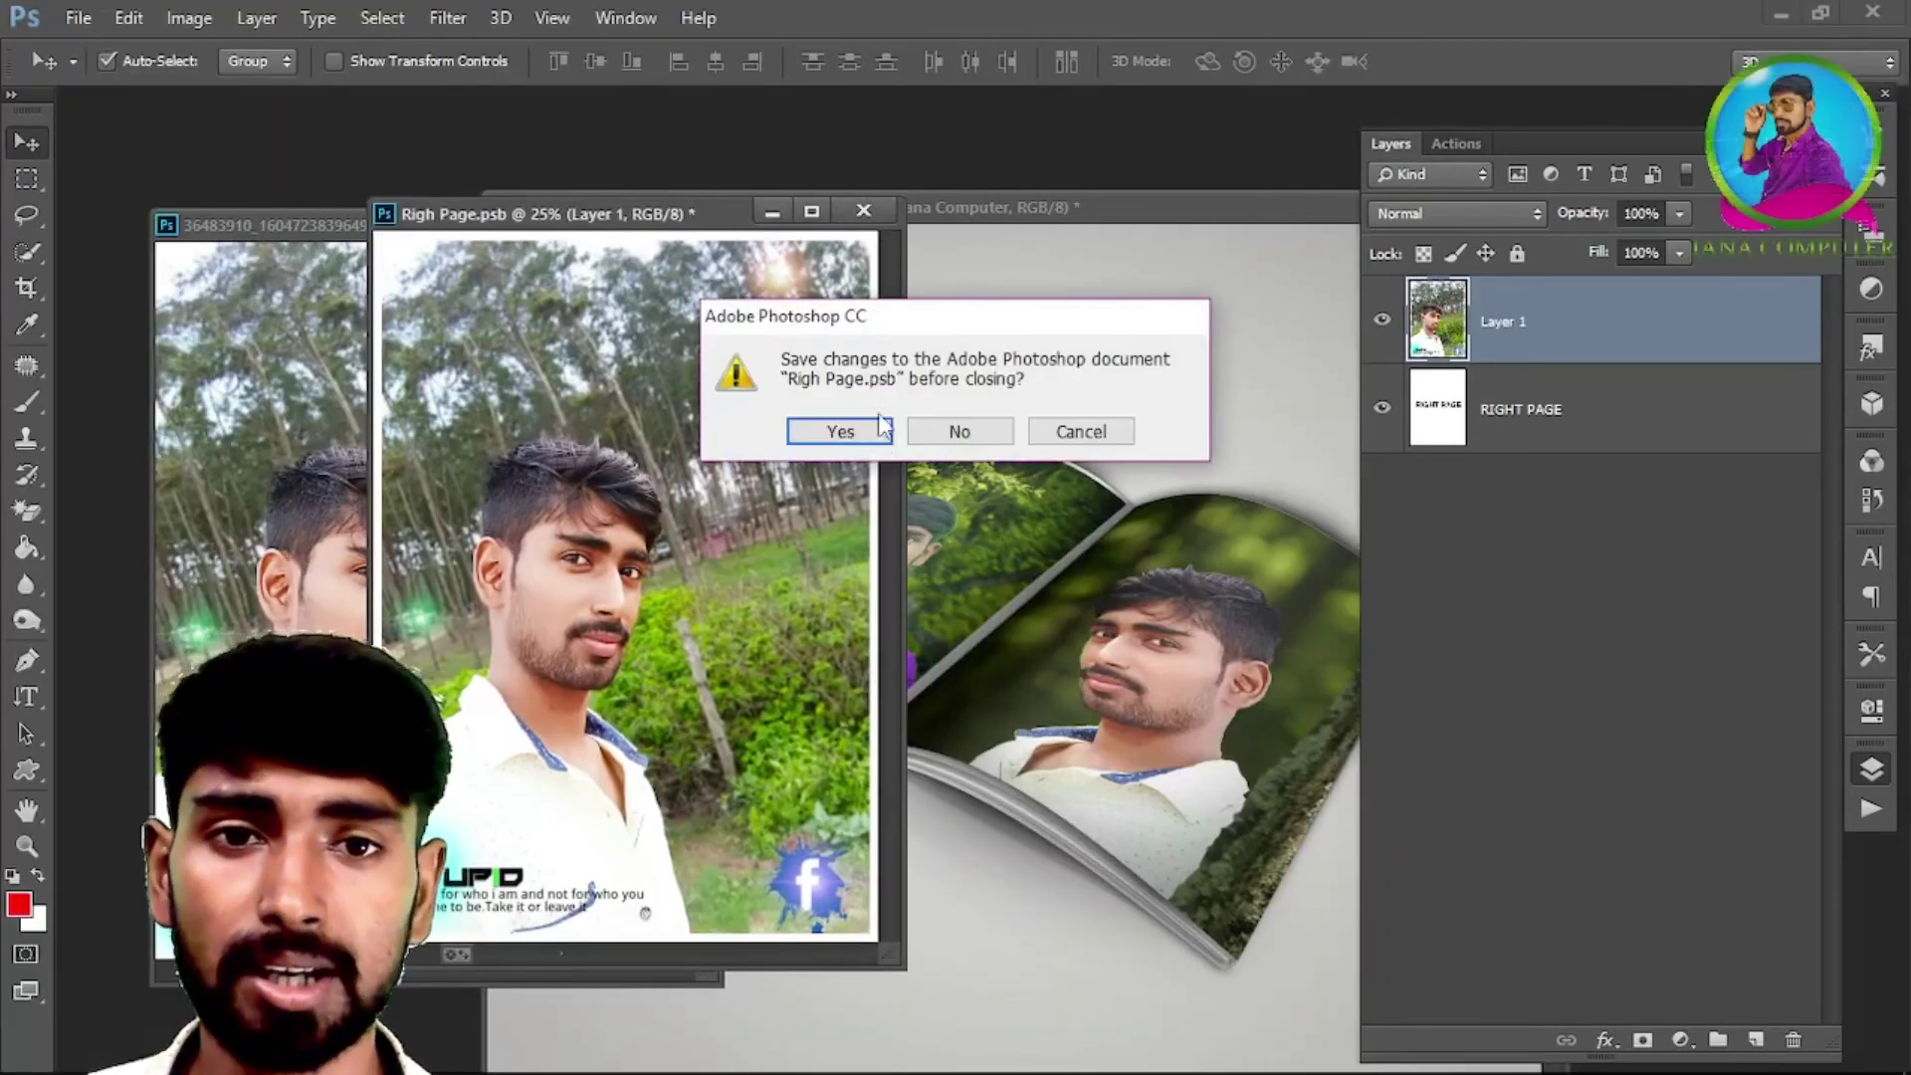
{"action": "left_click", "coordinate": [850, 430]}
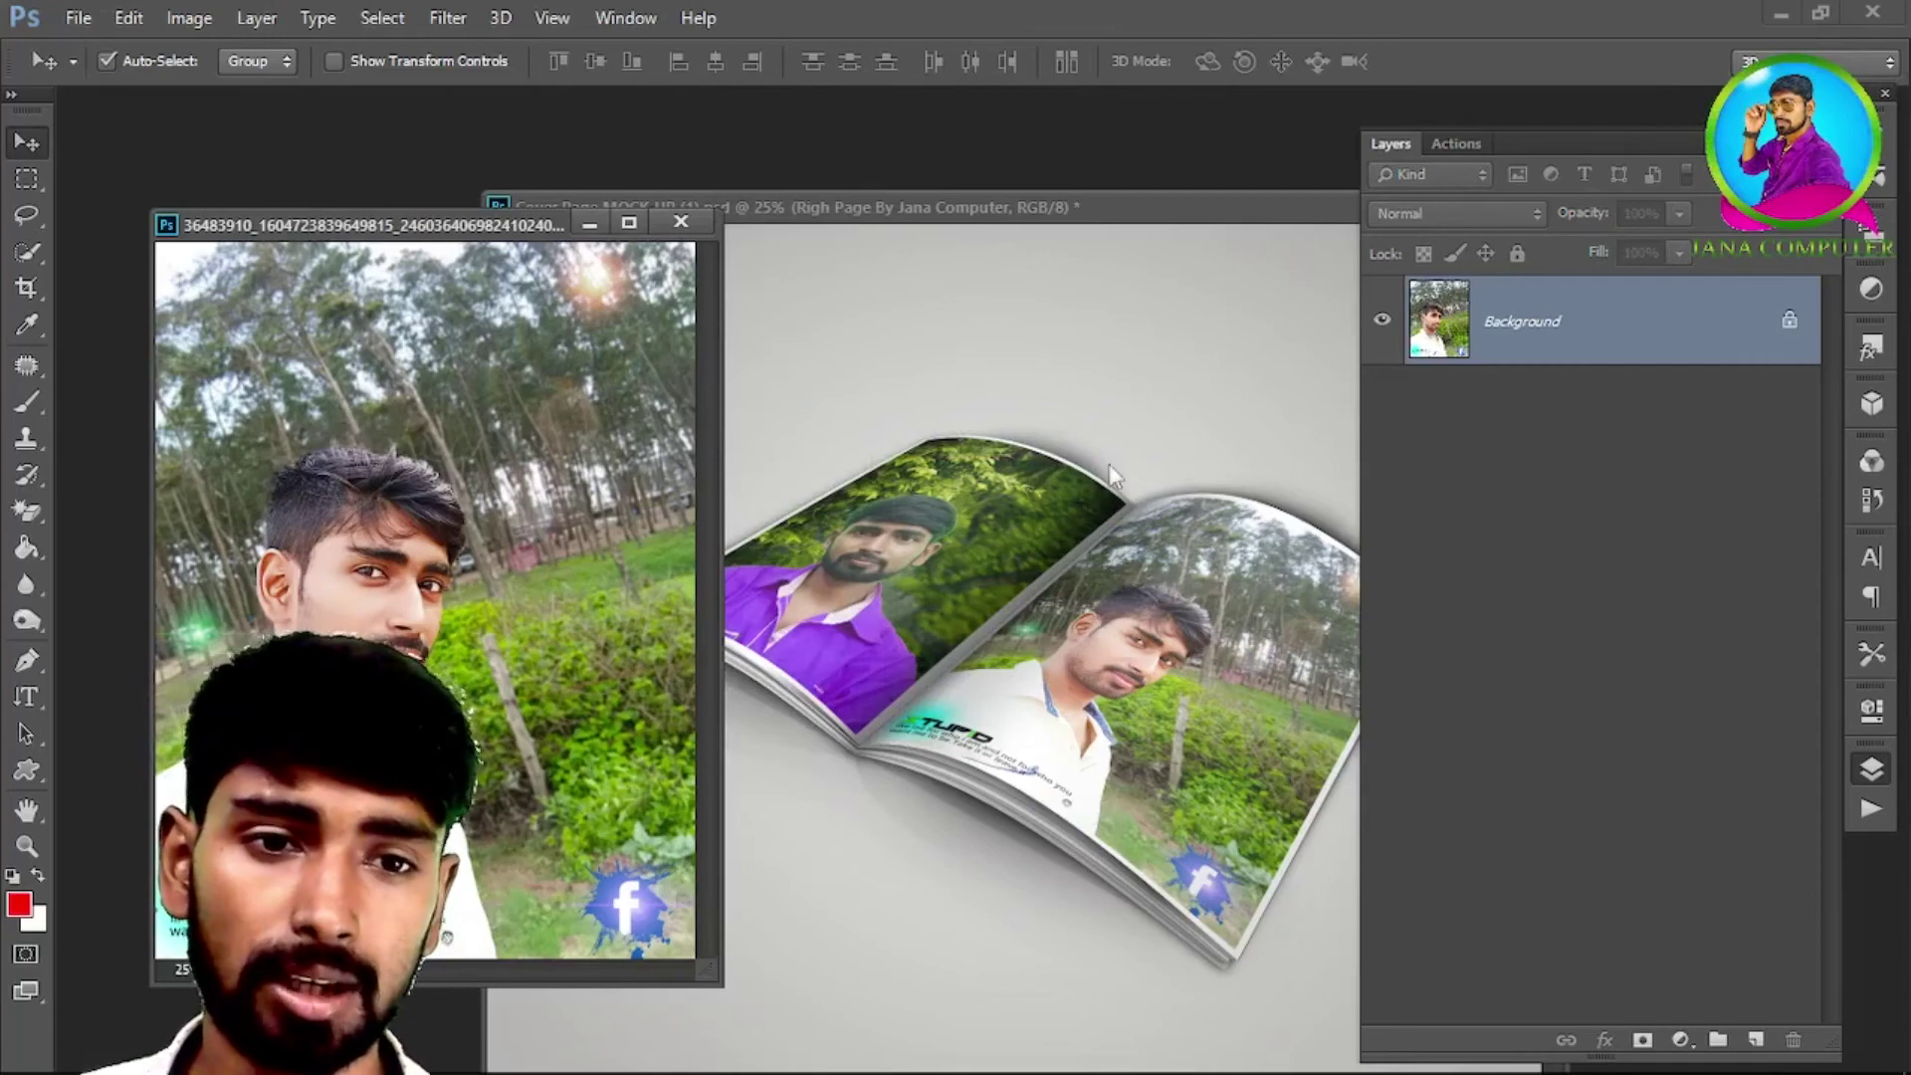
Step: Examine both pages of the open magazine in Cover Page MOCK-UP (1).psd, up close at 50% and as a whole at 25%
{"action": "left_click", "coordinate": [1004, 205]}
{"action": "left_click_drag", "start_coordinate": [1235, 214], "coordinate": [1097, 184]}
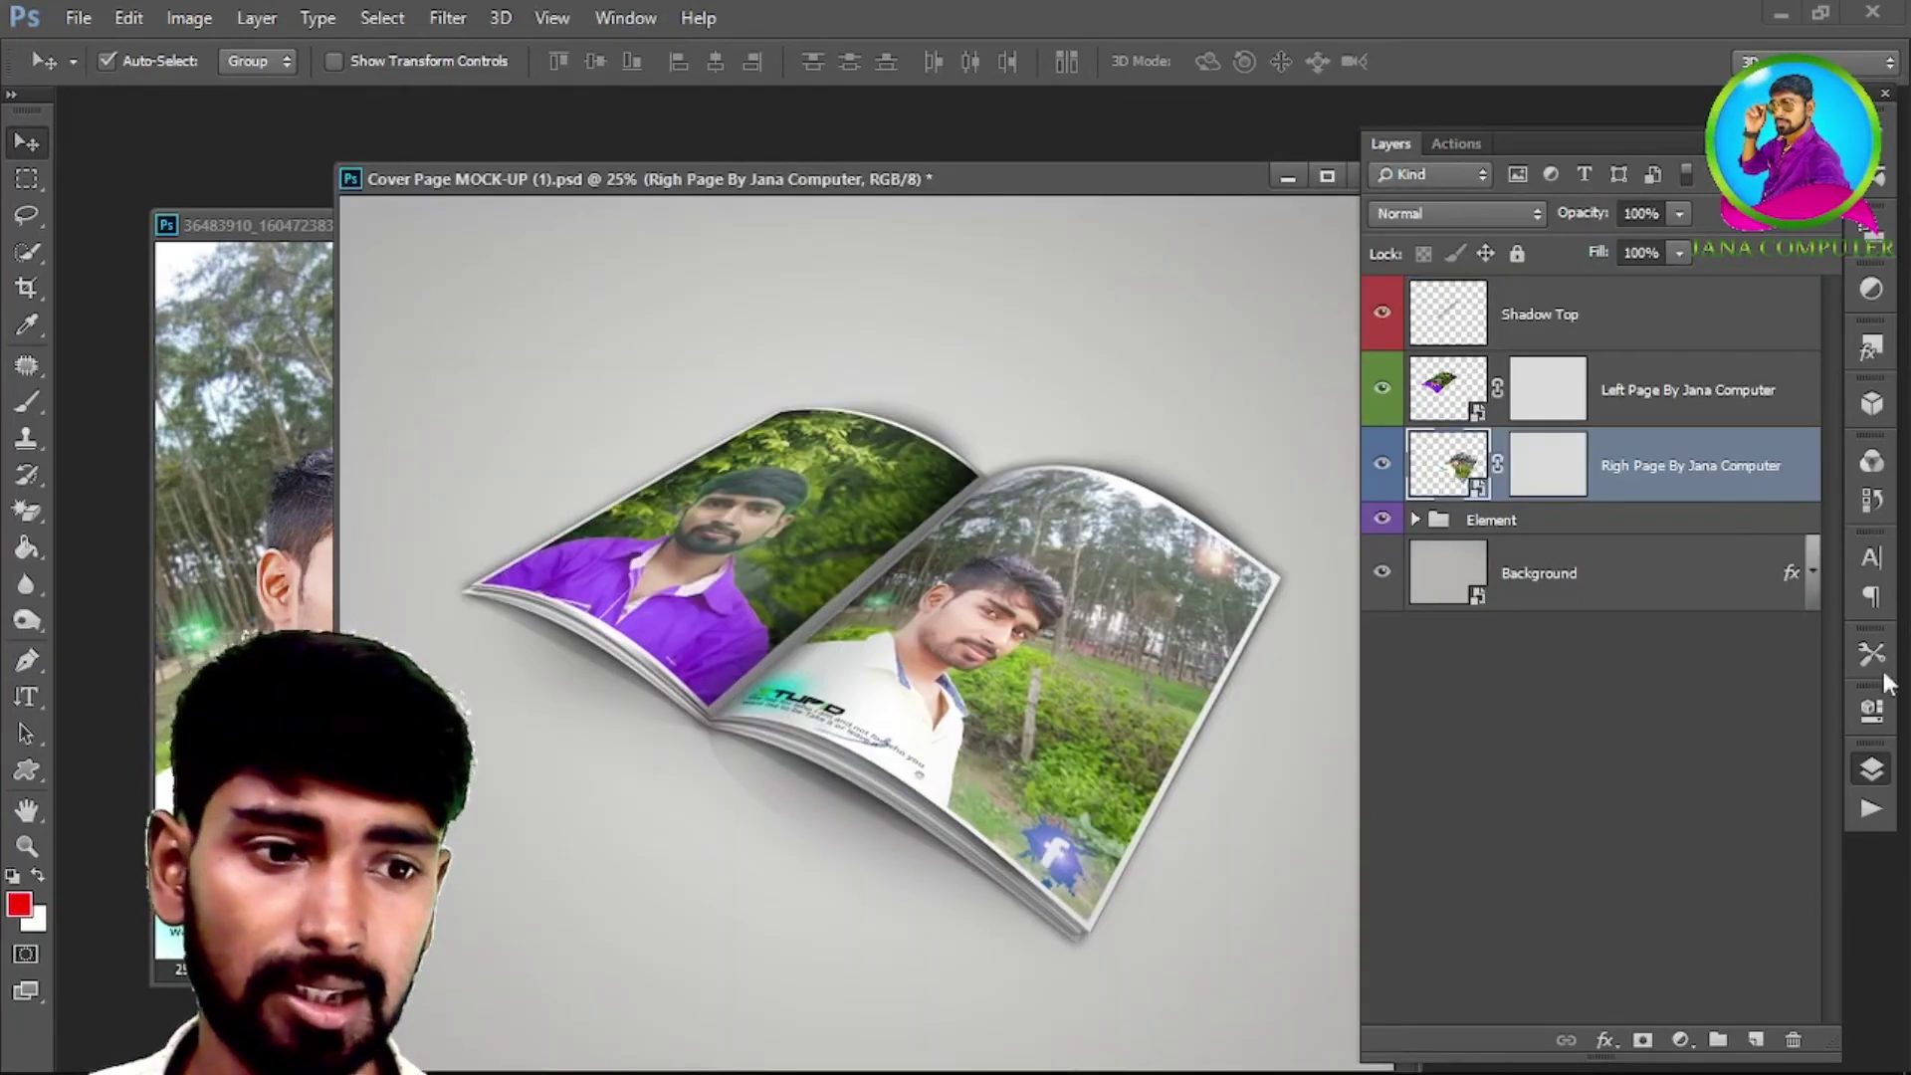
{"action": "left_click", "coordinate": [1872, 770]}
{"action": "left_click", "coordinate": [1327, 177]}
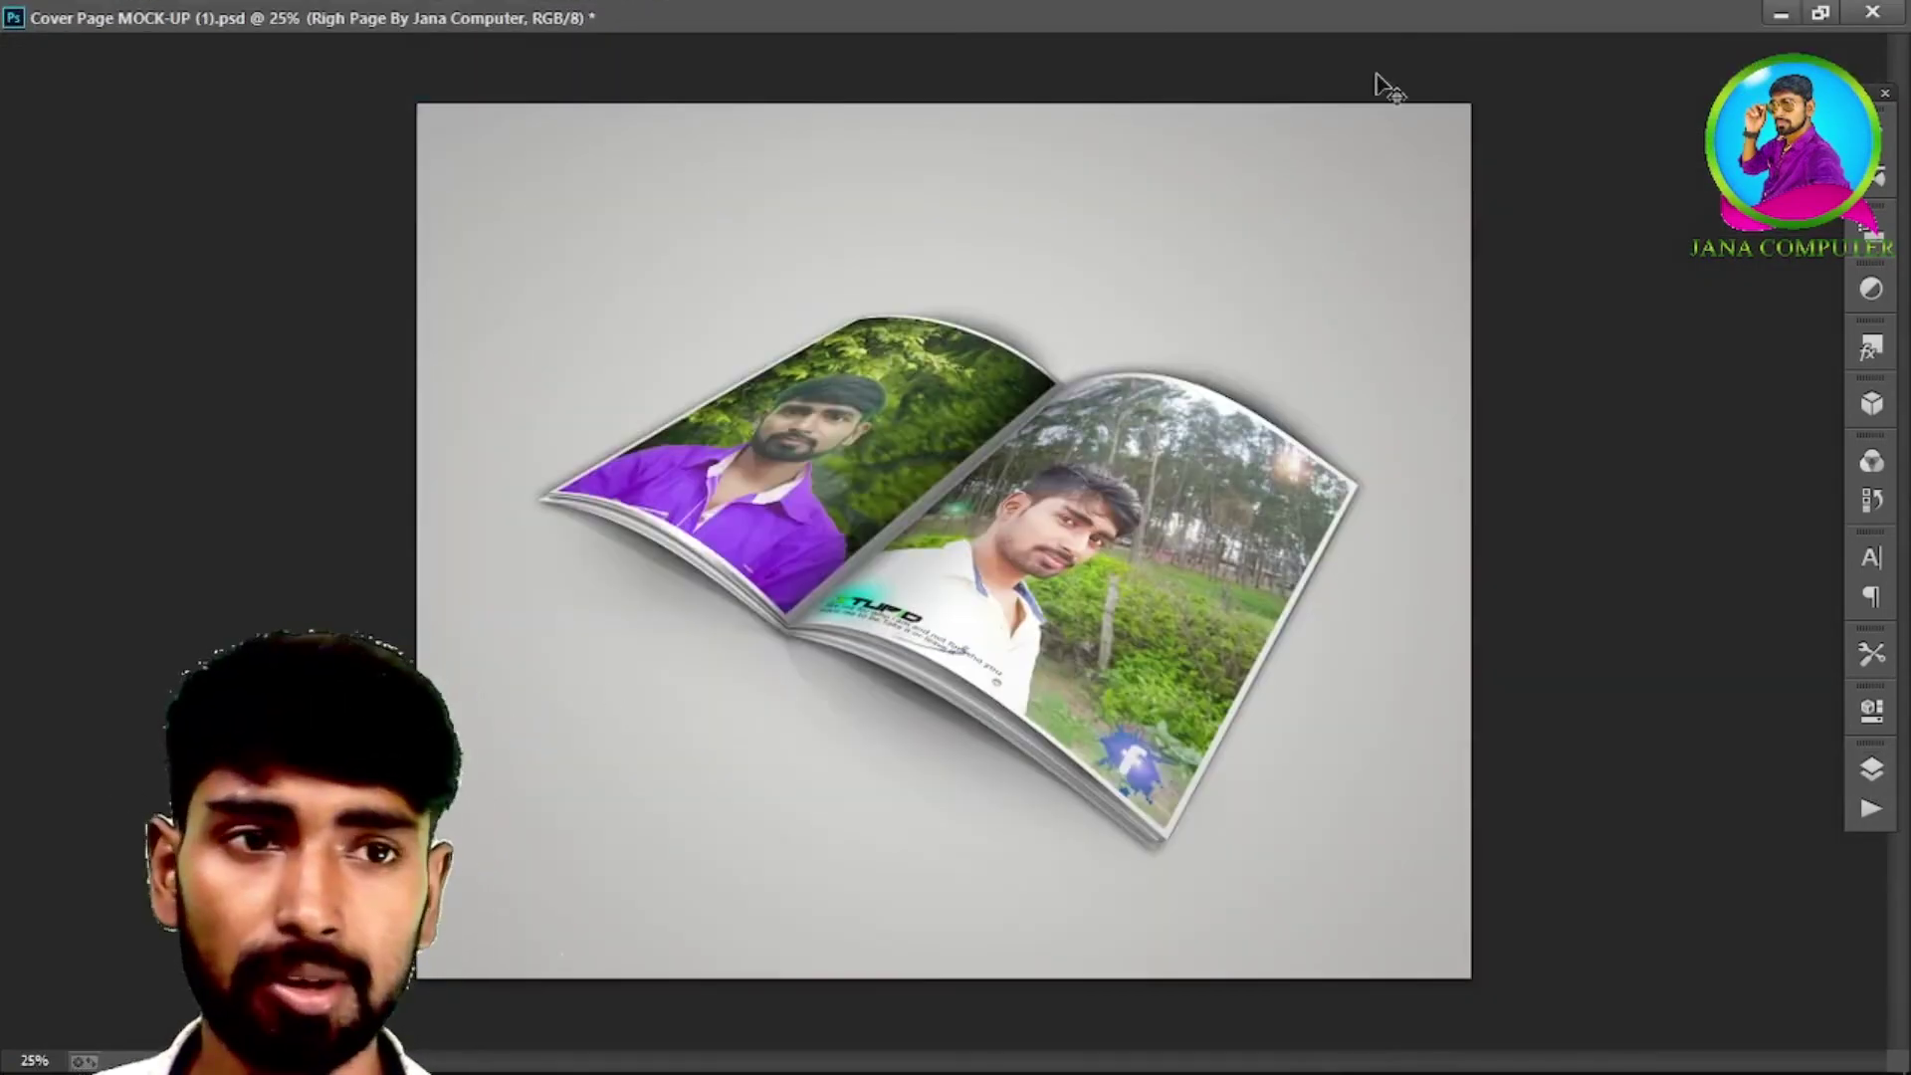
{"action": "key", "text": "z"}
{"action": "left_click", "coordinate": [1287, 762]}
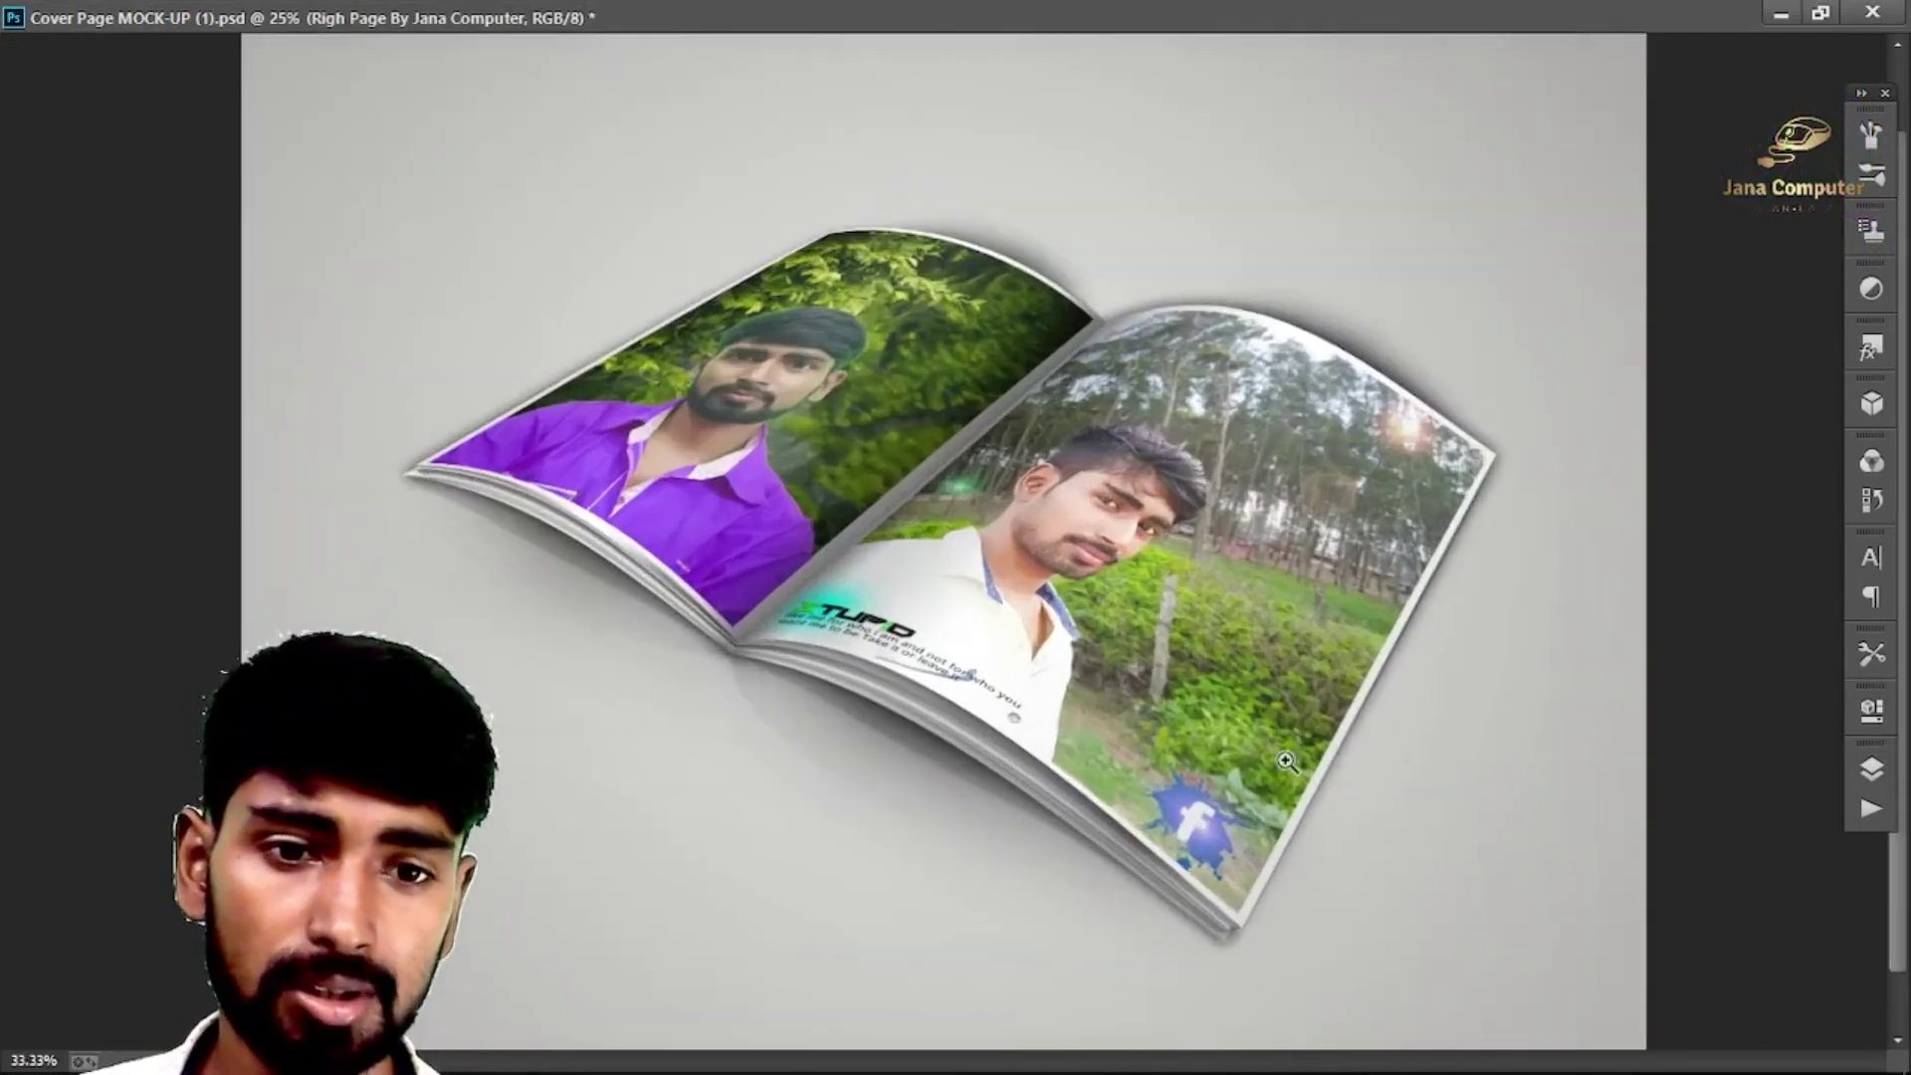
{"action": "left_click", "coordinate": [1287, 761]}
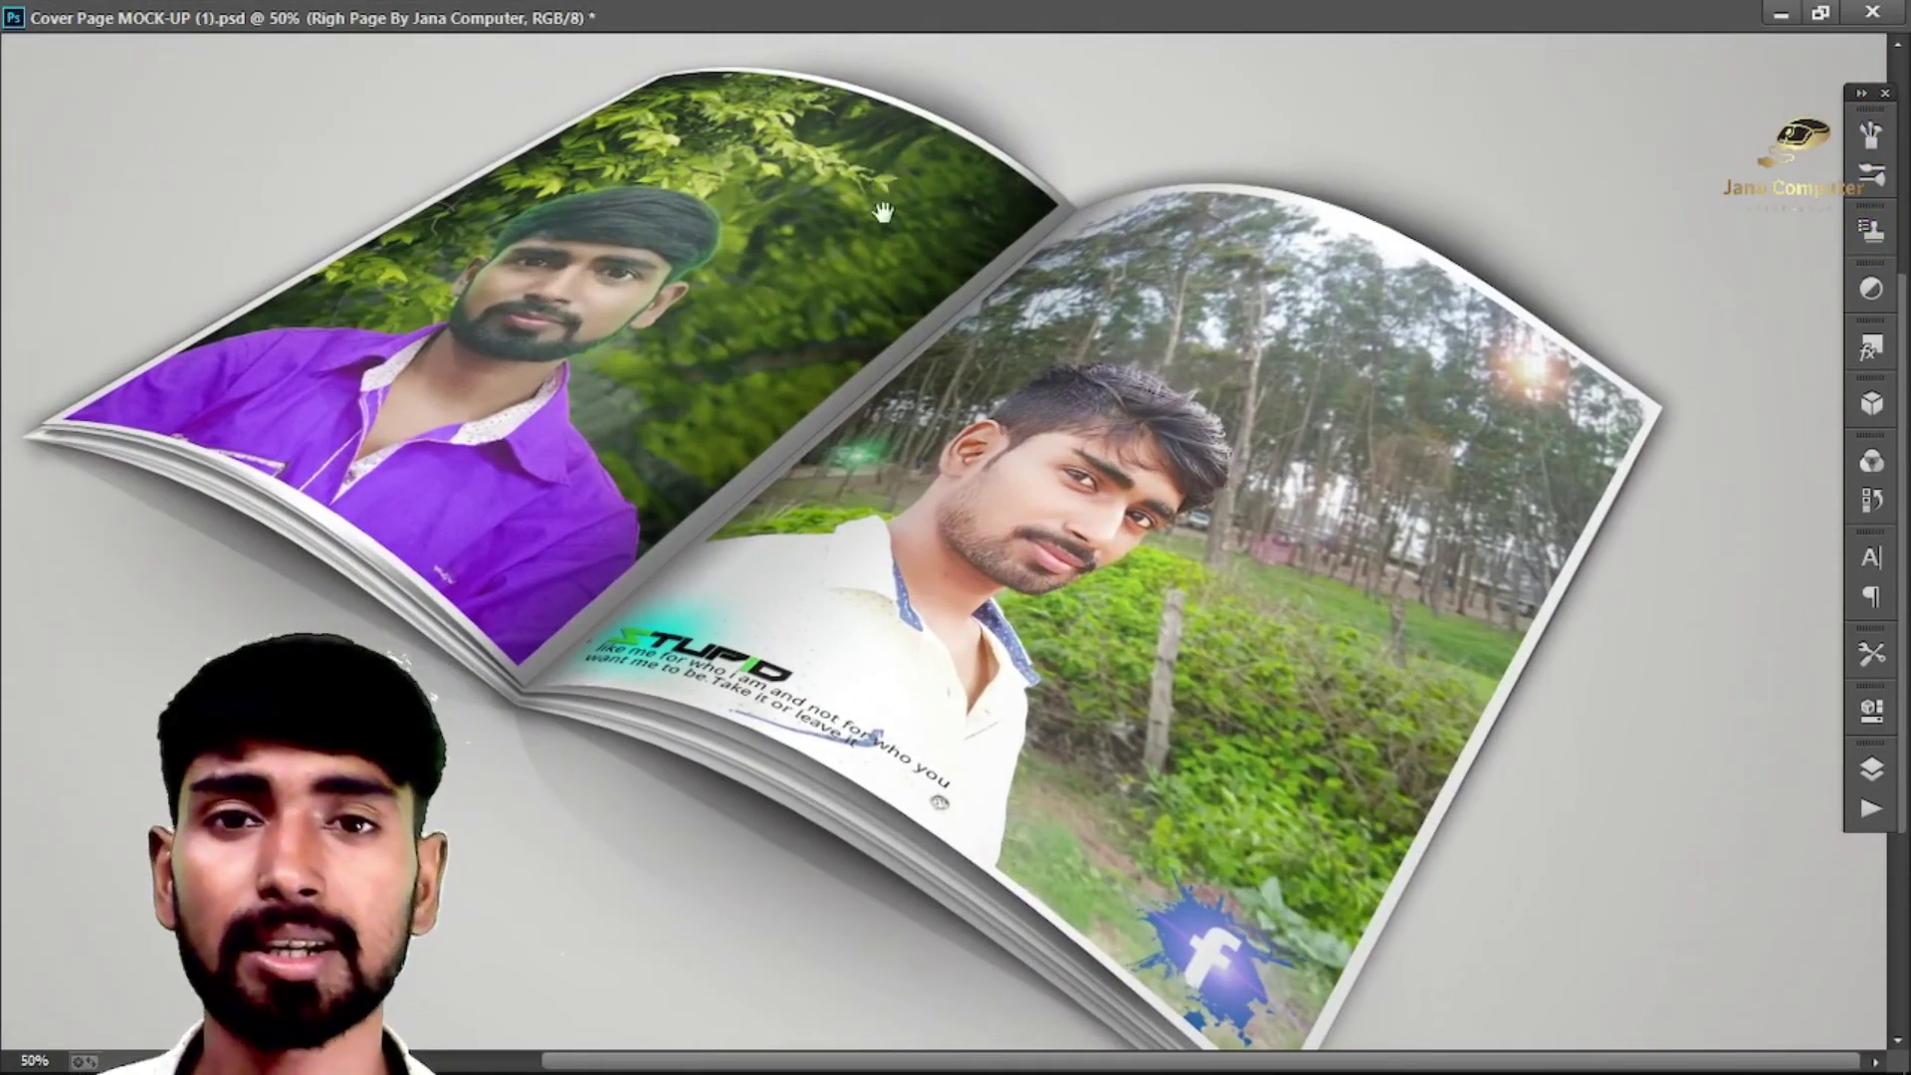
{"action": "left_click_drag", "start_coordinate": [882, 184], "coordinate": [884, 261]}
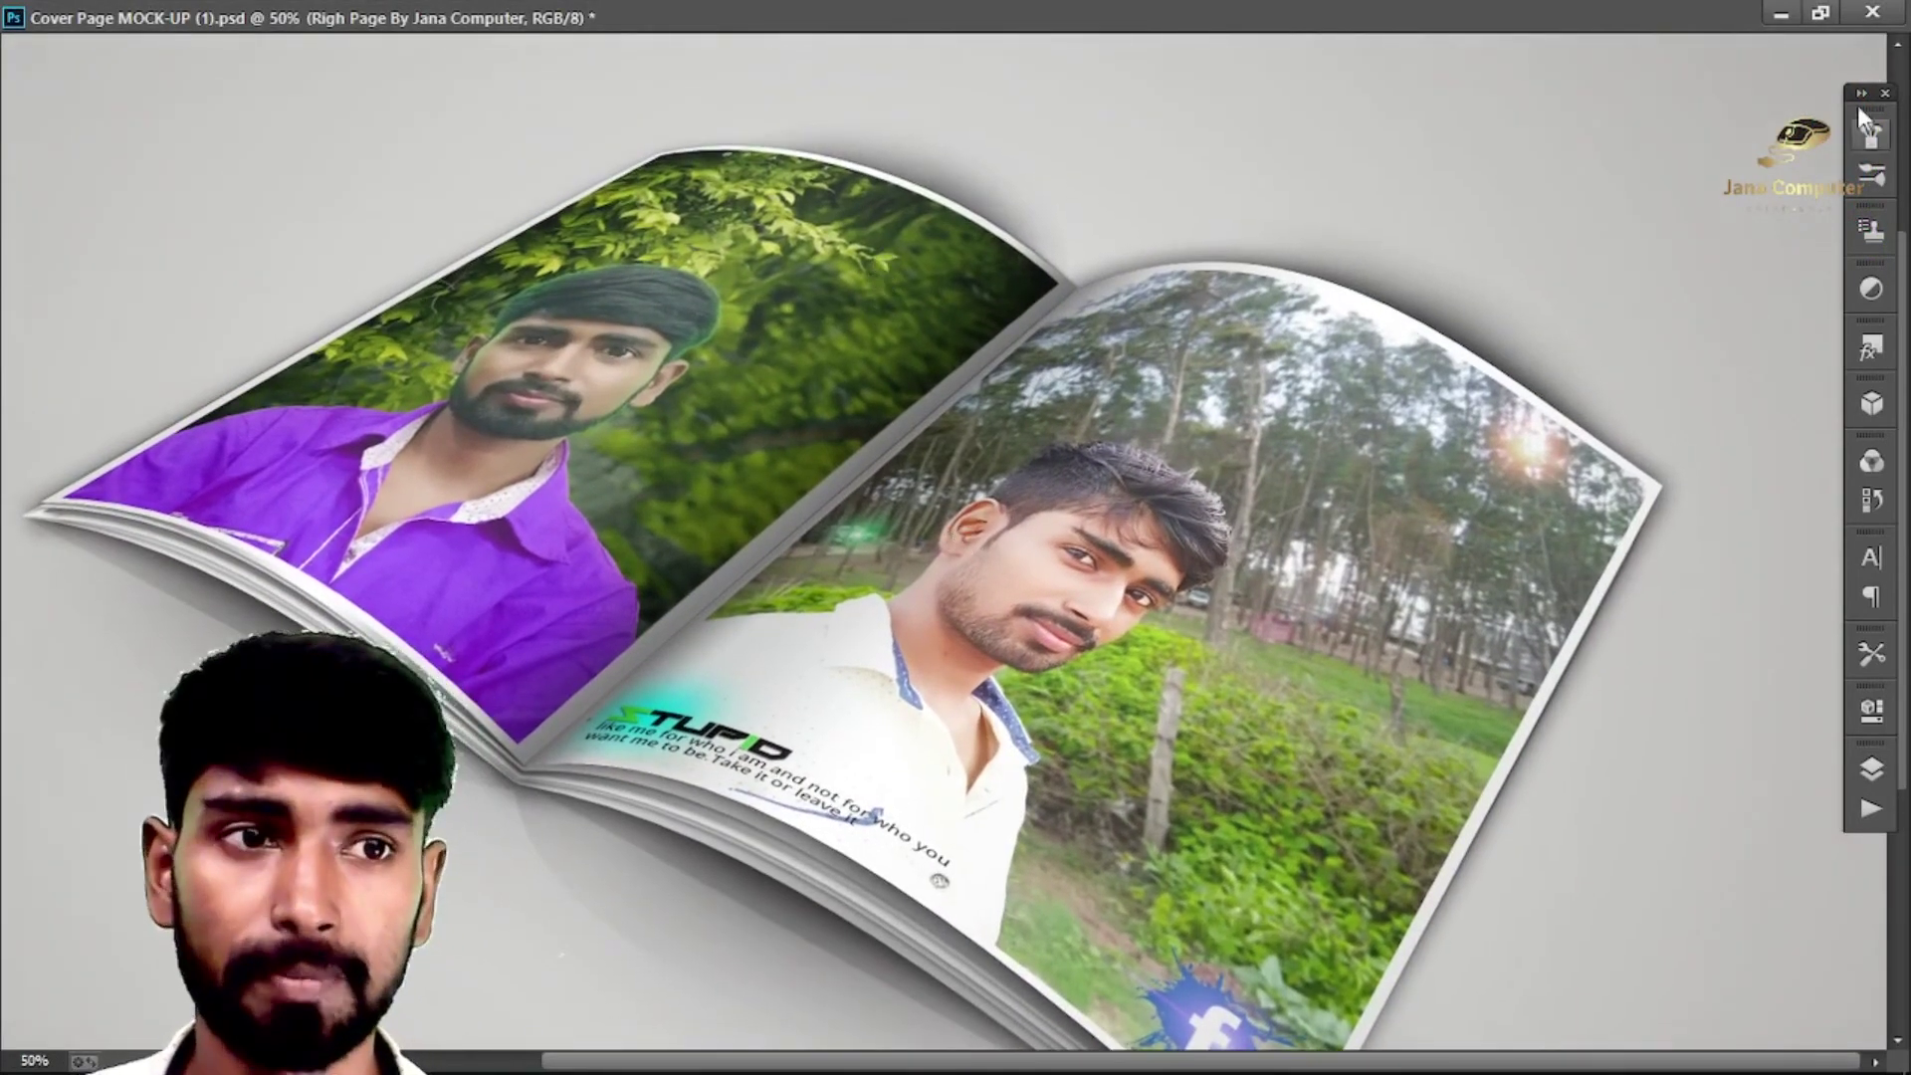
{"action": "left_click", "coordinate": [1824, 15]}
{"action": "left_click", "coordinate": [1107, 438], "text": "alt"}
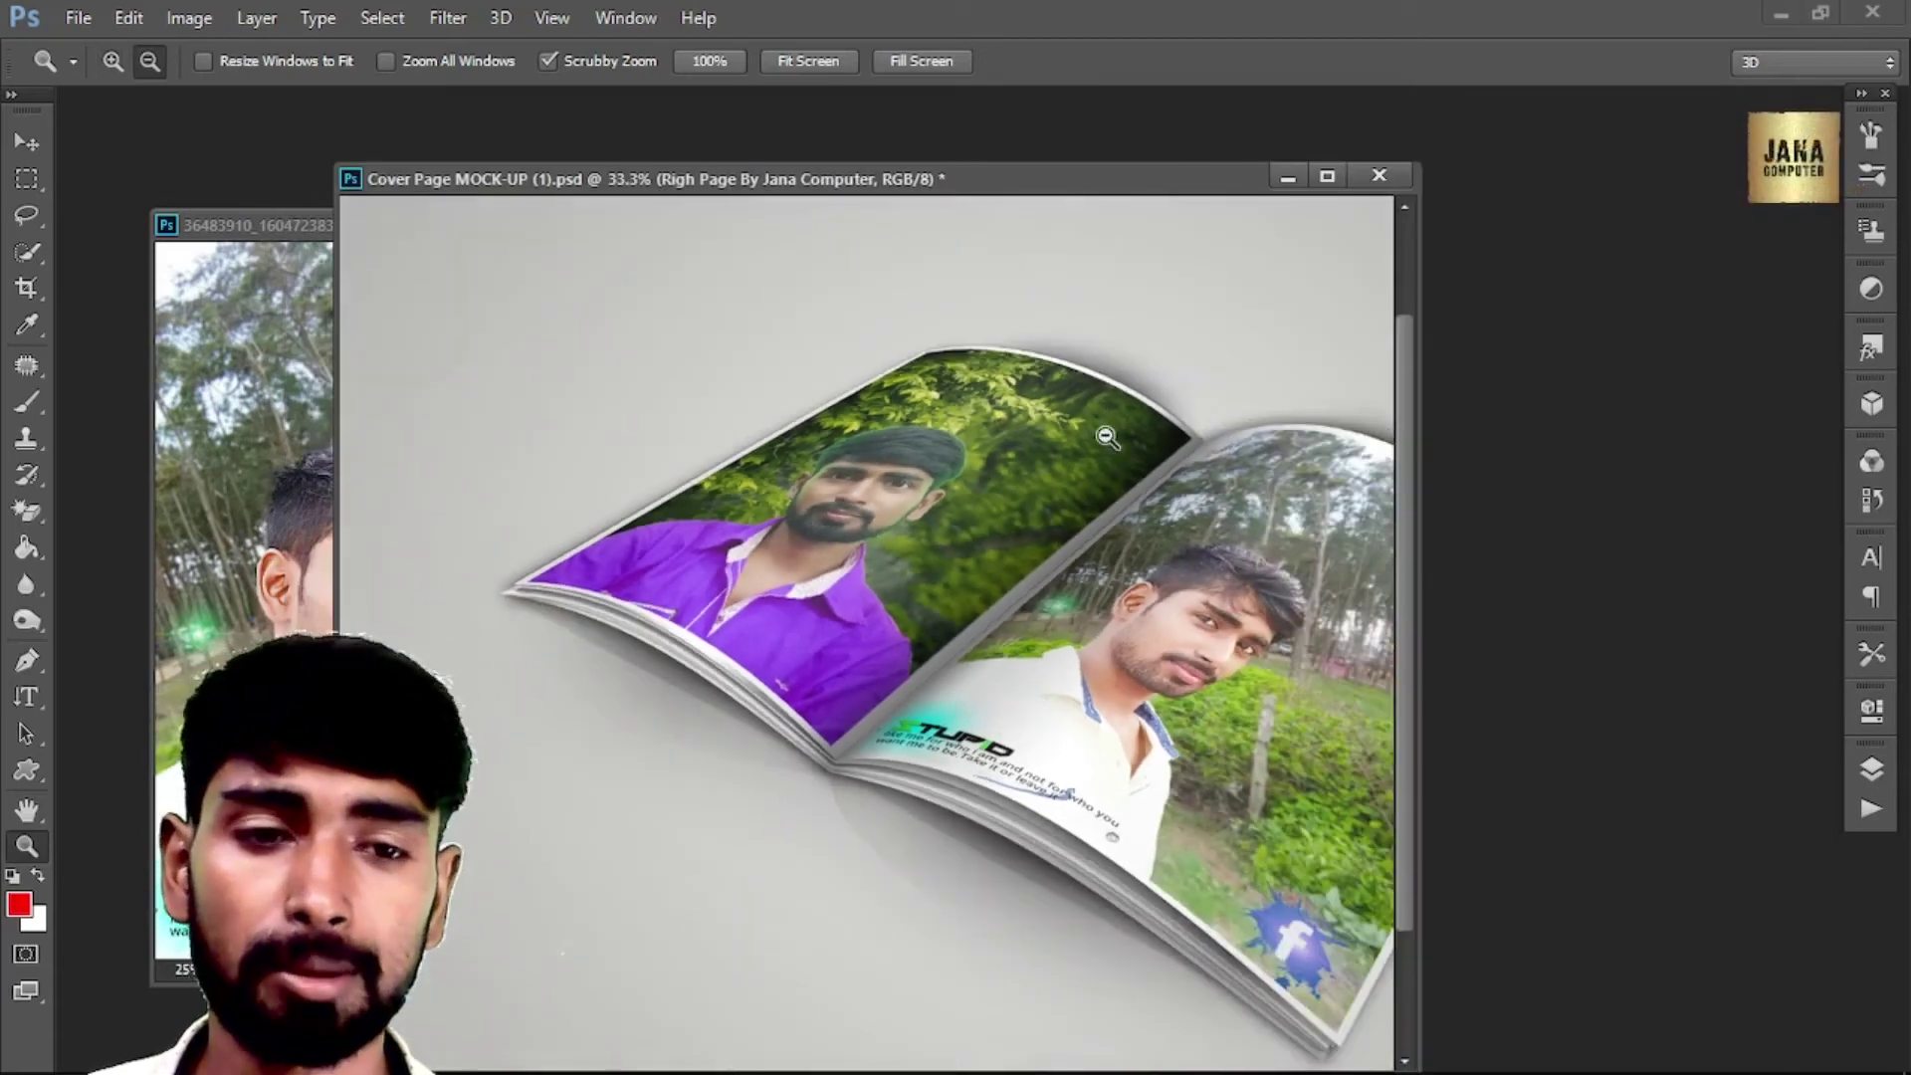
{"action": "left_click", "coordinate": [1251, 605], "text": "alt"}
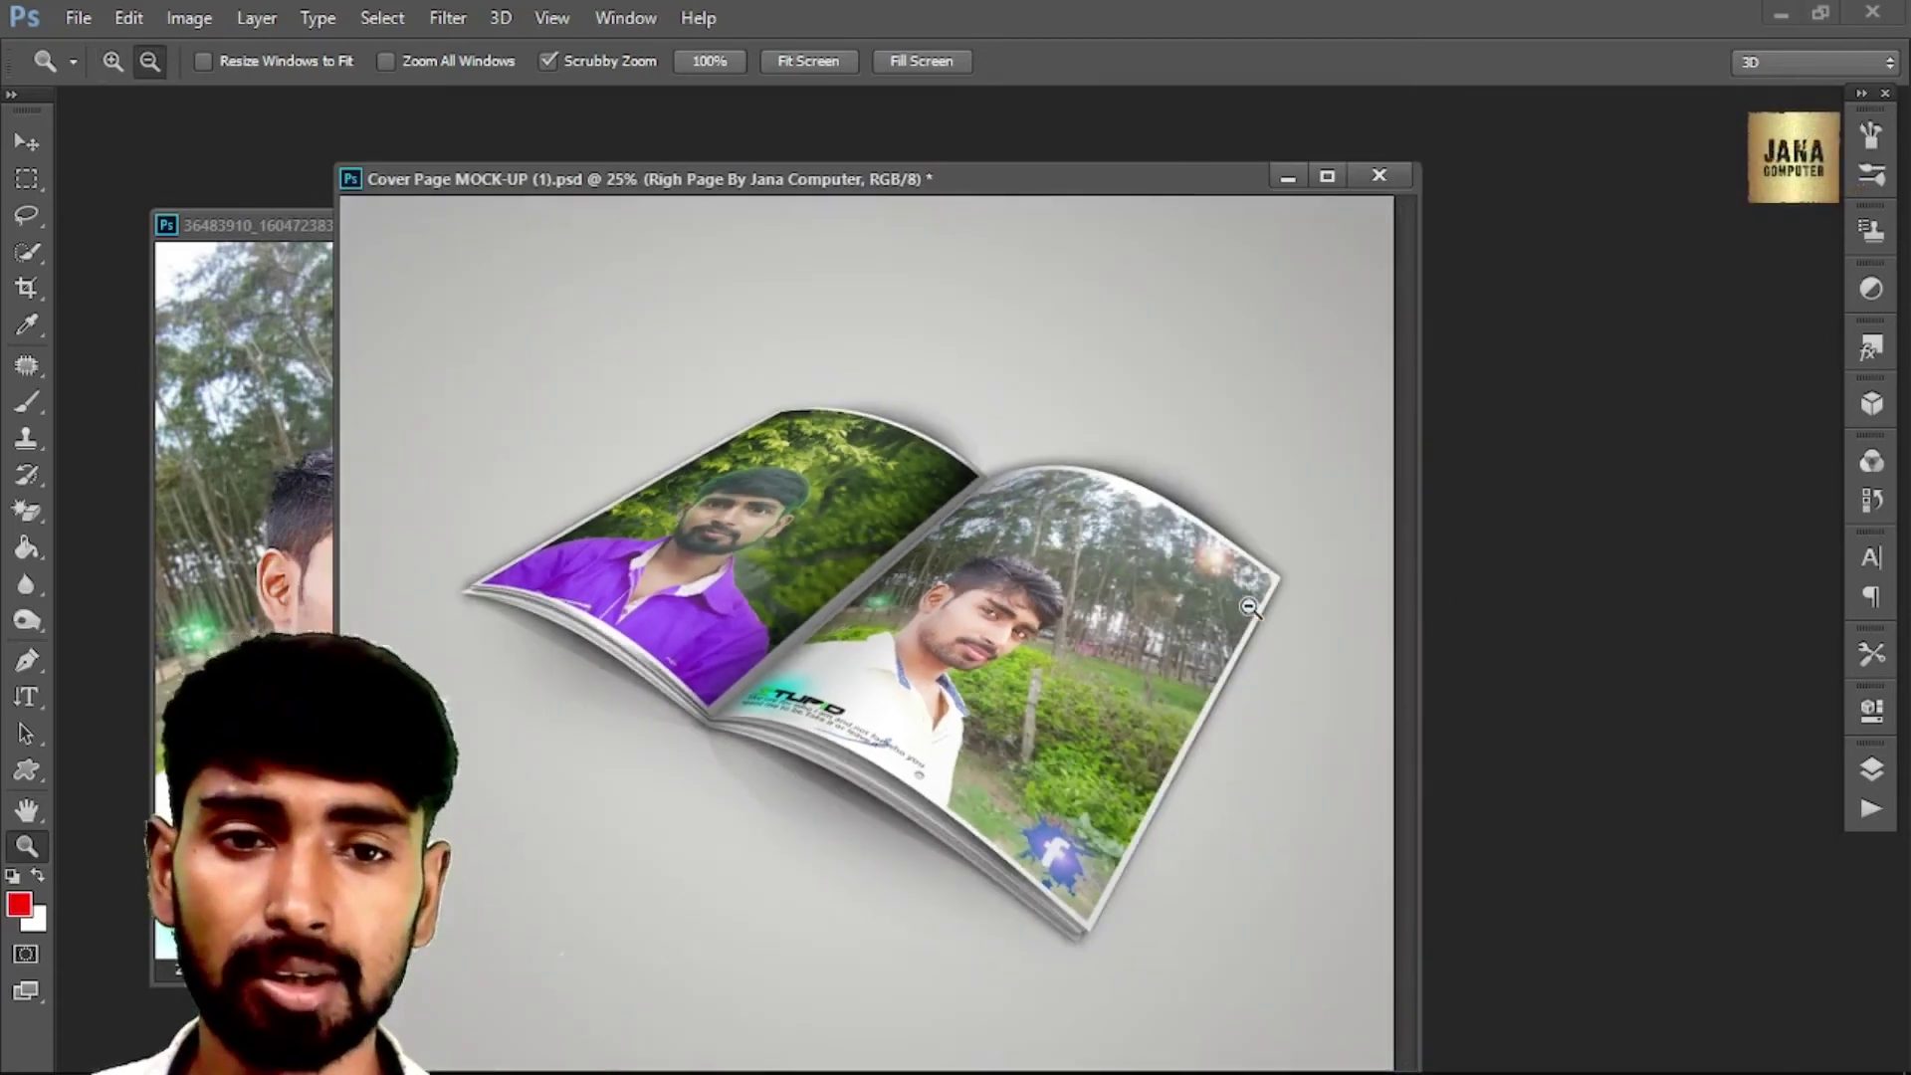